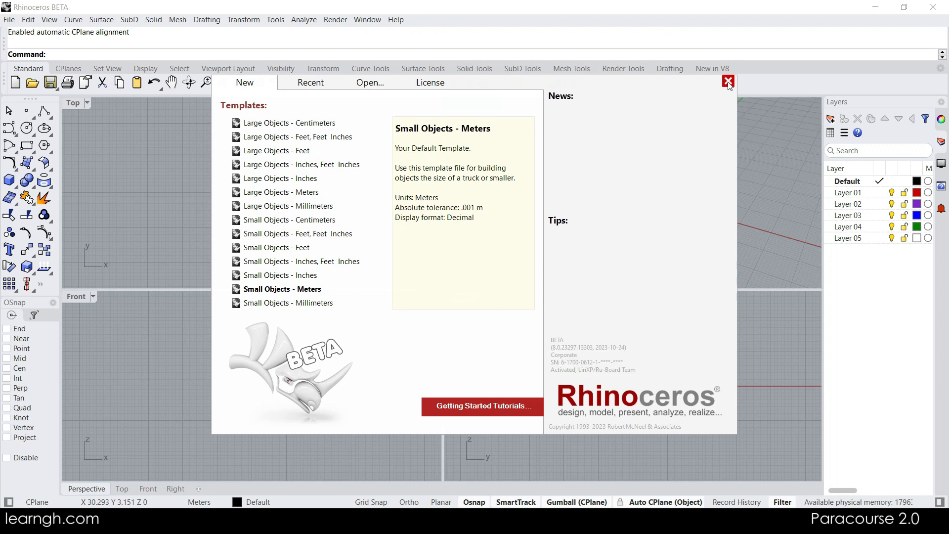
Step: Dismiss the start-up window and open the package manager with the PackageManager command
left_click(727, 93)
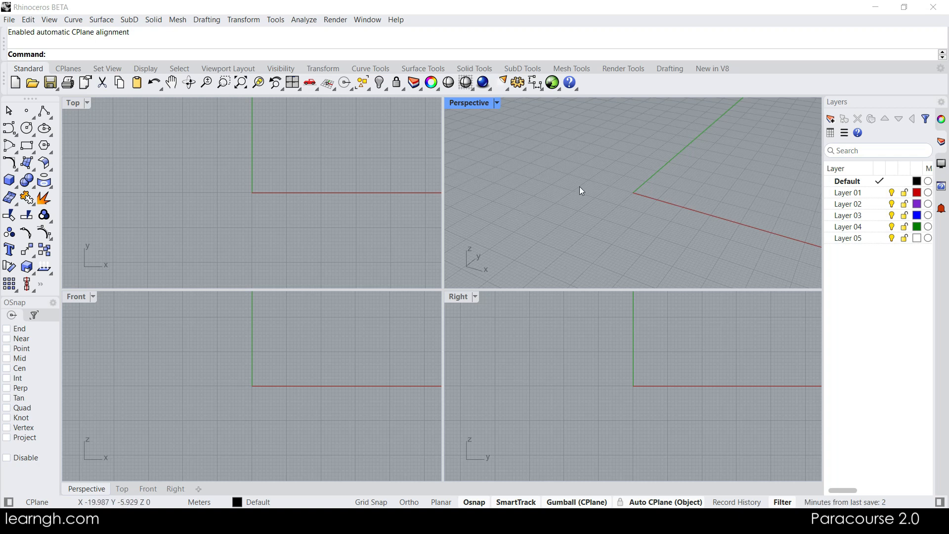
left_click(552, 84)
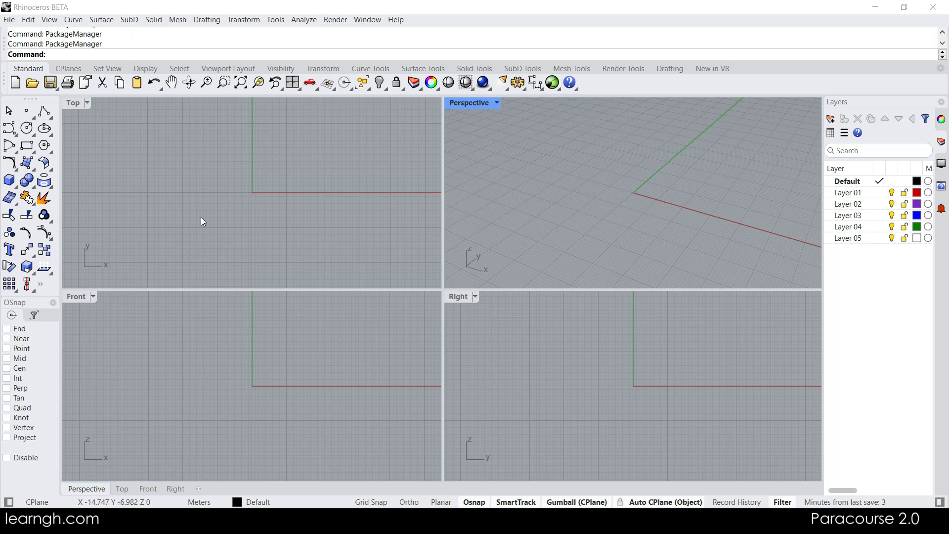
type("PackageManager")
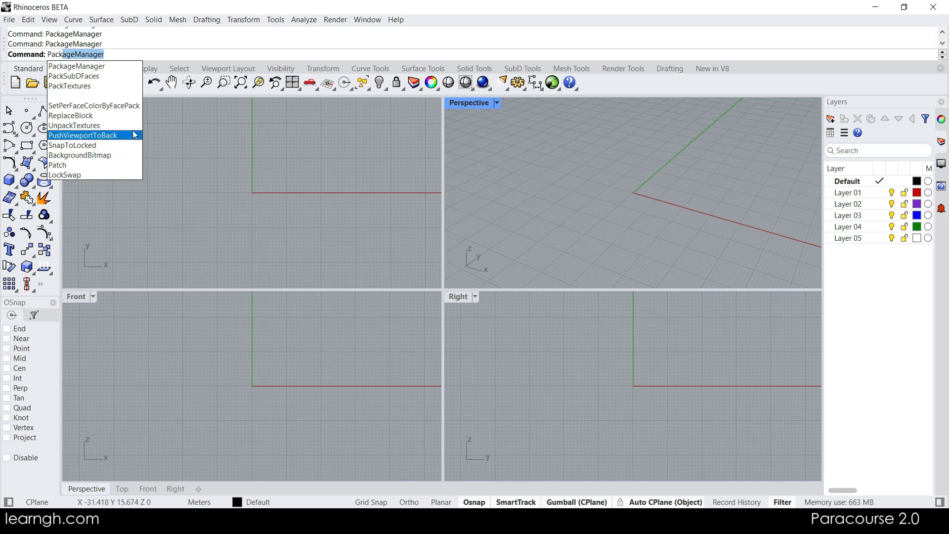
left_click(102, 66)
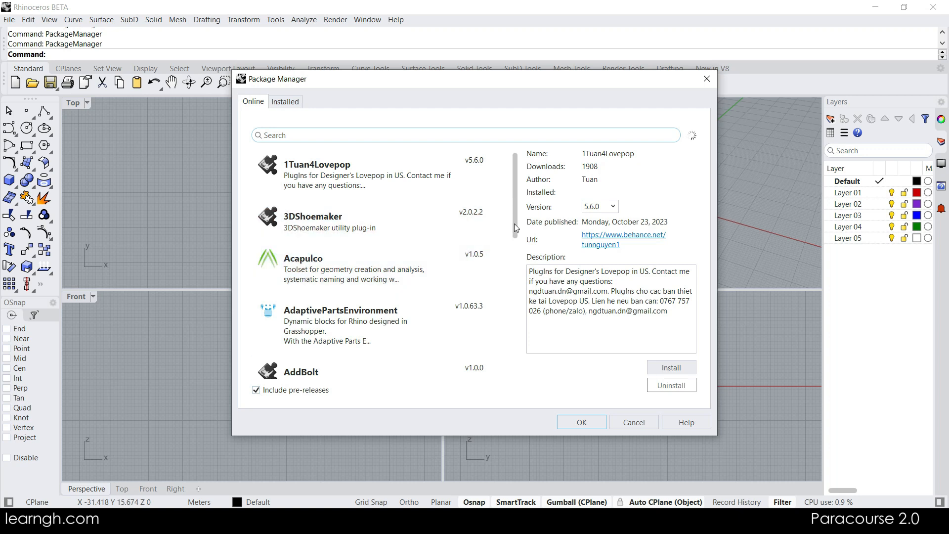
Step: Look through the online packages, check which packages are installed, and close the package manager without changes
mouse_move(517, 179)
left_mouse_down()
mouse_move(520, 364)
mouse_move(511, 161)
left_mouse_up()
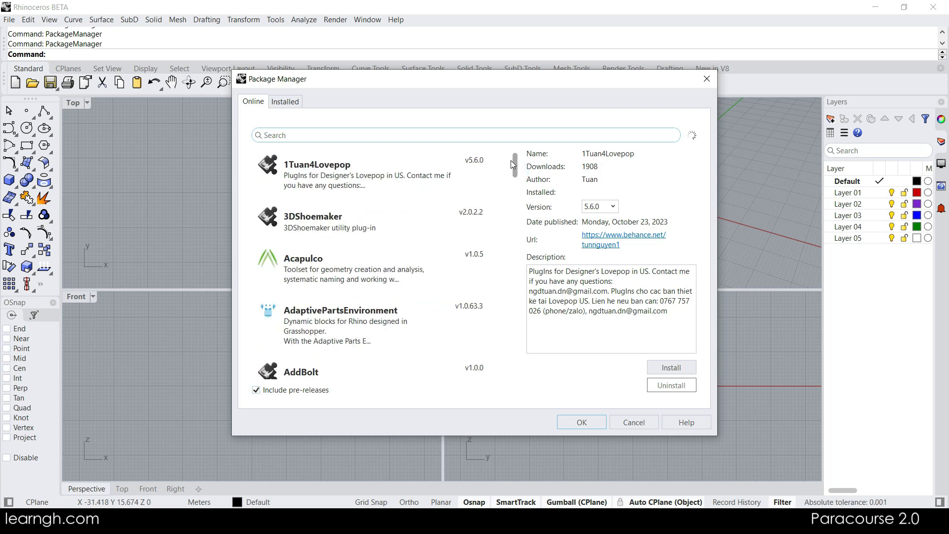
left_click(281, 102)
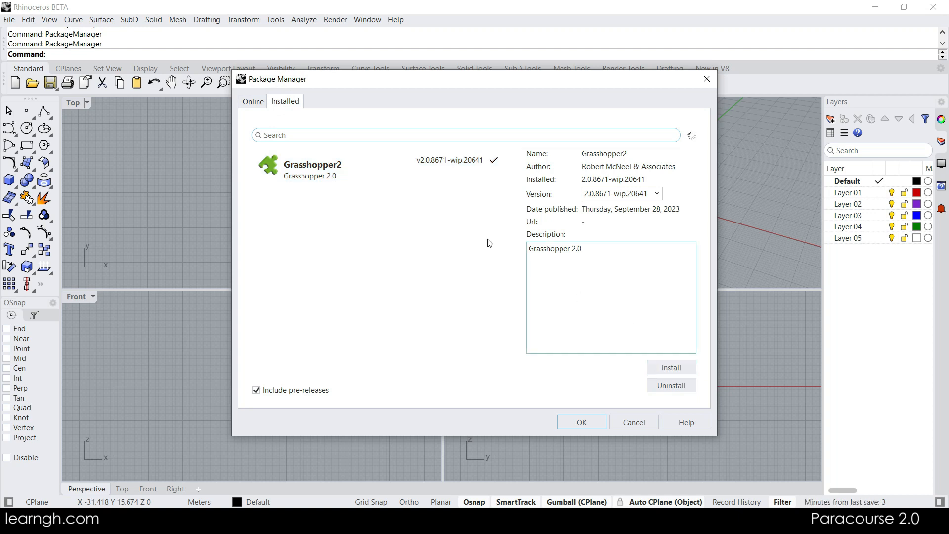
left_click(629, 419)
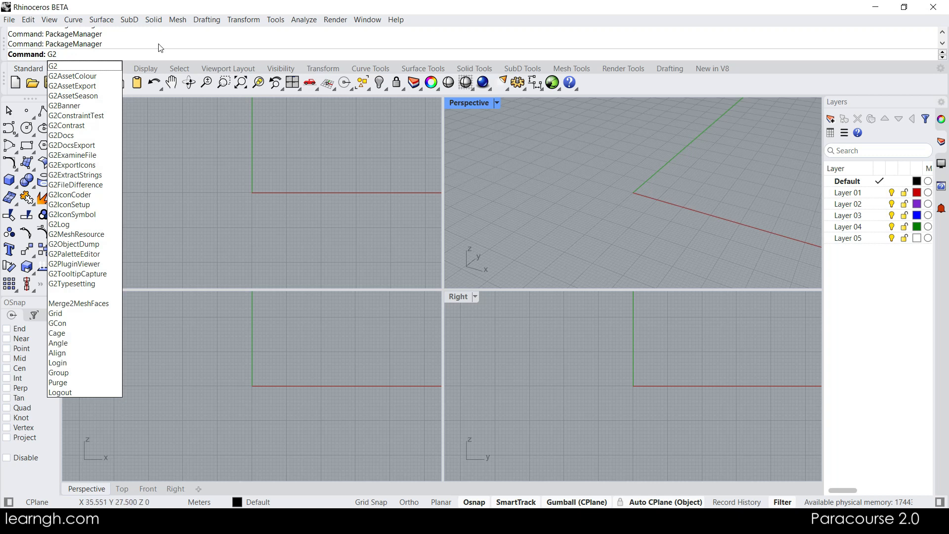
Step: Launch Grasshopper 2 with the G2 command, look over its program options and its Maths and Data components, and close it
left_click(51, 68)
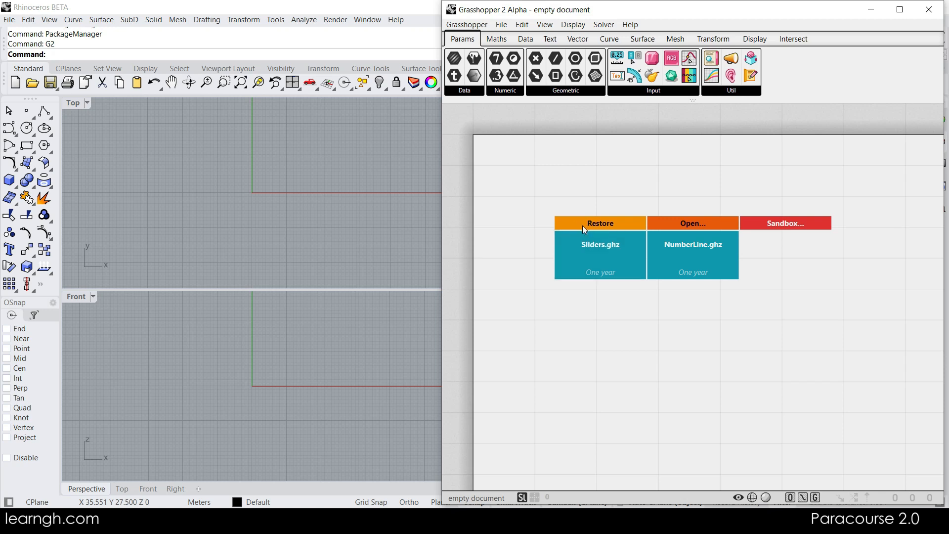
left_click(461, 25)
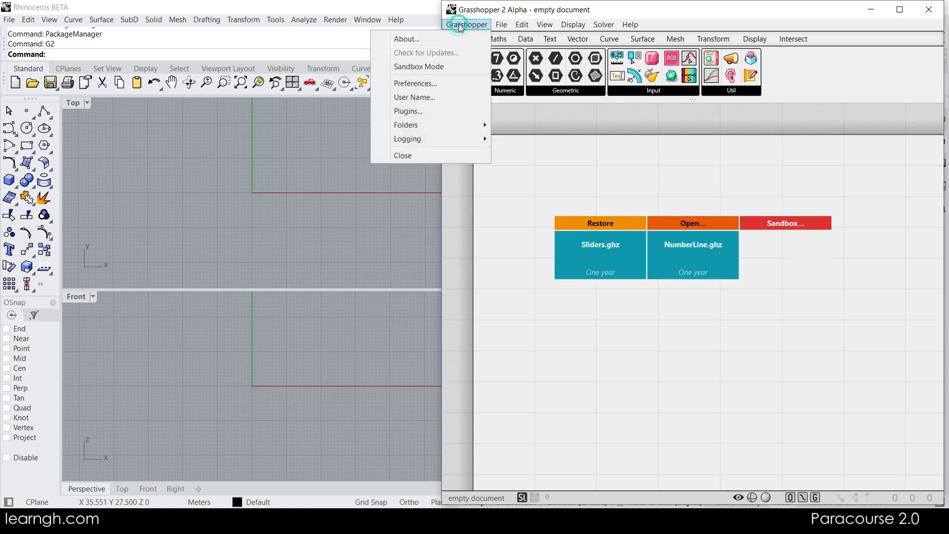
left_click(595, 179)
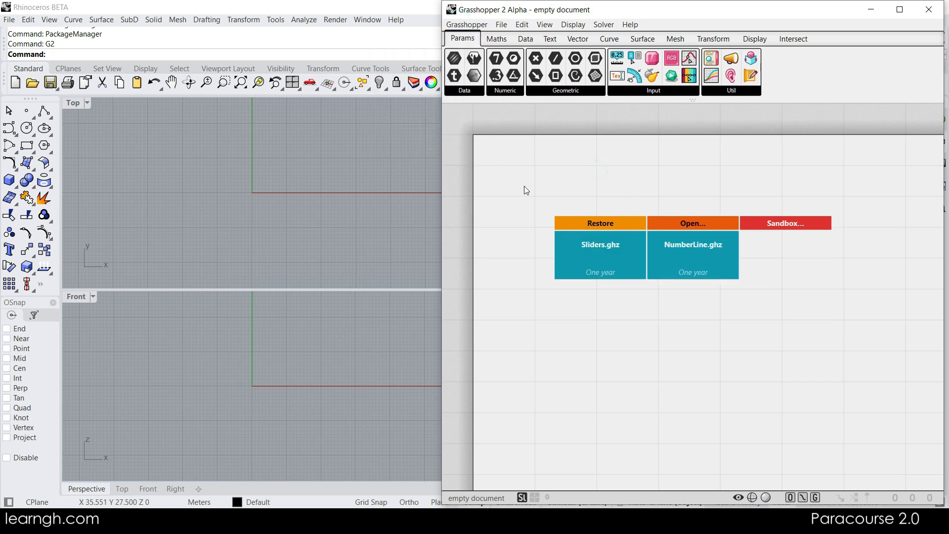
left_click(496, 39)
left_click(525, 38)
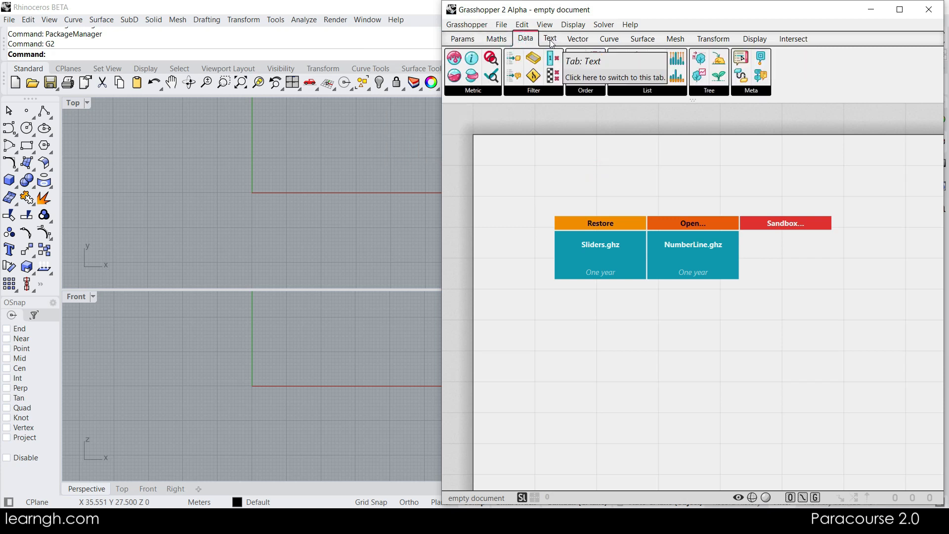
left_click(931, 18)
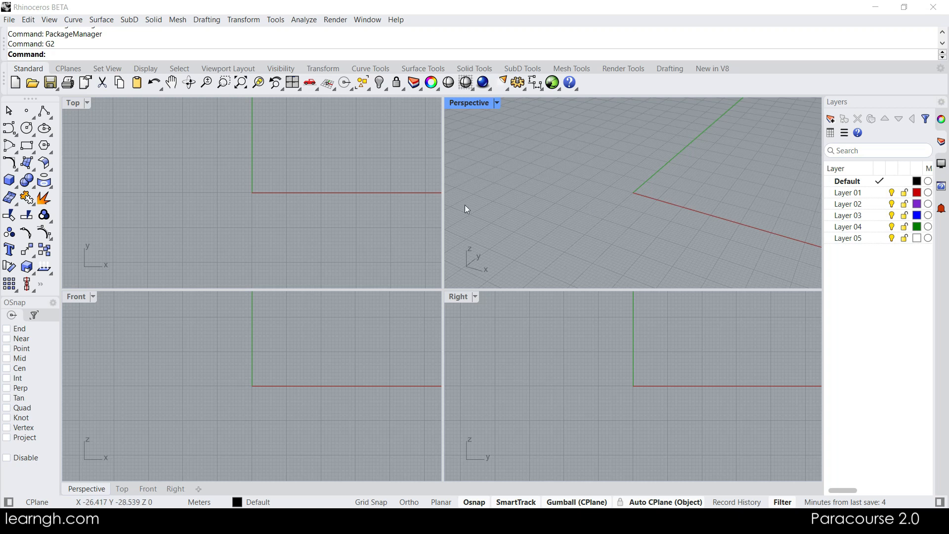
Step: Open Grasshopper and arrange its window over the right half of the screen, with the Perspective viewport maximized beside it
left_click(551, 83)
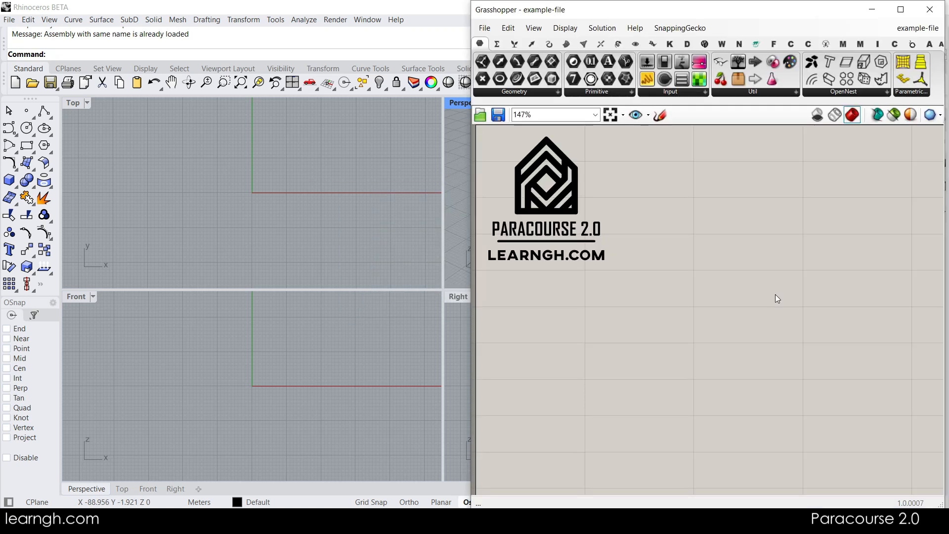
double_click(458, 103)
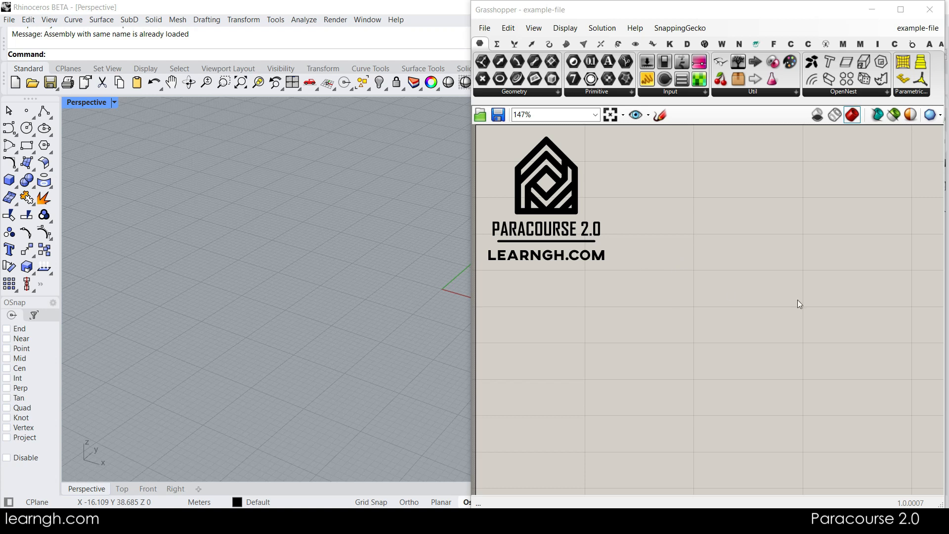
left_click_drag(599, 11, 937, 13)
left_click_drag(739, 251, 740, 506)
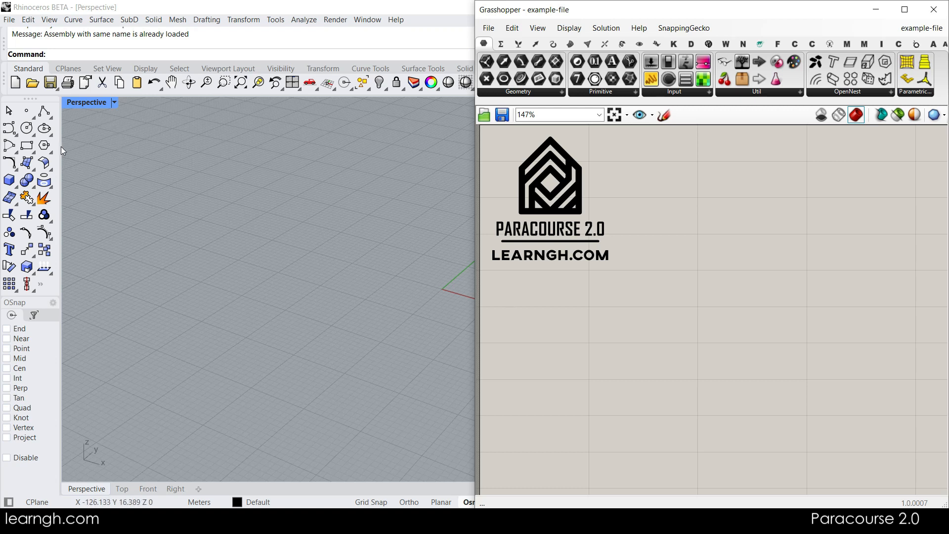
Step: Resize the main tools sidebar so that its tools spread over five columns
left_click_drag(61, 147, 26, 148)
left_click(26, 147)
left_click(25, 148)
left_click_drag(25, 147, 89, 148)
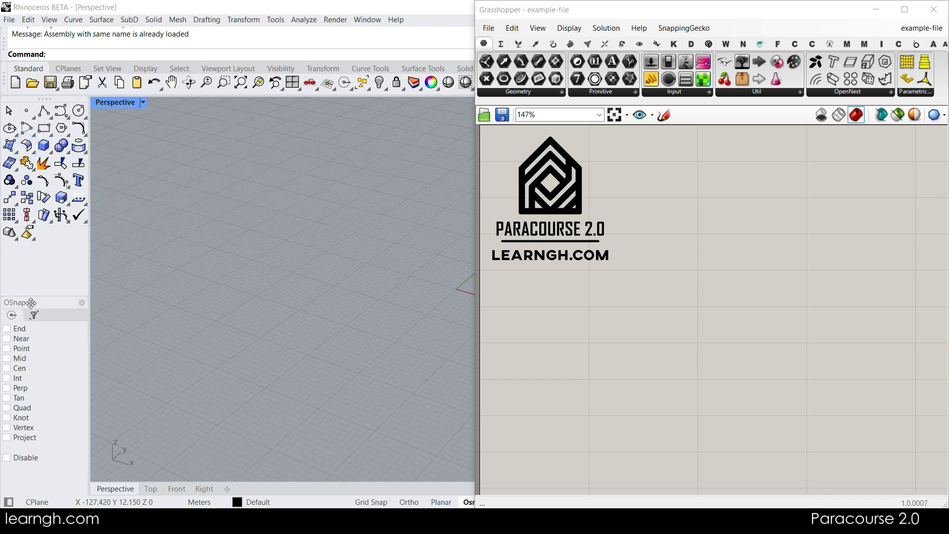
Step: Dock the OSnap settings among the toolbars above the viewport and close the Selection Filters window
left_click_drag(29, 300, 57, 71)
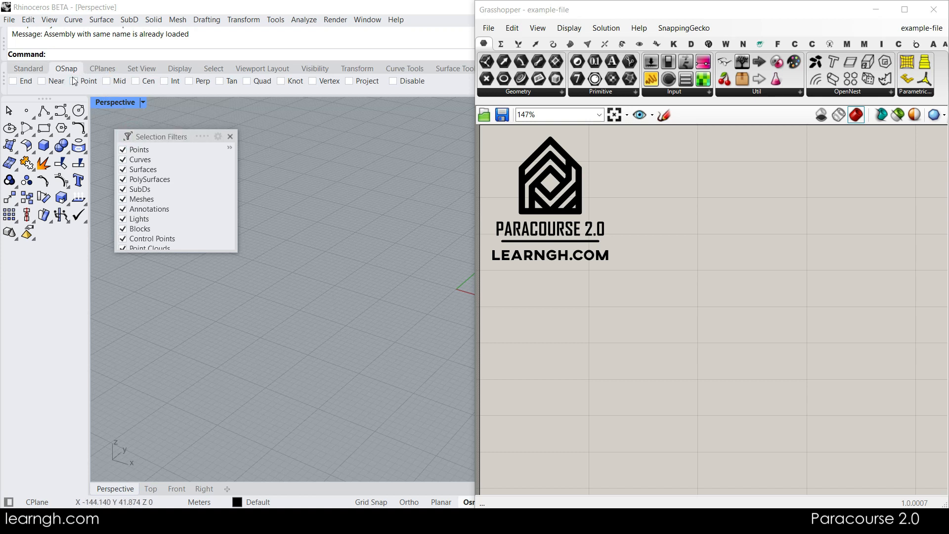
left_click(230, 136)
Step: Narrow the main tools sidebar to a single column and bring the Standard toolbar back into view
left_click(89, 287)
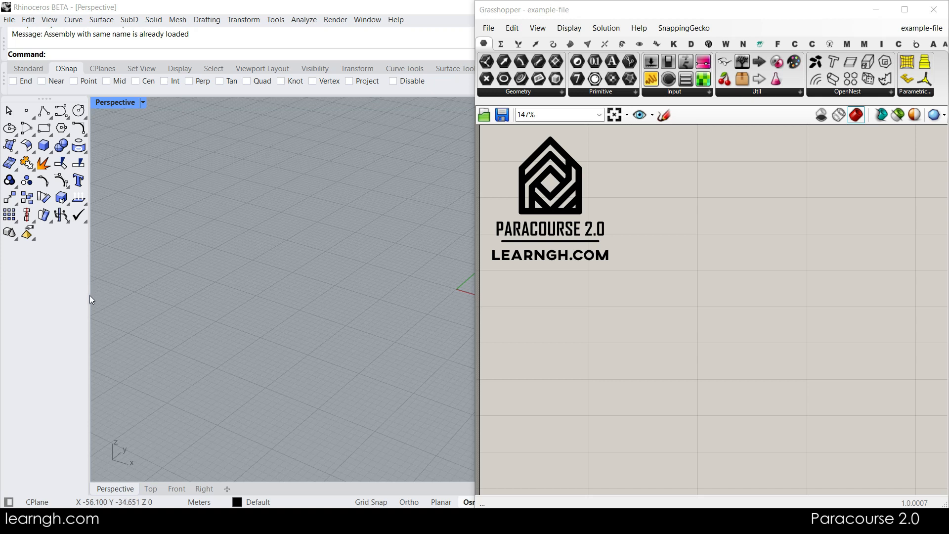
left_click_drag(88, 297, 21, 295)
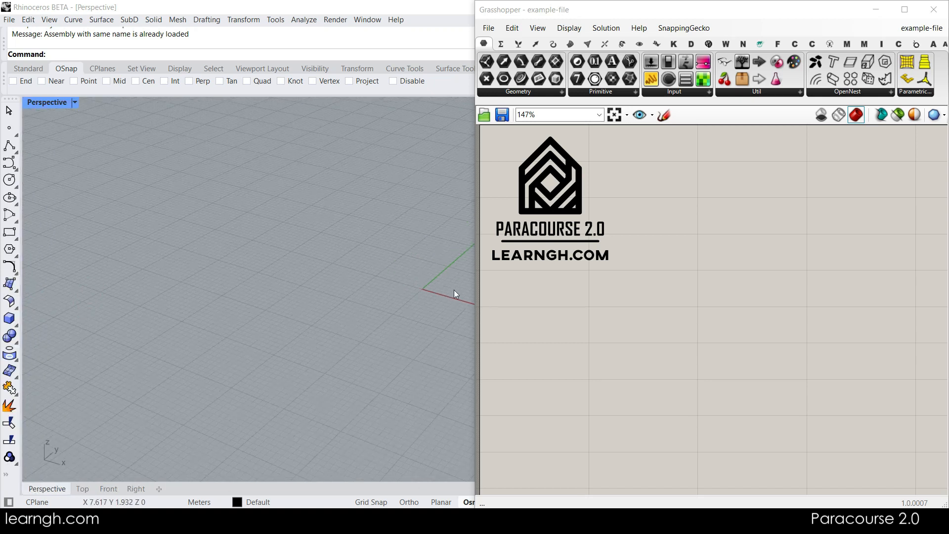
left_click(28, 68)
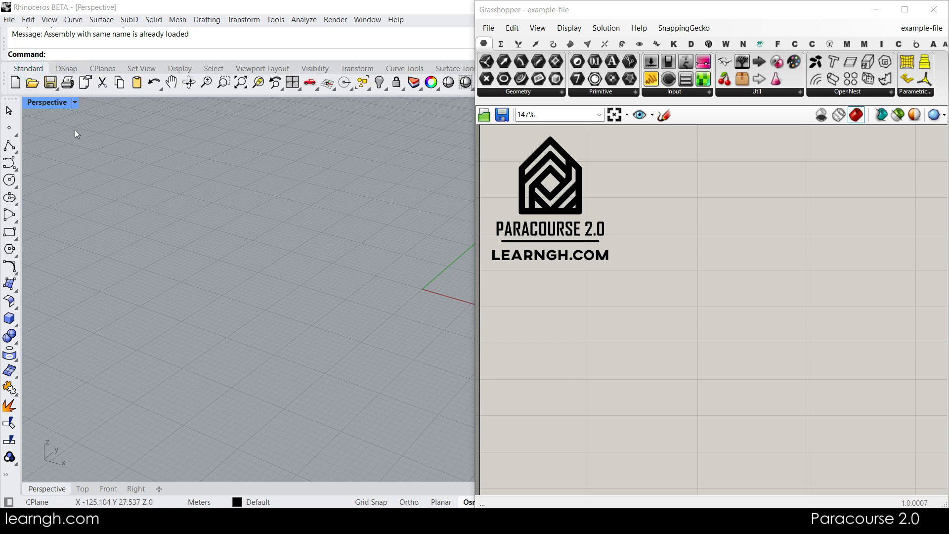
Step: Detach the Perspective viewport as a floating window and size it to fill the full height between the tools sidebar and Grasshopper
left_click_drag(40, 102, 0, 0)
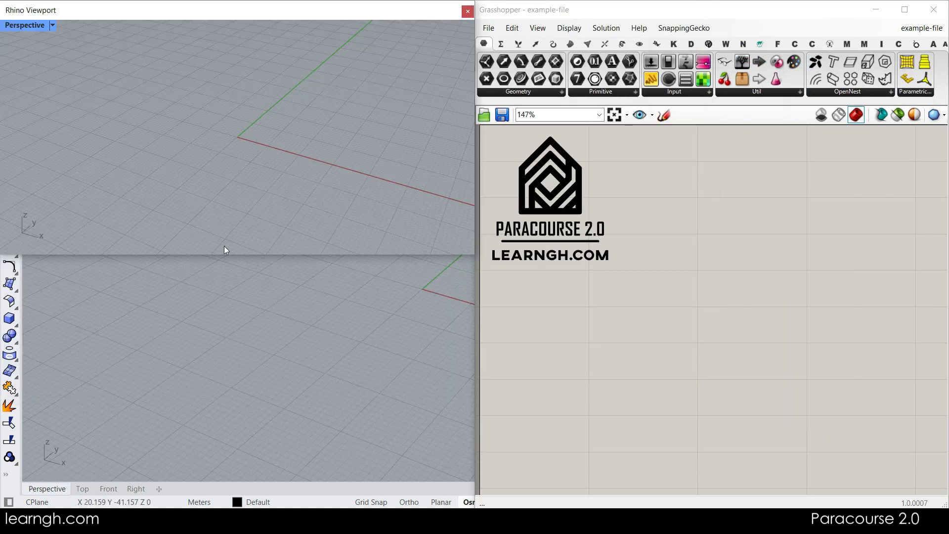
left_click_drag(225, 256, 230, 508)
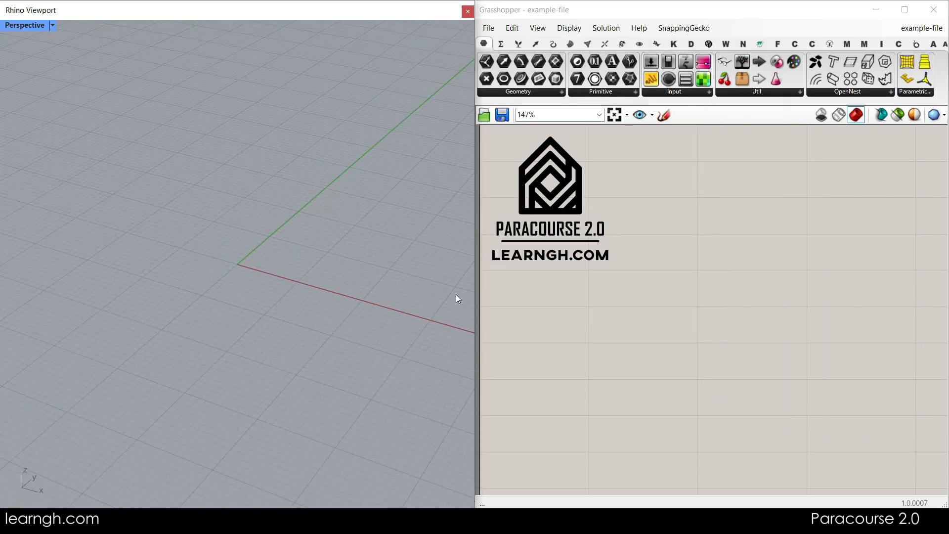
left_click_drag(477, 283, 452, 283)
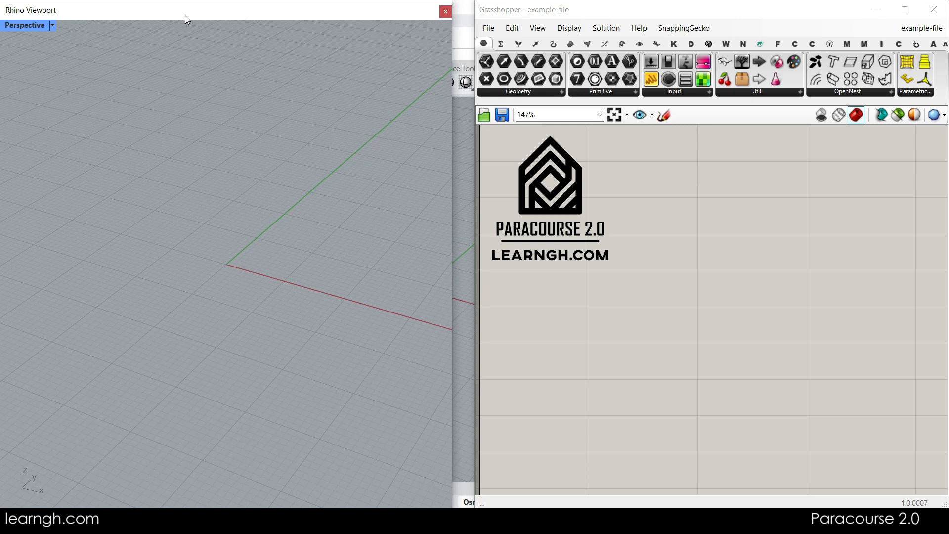
left_click_drag(109, 13, 129, 13)
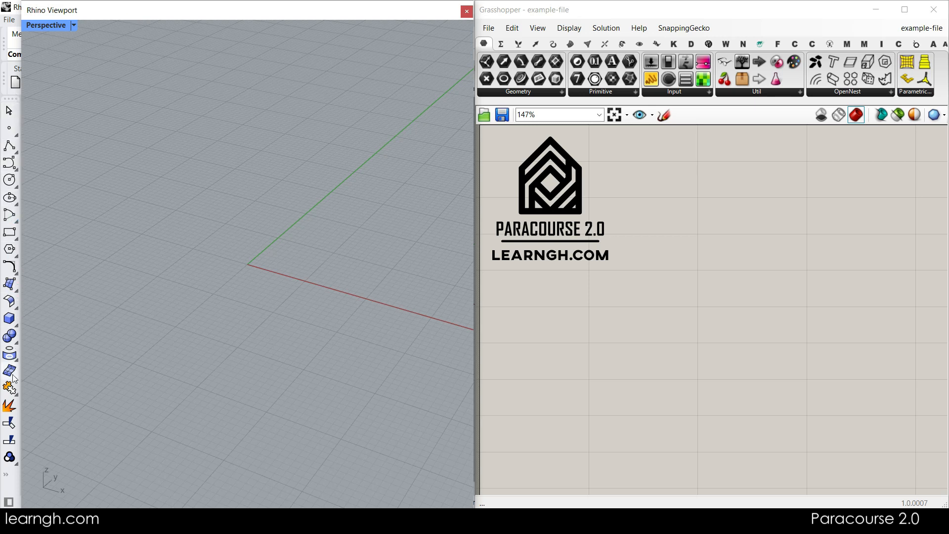
Step: Draw a rectangle on the construction plane in the floating Perspective viewport
right_click_drag(398, 319, 126, 315)
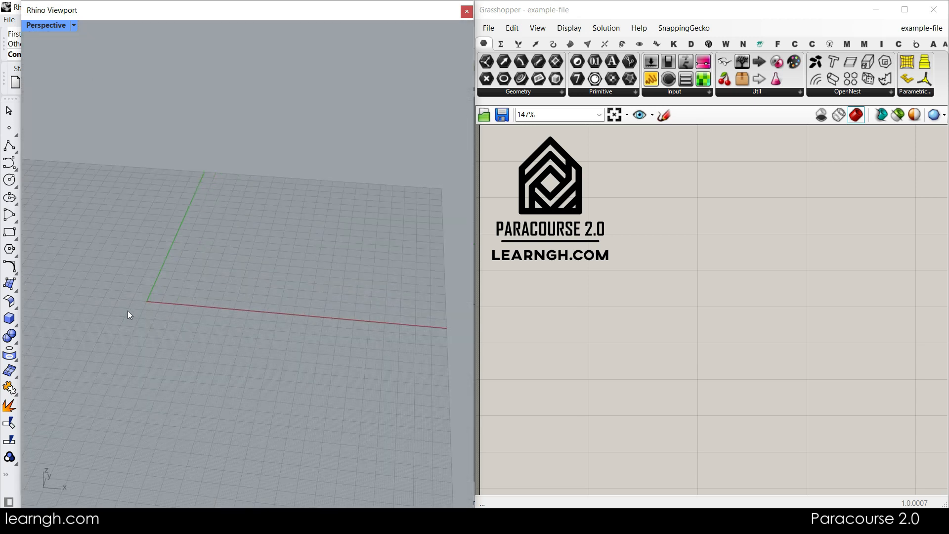
left_click(9, 232)
left_click(217, 229)
left_click(380, 316)
Step: Move the view away from the rectangle and zoom the floating viewport to the model extents
scroll(400, 319, "down", 3)
right_click_drag(400, 317, 229, 340)
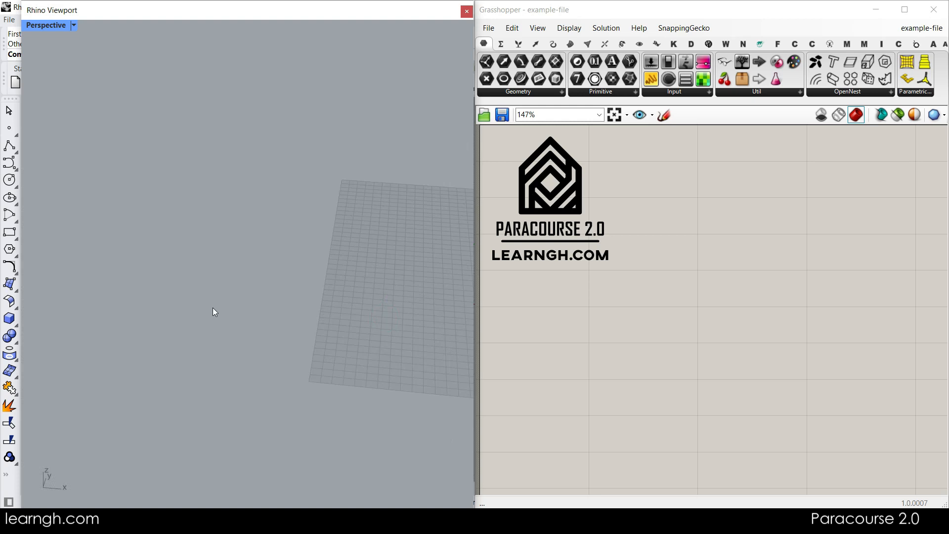
key("ctrl+shift+e")
key("ctrl+shift+e")
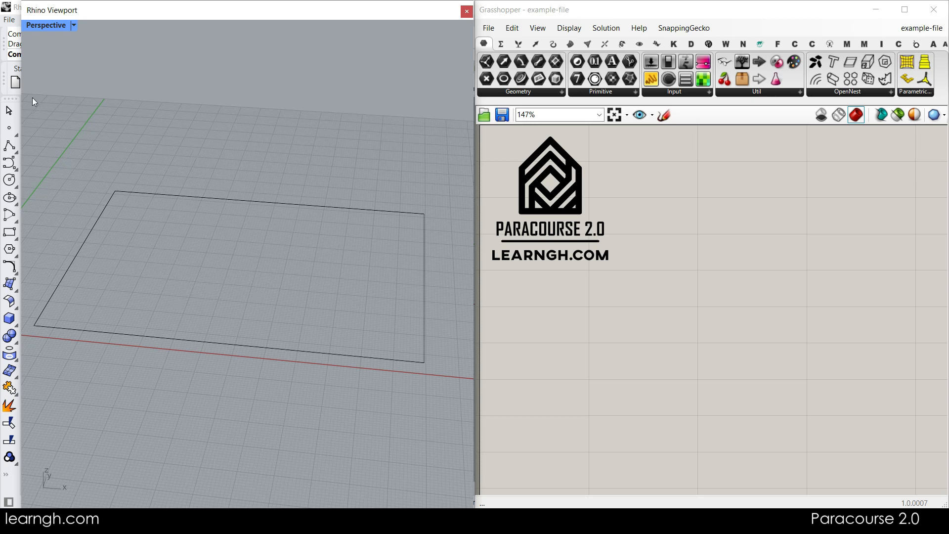
Step: Move the floating Perspective viewport below the command line and Standard toolbar so that both are uncovered
left_click_drag(195, 7, 185, 93)
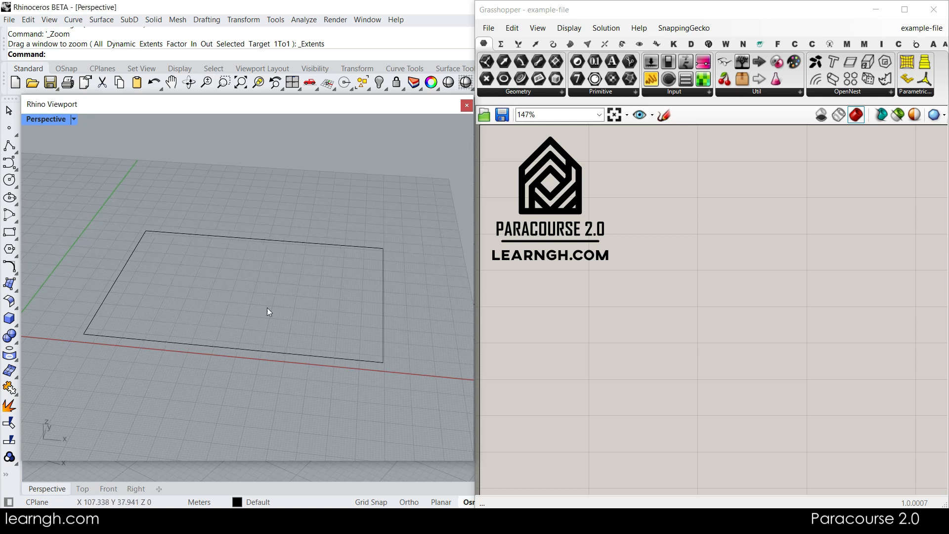
right_click_drag(375, 287, 381, 265)
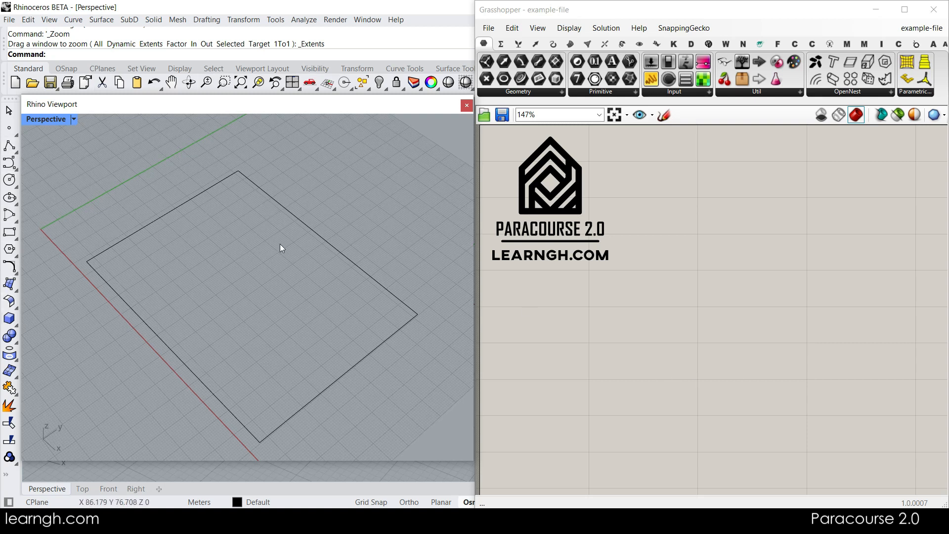
Step: Delete the rectangle from the floating Perspective viewport
left_click_drag(340, 196, 277, 263)
key("Delete")
right_click_drag(263, 254, 265, 273)
Step: Shorten the Grasshopper window to uncover Rhino's status bar and look at the Gumball options without changing them
mouse_move(614, 506)
left_mouse_down()
mouse_move(616, 475)
mouse_move(617, 493)
left_mouse_up()
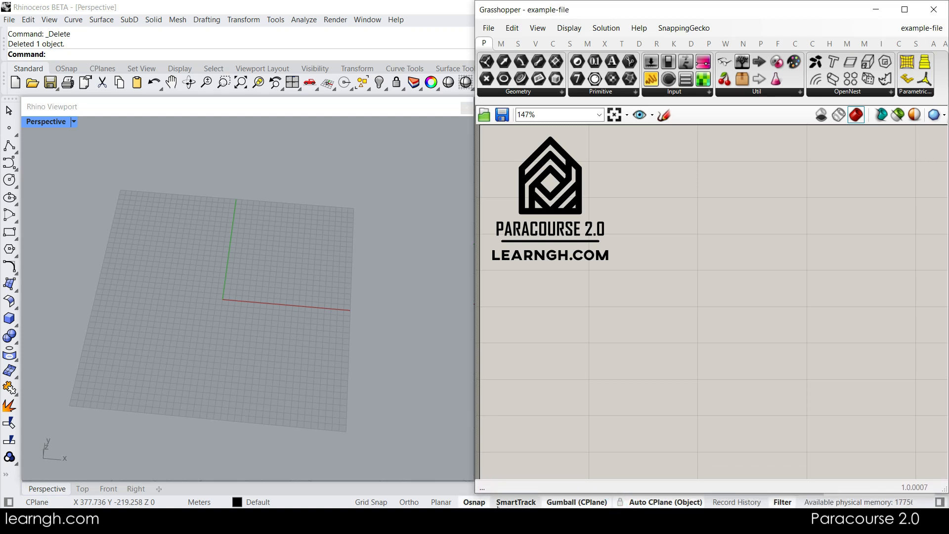
right_click(579, 503)
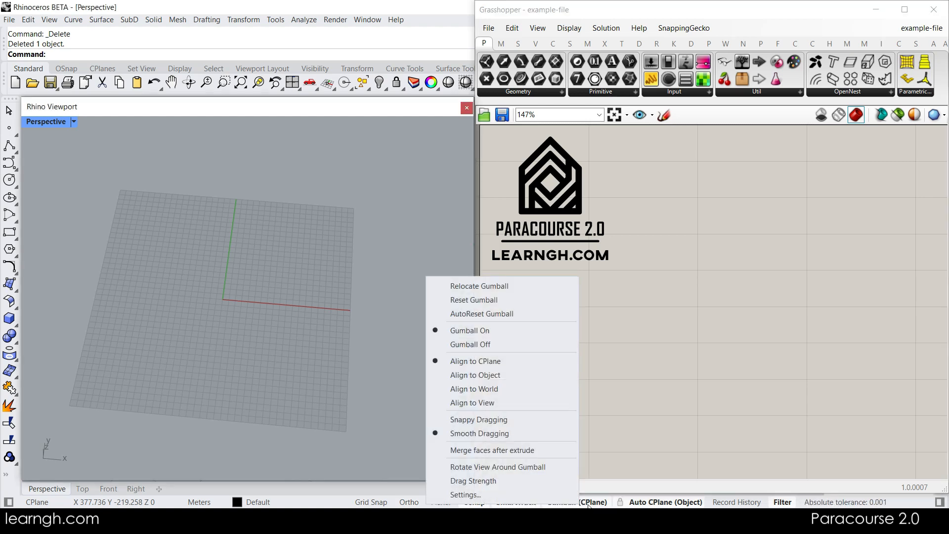
left_click(619, 438)
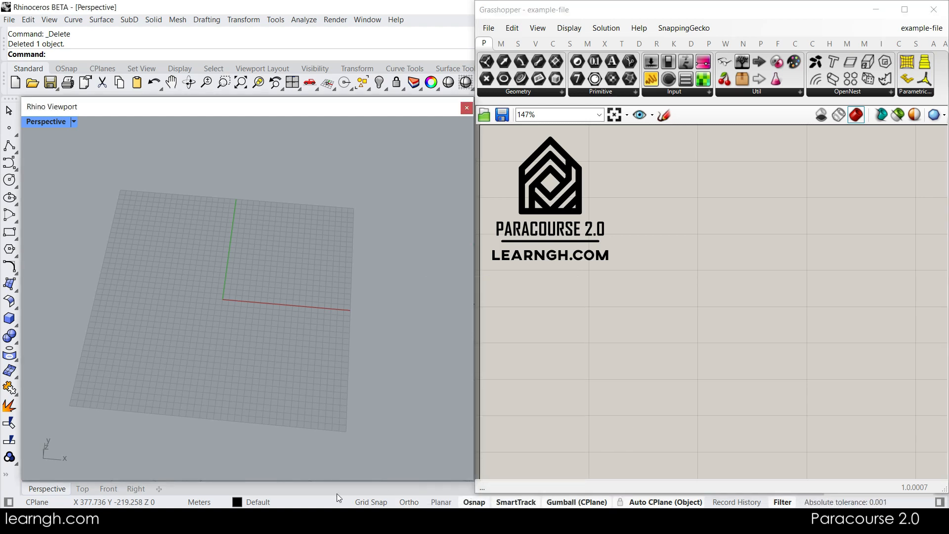
Step: Switch between the Front and Top views of the main Rhino window
left_click(99, 488)
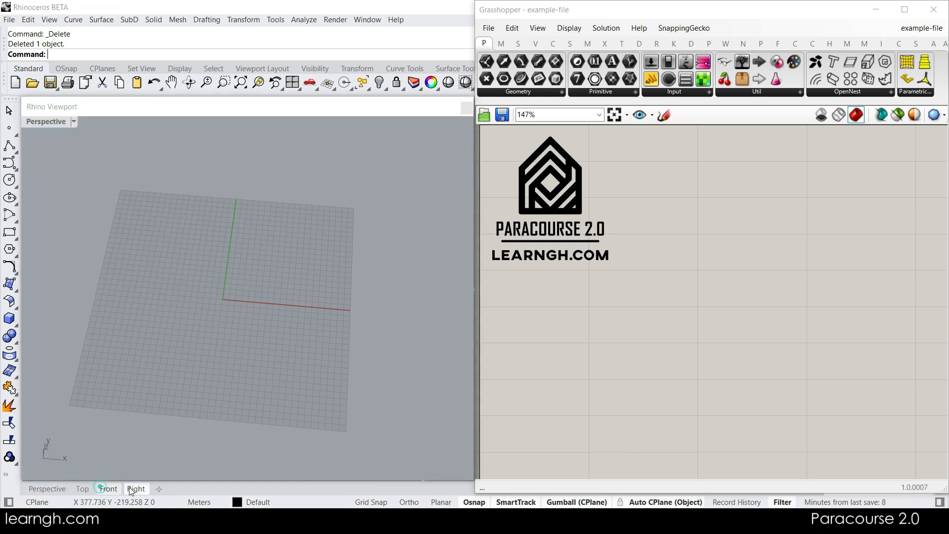
left_click(87, 489)
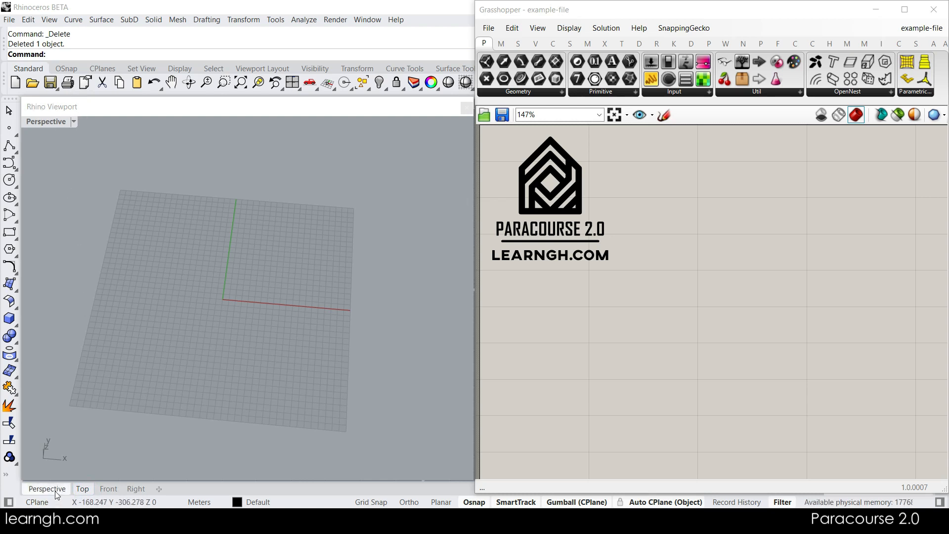
left_click(79, 489)
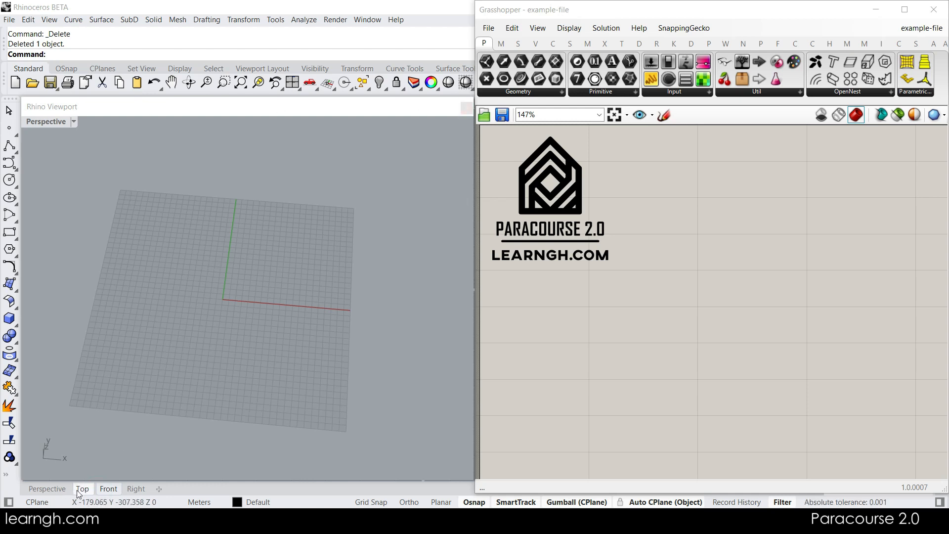
Step: Look at the floating Perspective viewport's display modes and Set View options, and extend the viewport down to the status bar
left_click(73, 122)
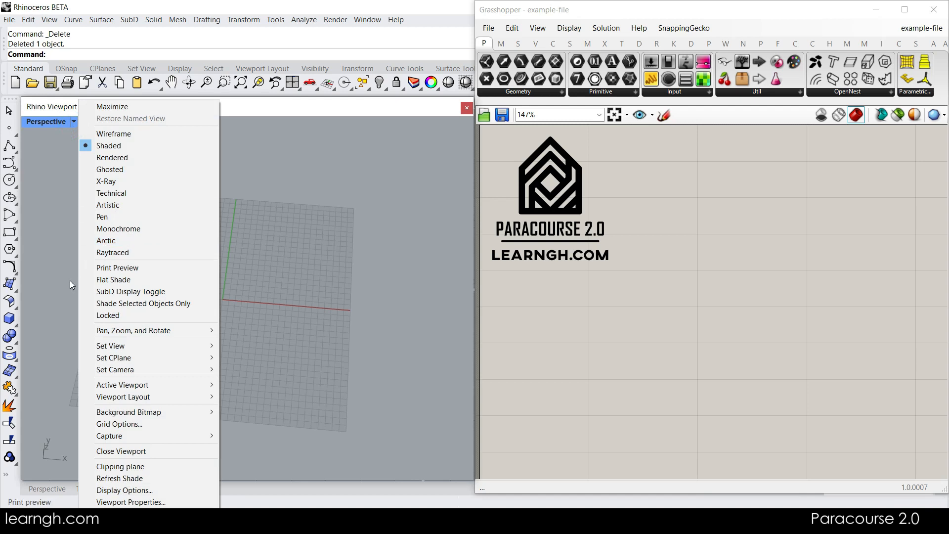
mouse_move(118, 346)
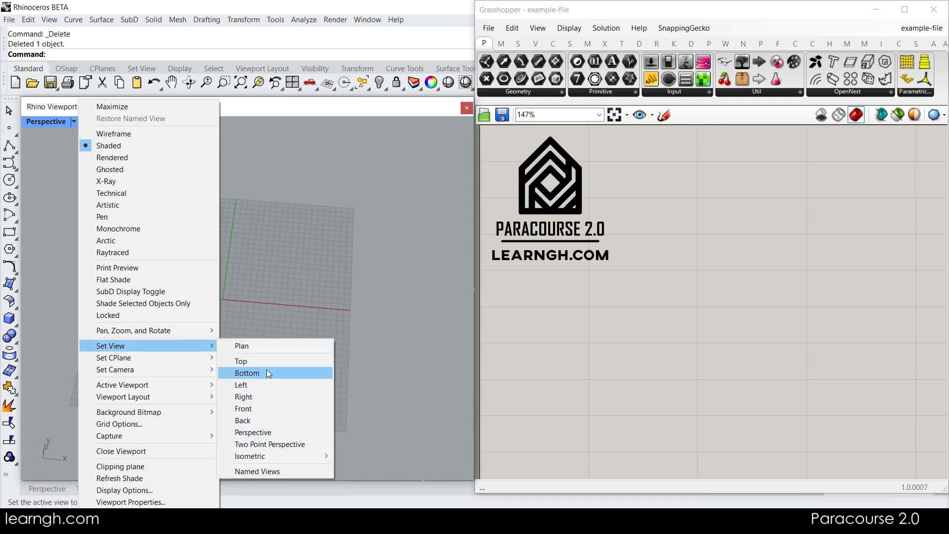
left_click(327, 310)
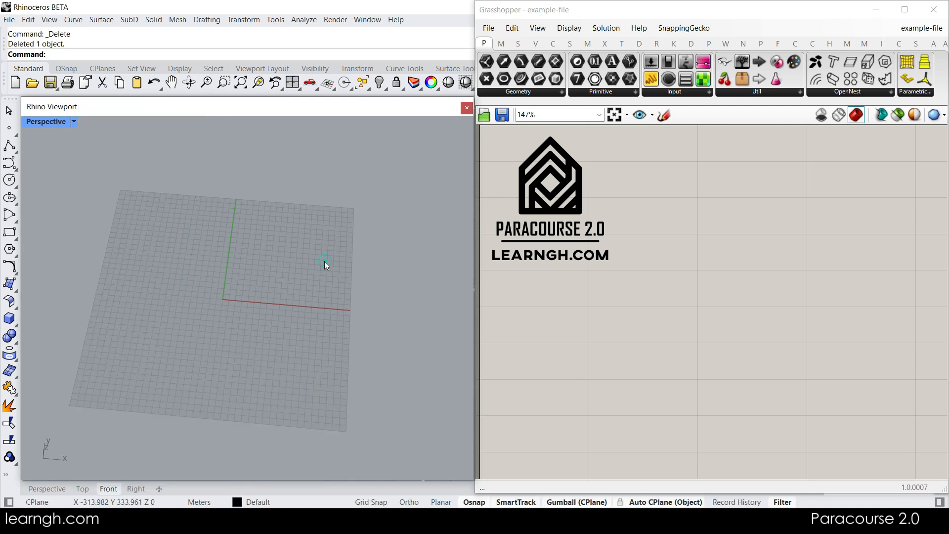
left_click_drag(233, 480, 248, 494)
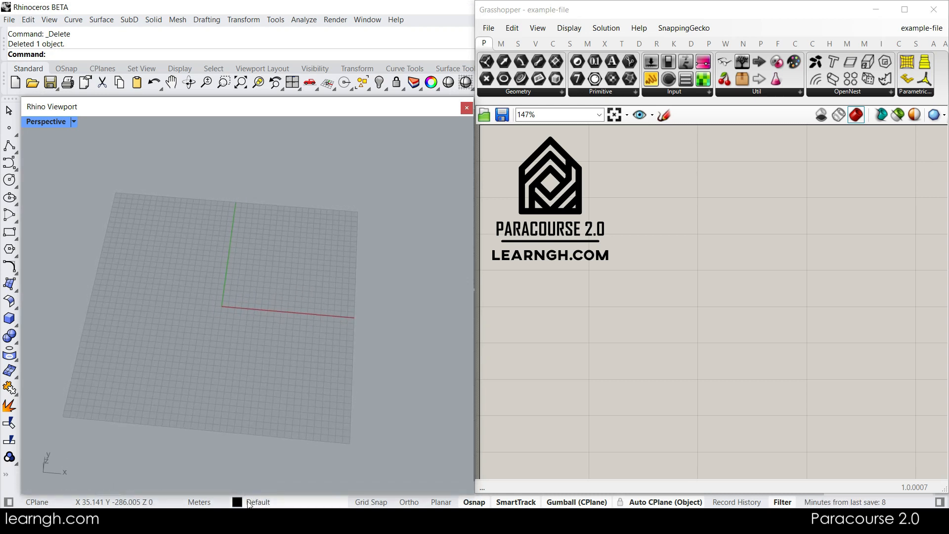
Step: Look at the document's layer list and the model units and tolerance settings without changing them
left_click(252, 502)
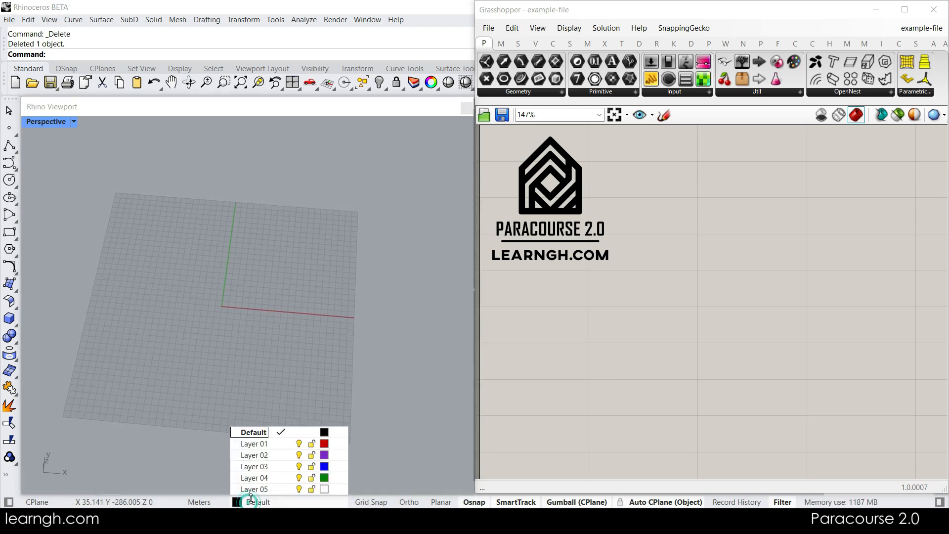
left_click(200, 502)
left_click(177, 497)
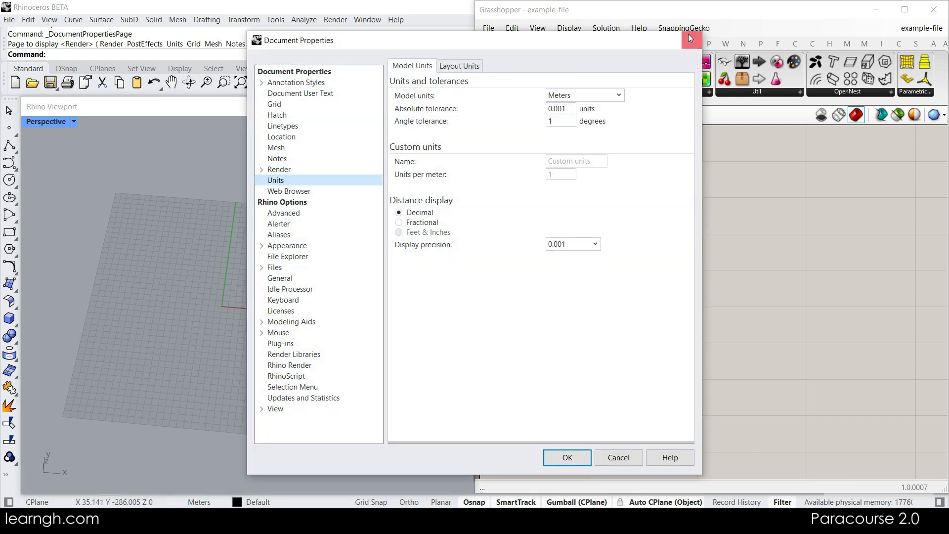
left_click(691, 38)
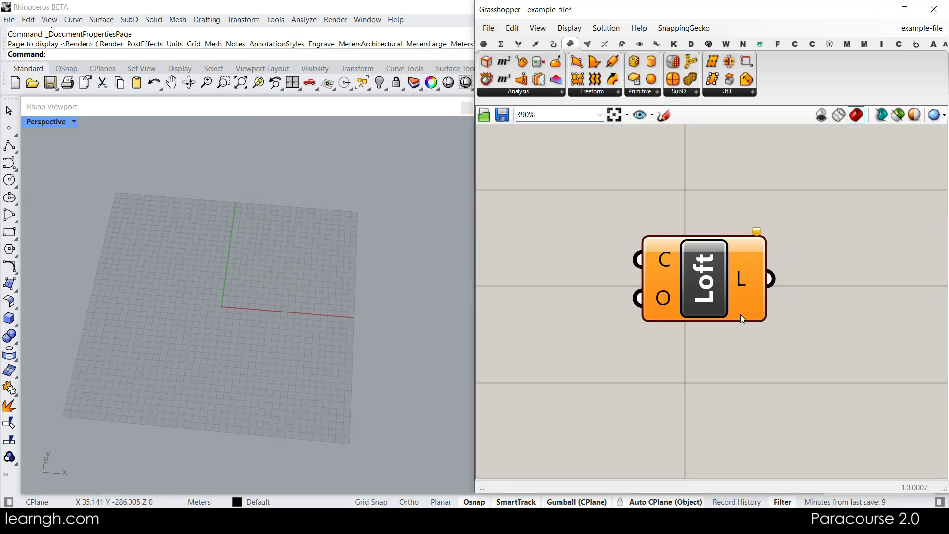
Step: Turn on Draw Icons and Draw Full Names so the Loft component shows its icon and full input and output names
left_click(725, 267)
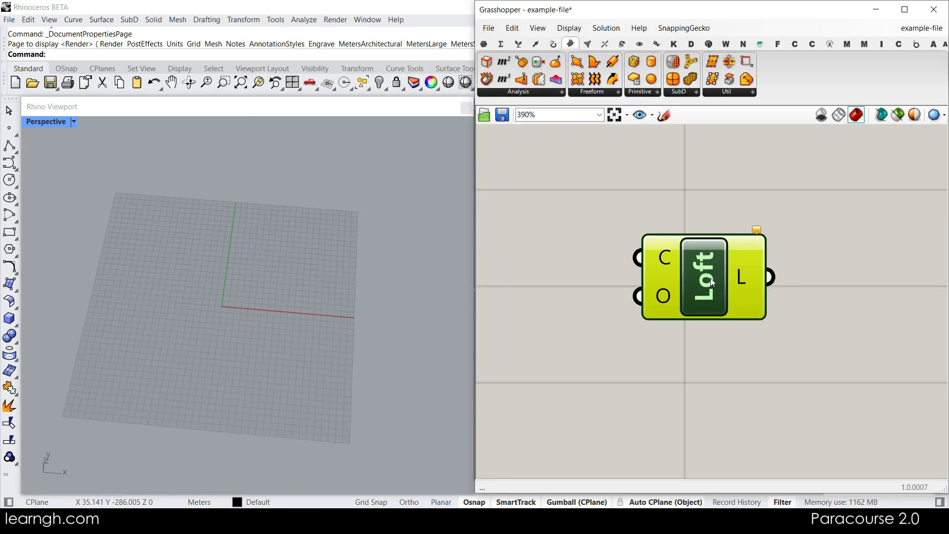
left_click(568, 28)
left_click(608, 46)
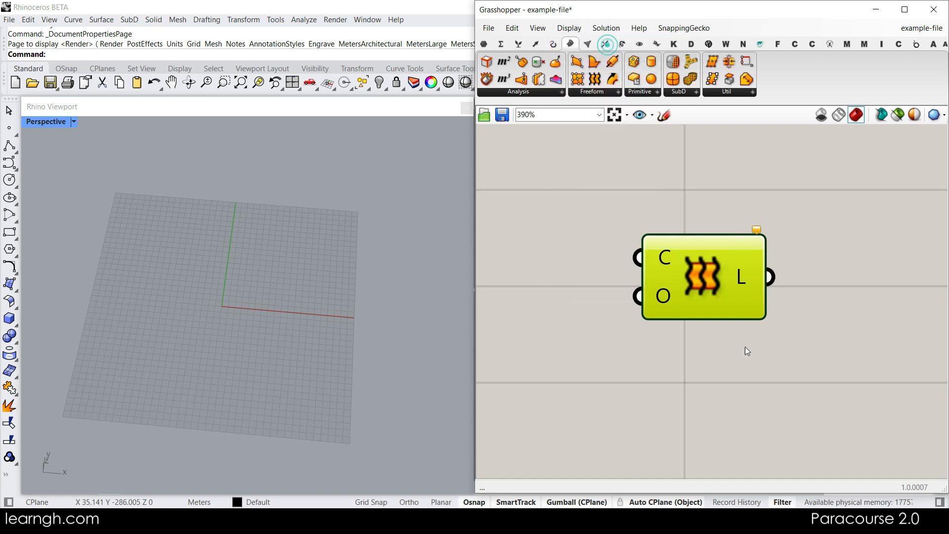
left_click(569, 29)
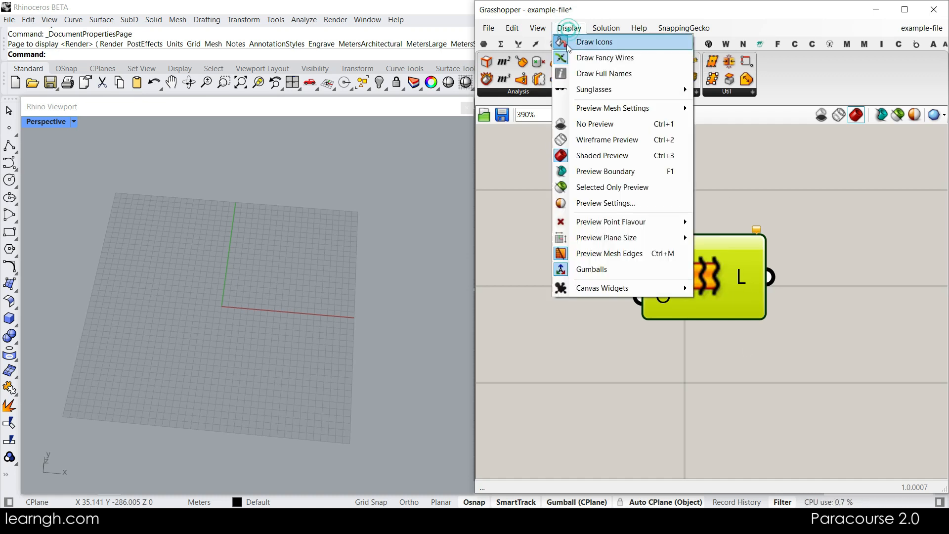
left_click(613, 73)
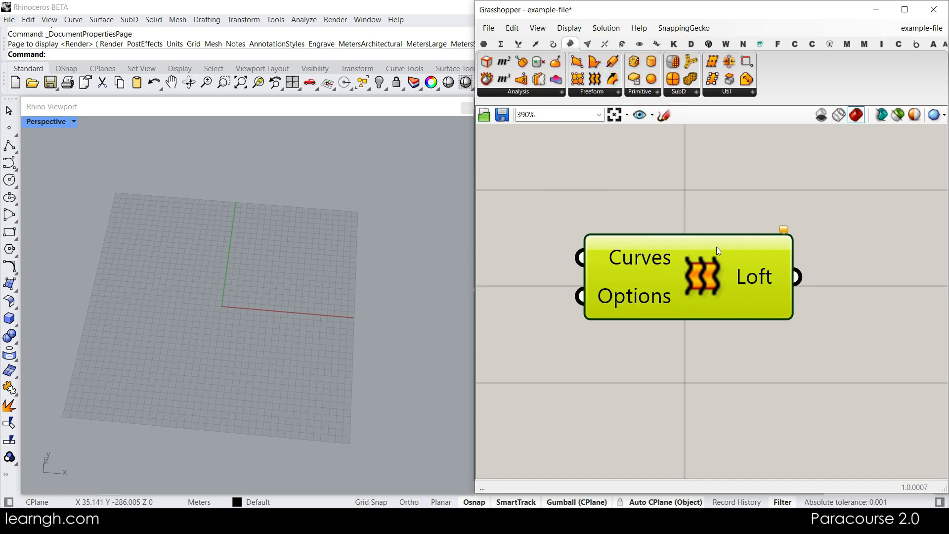
left_click(569, 28)
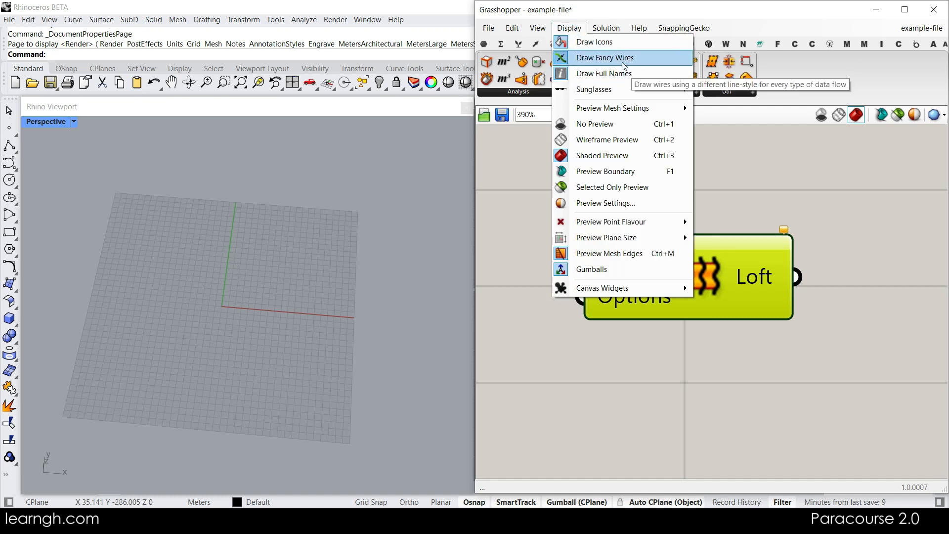
left_click(755, 194)
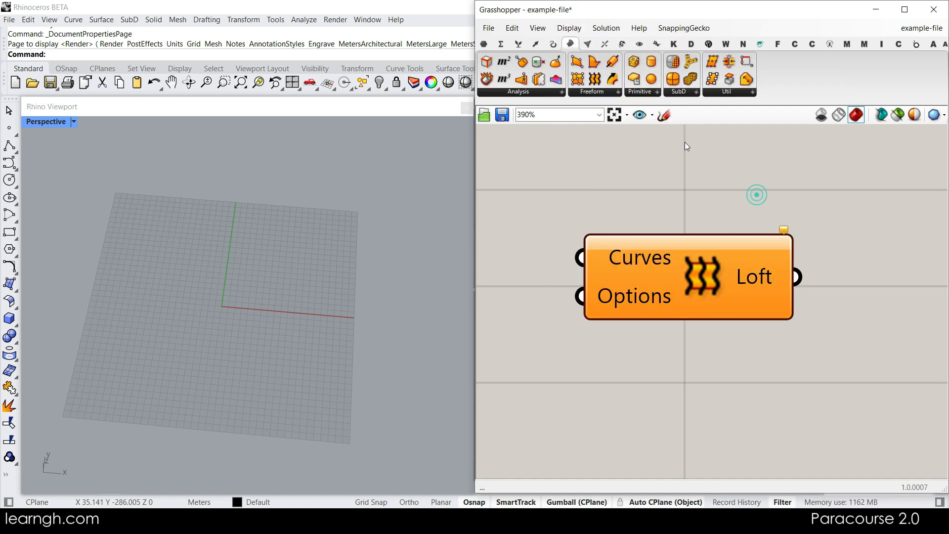
Step: Open Grasshopper's Components Folder and browse through its installed plugin files and folders
left_click(488, 28)
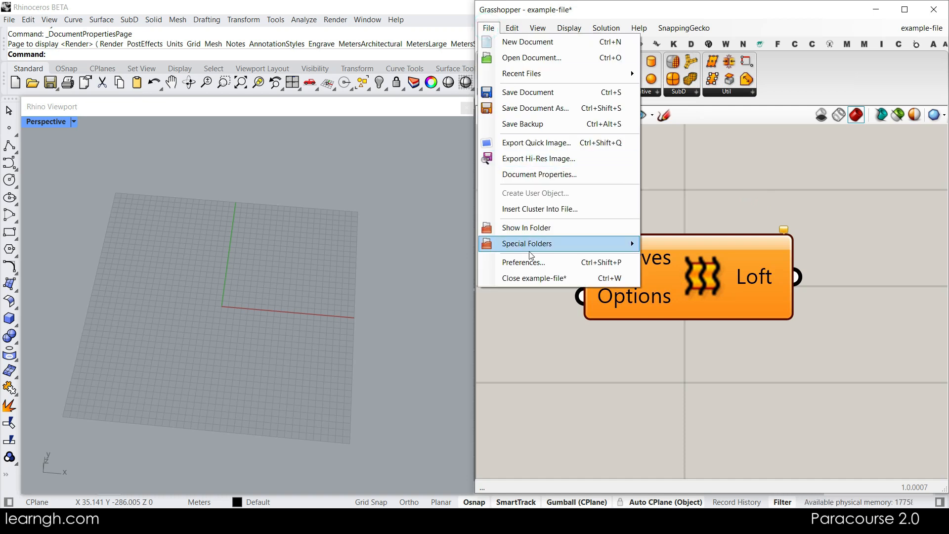
mouse_move(562, 245)
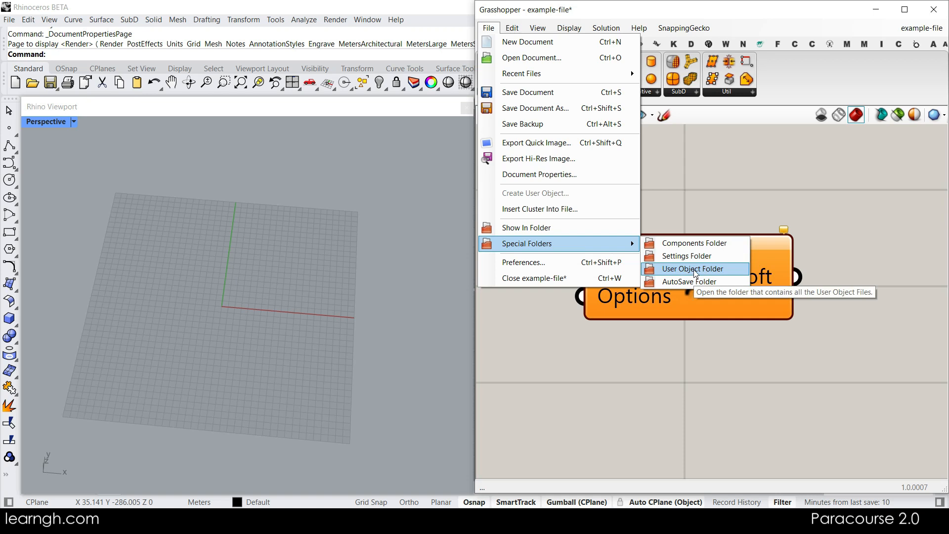
left_click(677, 243)
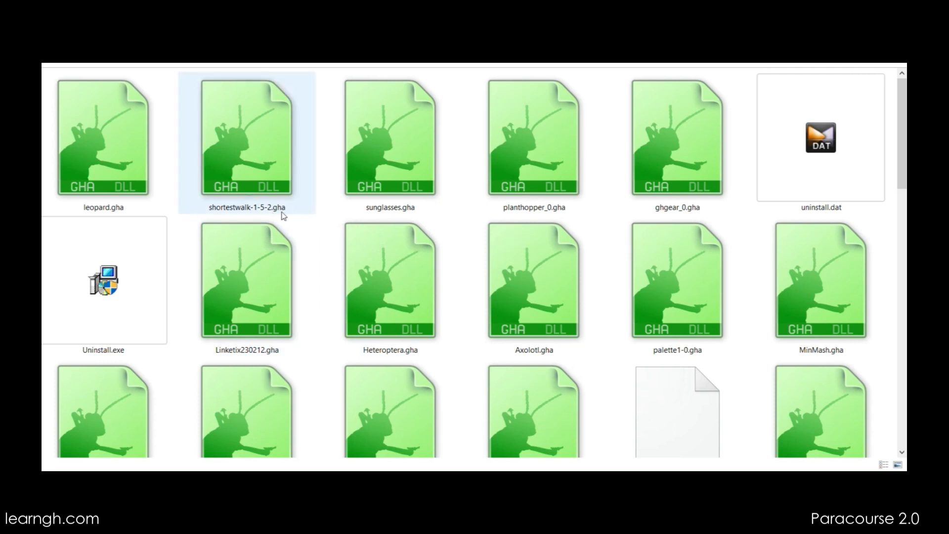
scroll(306, 272, "down", 10)
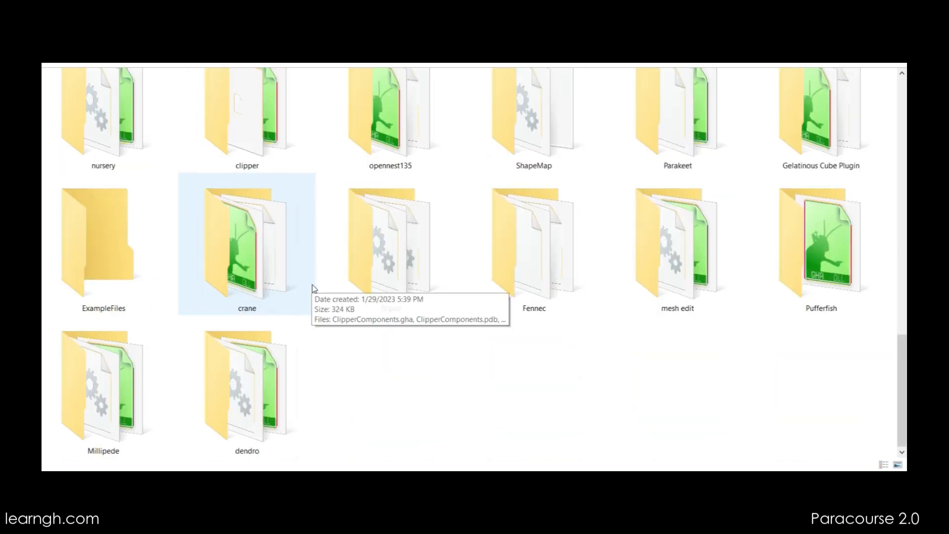
scroll(339, 340, "up", 5)
scroll(344, 336, "down", 5)
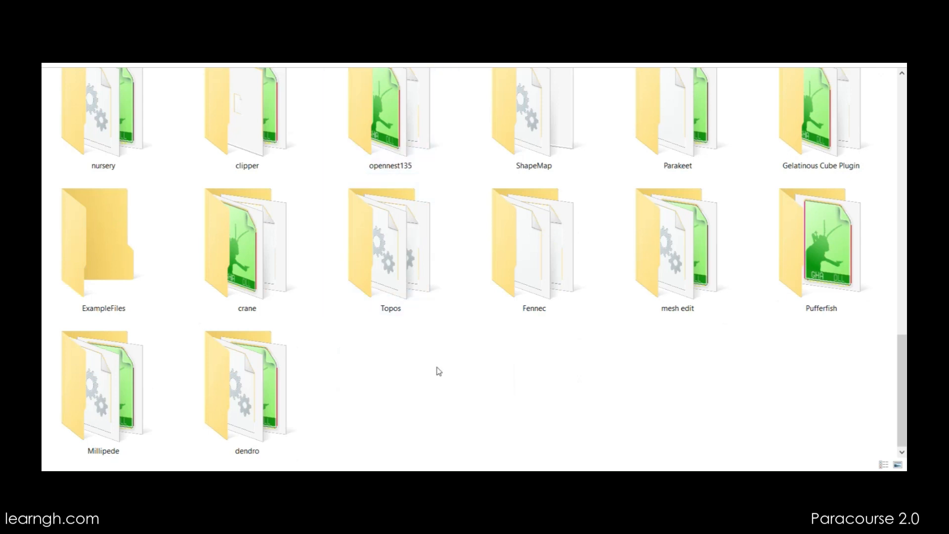
Step: Create a folder named "plugin name" in the Components Folder, look inside it and return to the parent folder
right_click(438, 371)
mouse_move(401, 339)
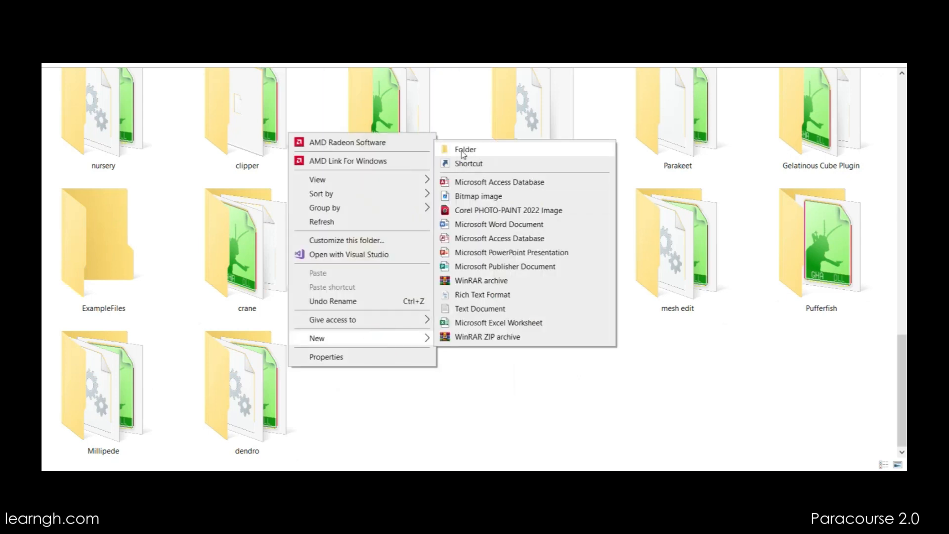
left_click(462, 149)
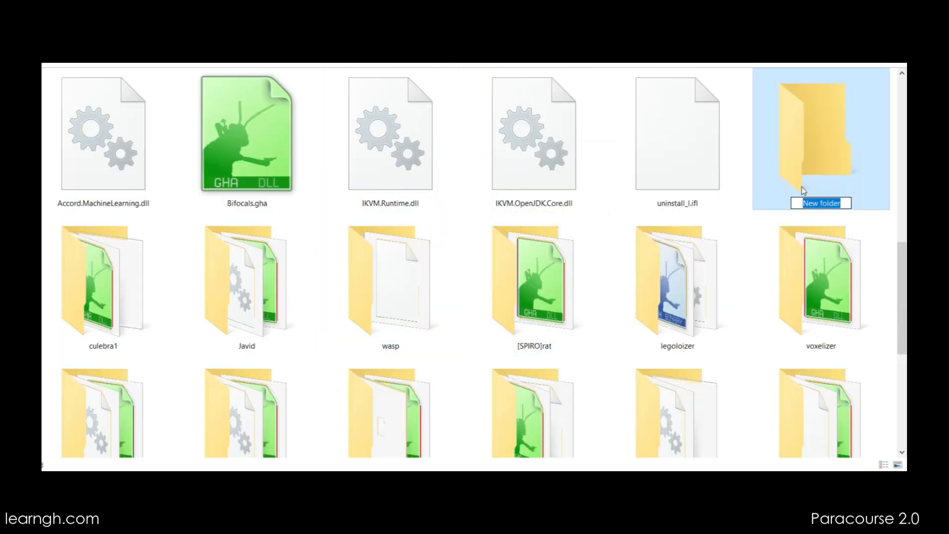
type("plu")
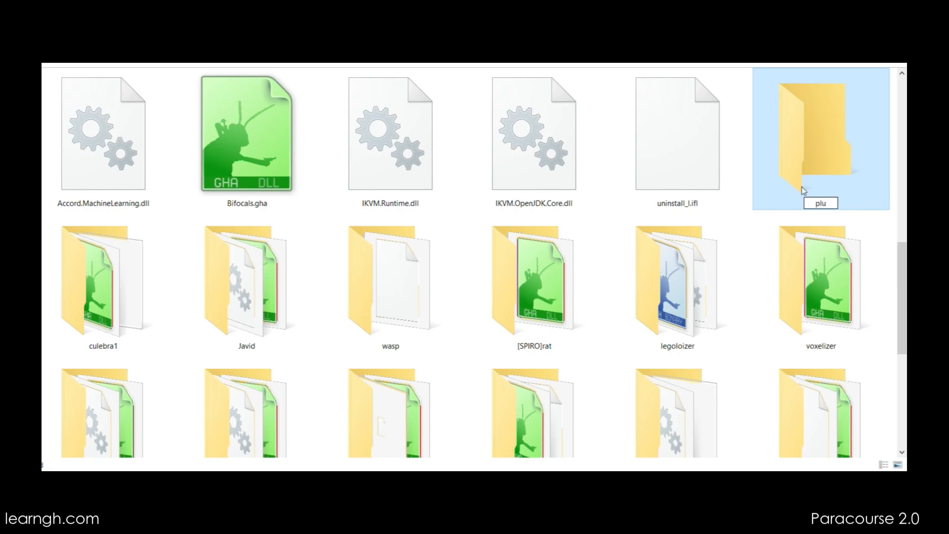
type("gin name")
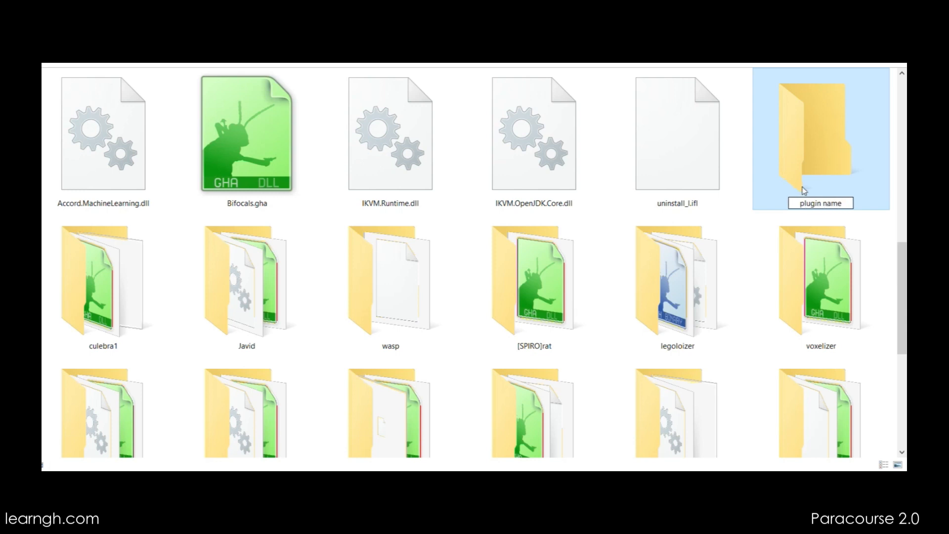
double_click(817, 152)
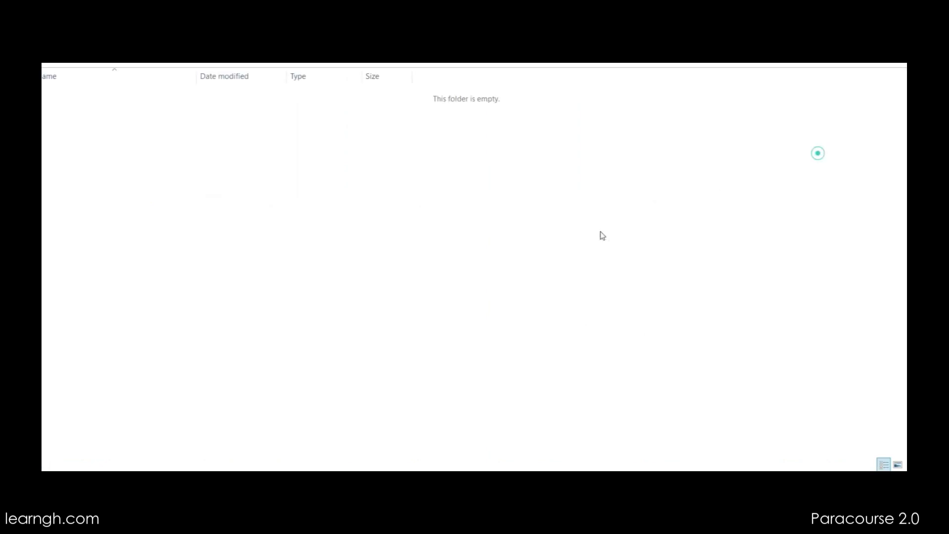
key("alt+Left")
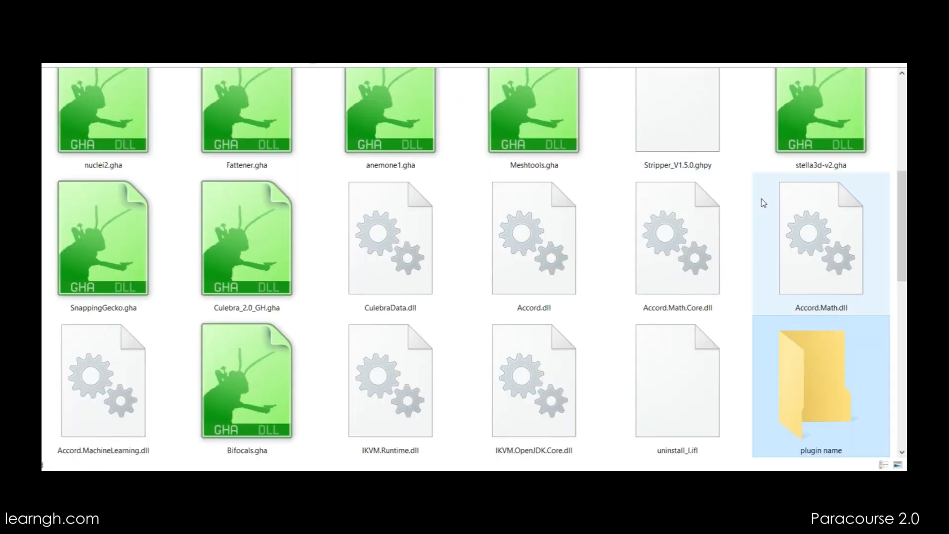
Step: Inspect the file properties of shortestwalk-1-5-2.gha without changing them
scroll(571, 316, "up", 5)
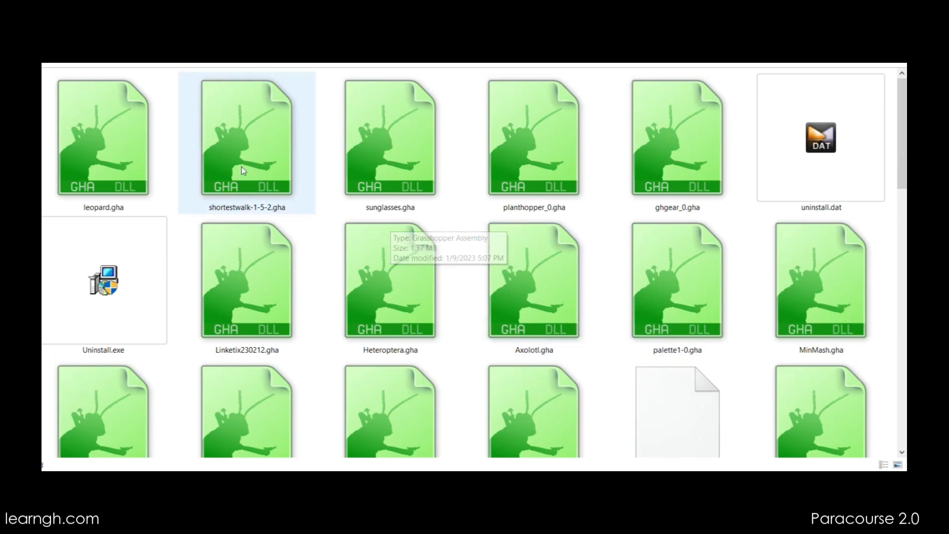
right_click(245, 144)
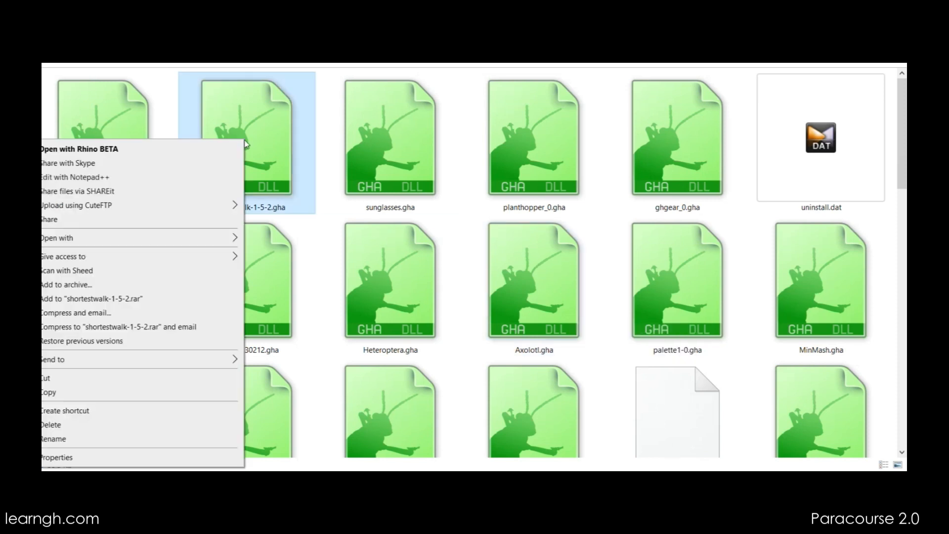
left_click(92, 457)
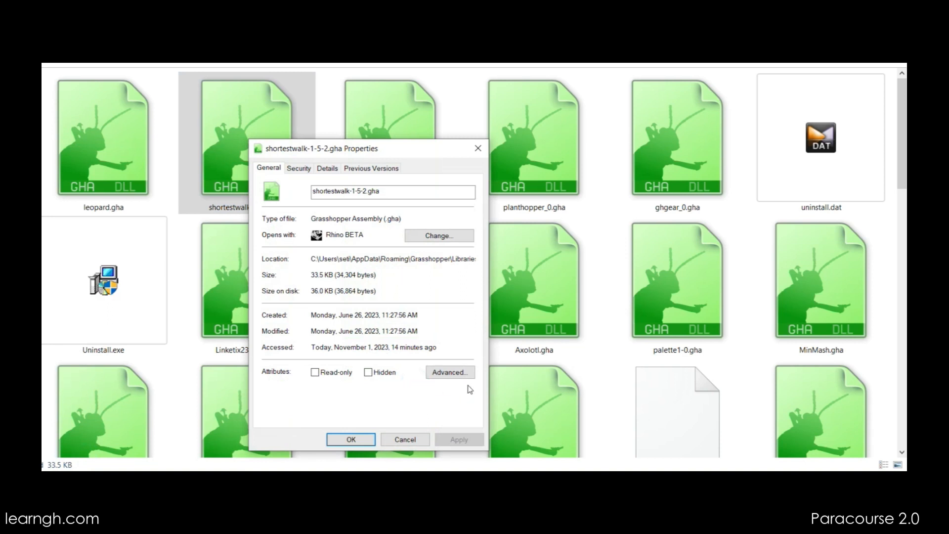
left_click(405, 439)
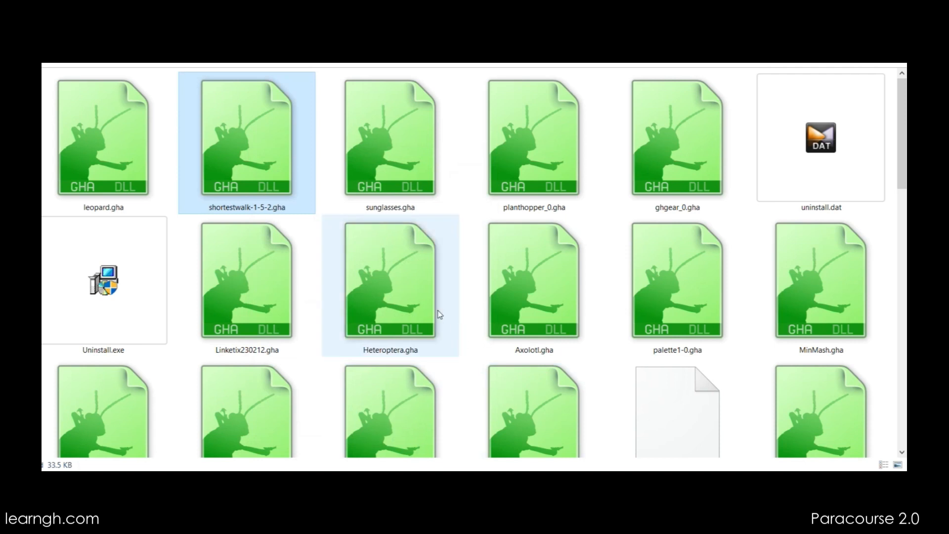
Step: Inspect the file properties of CulebraData.dll and browse the remaining plugin files and folders
scroll(439, 314, "down", 5)
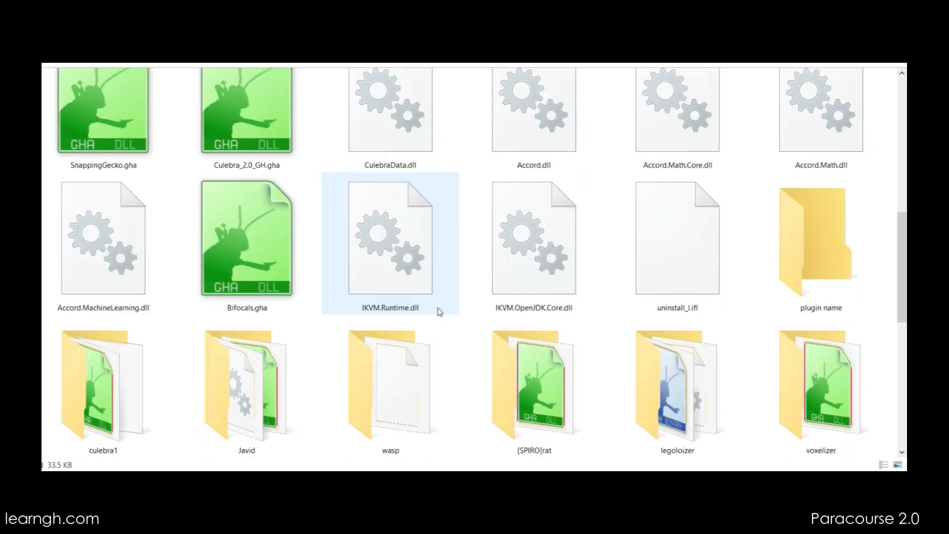
scroll(440, 313, "up", 1)
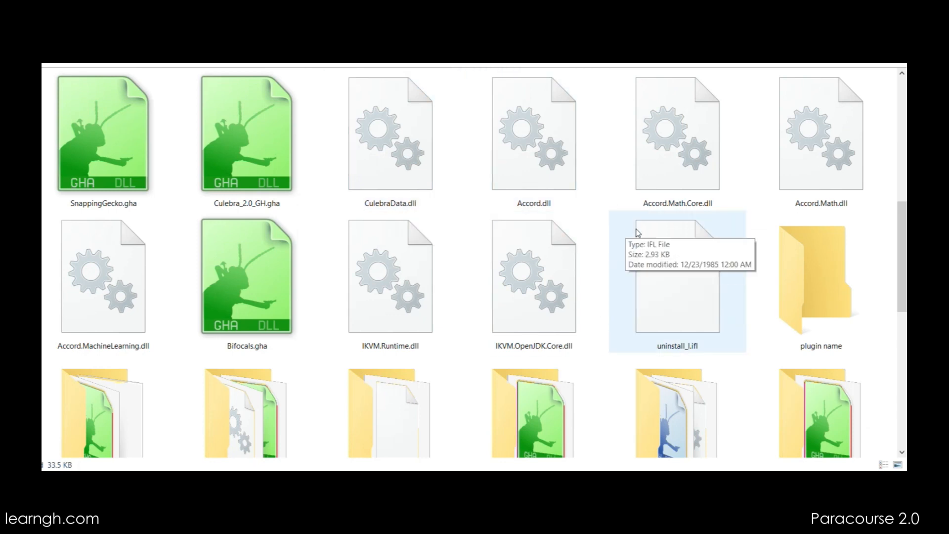
right_click(382, 195)
left_click(249, 452)
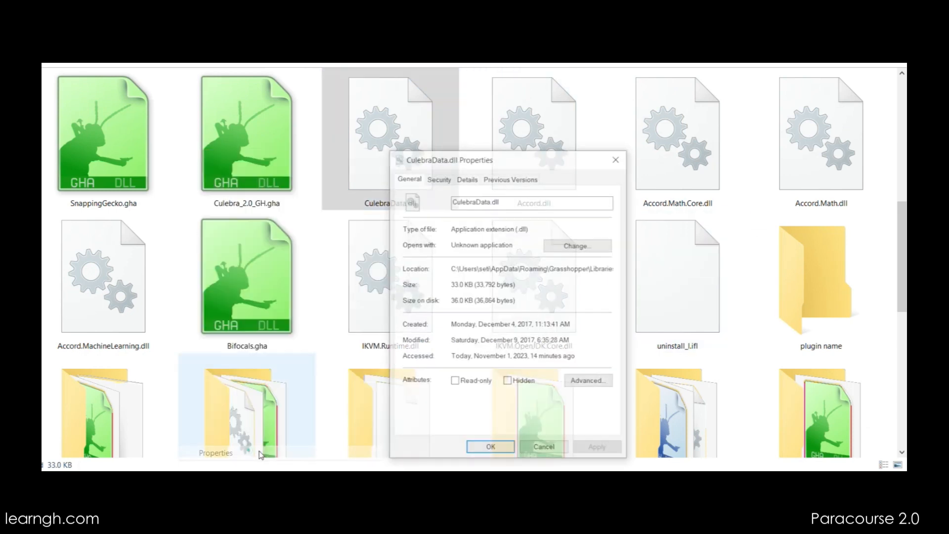
left_click(554, 445)
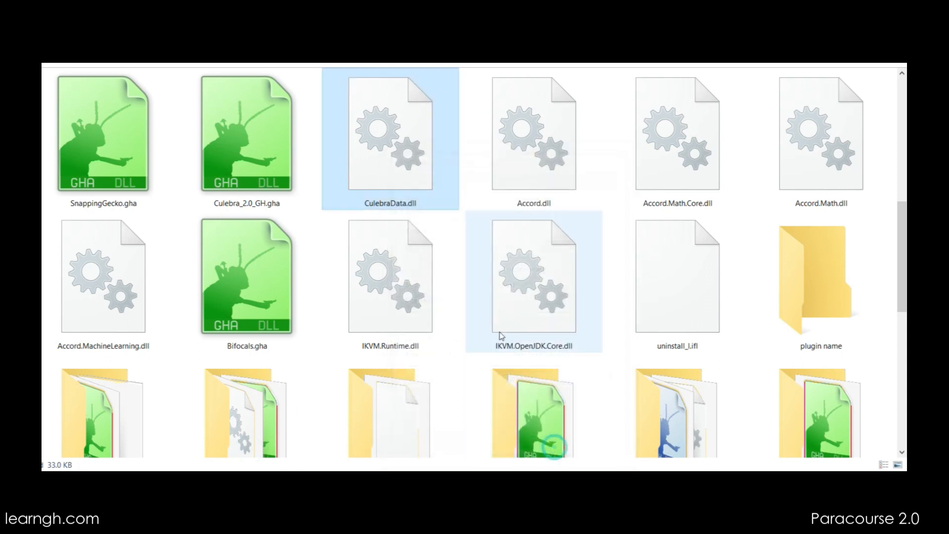
scroll(484, 322, "down", 10)
scroll(486, 324, "up", 1)
scroll(485, 319, "up", 10)
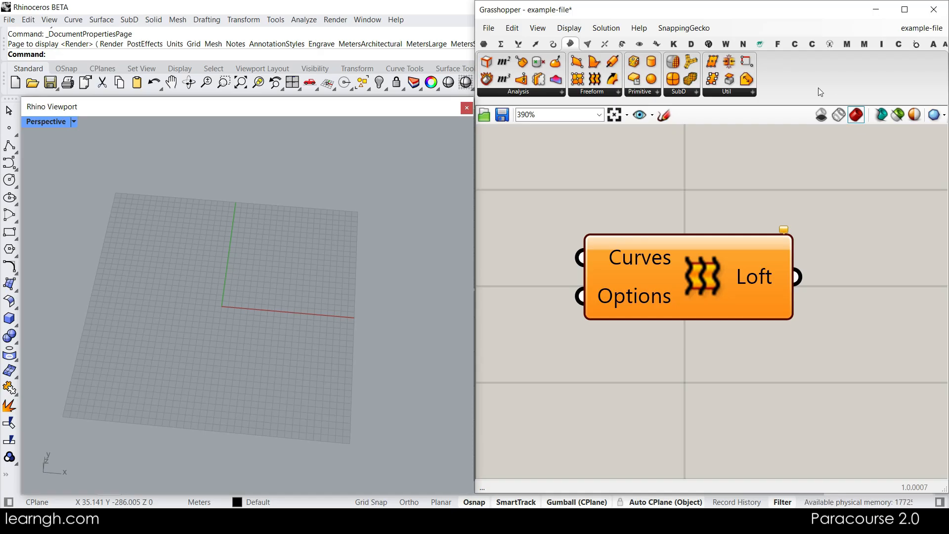
Step: Switch back to Grasshopper and look through the component categories added by the installed plugins
left_click(841, 45)
left_click(864, 45)
left_click(876, 43)
left_click(812, 45)
left_click(732, 46)
left_click(710, 45)
left_click(676, 44)
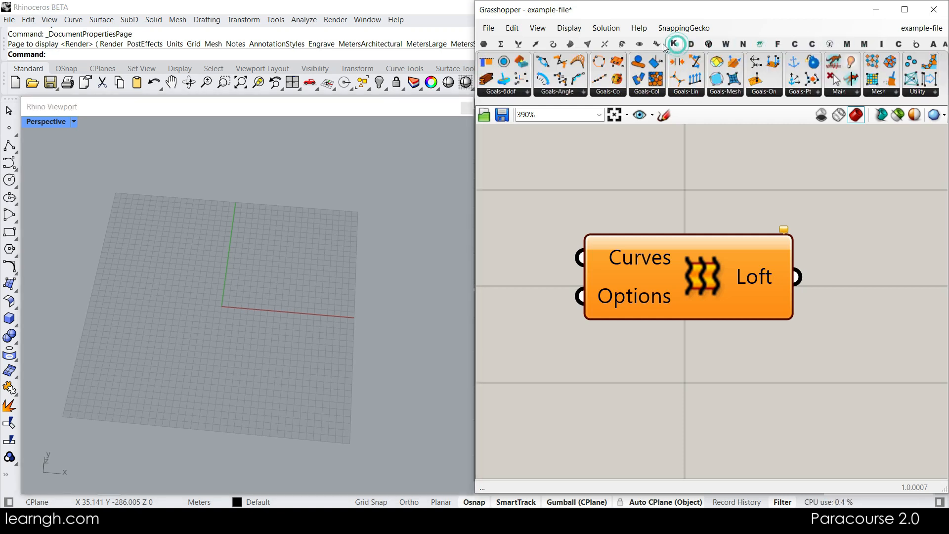
left_click(652, 44)
Step: View the loaded plugins in Grasshopper's About window, and look through the SnappingGecko snapping options
left_click(638, 28)
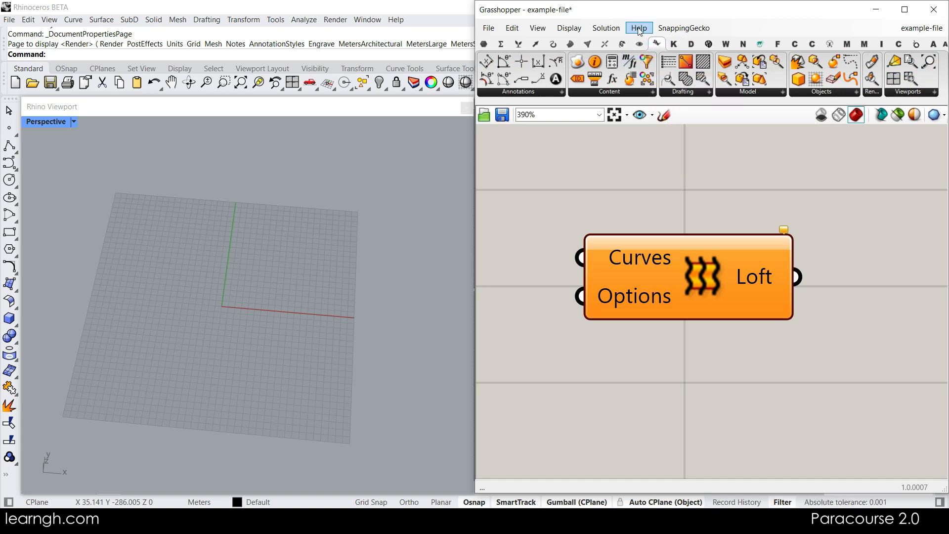
left_click(664, 128)
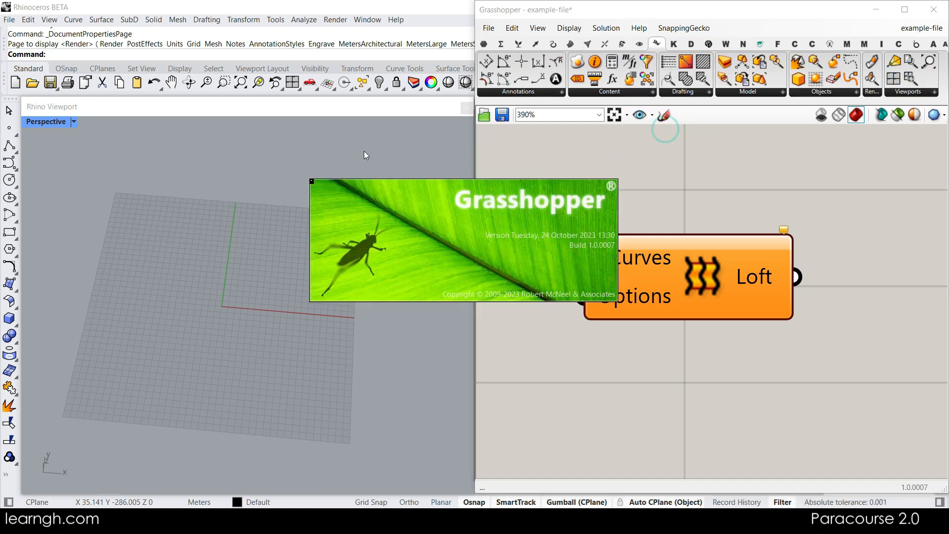
left_click(311, 181)
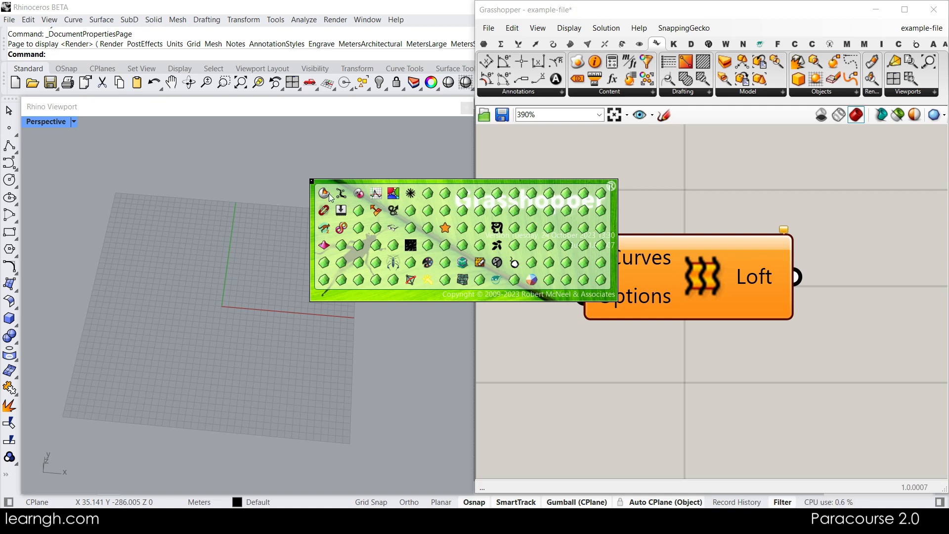
left_click(313, 181)
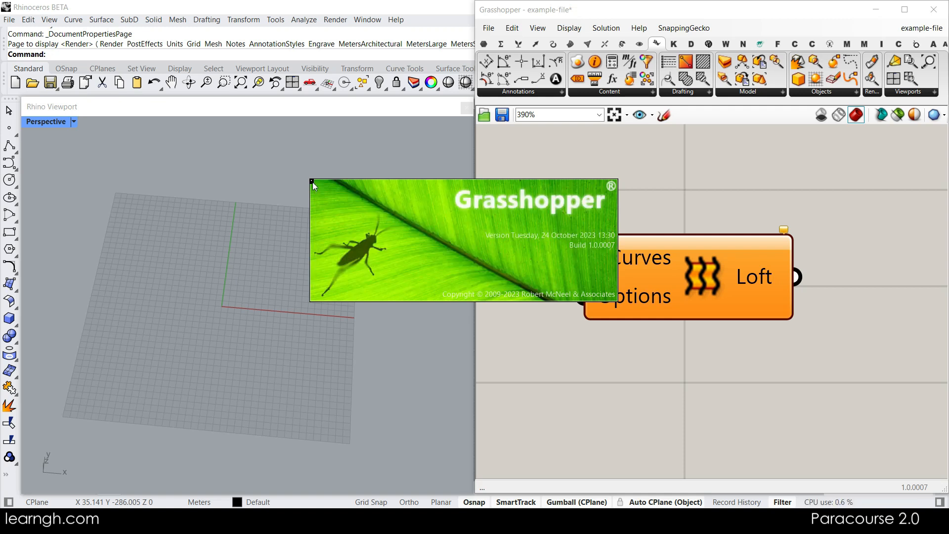
left_click(687, 183)
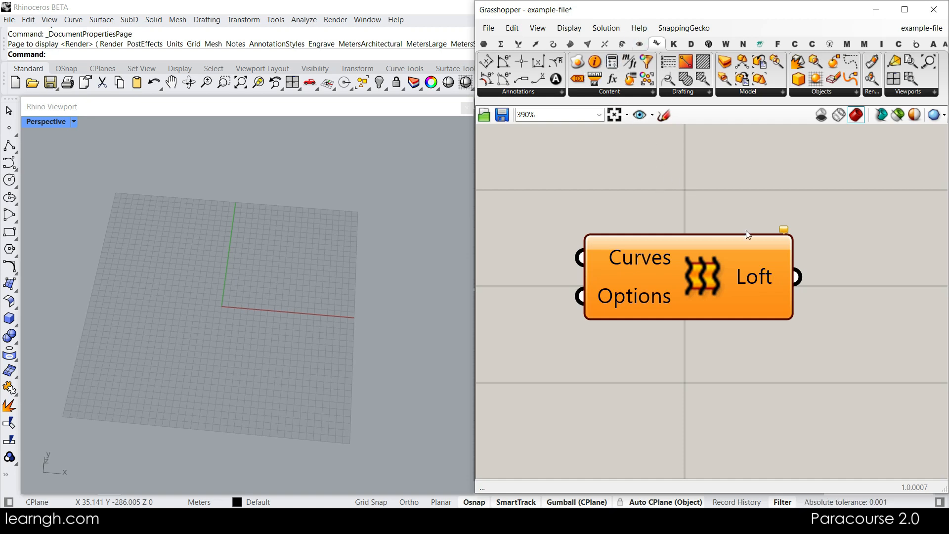
left_click(698, 31)
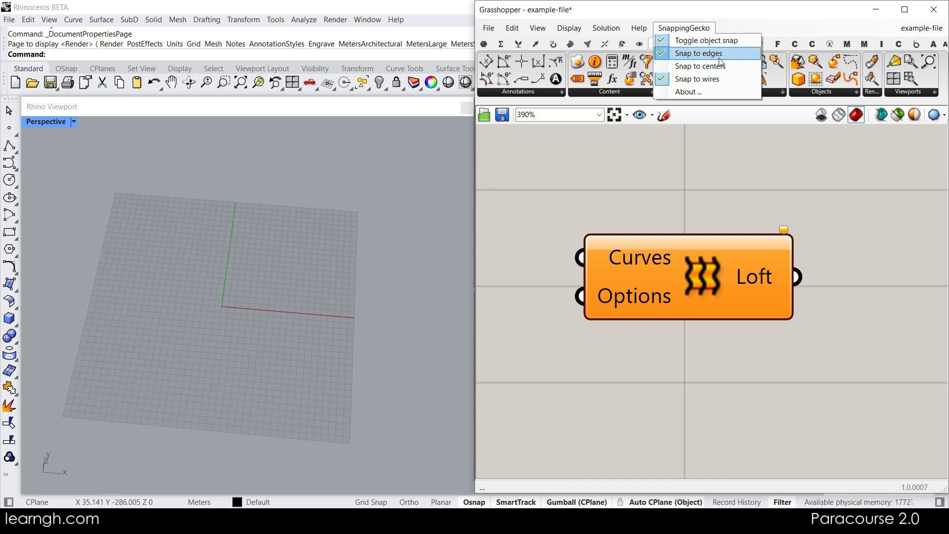
left_click(701, 174)
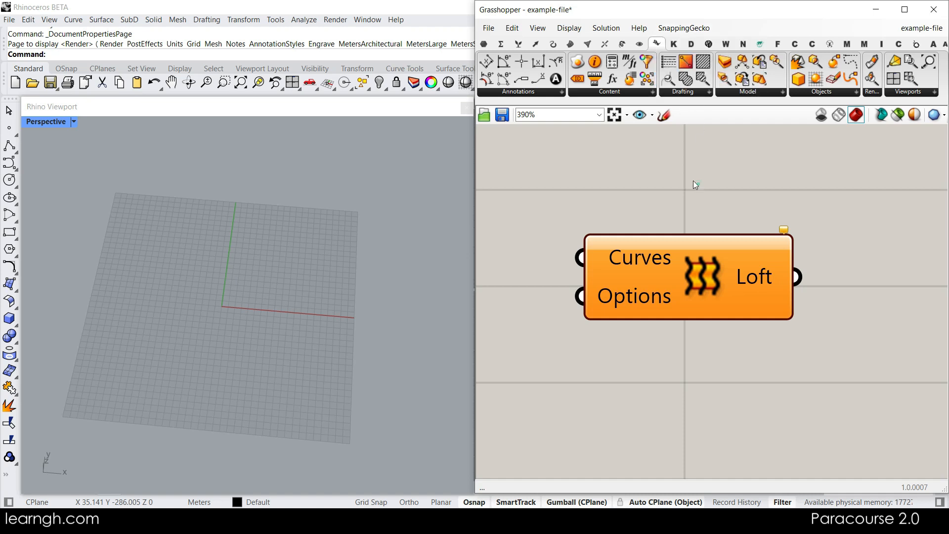
Step: Add a Brep | Brep intersection component beside Loft and connect the Loft output to its Brep A input
left_click(605, 44)
left_click(616, 58)
left_click(887, 316)
right_click_drag(887, 315, 724, 277)
left_click_drag(724, 280, 798, 280)
mouse_move(718, 253)
left_mouse_down()
mouse_move(778, 254)
mouse_move(716, 253)
mouse_move(745, 255)
mouse_move(729, 254)
left_mouse_up()
scroll(697, 265, "down", 3)
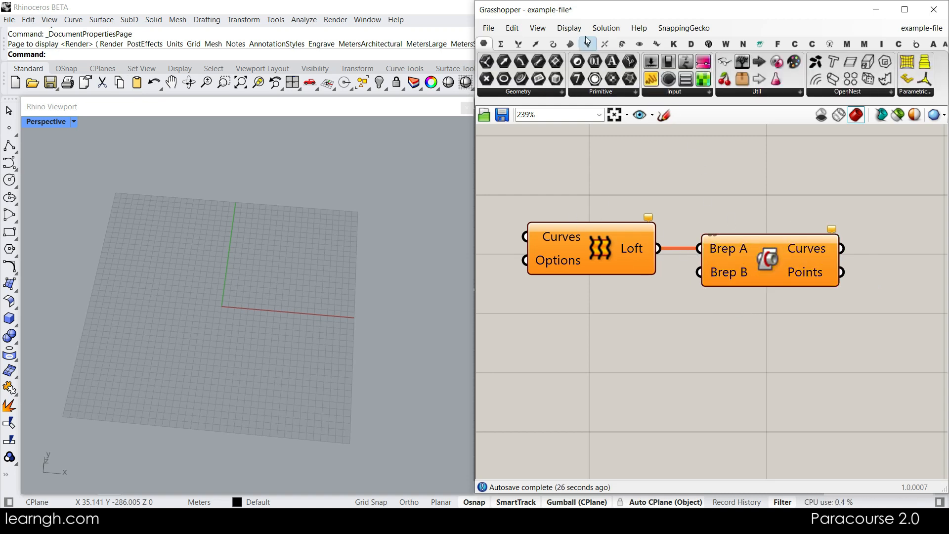
Step: Turn on Sunglasses so that component names are drawn above the components
left_click(569, 29)
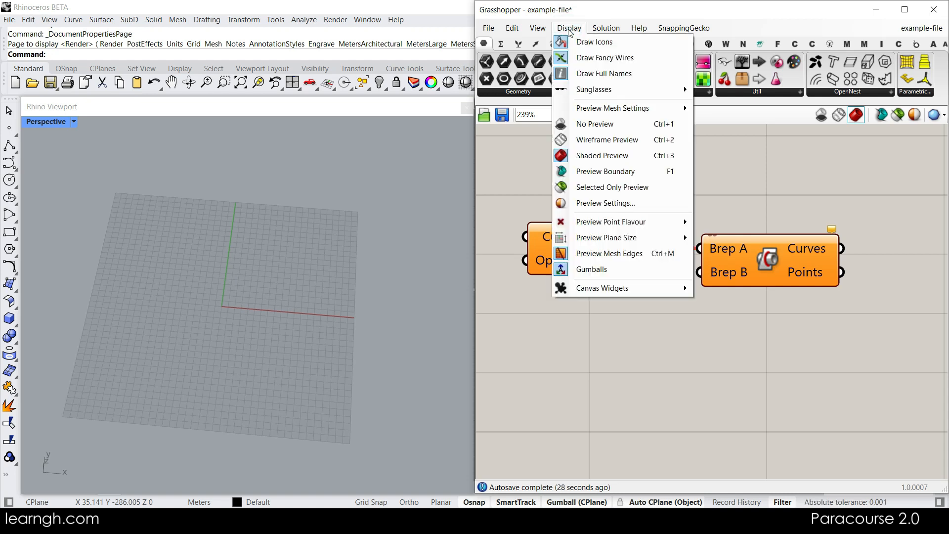
left_click(611, 91)
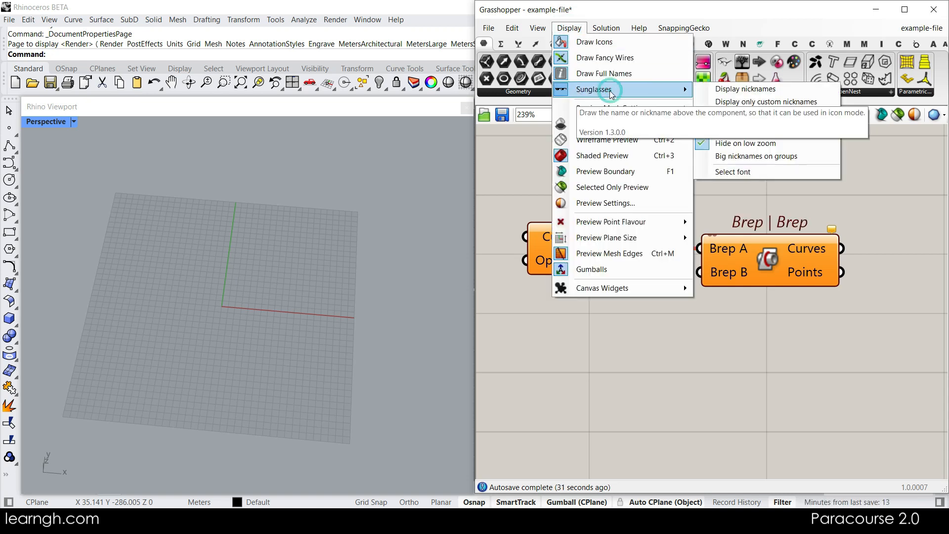
left_click(526, 186)
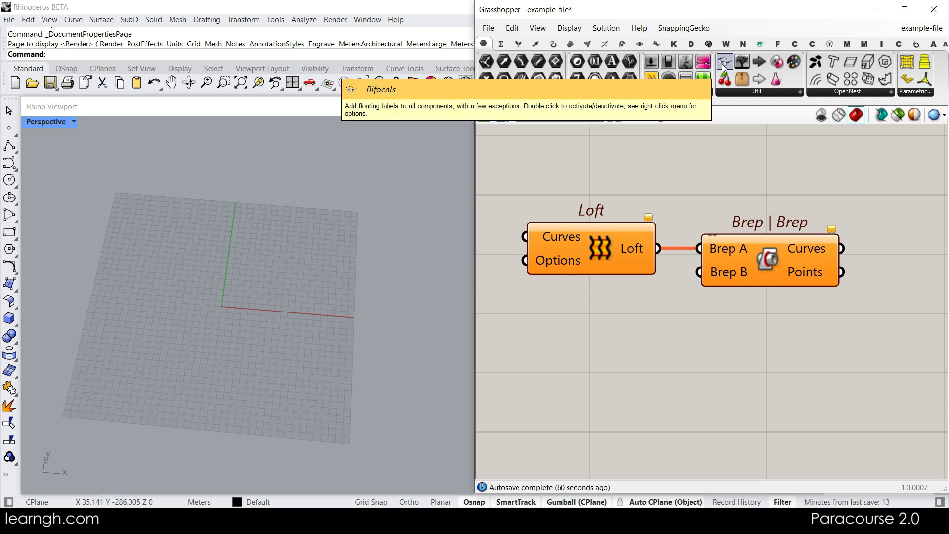
Step: Add a Bifocals component, move it outside the frame beside the logo, and compare its labels with the Sunglasses names
left_click_drag(722, 66, 723, 170)
left_click(723, 169)
scroll(723, 179, "down", 5)
right_click_drag(723, 179, 751, 213)
left_click_drag(751, 213, 519, 167)
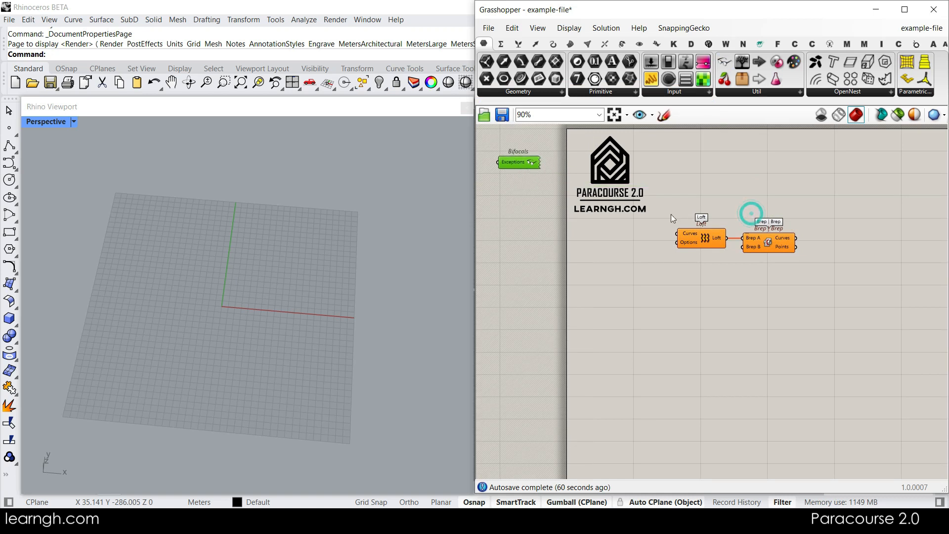
scroll(671, 215, "up", 3)
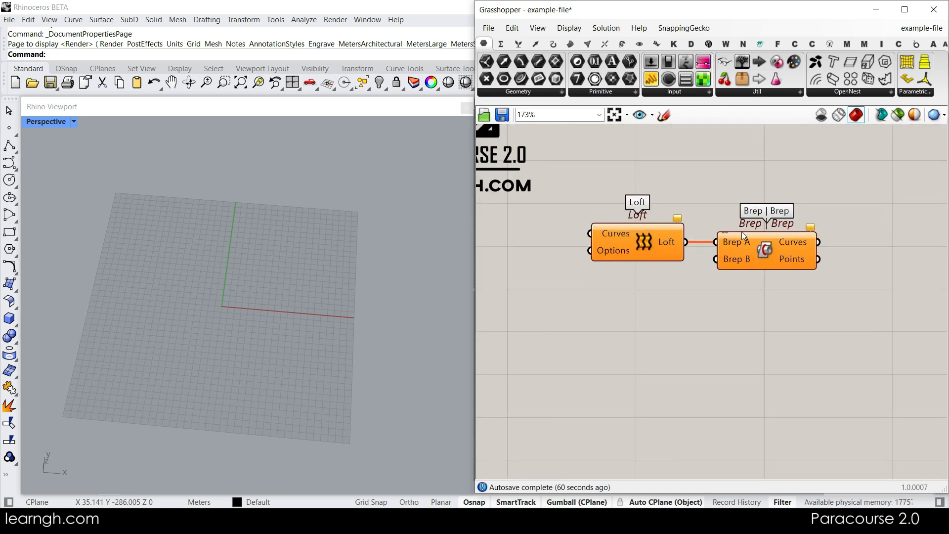
scroll(671, 216, "up", 2)
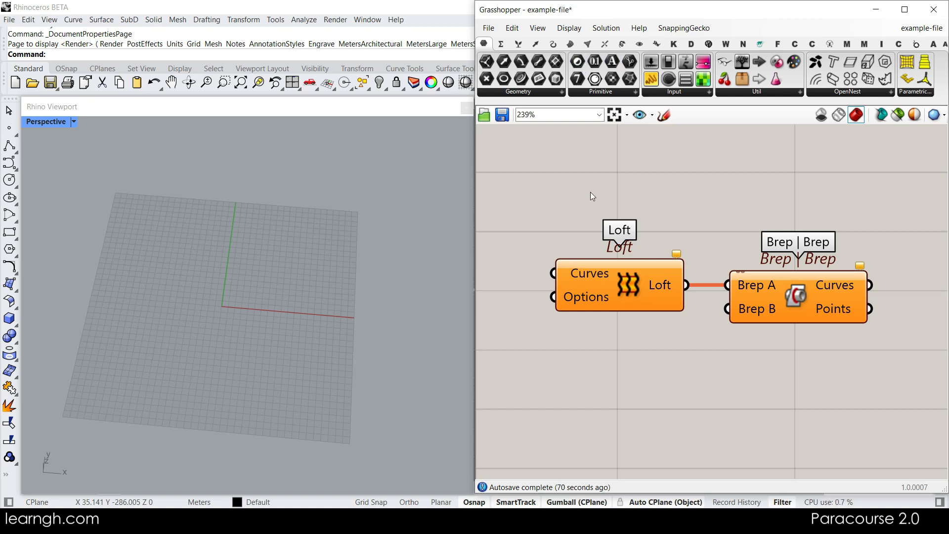
Step: Delete the Bifocals component from the canvas
scroll(695, 226, "down", 3)
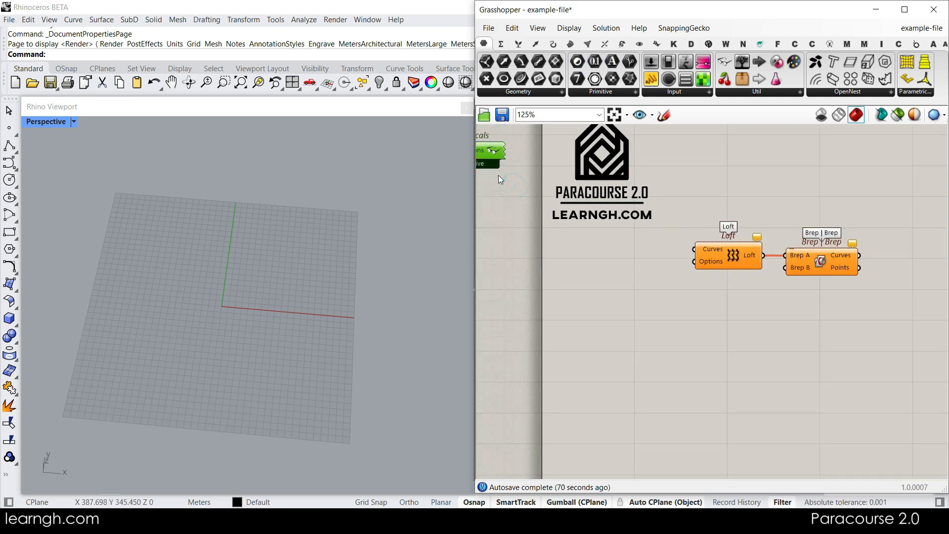
key("Delete")
scroll(751, 263, "up", 2)
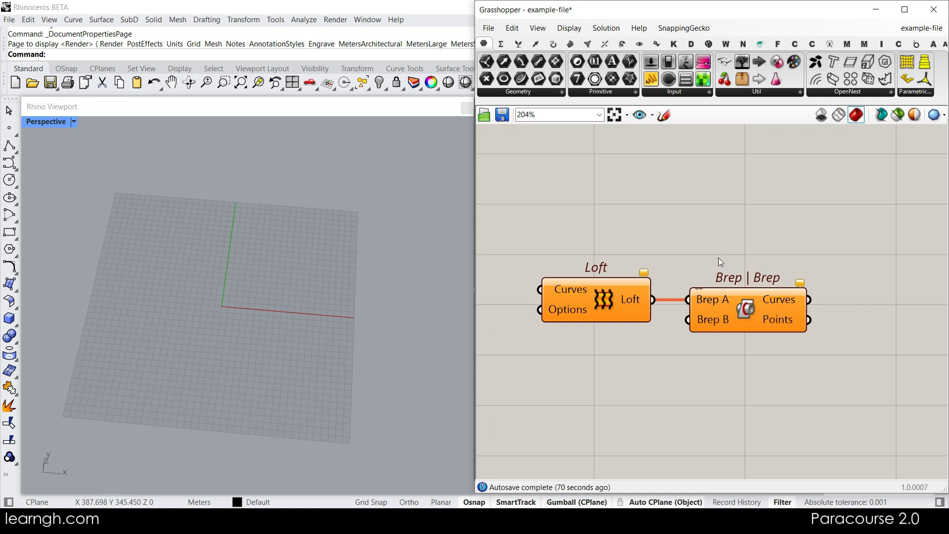
Step: Look through the Sunglasses display options without changing them, and examine the names above the Loft and Brep | Brep components
left_click(569, 28)
mouse_move(587, 94)
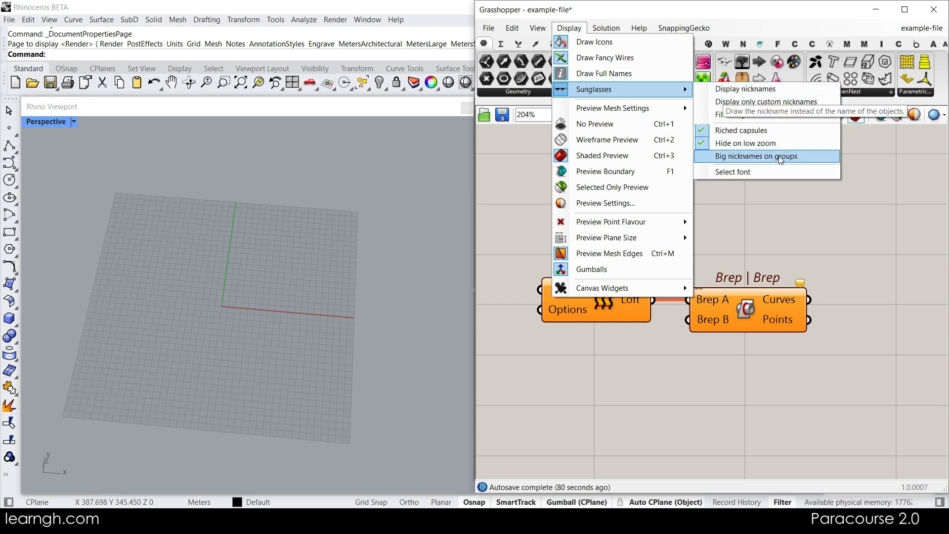
left_click(776, 232)
right_click_drag(670, 229, 691, 250)
scroll(775, 213, "down", 2)
scroll(666, 286, "up", 2)
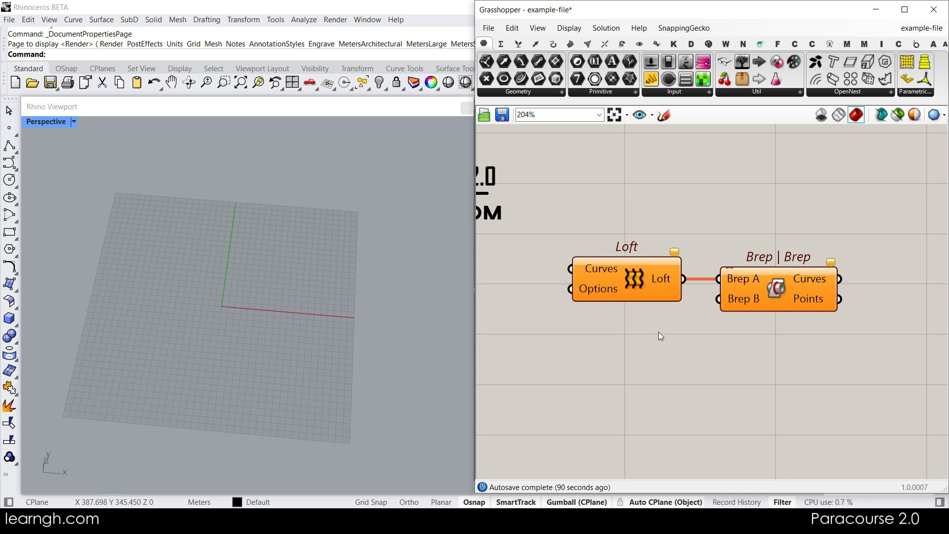
scroll(811, 277, "up", 4)
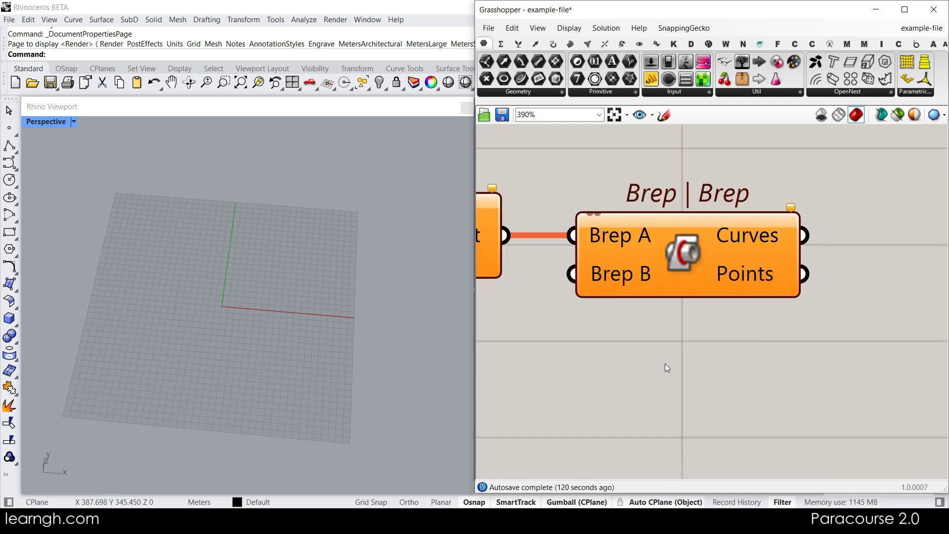
Step: Search the canvas component finder for "brep | brep", dismiss it without adding anything, and review the existing component's name
double_click(665, 363)
type("brep |")
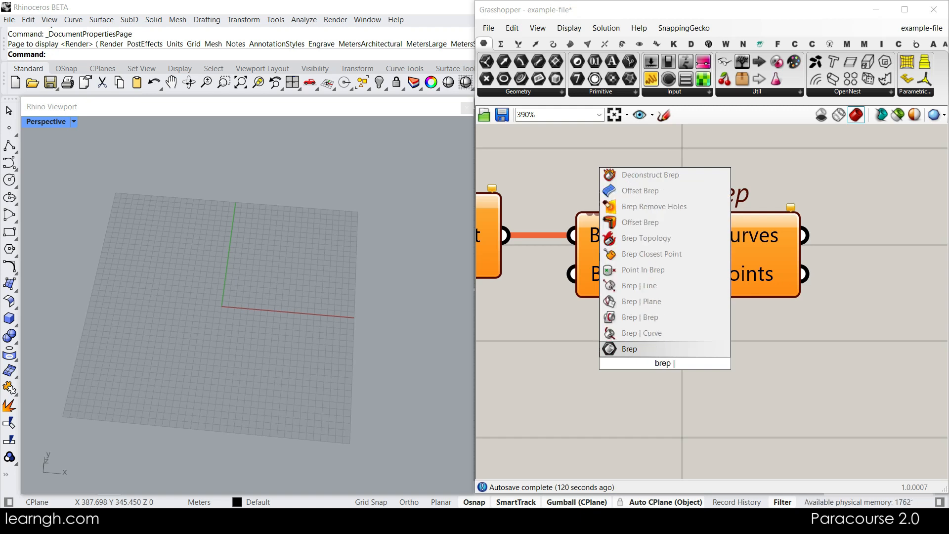
type(" brep")
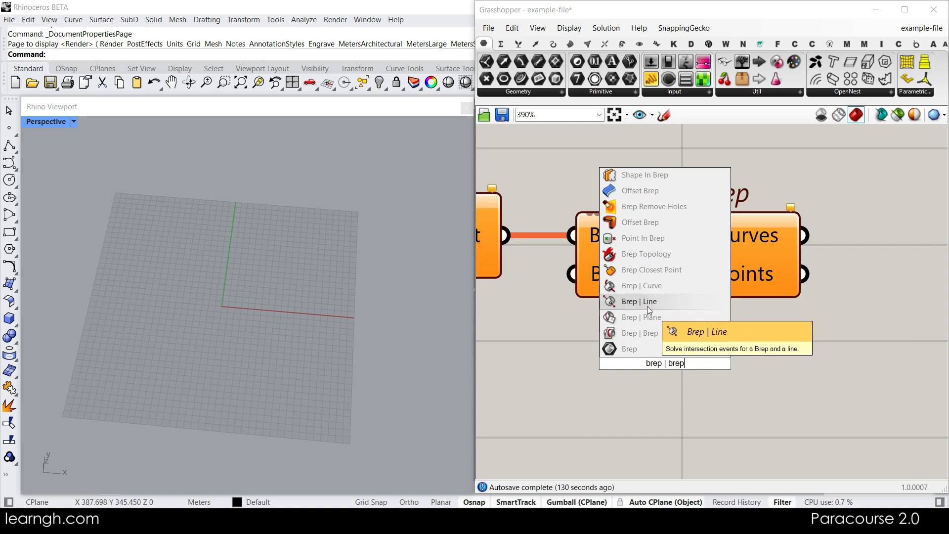
left_click(783, 351)
right_click_drag(699, 198, 695, 266)
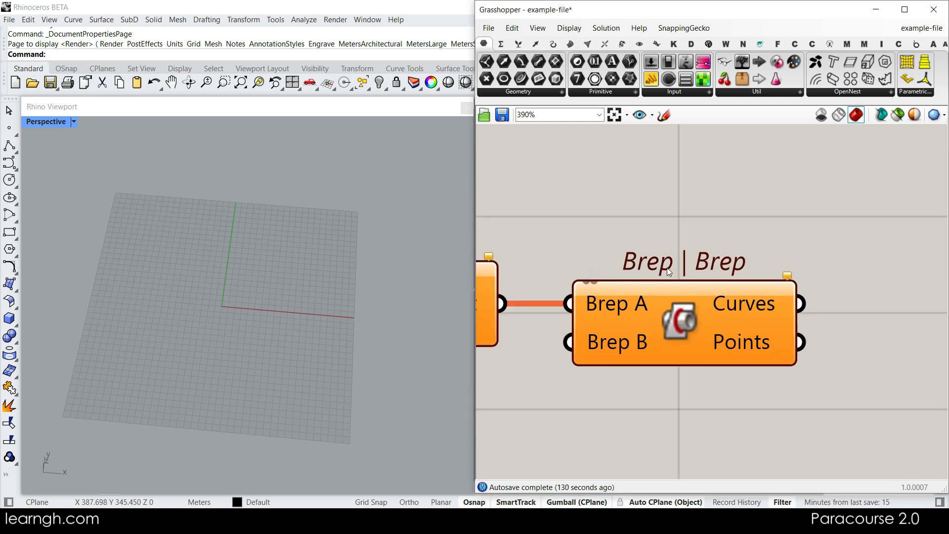
scroll(668, 271, "down", 3)
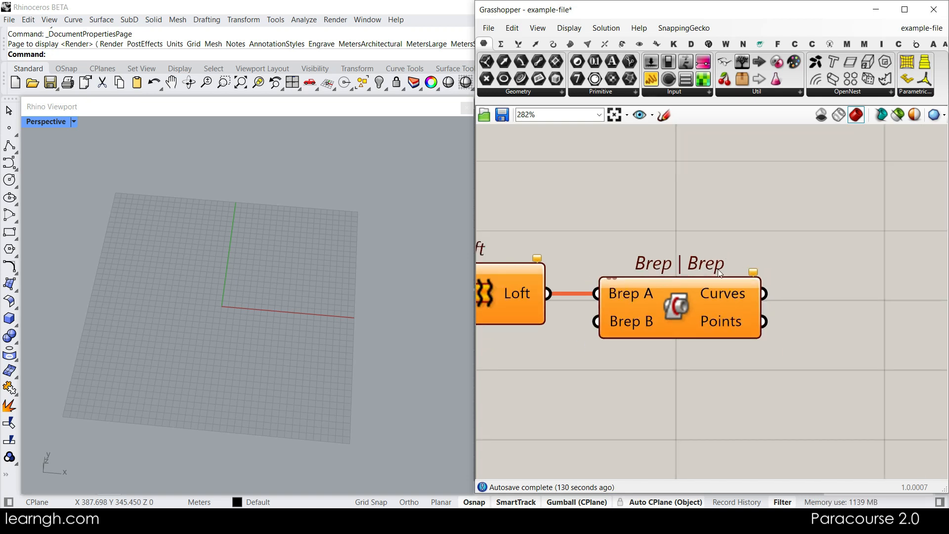
scroll(687, 283, "down", 1)
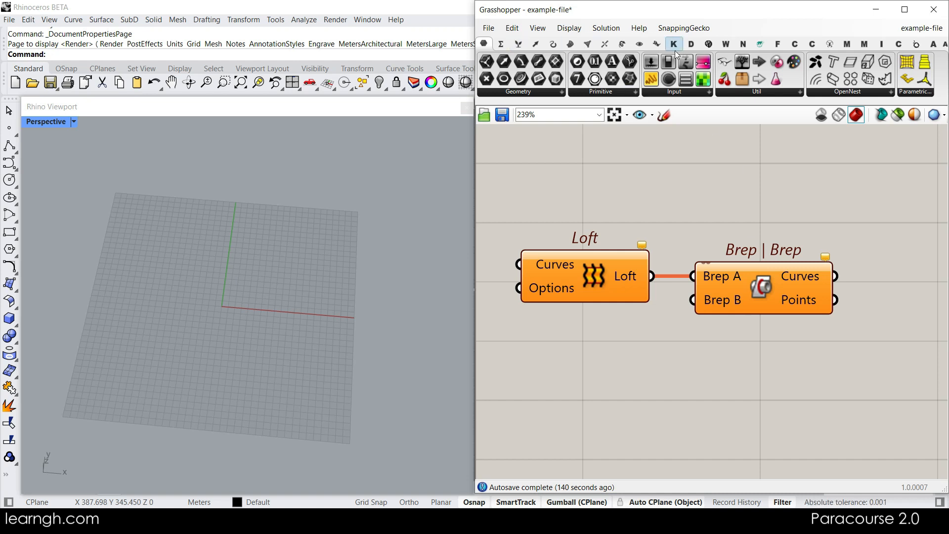
Step: Browse the component categories and locate where the canvas's Loft and Brep | Brep components are stored in them
left_click(588, 44)
left_click(558, 43)
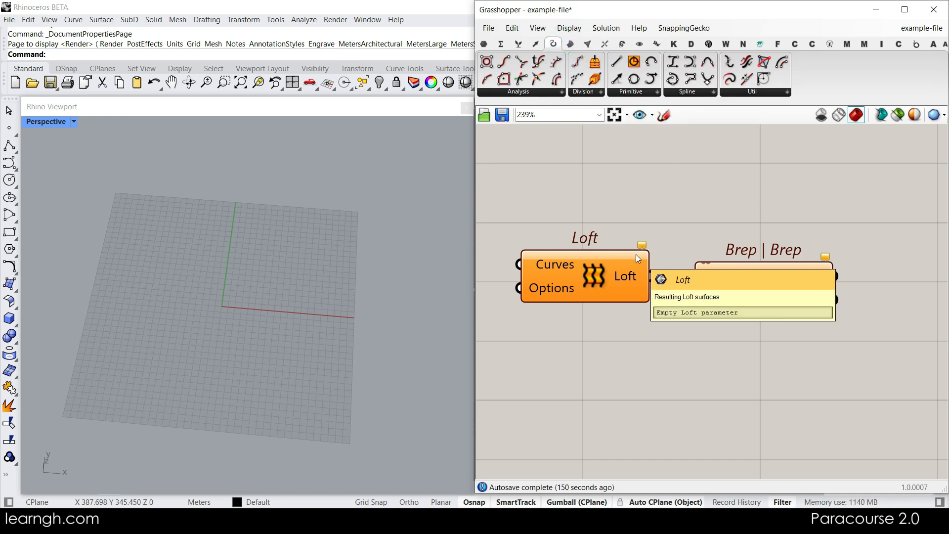
left_click(598, 280, "ctrl+alt")
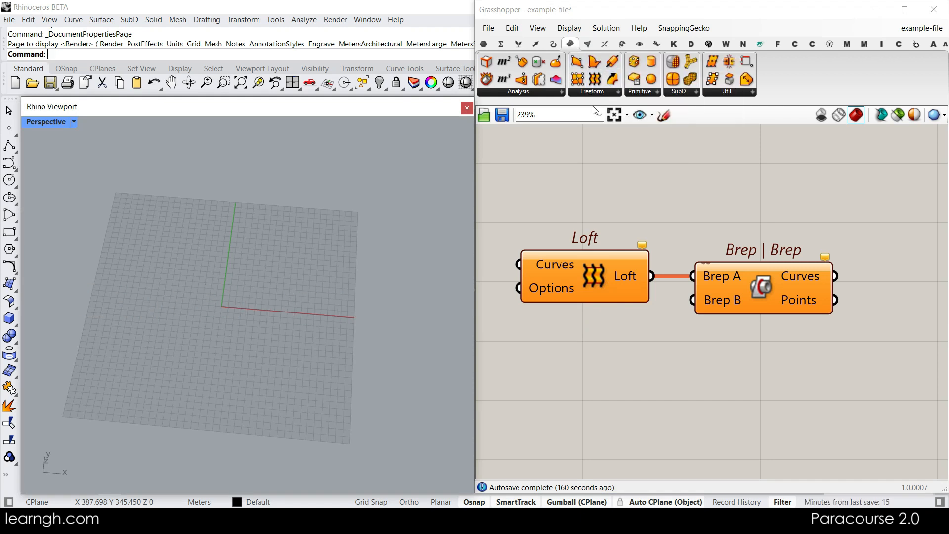
left_click(762, 289, "ctrl+alt")
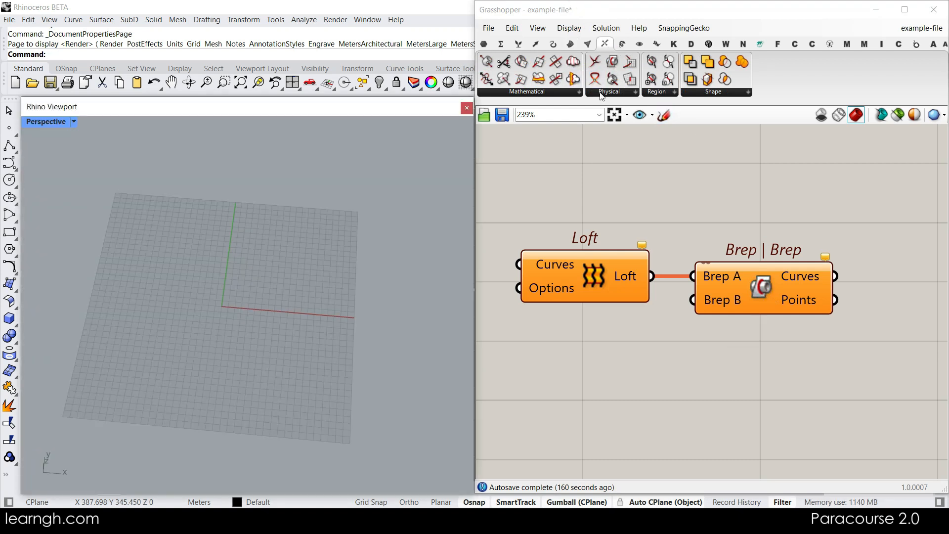
Step: Add a Clash component below Loft and Brep | Brep, and locate where it is stored in the component categories
left_click(602, 96)
left_click_drag(642, 278, 657, 397)
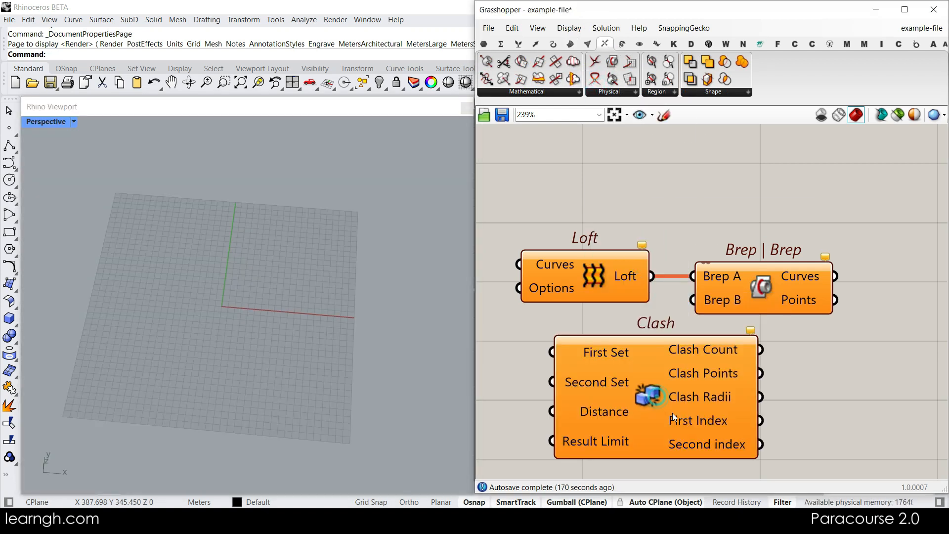
left_click(651, 393, "ctrl+alt")
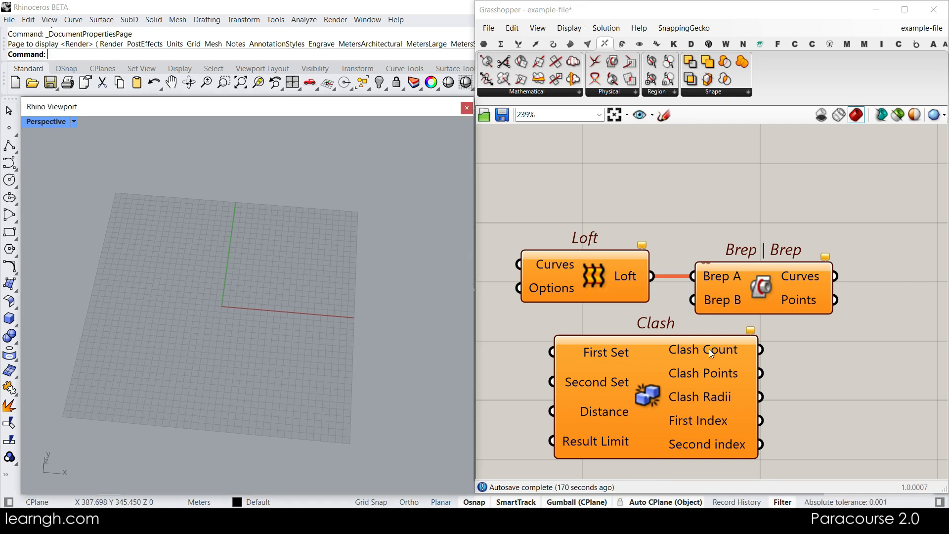
Step: Delete the Clash component from the canvas
scroll(708, 349, "down", 3)
left_click_drag(794, 411, 630, 290)
key("Delete")
left_click(686, 389)
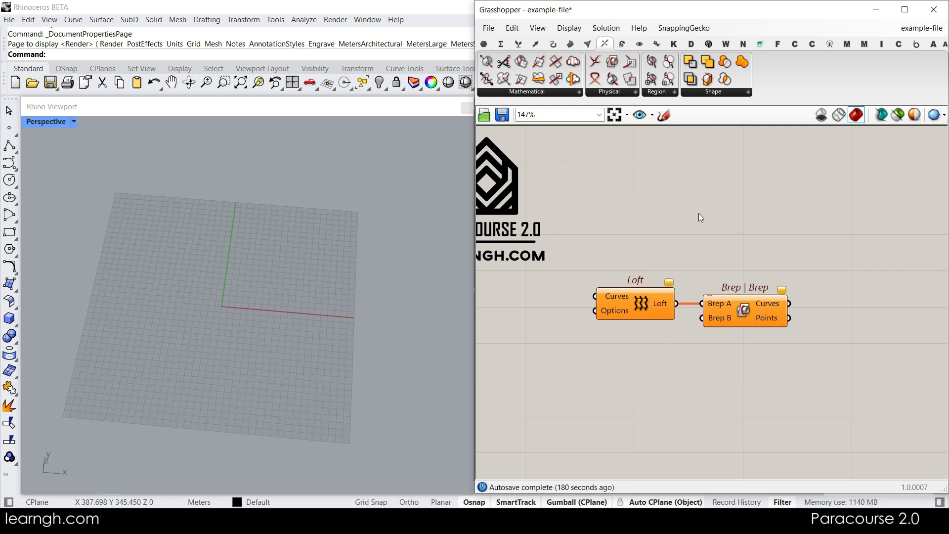
Step: Browse the component groups, examining the mathematical intersection list and the Params and Vector categories
left_click(549, 92)
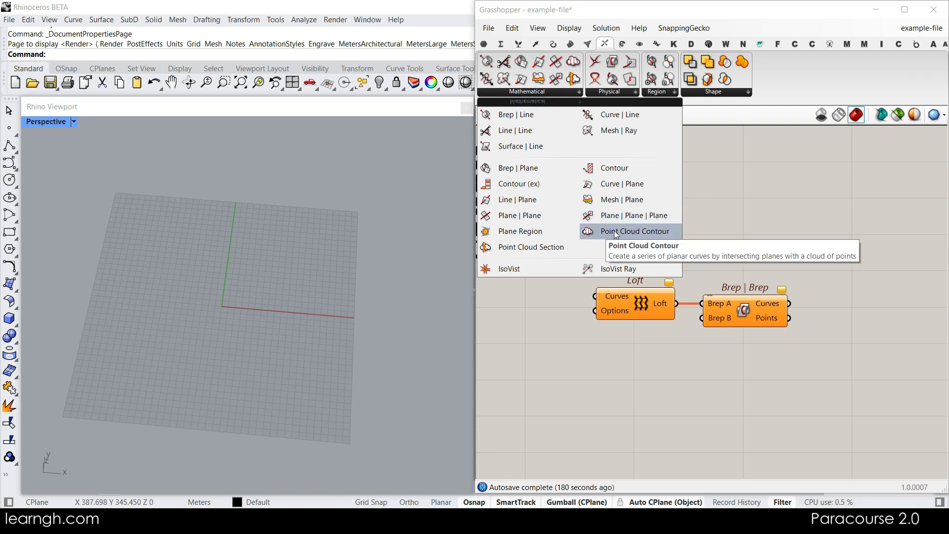
left_click(485, 44)
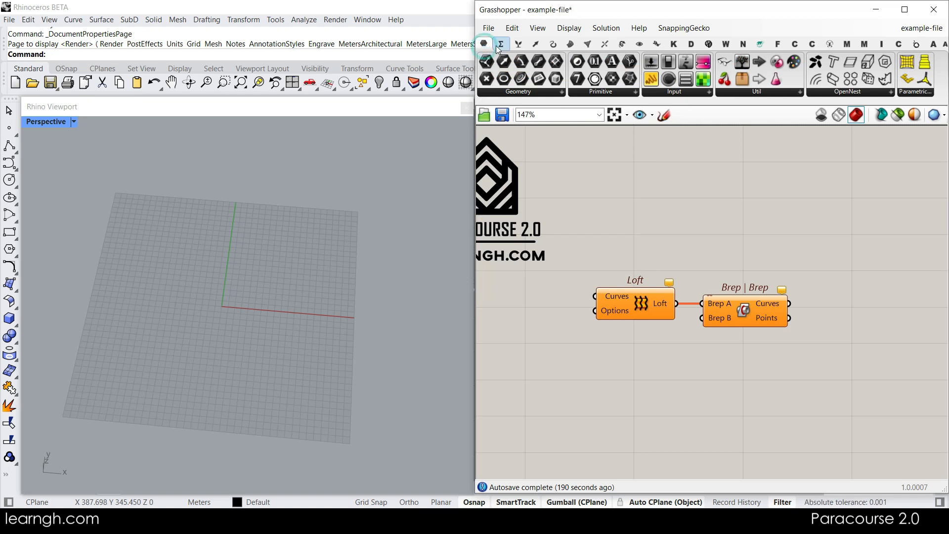
left_click(535, 44)
left_click(665, 92)
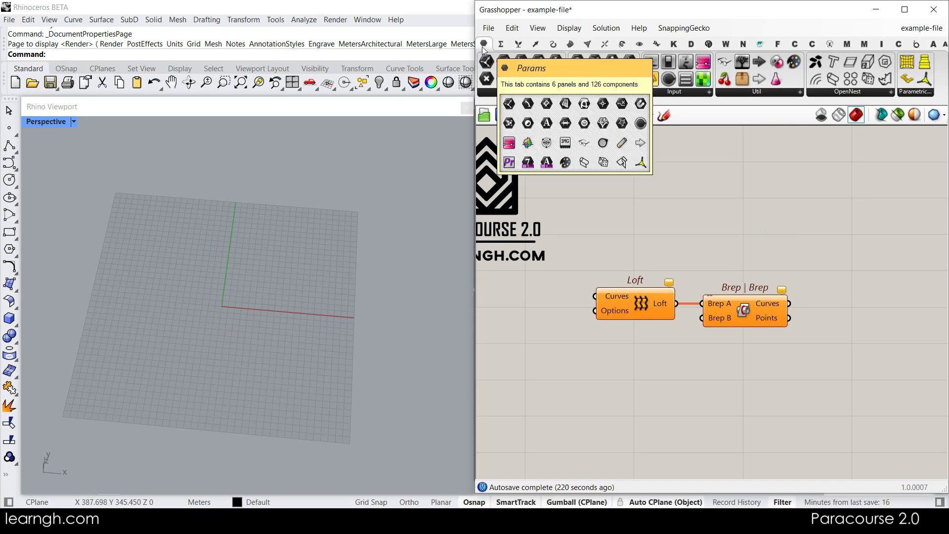
left_click(528, 92)
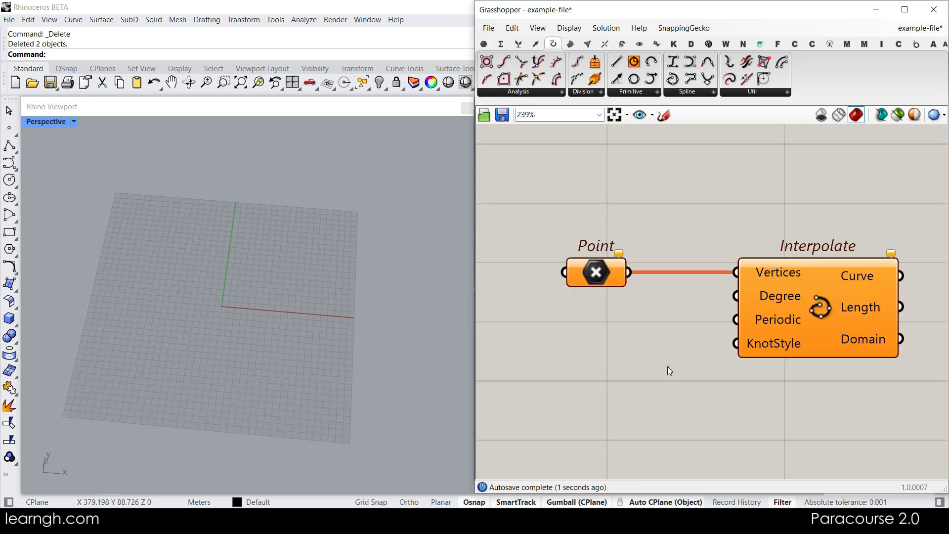
Step: Set seven points in a wide open loop around the origin as the Point component's values
left_click(667, 365)
right_click(596, 276)
left_click(637, 429)
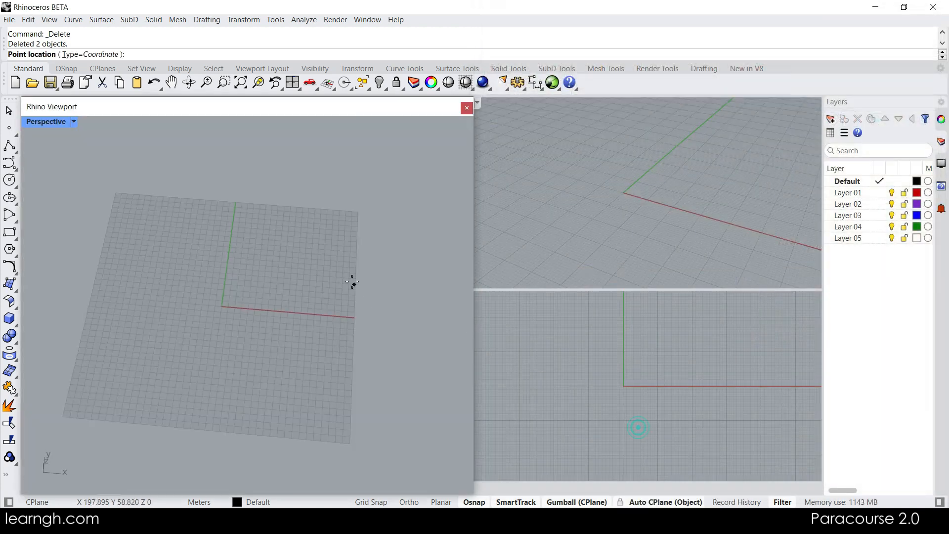
left_click(352, 282)
left_click(299, 216)
left_click(189, 226)
left_click(140, 253)
left_click(170, 341)
left_click(264, 354)
left_click(310, 310)
key("Return")
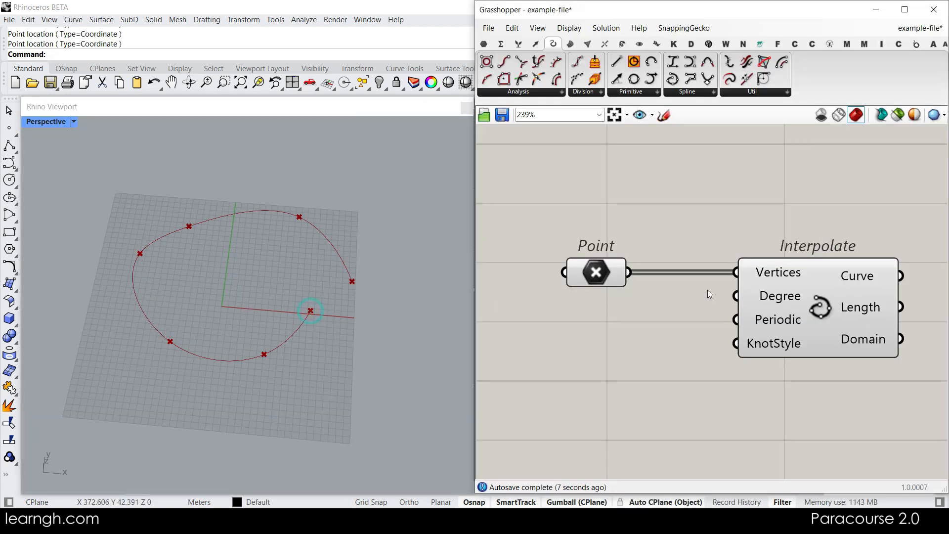
Step: Replace the Point component's data with one single point placed beside the origin on the grid
scroll(637, 281, "up", 3)
scroll(692, 271, "up", 3)
scroll(696, 271, "down", 3)
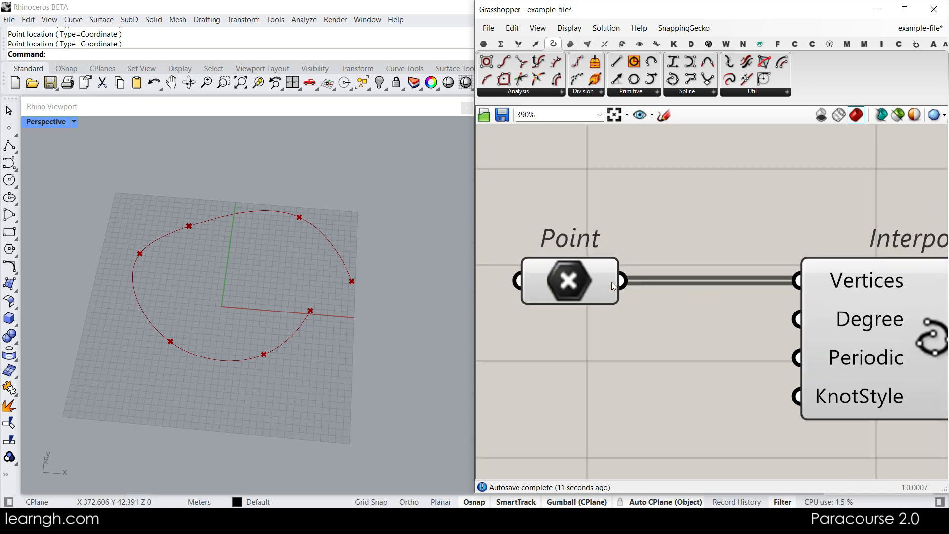
right_click(575, 277)
left_click(638, 417)
left_click(290, 270)
Step: Set six points in an open loop around the origin as the Point component's multiple values
right_click(587, 286)
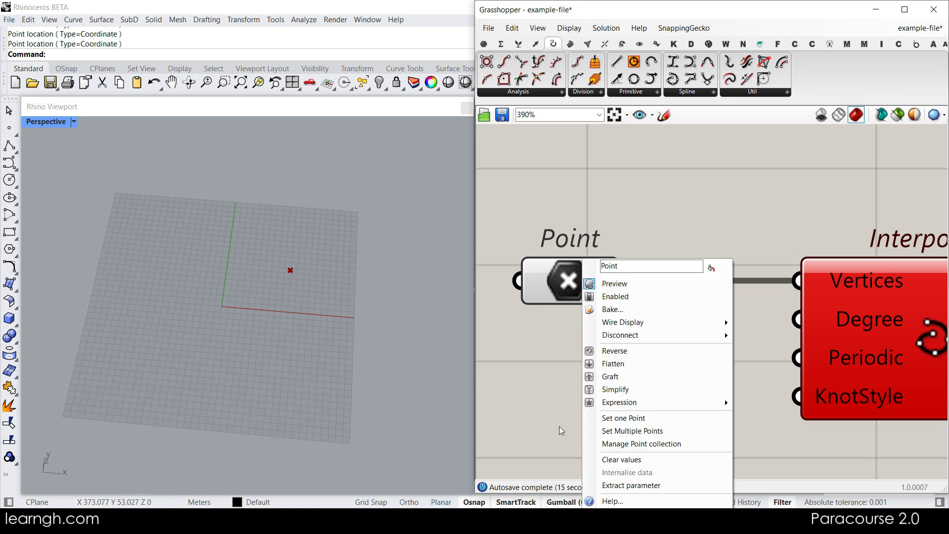
left_click(637, 429)
left_click(270, 293)
left_click(259, 246)
left_click(177, 246)
left_click(144, 295)
left_click(205, 353)
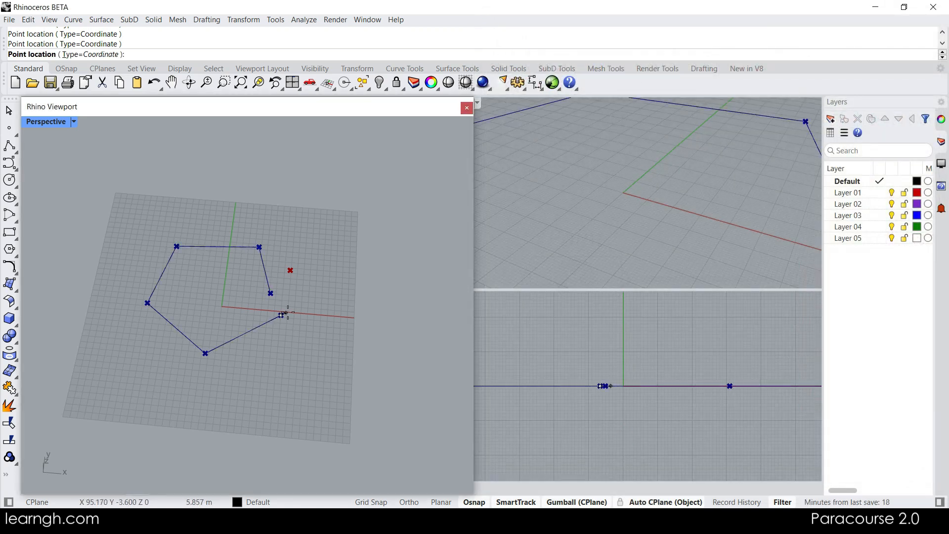
left_click(280, 315)
key("Return")
Step: Graft the Point component's data and move the component above the level of Interpolate's Vertices input
right_click(588, 285)
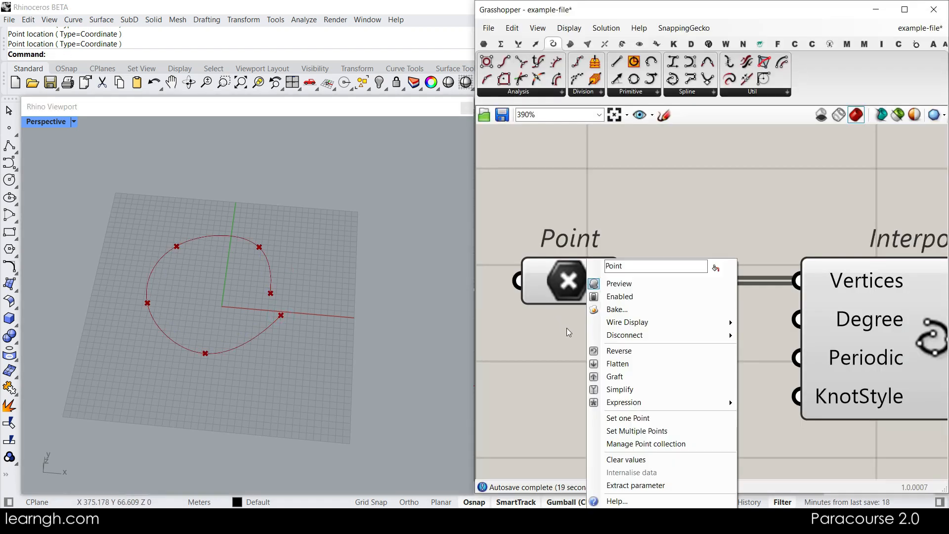
left_click(606, 376)
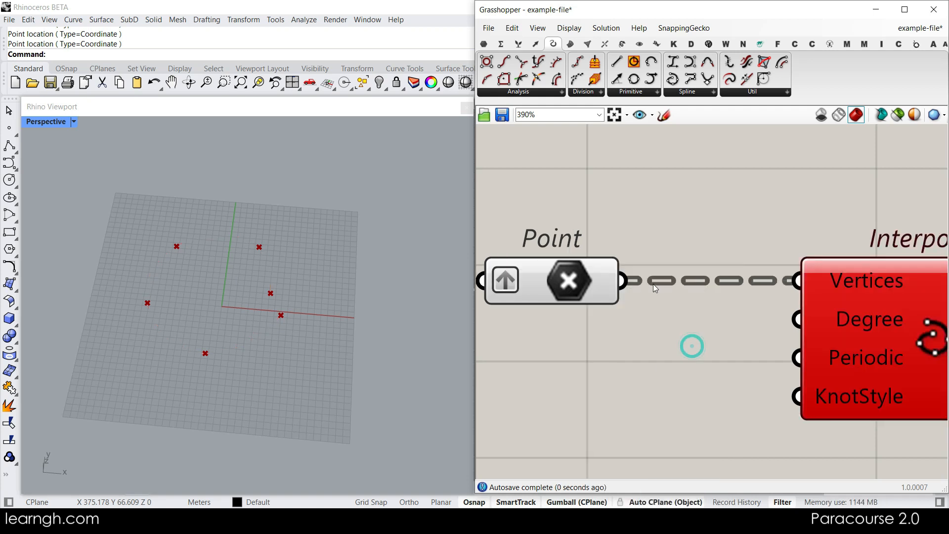
scroll(758, 274, "up", 3)
scroll(752, 292, "down", 4)
left_click_drag(612, 290, 577, 224)
left_click(639, 285)
scroll(650, 226, "up", 2)
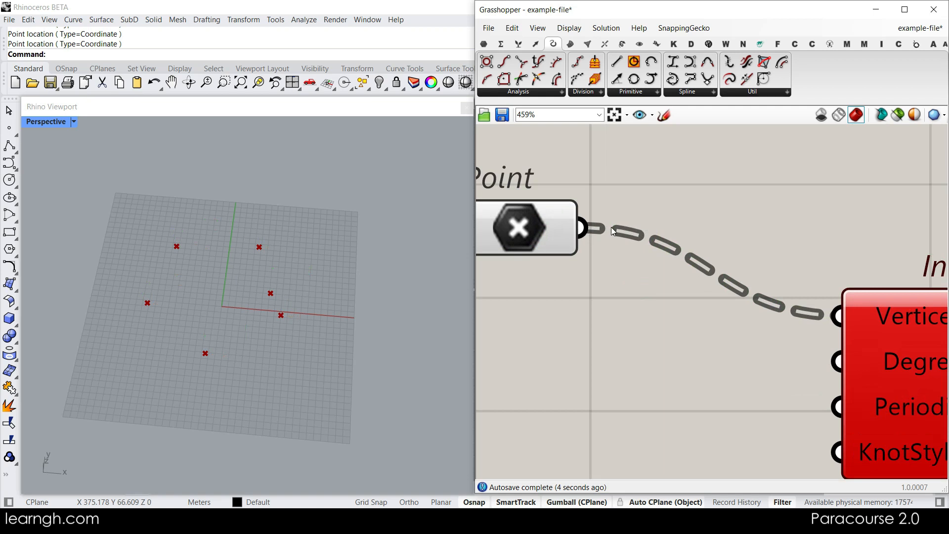
Step: Inspect the data structure of the grafted Point component and remove its graft
scroll(578, 258, "down", 2)
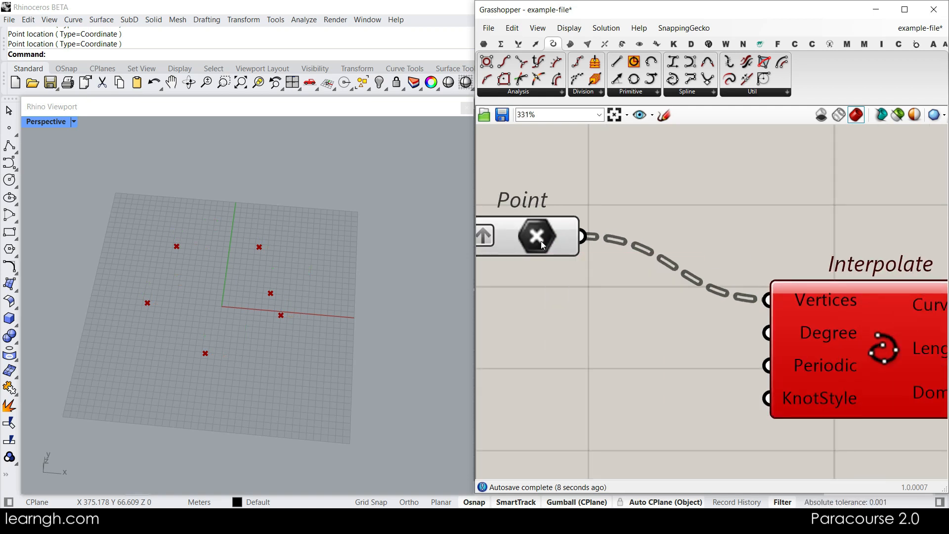
right_click_drag(546, 238, 685, 252)
scroll(669, 326, "up", 3)
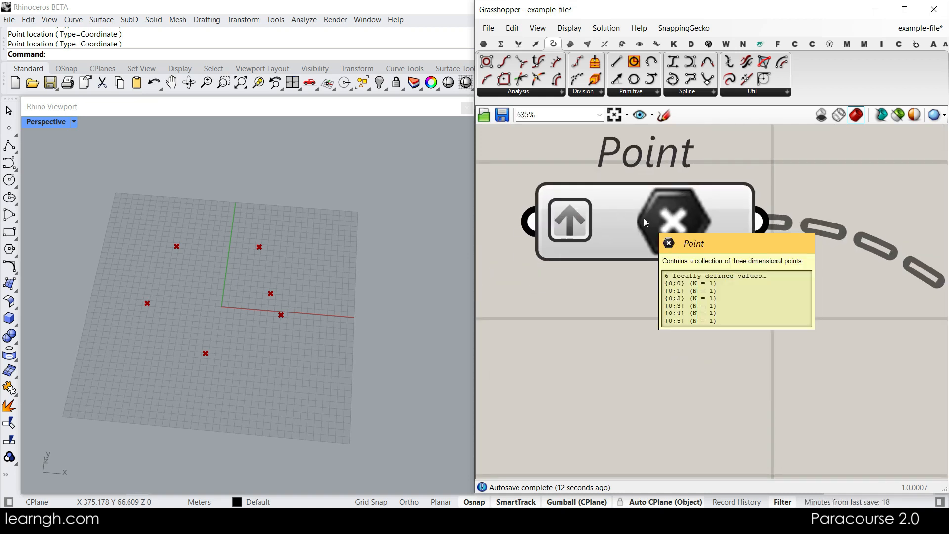
mouse_move(643, 223)
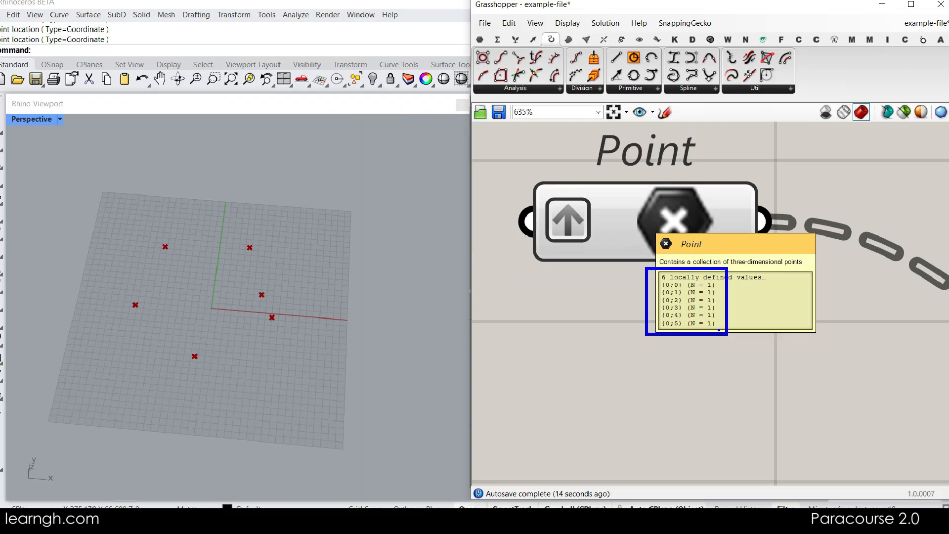
right_click(728, 241)
left_click(725, 348)
scroll(636, 284, "down", 2)
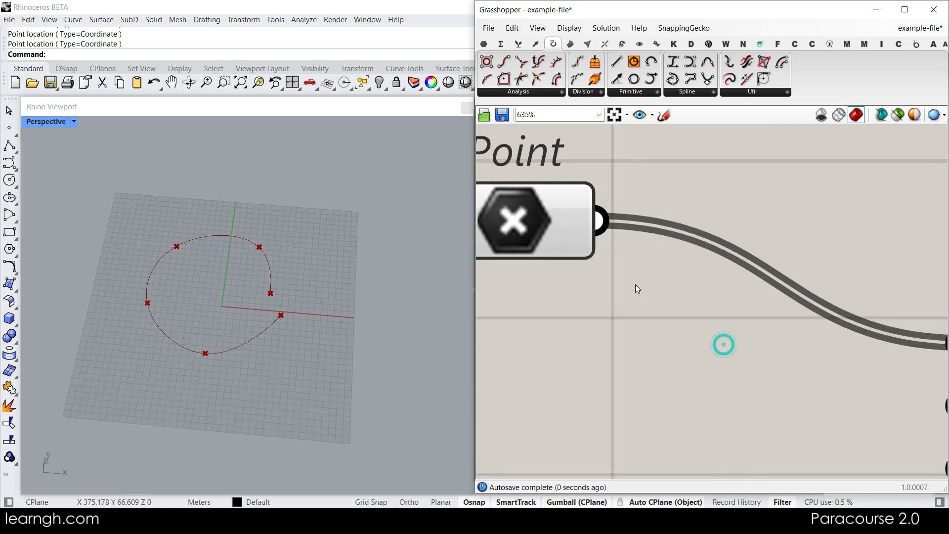
Step: Reposition the Point component above the Vertices input's level and place a copy of it below the original
scroll(653, 250, "up", 1)
left_click_drag(573, 233, 570, 321)
left_click(628, 390)
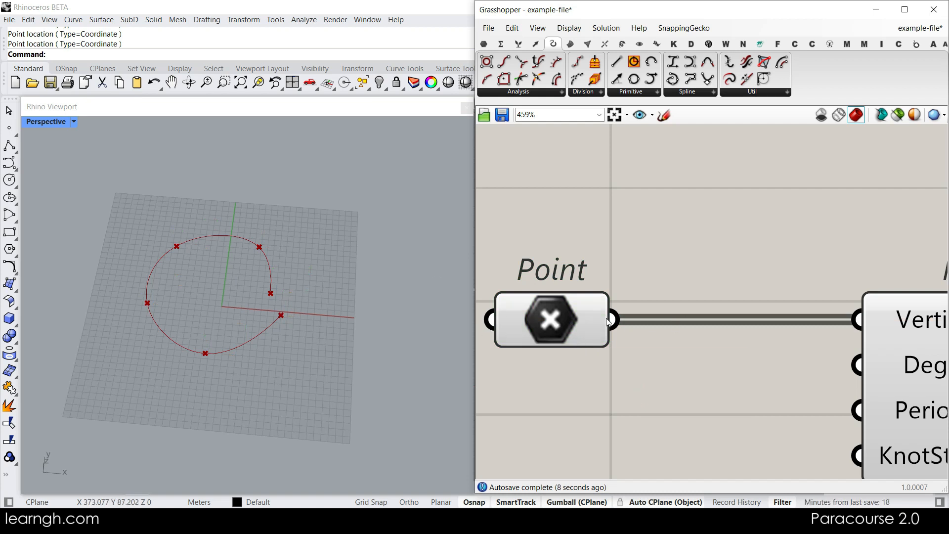
scroll(683, 357, "down", 2)
left_click_drag(657, 286, 594, 317)
scroll(597, 239, "down", 3)
key("ctrl+c")
key("ctrl+v")
scroll(638, 321, "up", 2)
Step: Wire two copies of the Point component into Interpolate's Vertices input alongside the original Point
left_click_drag(595, 367, 724, 346)
left_click(723, 349)
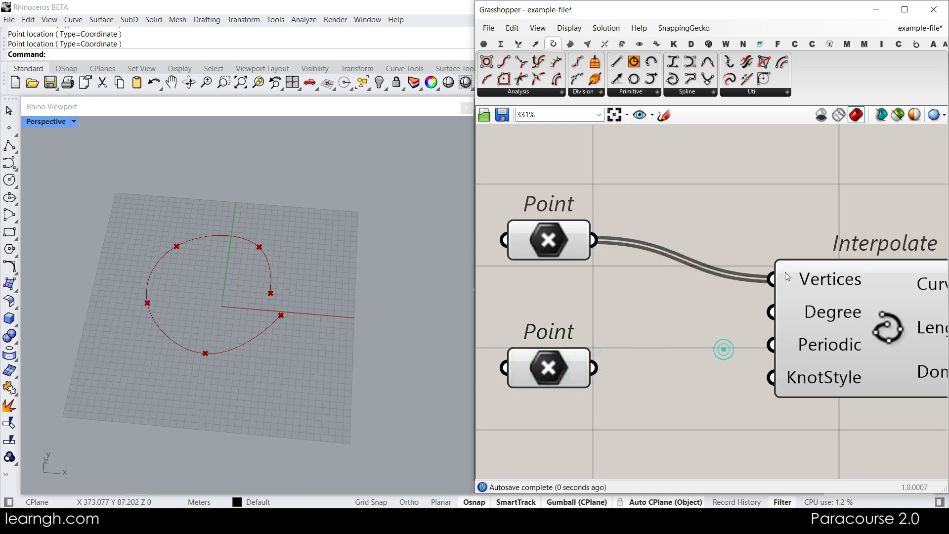
left_click_drag(595, 367, 770, 279)
left_click_drag(559, 366, 770, 280)
left_click(726, 361)
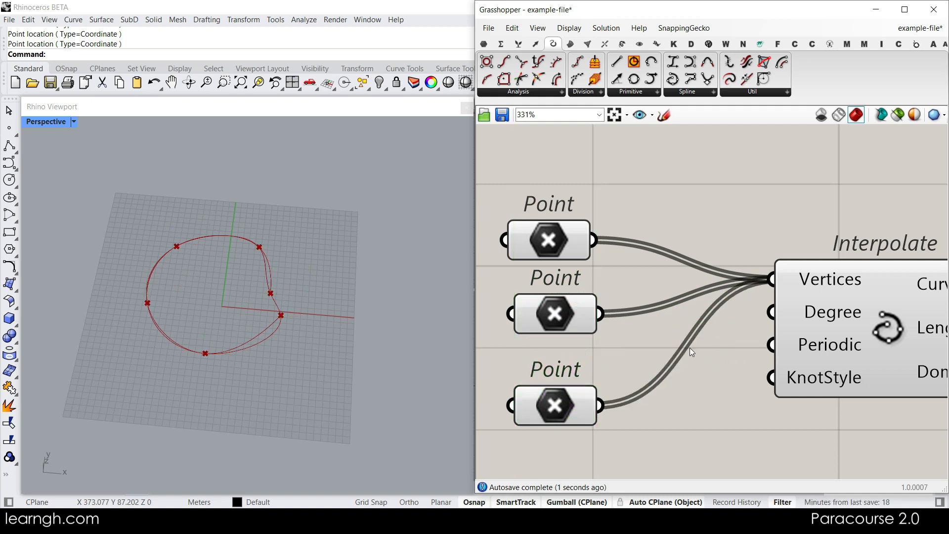
Step: Disconnect both copied Points from Vertices and reconnect the middle one while keeping the original's wire
left_click_drag(602, 412, 601, 314, "ctrl")
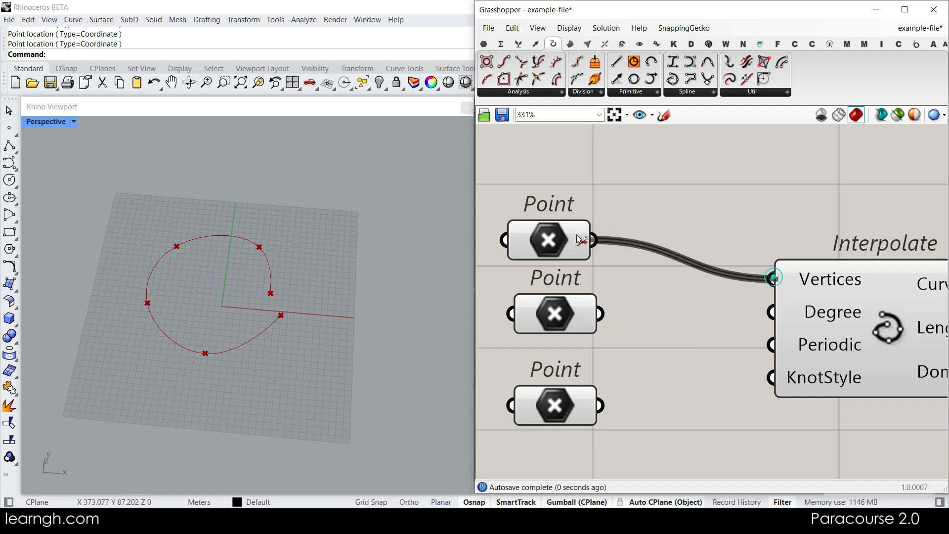
left_click_drag(773, 280, 722, 333, "ctrl")
left_click_drag(601, 315, 770, 279, "shift")
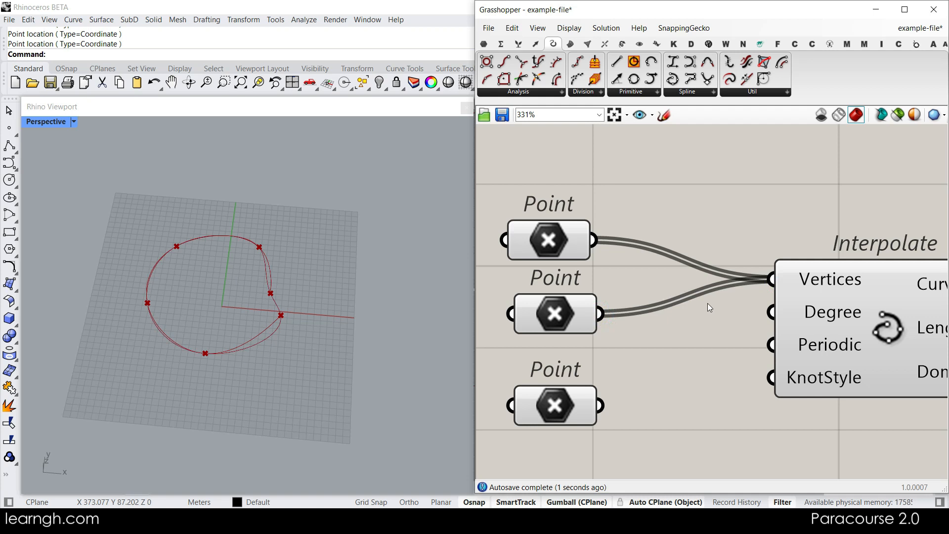
Step: Examine the Disconnect options of Interpolate's Vertices input without removing any wire
right_click(814, 280)
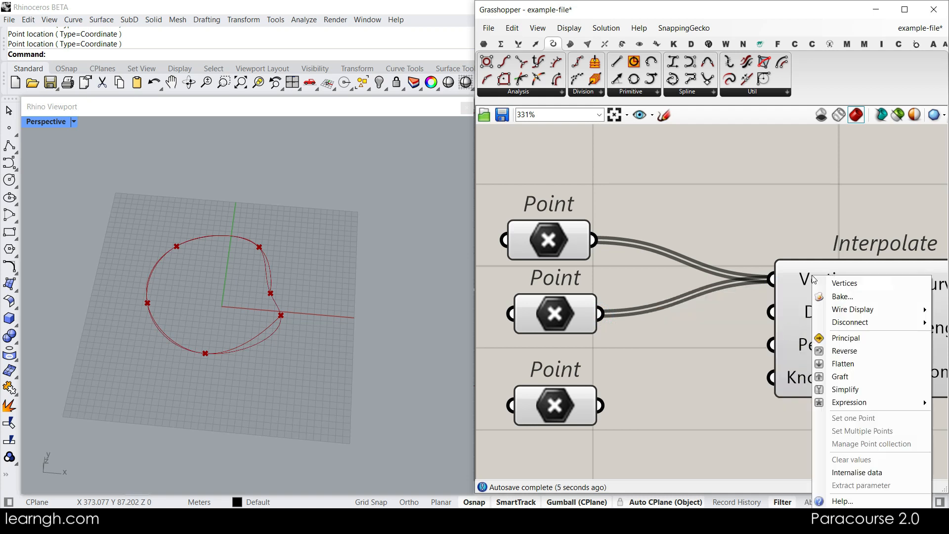
mouse_move(847, 324)
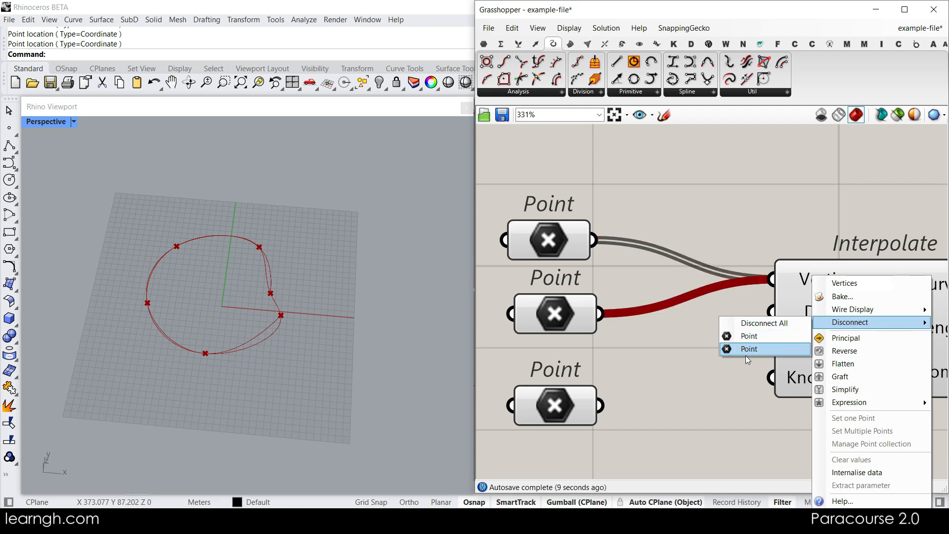
left_click(736, 224)
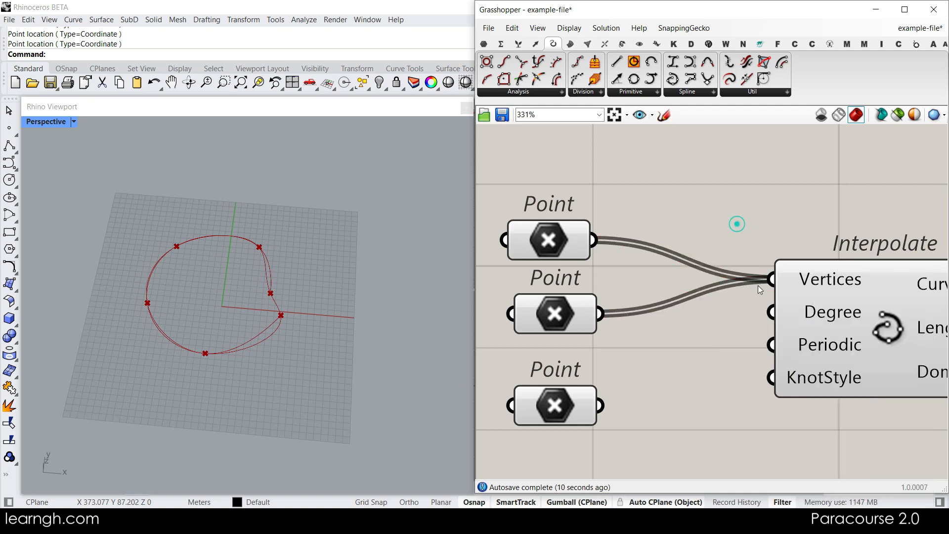
Step: Set the wire display of Interpolate's Vertices input to faint and after that to hidden
right_click(801, 279)
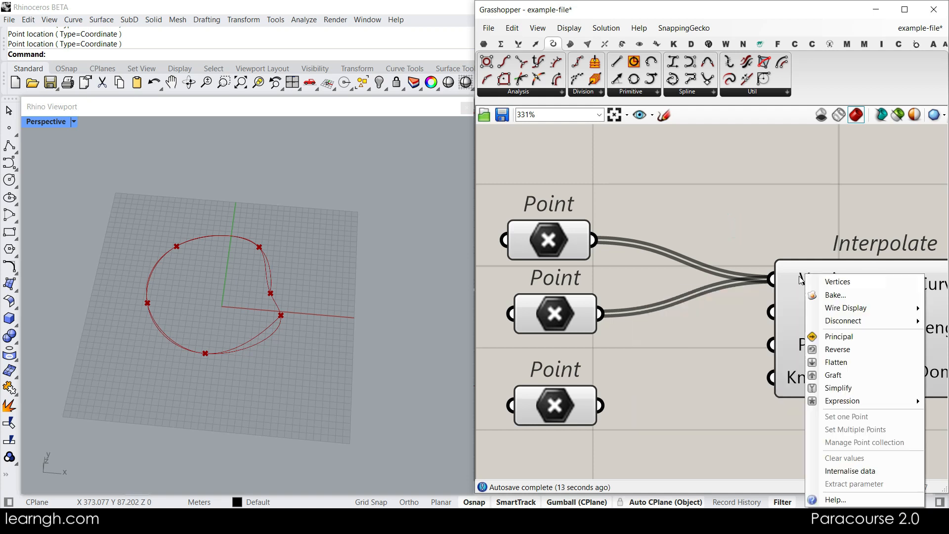
mouse_move(842, 308)
left_click(767, 322)
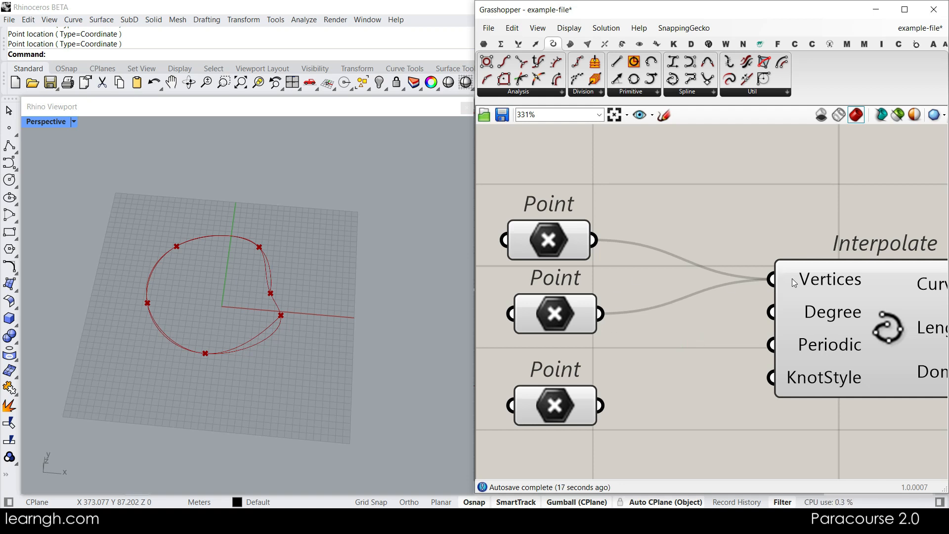
right_click(814, 279)
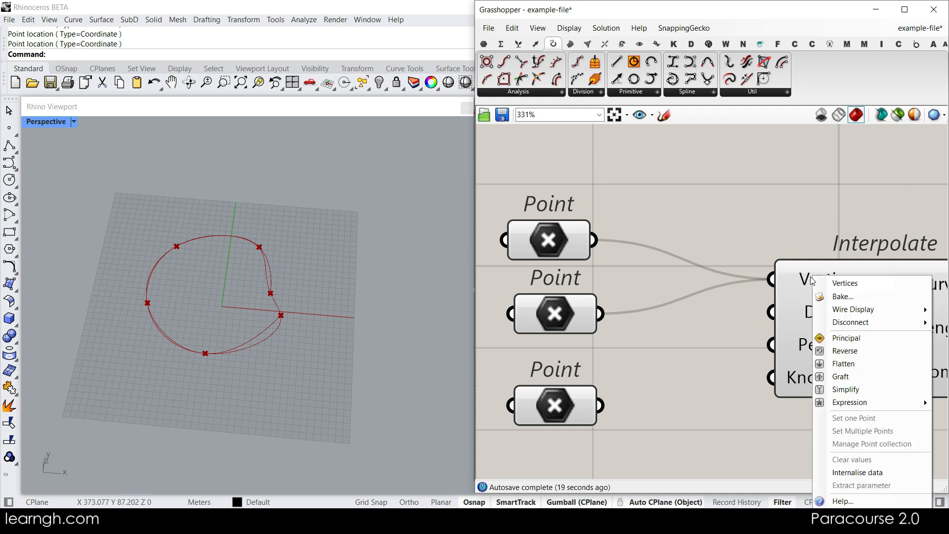
mouse_move(849, 309)
left_click(768, 336)
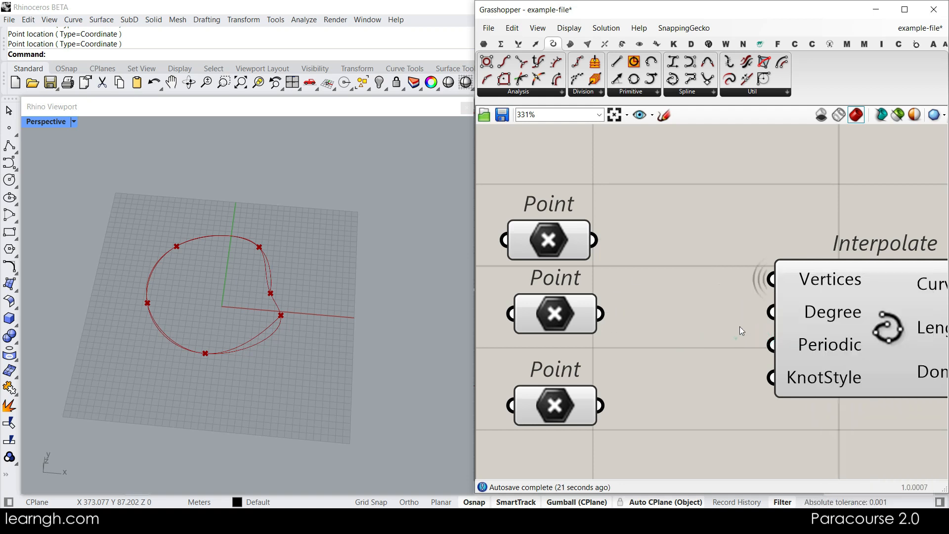
Step: Align the upper Point with the others and select the connected Points in turn to reveal their hidden wires
scroll(745, 279, "down", 5)
scroll(746, 288, "up", 3)
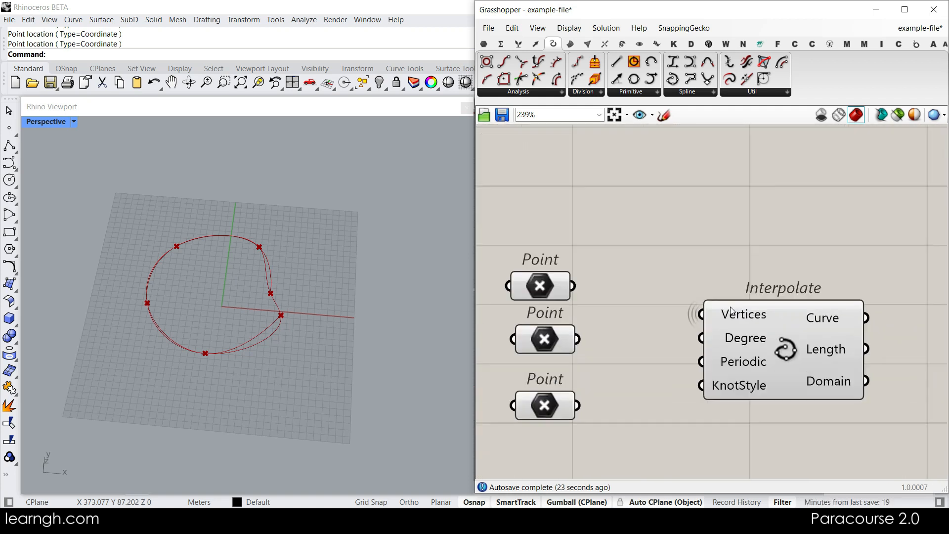
right_click_drag(597, 304, 654, 267)
left_click_drag(607, 252, 612, 252)
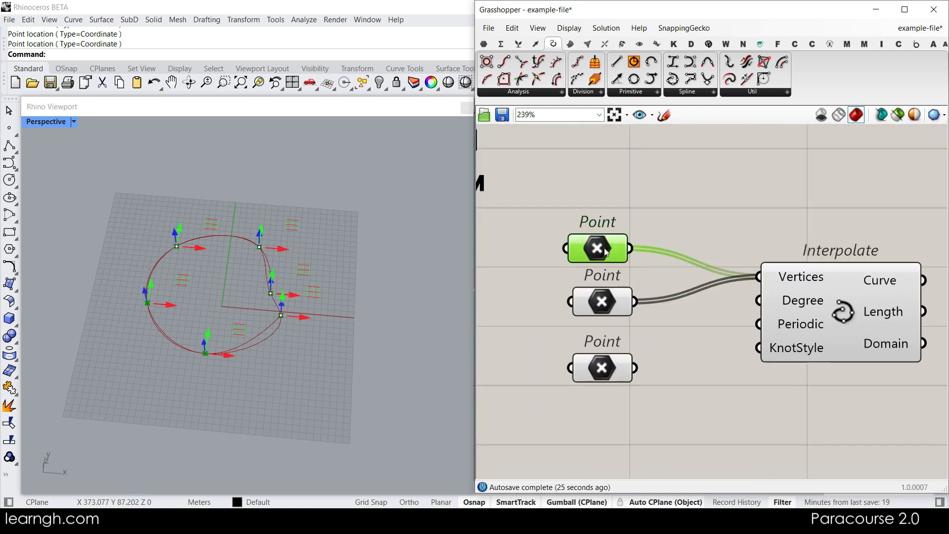
left_click(596, 294)
left_click(686, 344)
left_click(594, 247)
left_click(609, 295)
left_click(677, 348)
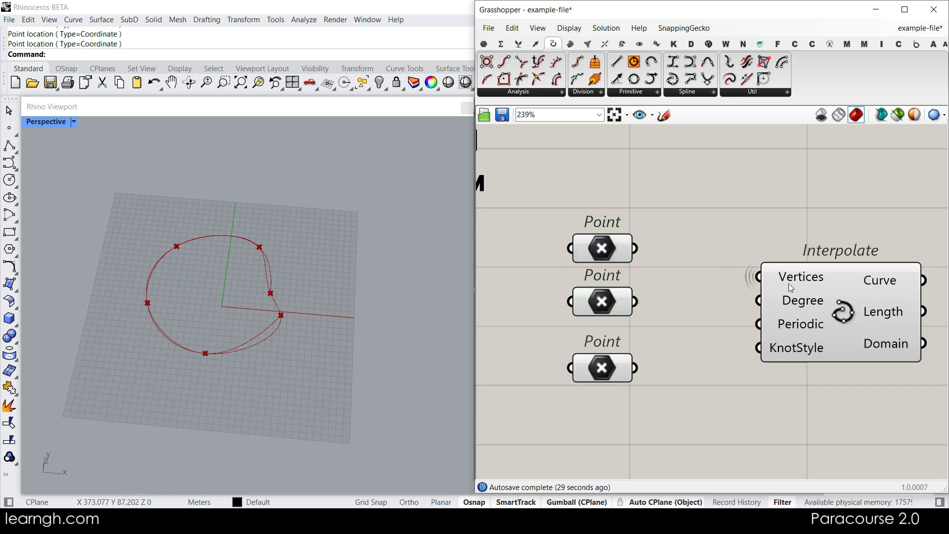
Step: Restore the default wire display for Interpolate's Vertices input
right_click(803, 279)
mouse_move(818, 310)
left_click(762, 310)
right_click_drag(768, 291, 749, 242)
Step: Disconnect both remaining Point wires from Interpolate's Vertices input
right_click(776, 227)
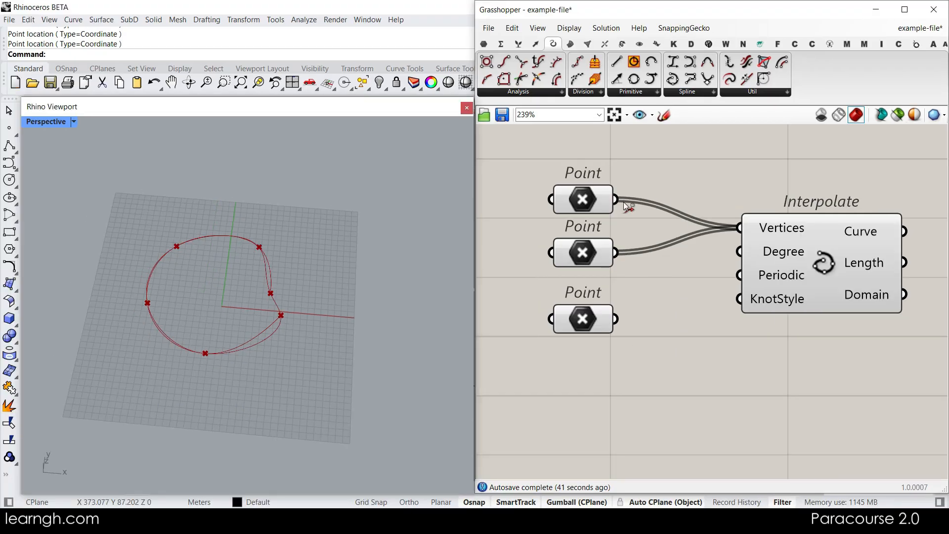
left_click_drag(310, 25, 556, 82, "ctrl")
left_click_drag(310, 132, 412, 107, "ctrl")
left_click_drag(667, 240, 739, 228, "ctrl")
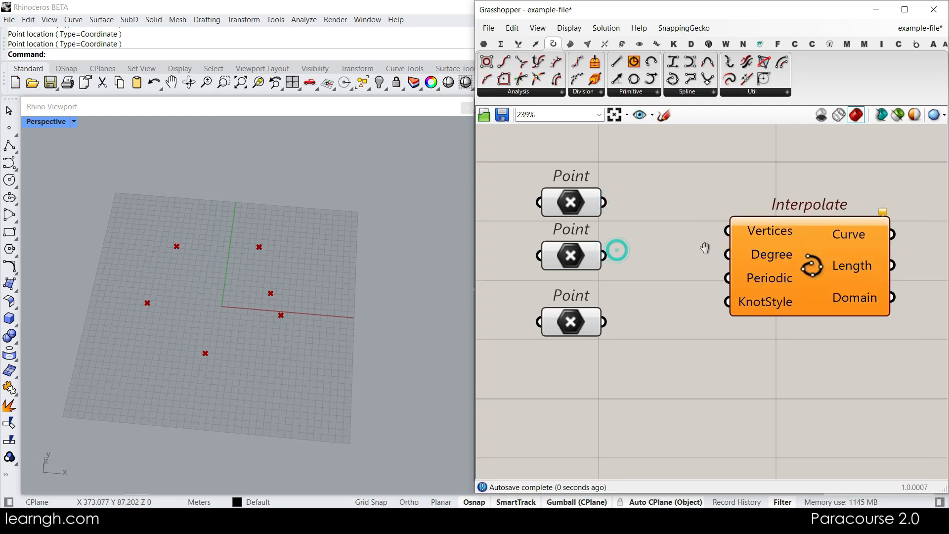
Step: Set four points directly in Interpolate's Vertices input, at about (180, 86), (77, 133), (-8, 57) and (120, -14)
scroll(683, 243, "up", 3)
right_click(682, 243)
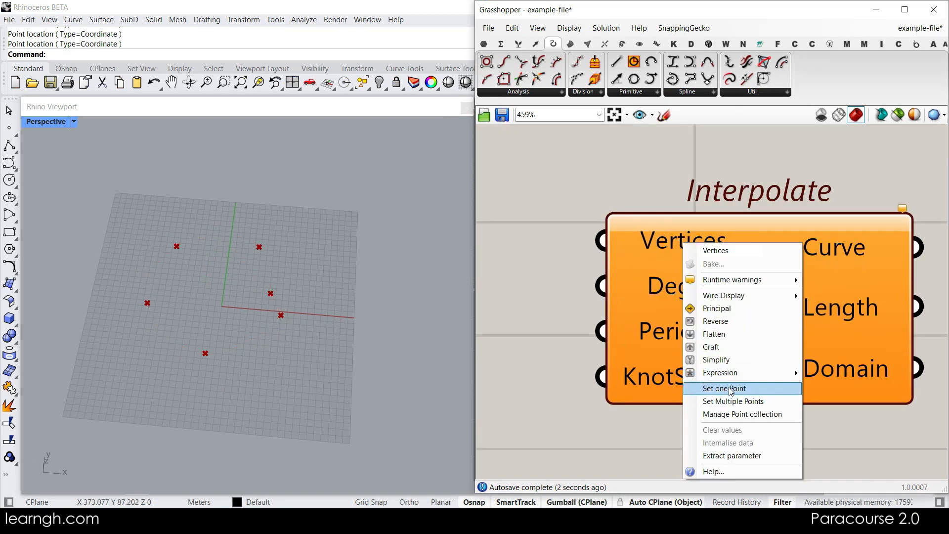
left_click(724, 400)
left_click(343, 268)
left_click(279, 239)
left_click(221, 275)
left_click(299, 321)
key("Return")
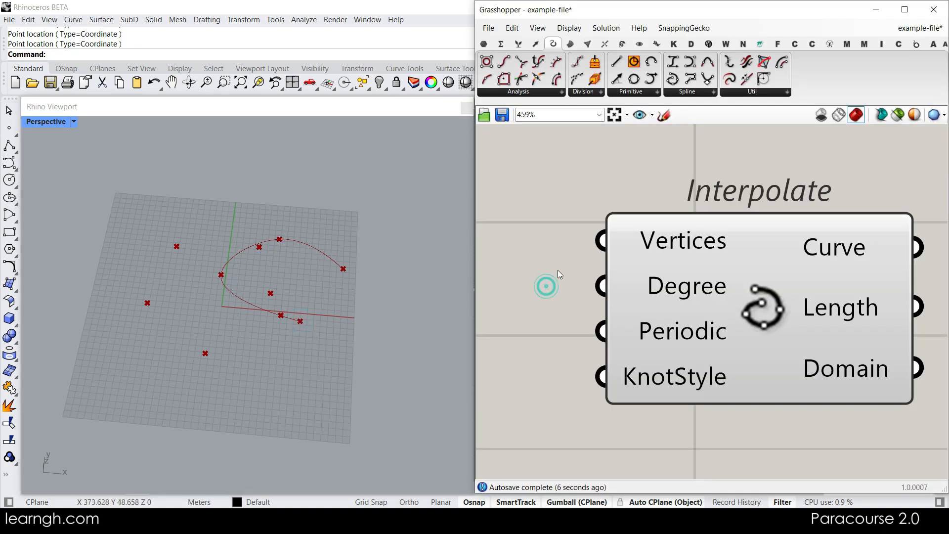
Step: Delete the three unconnected Point components from the canvas
right_click_drag(557, 270, 733, 260)
scroll(733, 259, "down", 3)
left_click_drag(695, 370, 558, 206)
key("Delete")
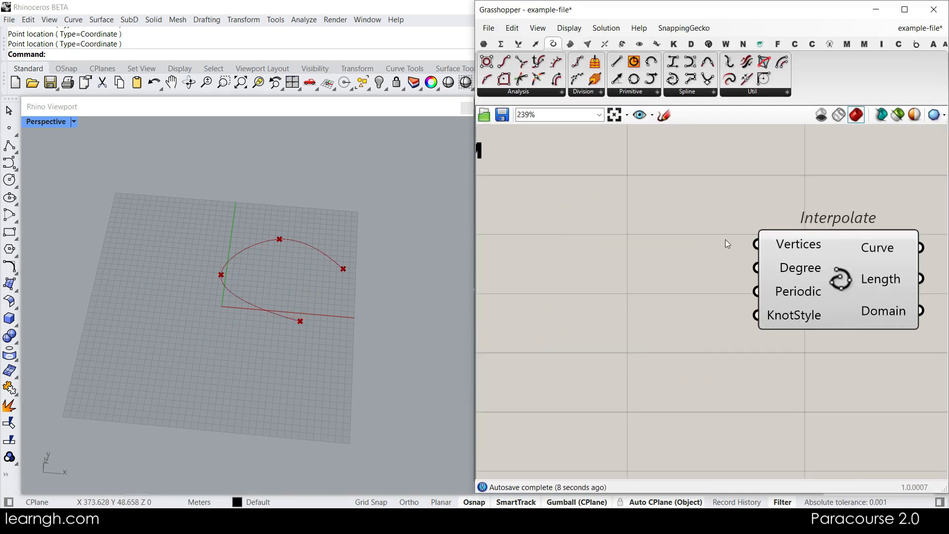
Step: Open the persistent point collection of Interpolate's Vertices input for editing
scroll(725, 239, "up", 3)
right_click(656, 208)
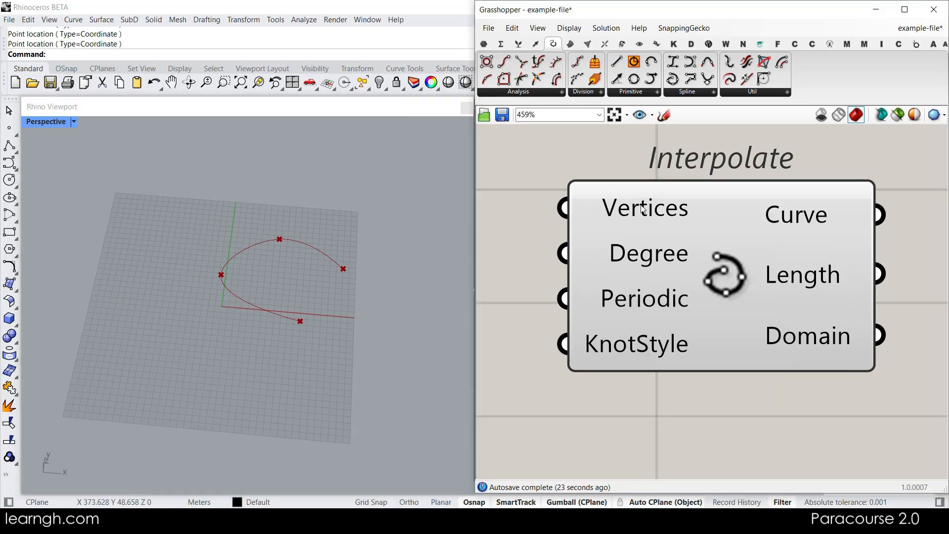
right_click(559, 54)
left_click(680, 356)
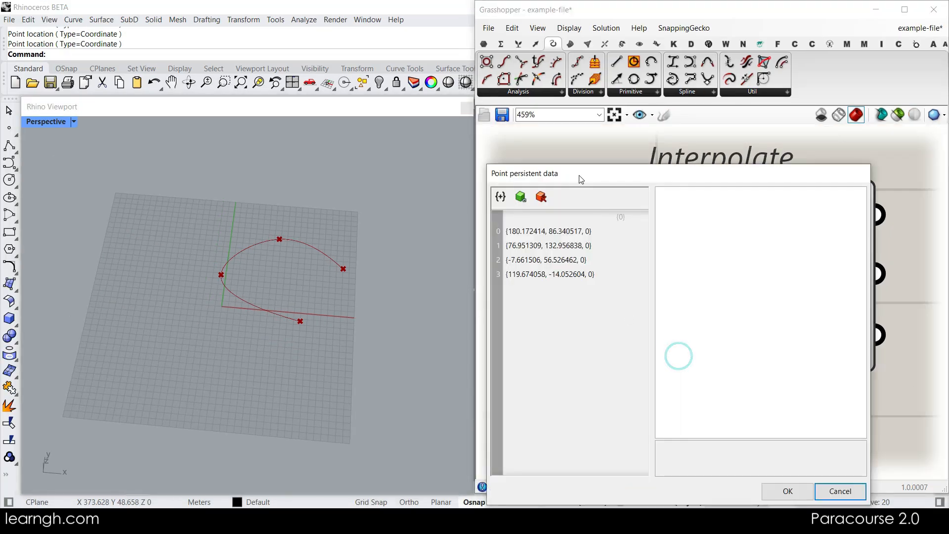
left_click_drag(579, 176, 390, 108)
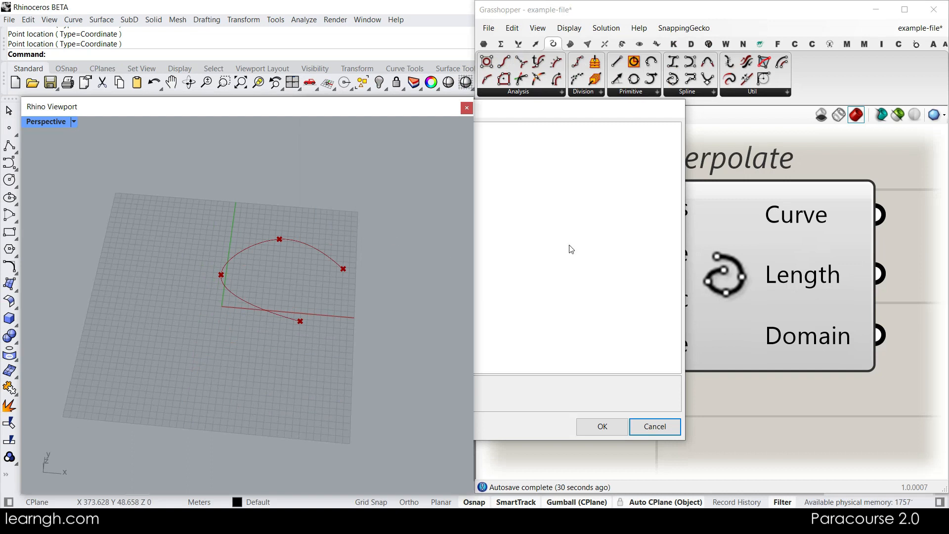
Step: Add a new point item to path {0} of the collection and delete it again
left_click(532, 233)
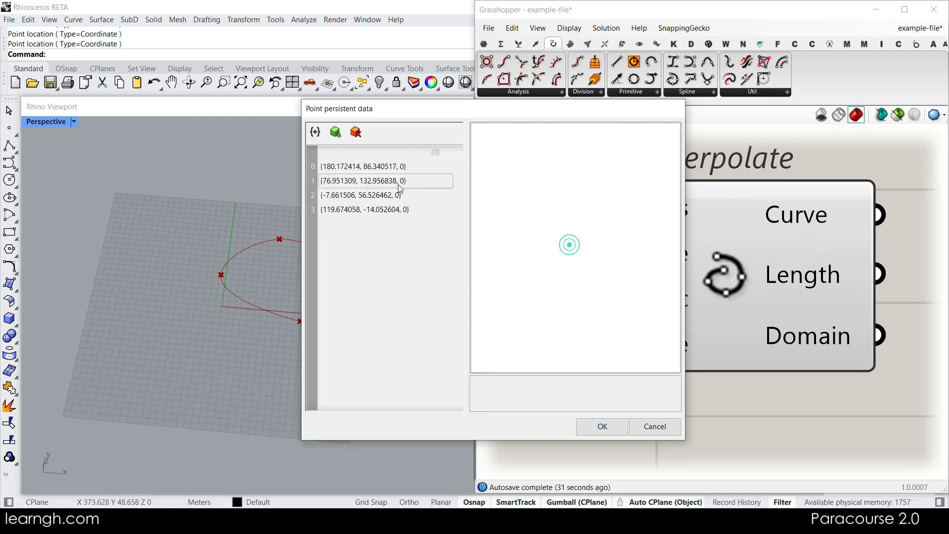
left_click(346, 152)
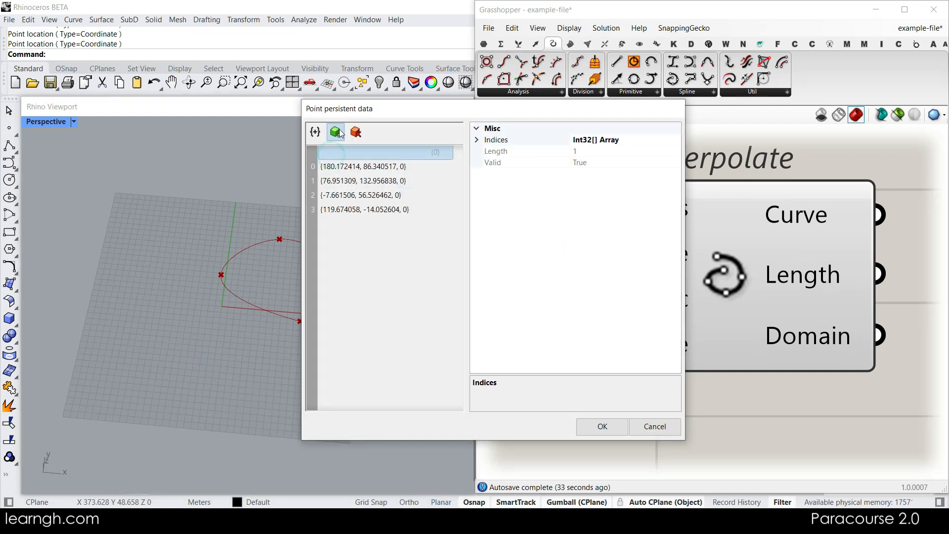
left_click(338, 131)
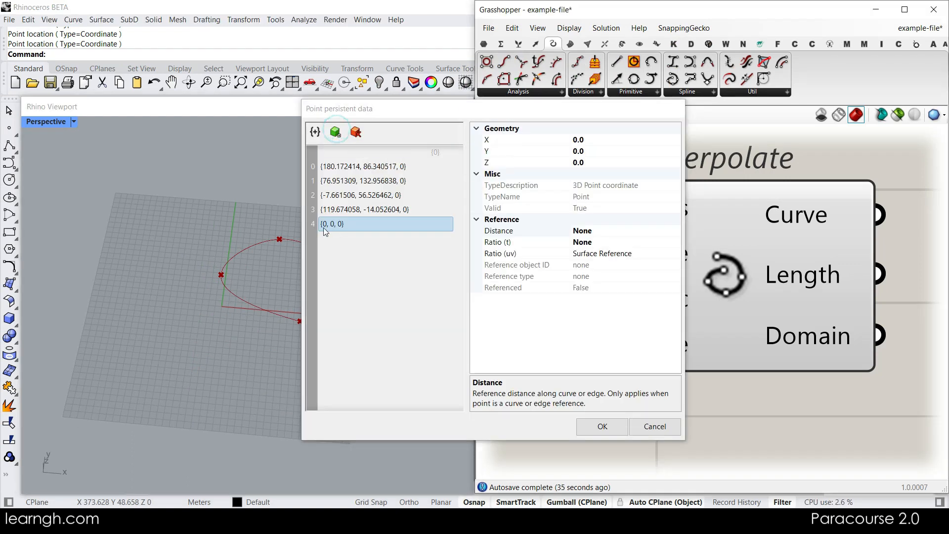
left_click(348, 225)
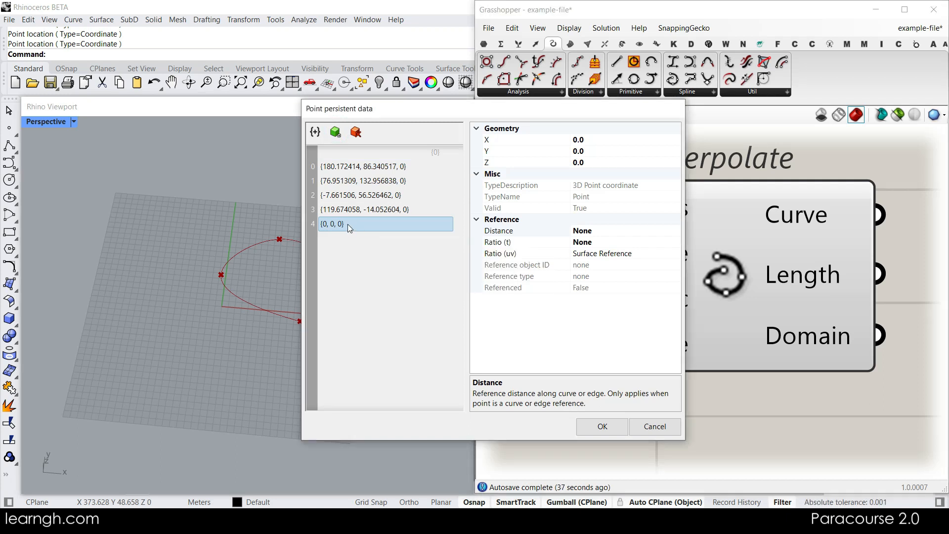
left_click(355, 132)
left_click(364, 210)
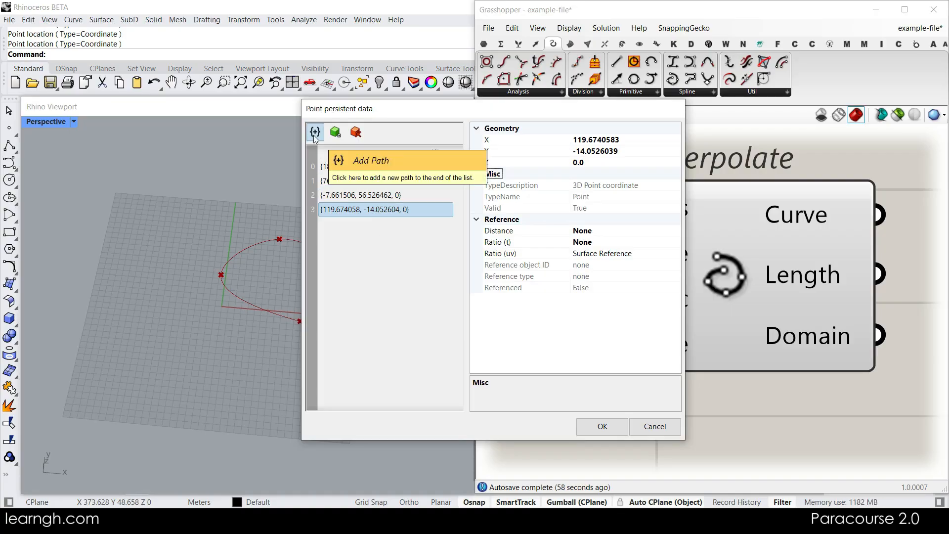
Step: Add two new paths, {1} and {2}, to the point collection
left_click(314, 137)
left_click(314, 137)
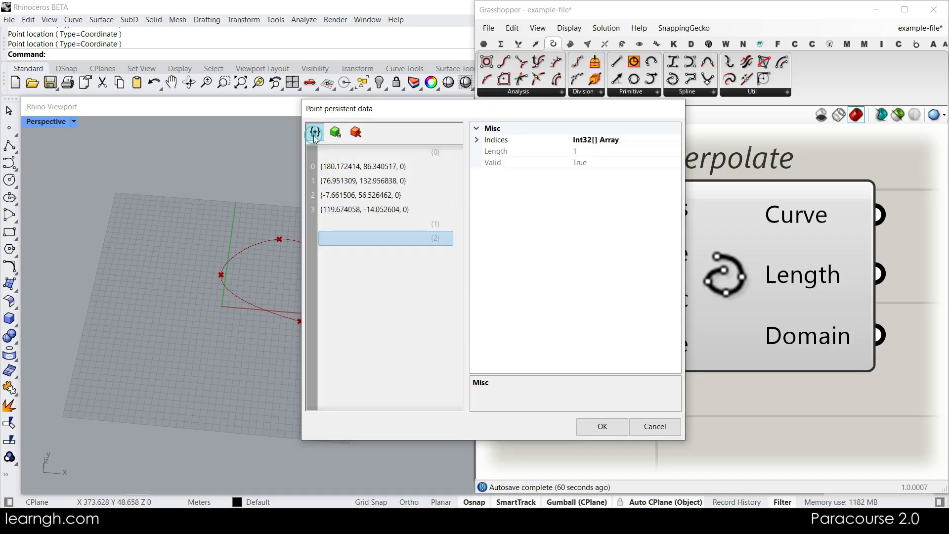
left_click(367, 313)
Step: Move the last two points into path {2} and the second point into path {1}, and apply the changed collection
left_click(349, 199)
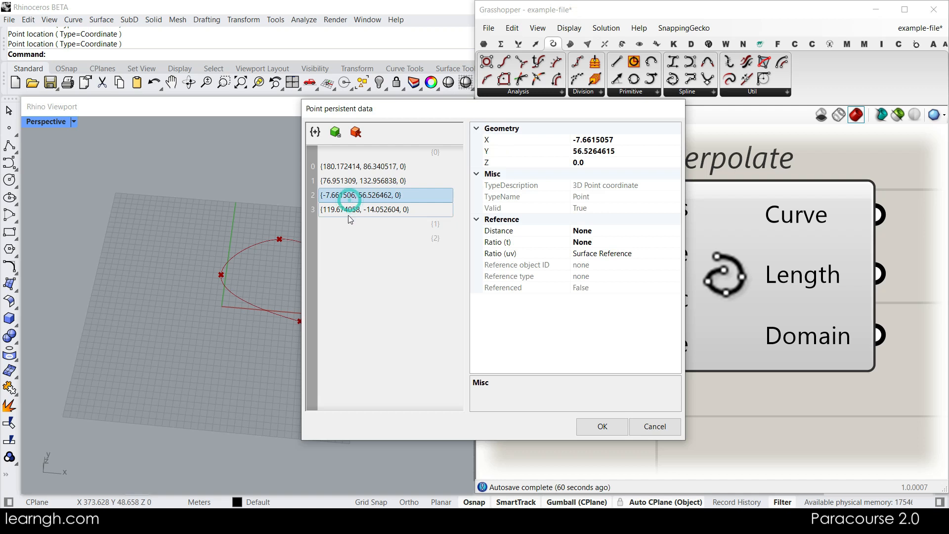
left_click(354, 216, "shift")
left_click_drag(358, 200, 343, 248)
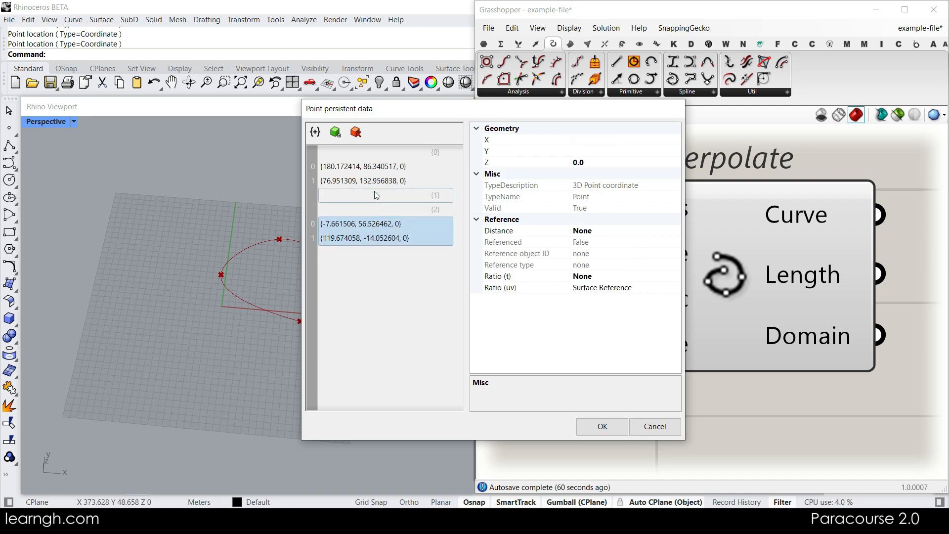
left_click_drag(360, 181, 354, 206)
left_click(404, 300)
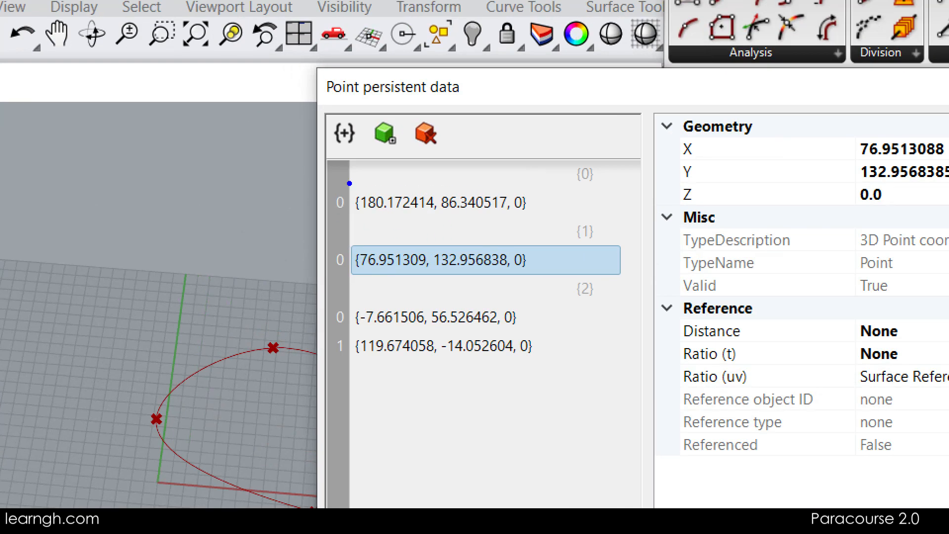
mouse_move(321, 160)
left_mouse_down("ctrl")
mouse_move(398, 198)
mouse_move(640, 227)
mouse_move(632, 219)
left_mouse_up("ctrl")
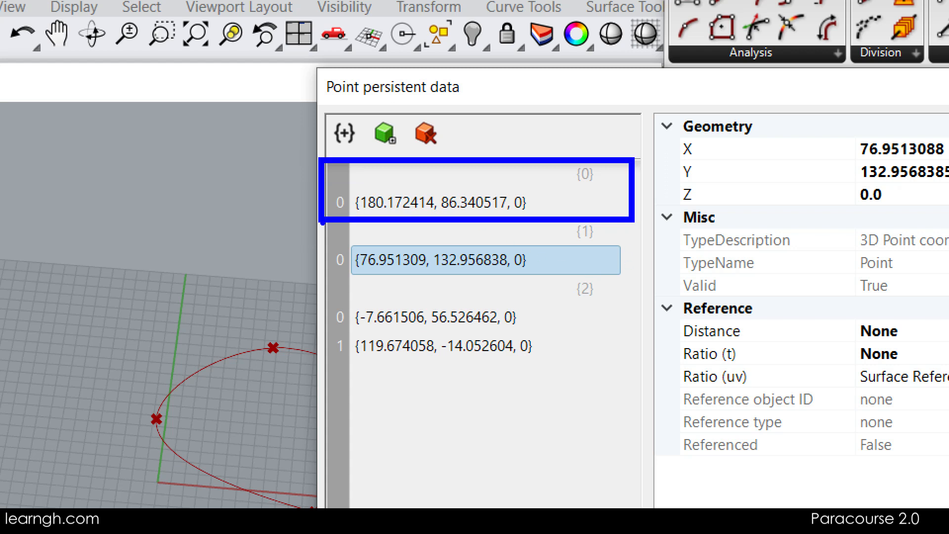
left_click_drag(322, 223, 634, 273, "ctrl")
left_click_drag(320, 277, 638, 369, "ctrl")
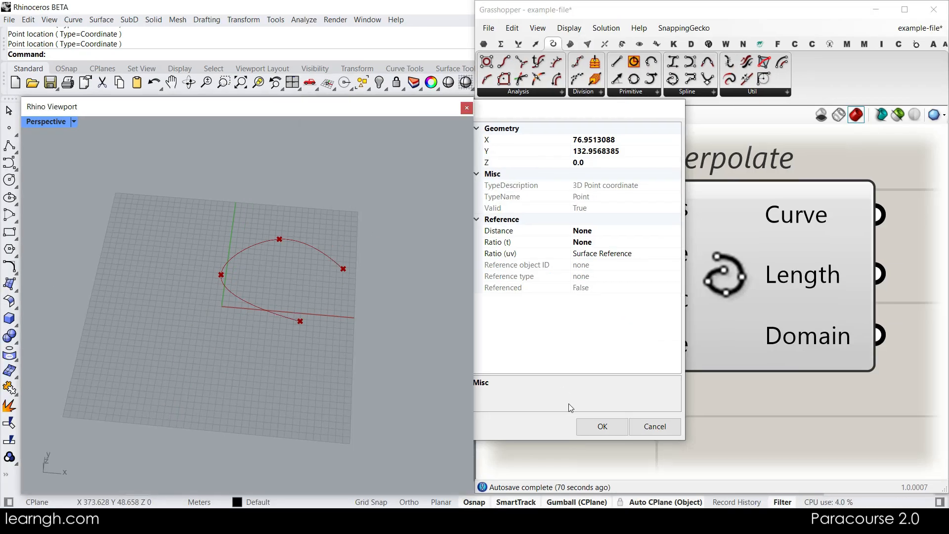
left_click(601, 427)
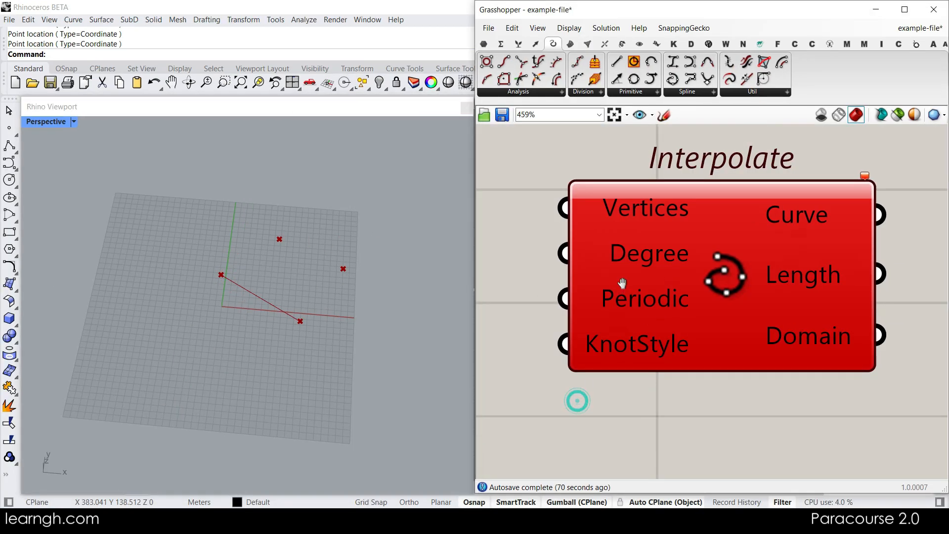
Step: Examine the resulting geometry in the viewport and read the error message on the Interpolate component
right_click_drag(621, 282, 667, 280)
scroll(343, 269, "up", 4)
mouse_move(675, 208)
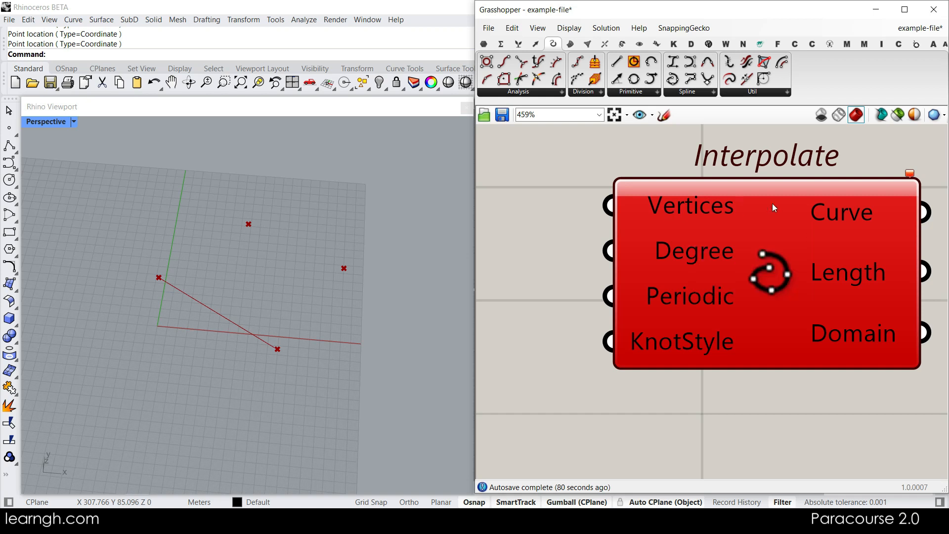
scroll(701, 222, "down", 1)
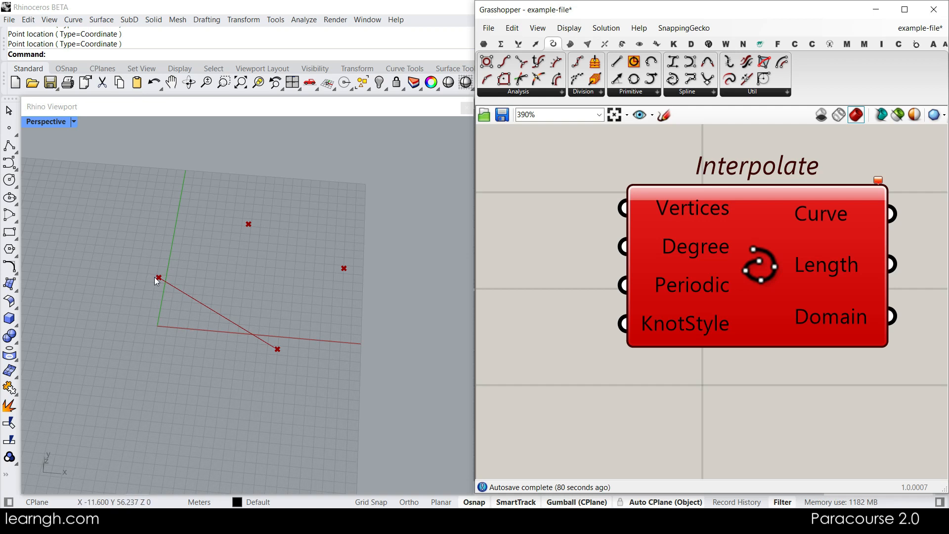
right_click_drag(775, 216, 630, 297)
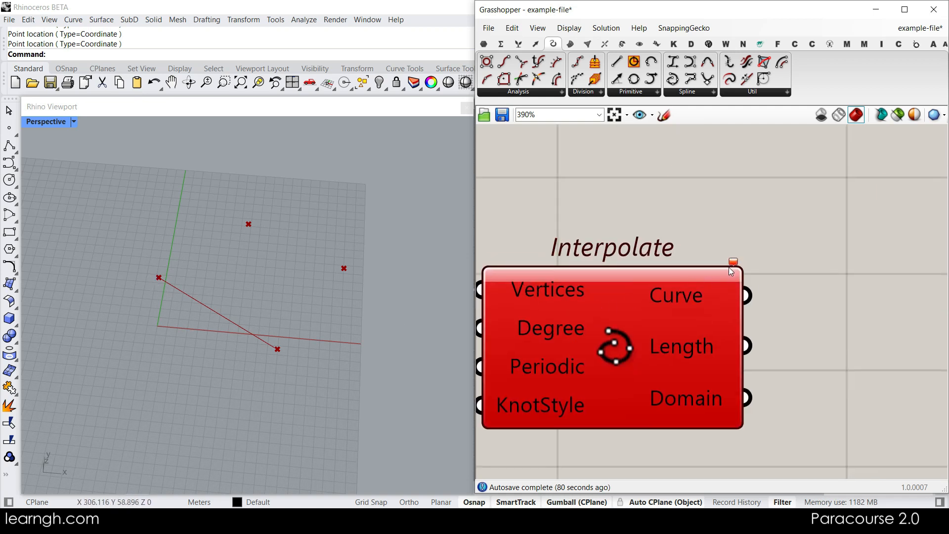
mouse_move(735, 262)
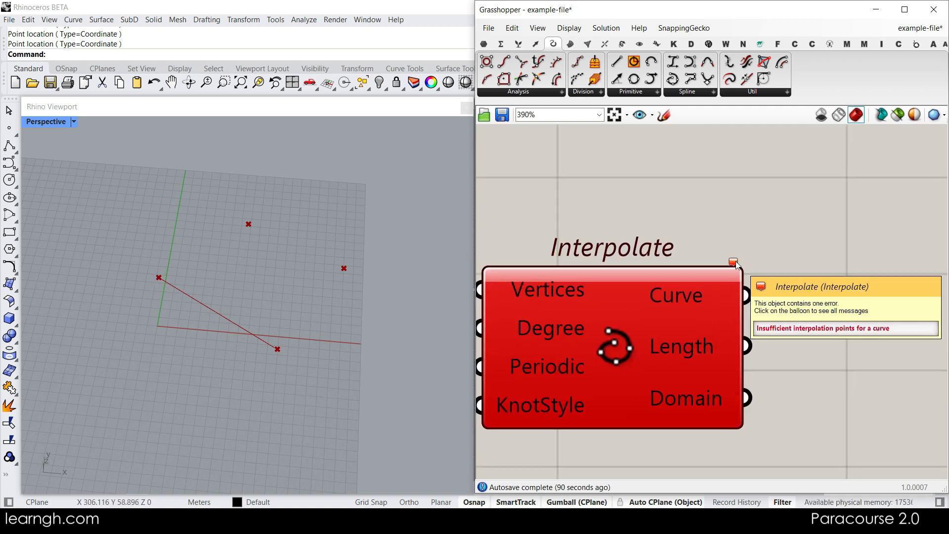
left_click(735, 261)
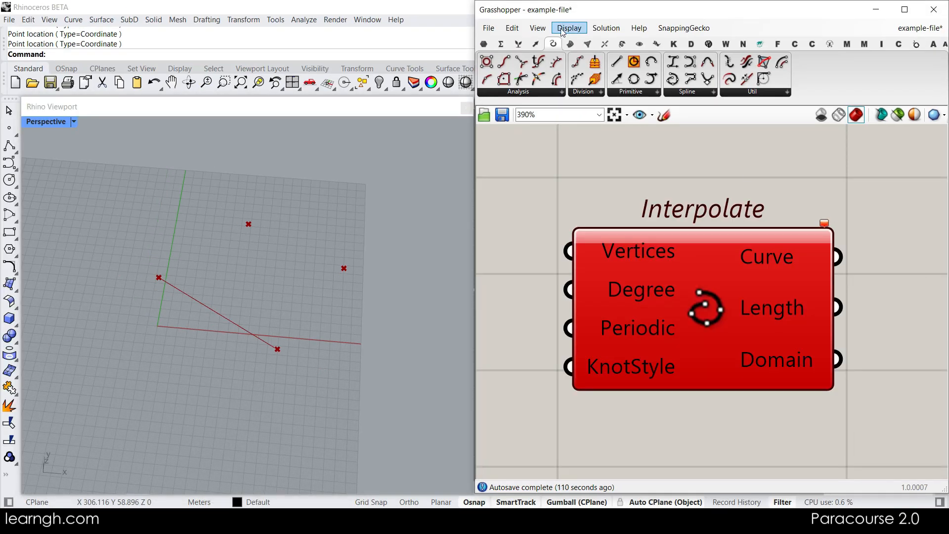
Step: Locate the Message Balloons option among the canvas widgets
left_click(560, 28)
mouse_move(628, 288)
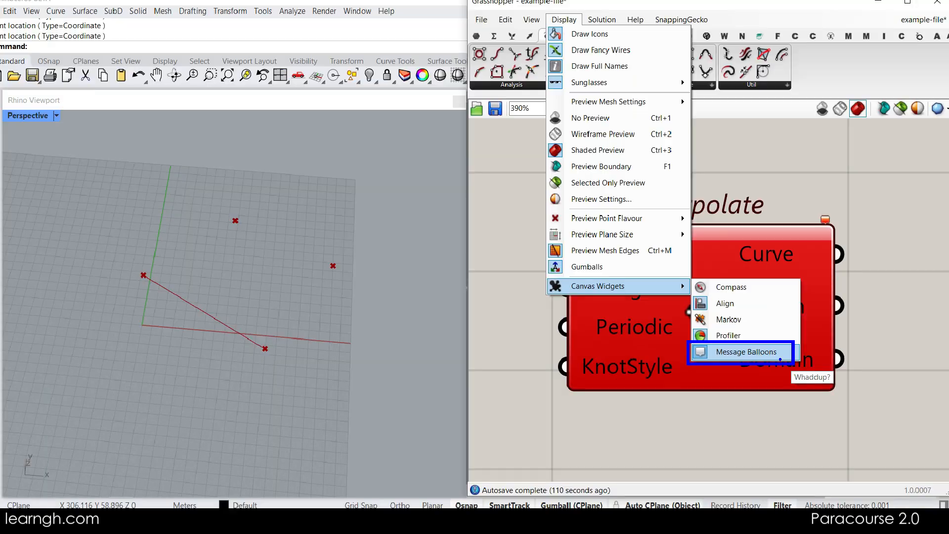
left_click(692, 344)
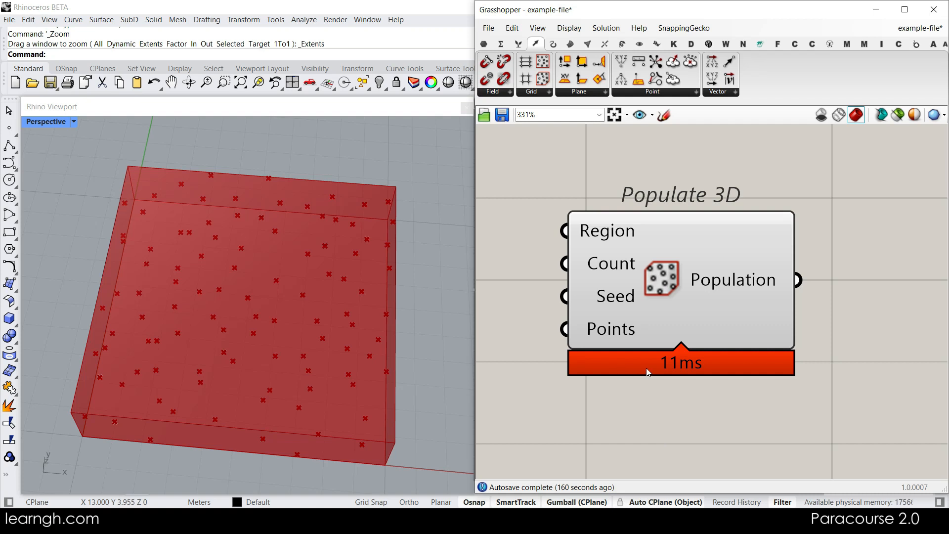
Step: Locate the Profiler option among the canvas widgets and view its duration and threshold settings on Populate 3D
mouse_move(679, 374)
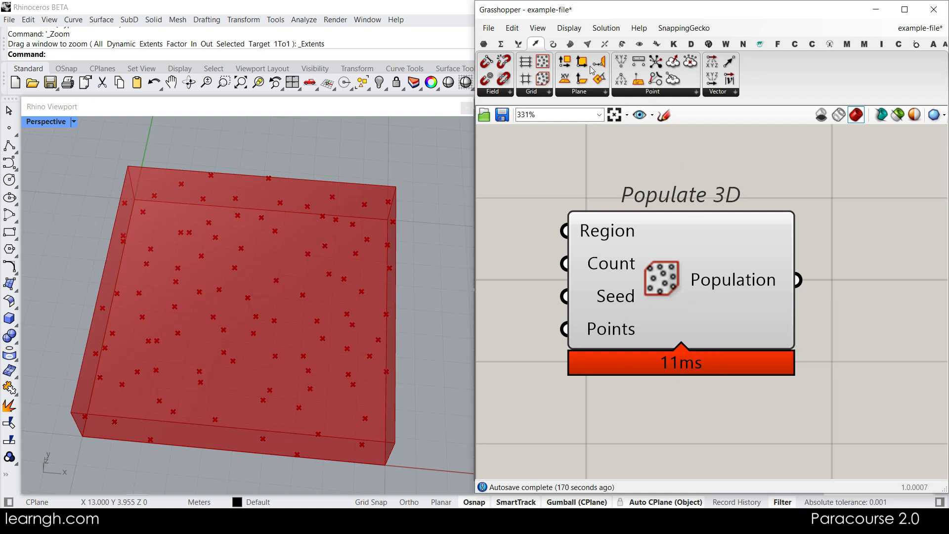
left_click(569, 28)
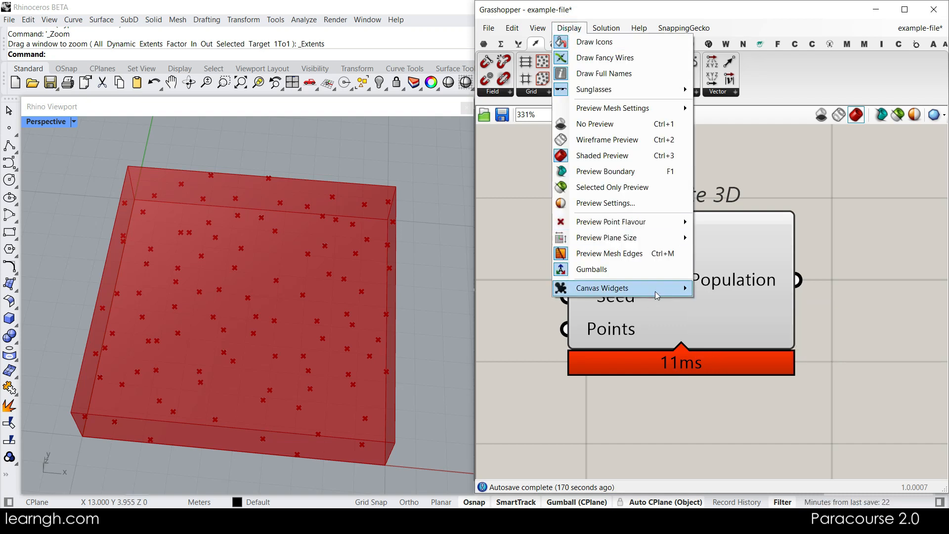
mouse_move(657, 295)
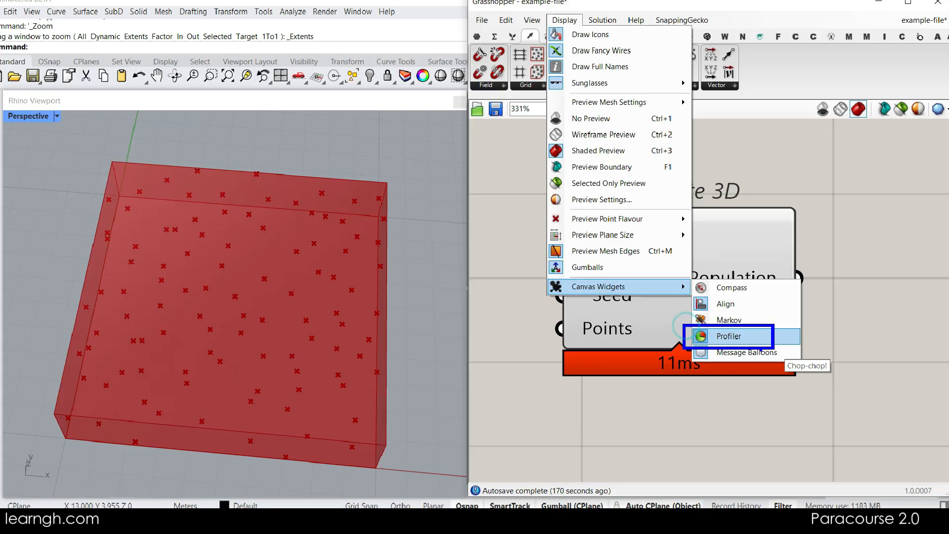
left_click(701, 433)
right_click(704, 360)
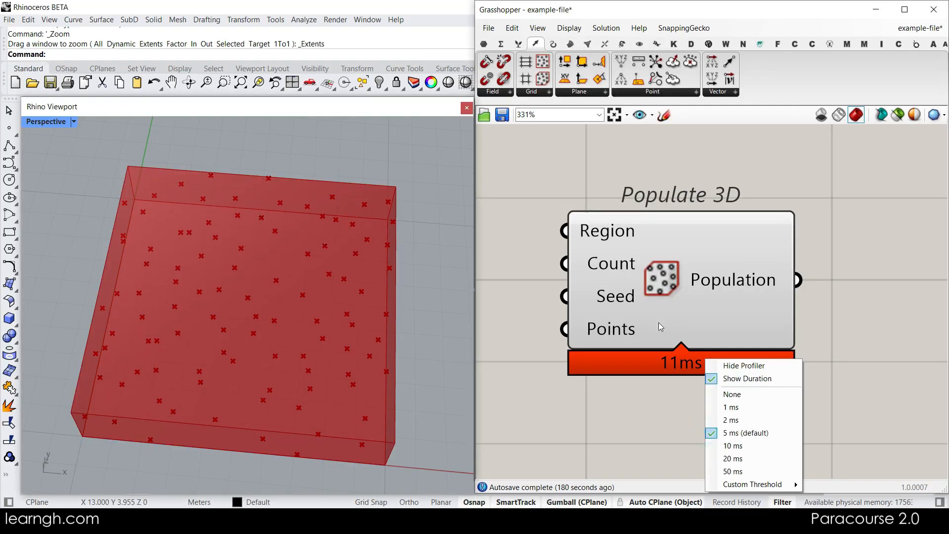
left_click(666, 379)
Step: Inspect the default values of Populate 3D's Region, Count, Seed and Points inputs
scroll(593, 296, "down", 3)
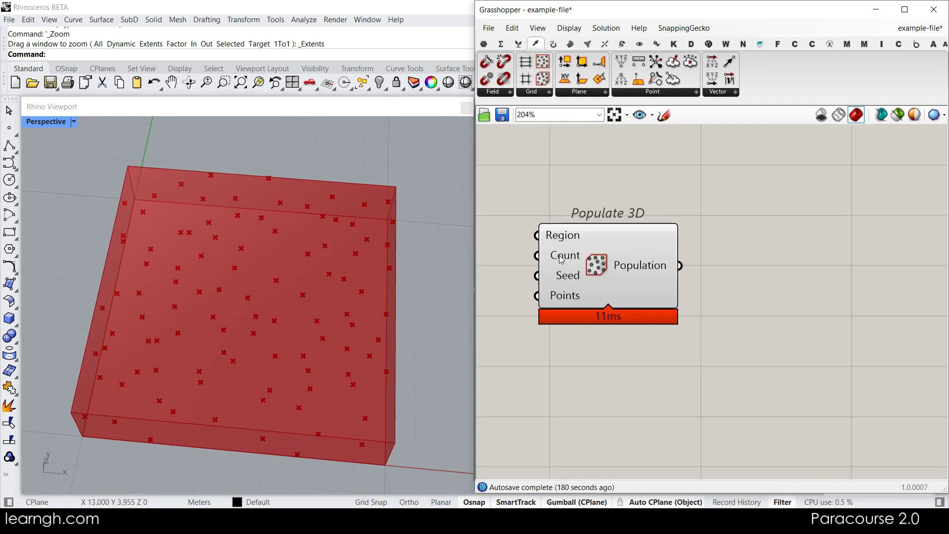
scroll(567, 313, "up", 4)
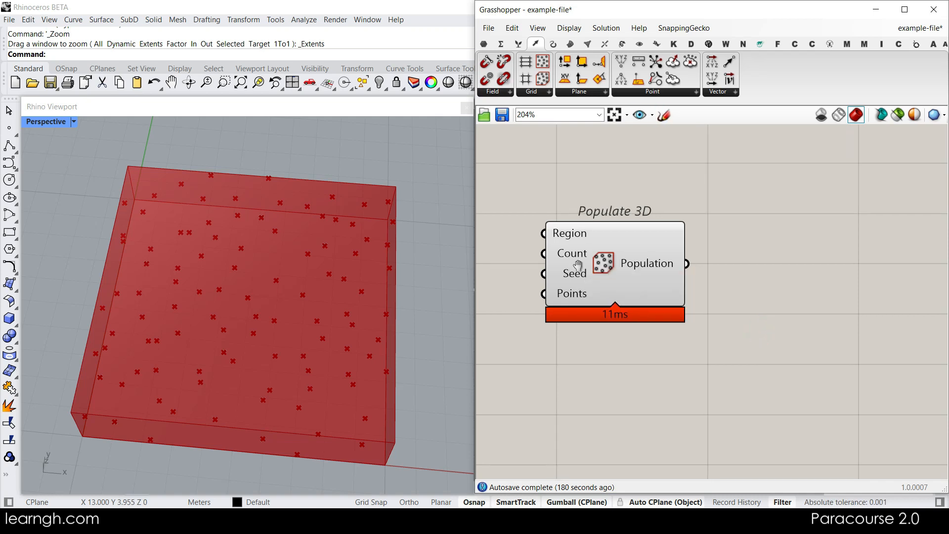
right_click_drag(797, 271, 819, 248)
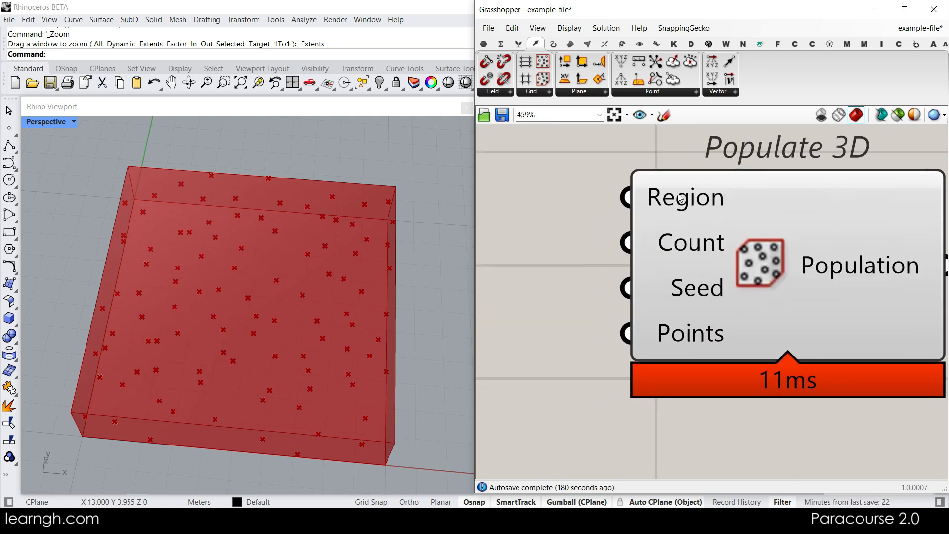
mouse_move(677, 194)
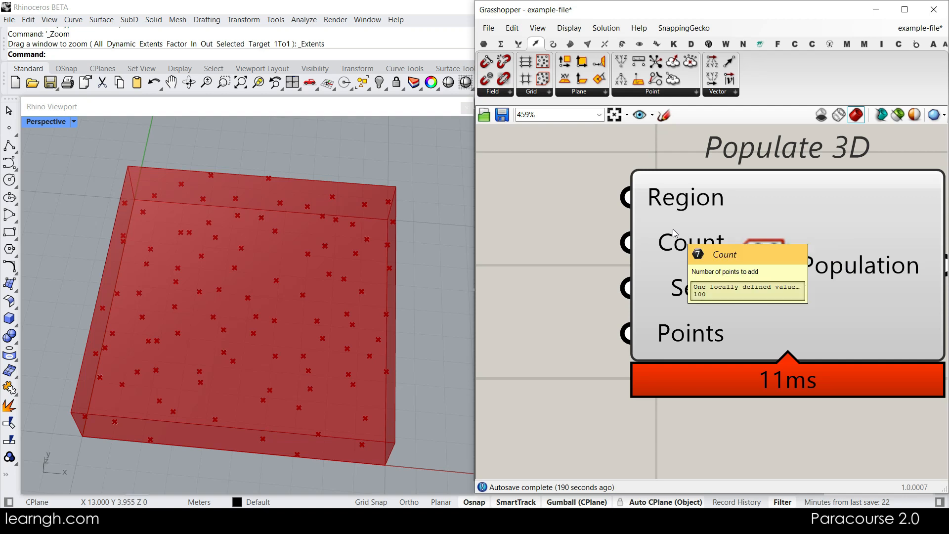
mouse_move(668, 291)
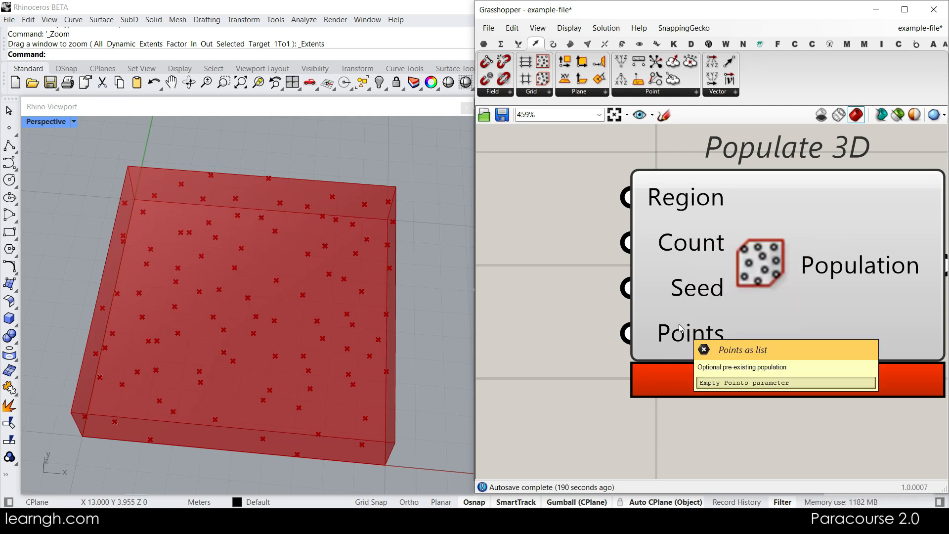
Step: Place a Sphere component beside Populate 3D and connect the Population output to its Base input
scroll(761, 307, "down", 3)
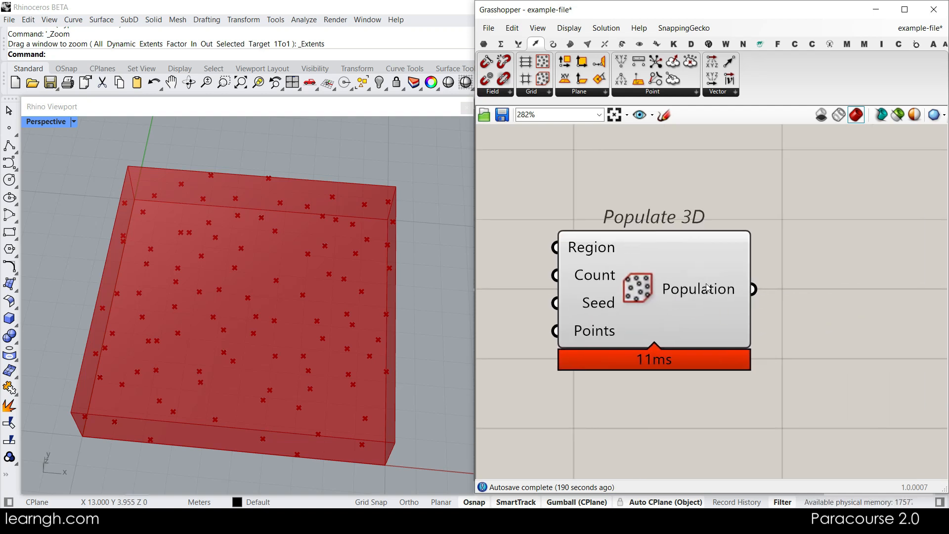
left_click(570, 44)
left_click_drag(651, 79, 759, 322)
left_click_drag(751, 289, 786, 353)
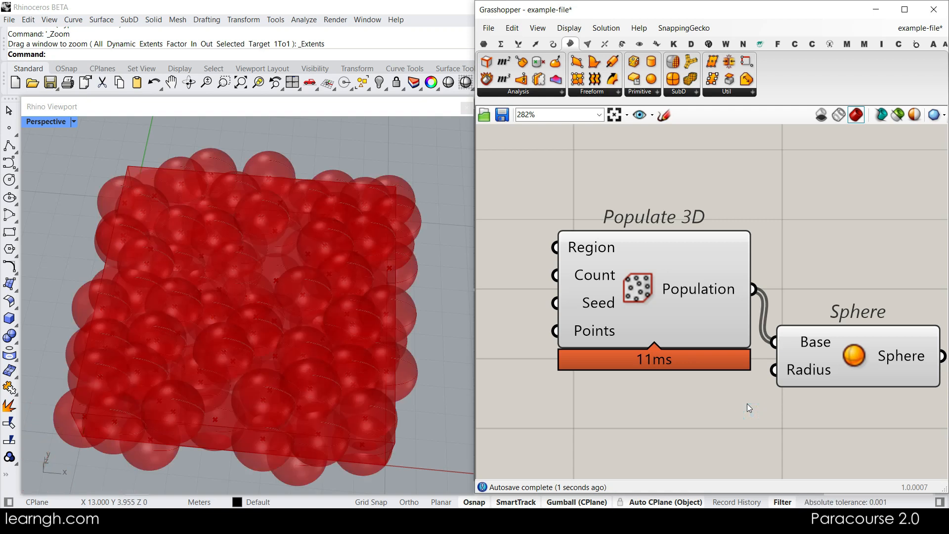
scroll(751, 403, "down", 3)
left_click_drag(735, 307, 752, 324)
left_click(693, 404)
Step: Add a number slider with the value 20 and connect it to Populate 3D's Count input
right_click_drag(607, 382, 700, 358)
double_click(561, 328)
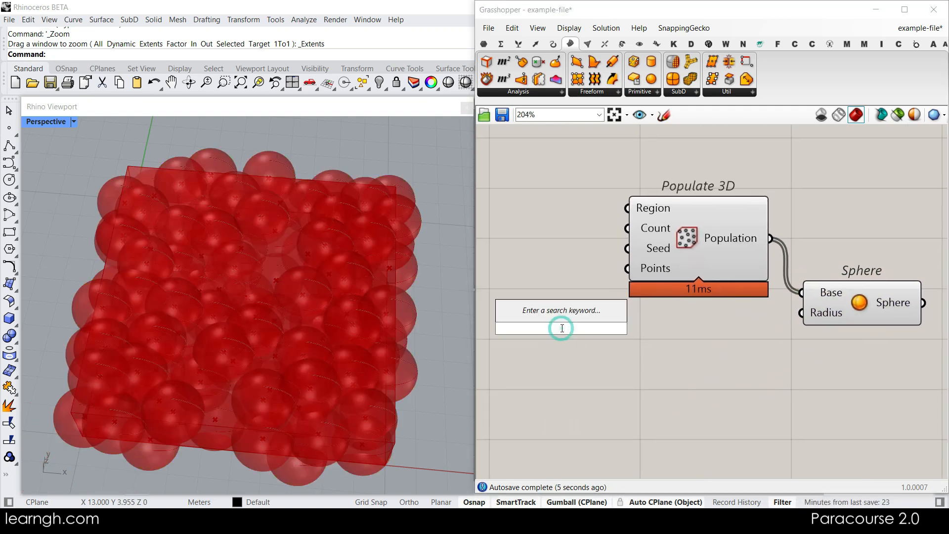
type("20")
key("Return")
left_click_drag(615, 344, 627, 228)
left_click(641, 316)
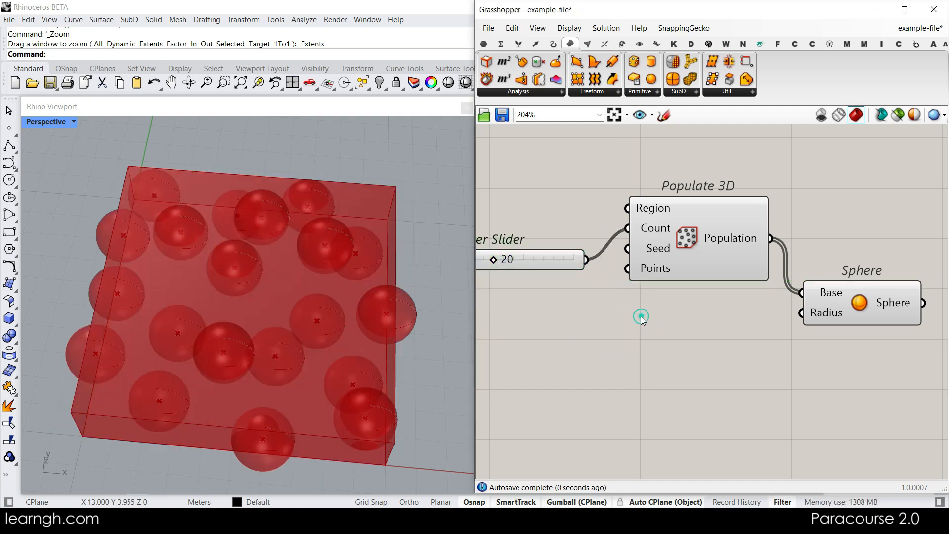
Step: Try the number slider at 27 and at a lower value for Populate 3D's Count
right_click_drag(502, 263, 549, 271)
left_click_drag(543, 269, 550, 268)
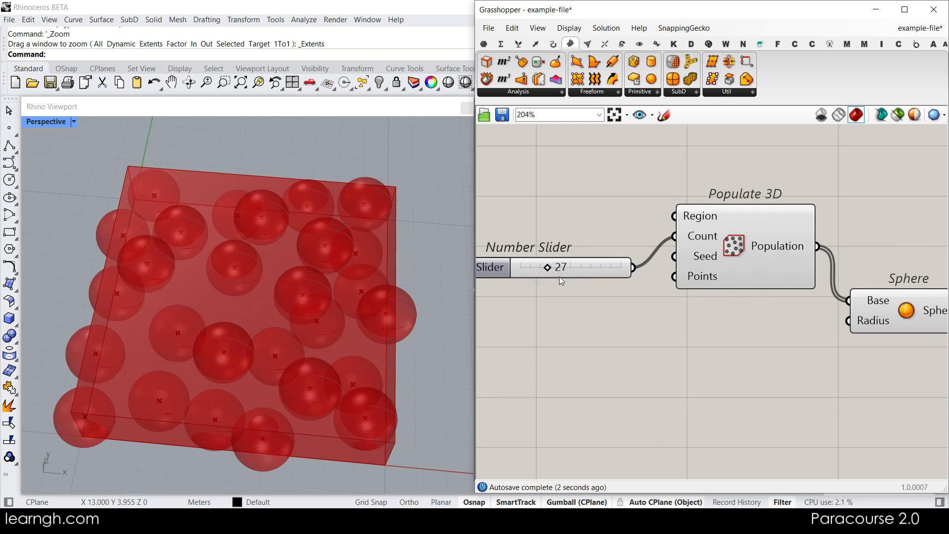
left_click_drag(548, 269, 535, 267)
right_click_drag(838, 323, 729, 334)
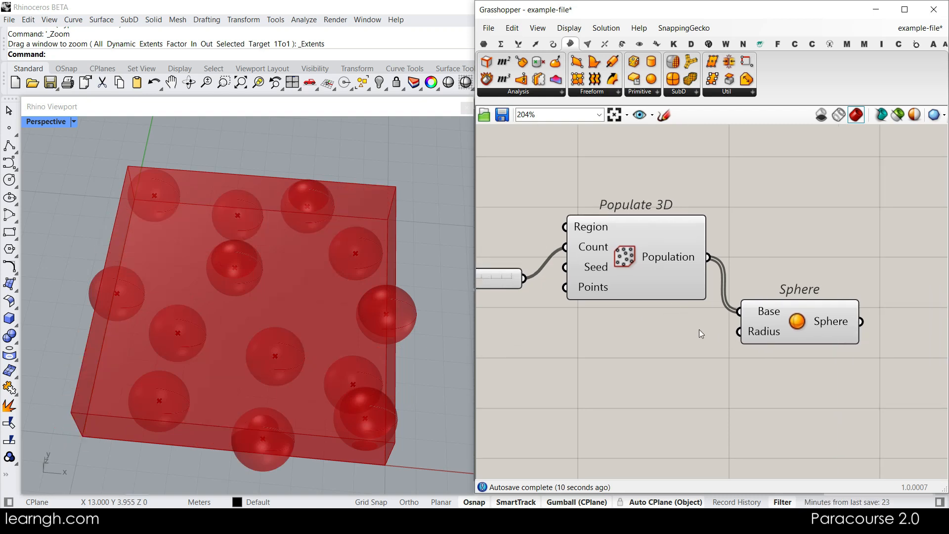
Step: Delete the number slider feeding Populate 3D's Count input and recompute the solution
right_click_drag(604, 325, 680, 340)
left_click_drag(610, 343, 550, 260)
key("Delete")
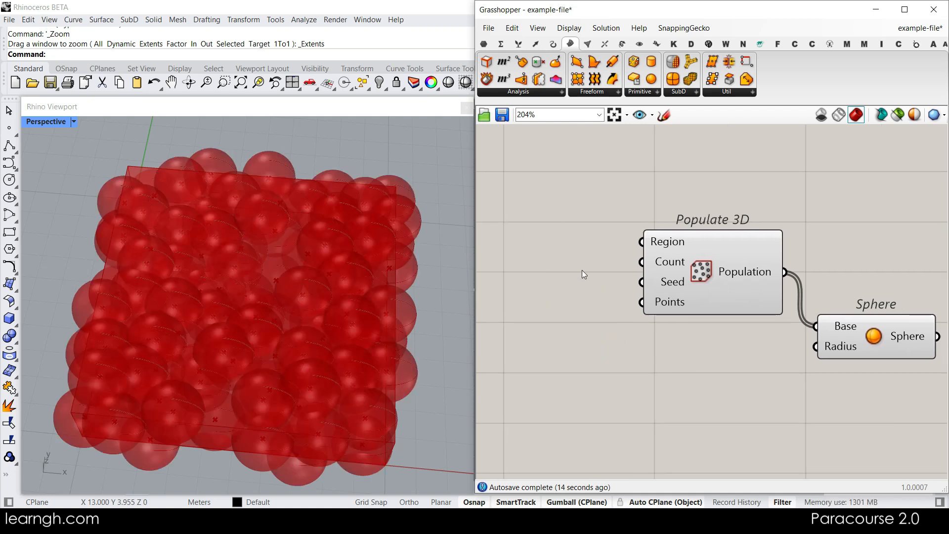
right_click(559, 216)
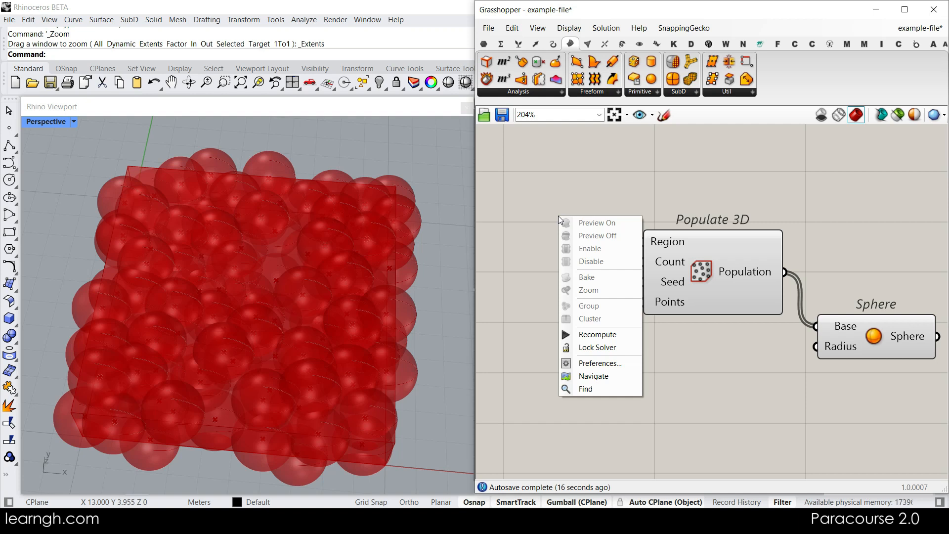
left_click(607, 335)
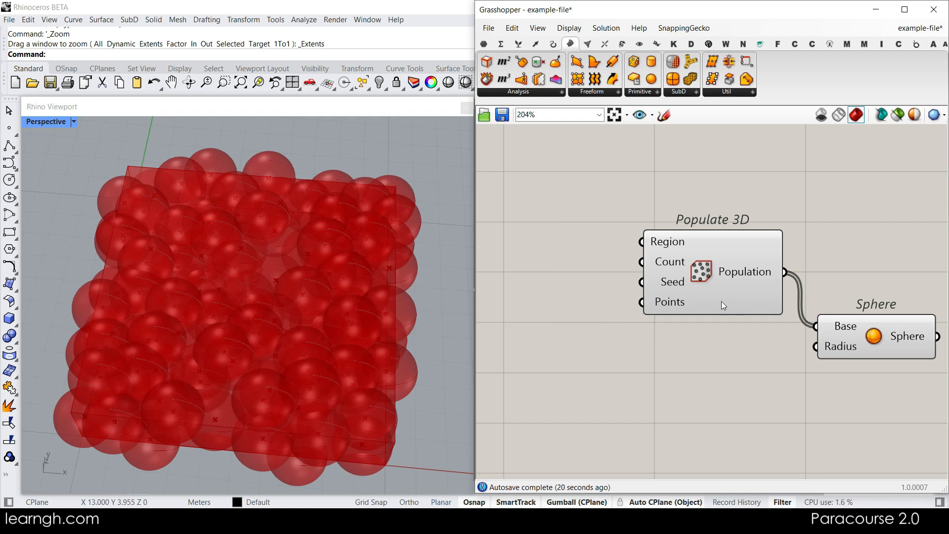
Step: Rearrange Populate 3D and Sphere so they are level and the wire between them runs straight
right_click_drag(731, 295, 632, 281)
left_click_drag(623, 254, 620, 224)
left_click_drag(769, 320, 791, 237)
left_click(689, 335)
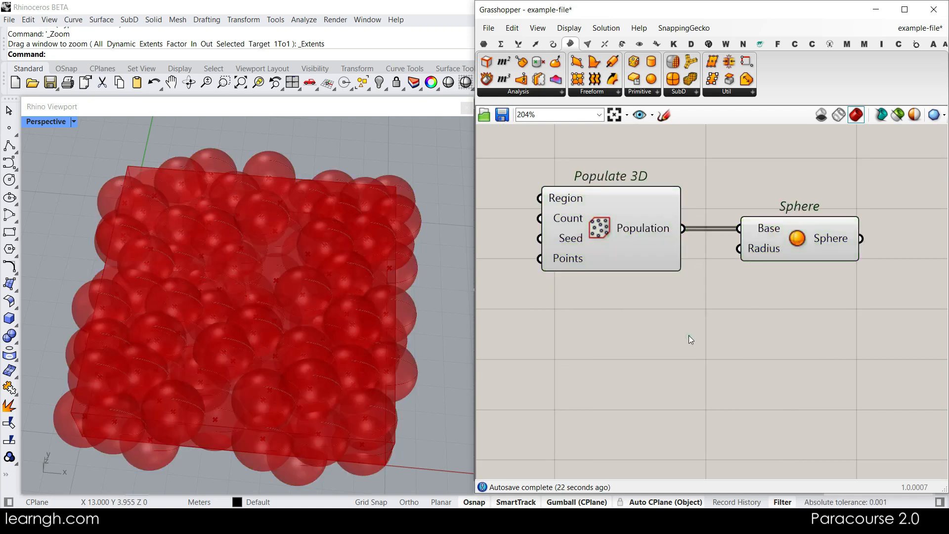
Step: Compare the options in the canvas context menu with those in the radial menu
scroll(741, 307, "down", 3)
right_click(734, 303)
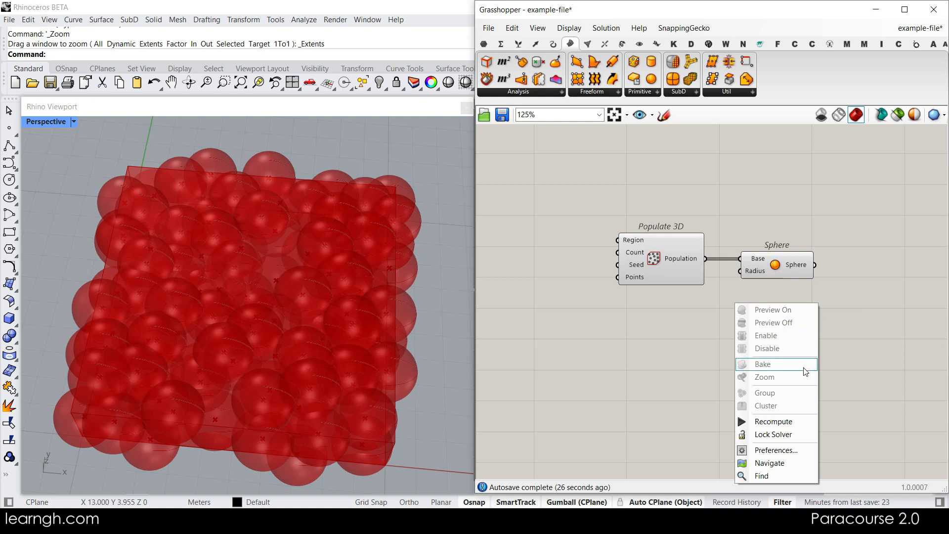
left_click(672, 326)
middle_click(672, 325)
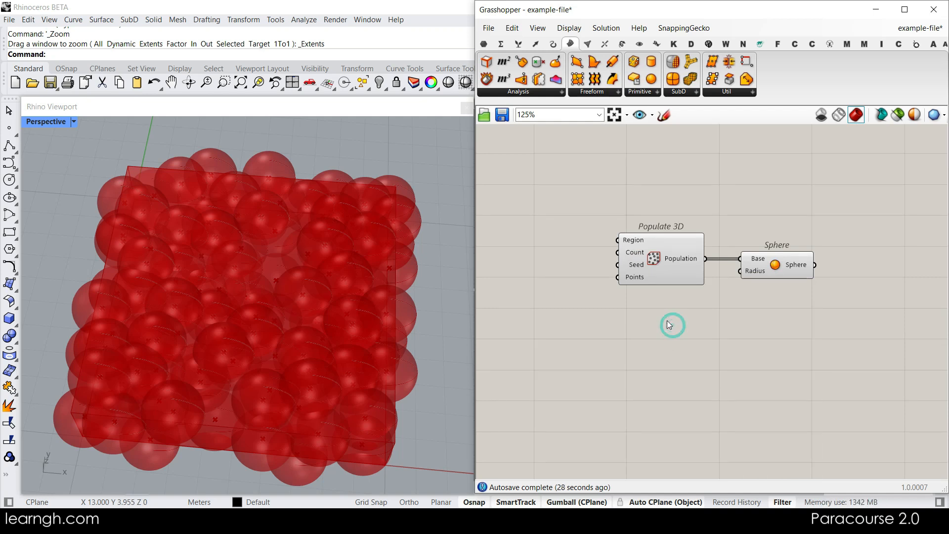
left_click(792, 352)
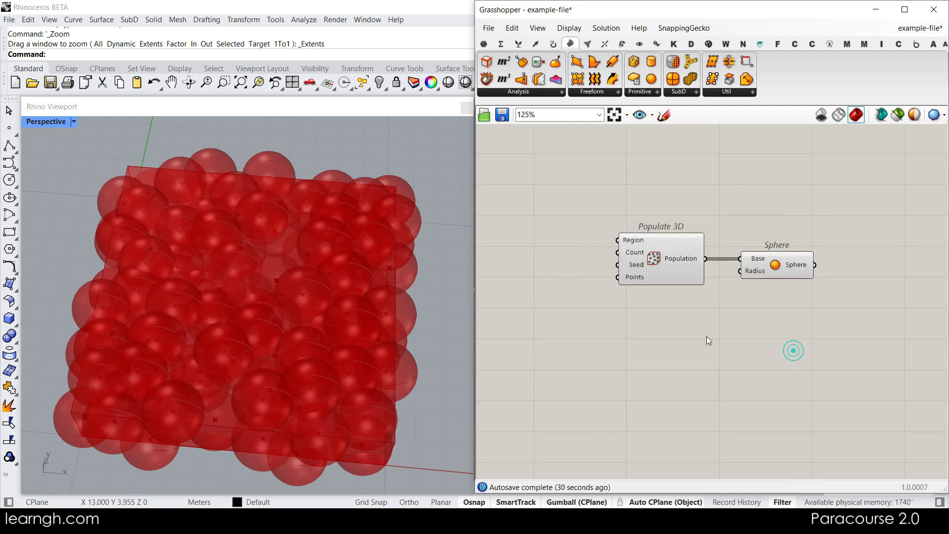
Step: Place a Move component beside Sphere and connect the Sphere output to its Geometry input
scroll(364, 327, "down", 3)
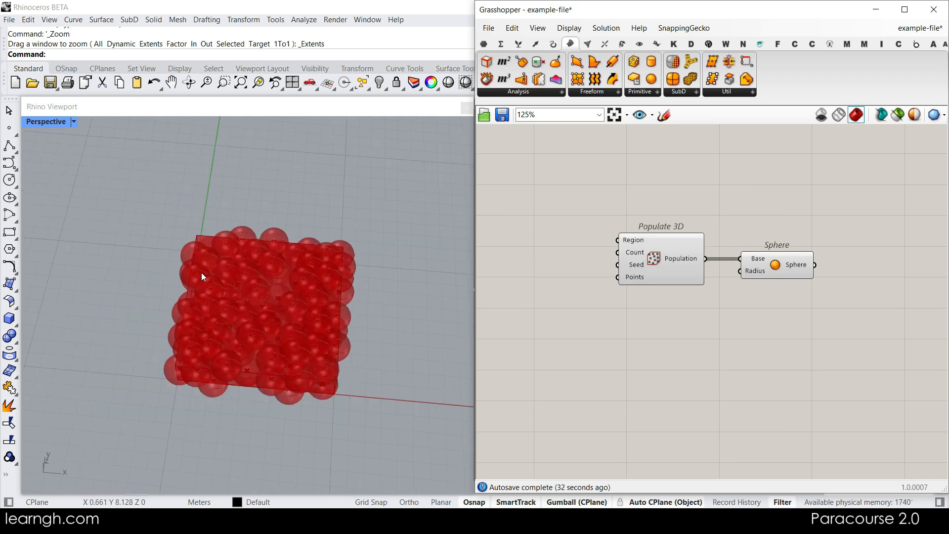
scroll(193, 206, "up", 5)
scroll(146, 271, "up", 2)
scroll(146, 271, "down", 3)
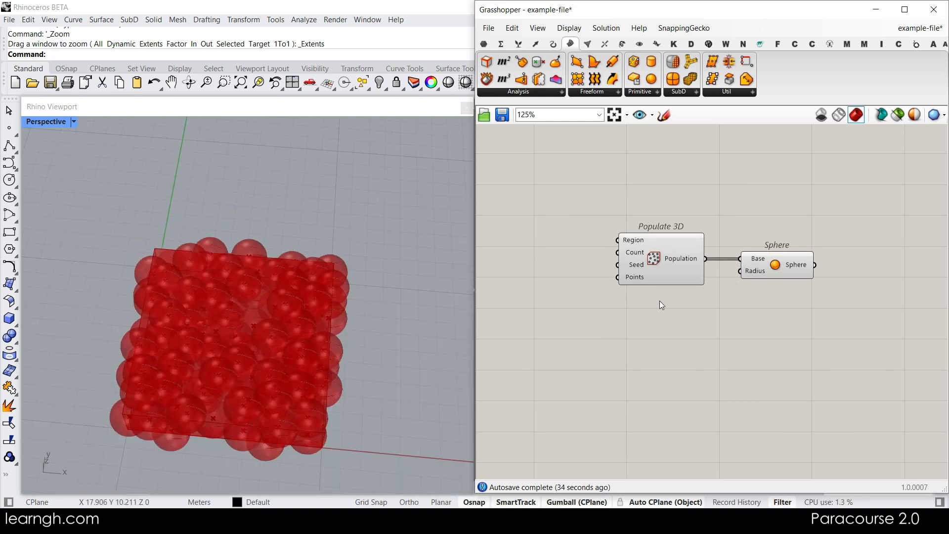
left_click(765, 270)
right_click_drag(860, 282, 754, 302)
double_click(754, 303)
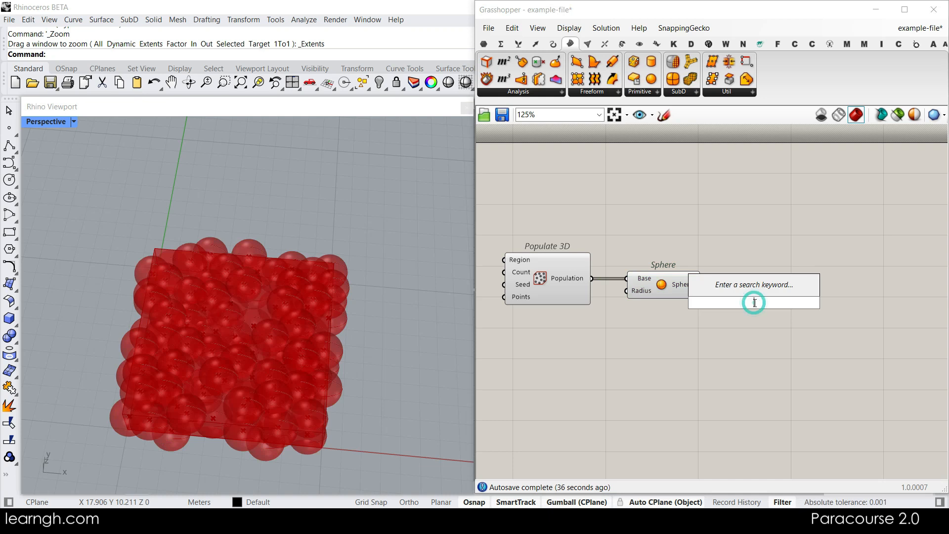
type("move")
left_click(723, 309)
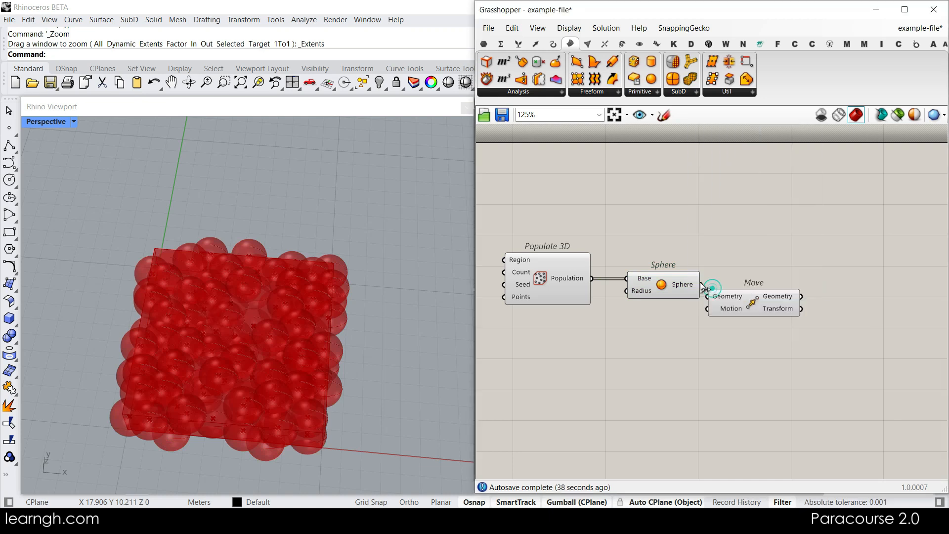
Step: Set Move's Motion input to a single vector picked in the Rhino viewport, placing the moved spheres away from the originals
right_click(723, 309)
left_click(741, 419)
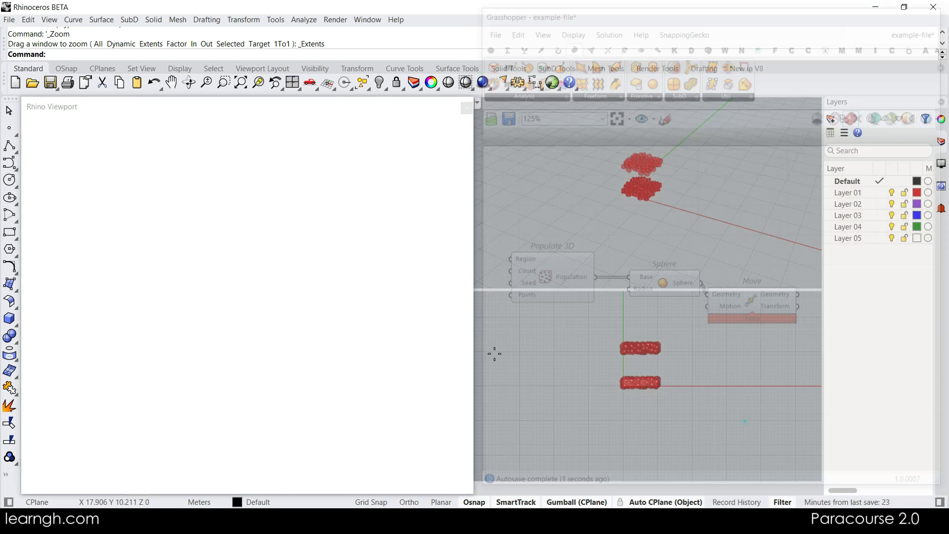
scroll(332, 306, "down", 5)
left_click(422, 204)
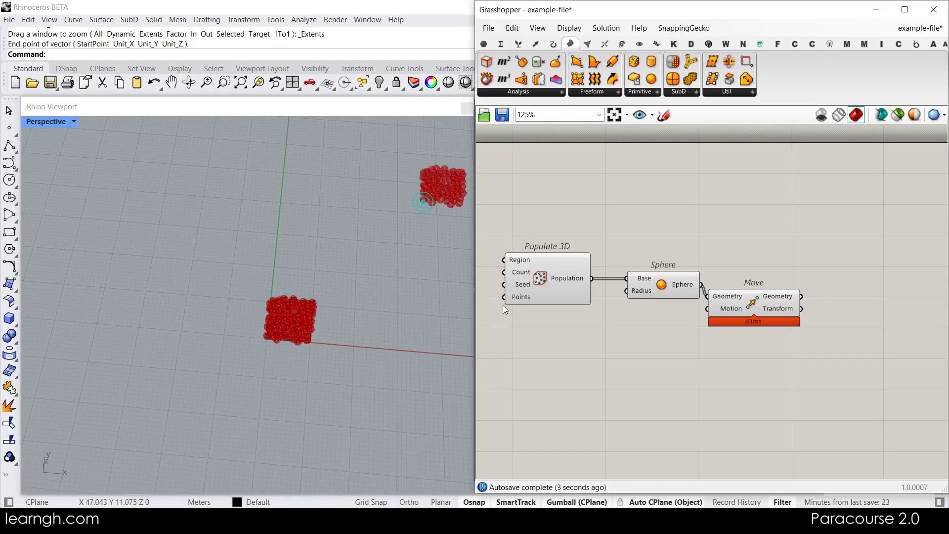
Step: Select the Move component and zoom the Rhino viewport to its moved spheres
scroll(645, 288, "up", 4)
left_click(717, 302)
scroll(296, 346, "up", 5)
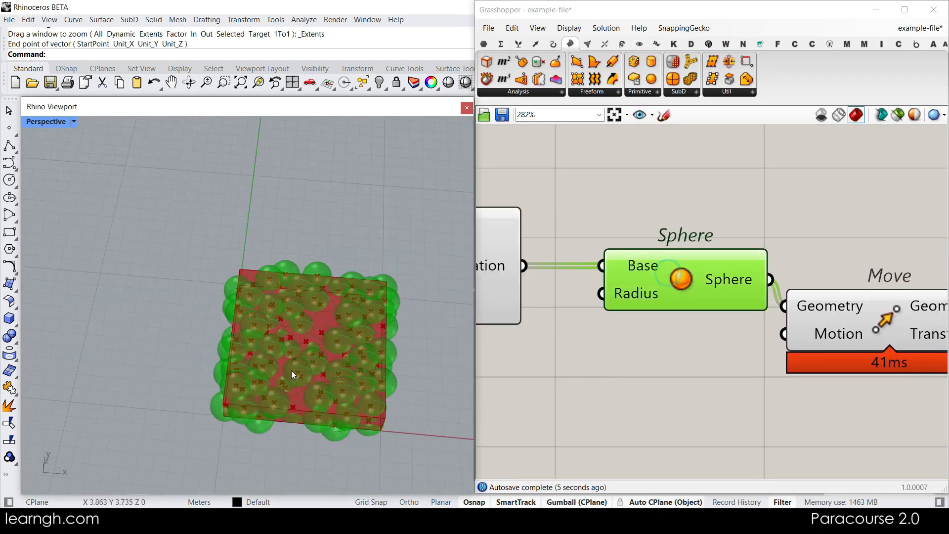
left_click(541, 386)
right_click_drag(869, 412, 715, 403)
left_click_drag(742, 327, 766, 310)
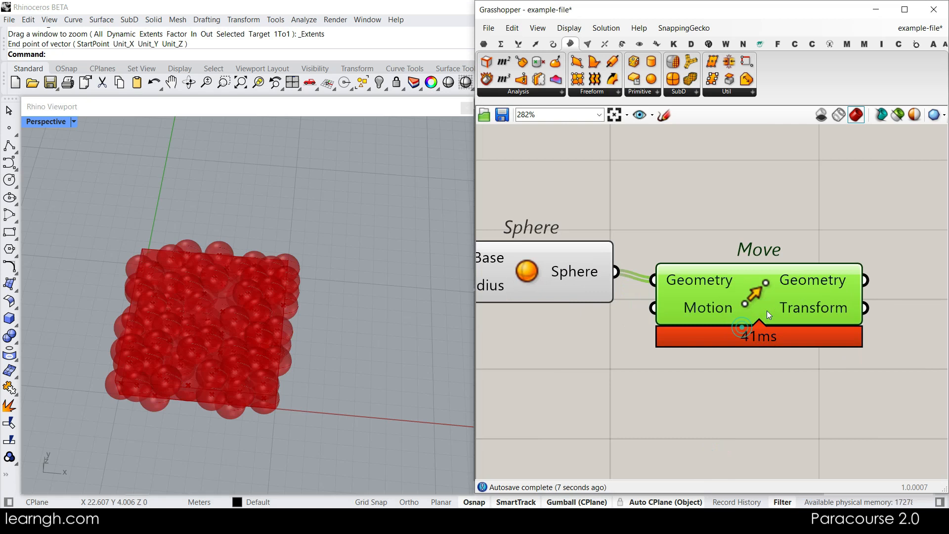
middle_click(690, 199)
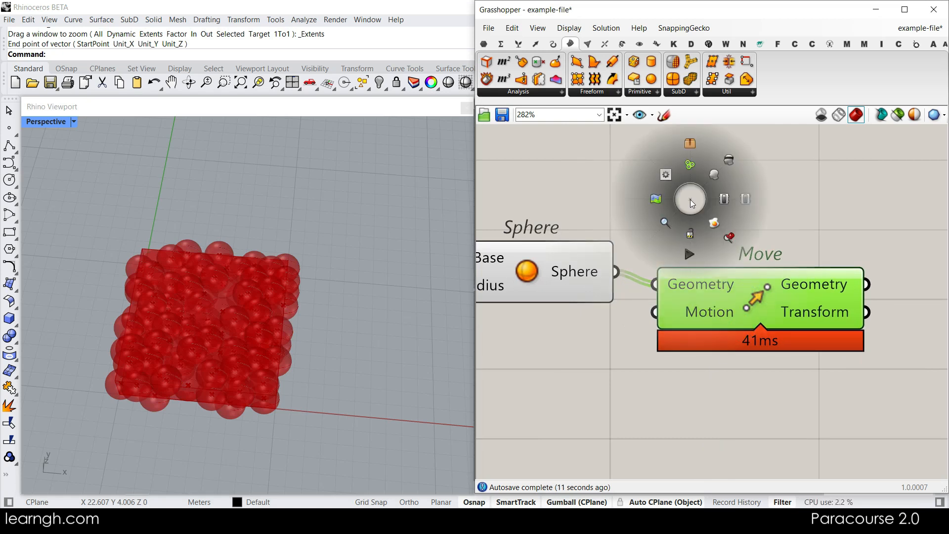
left_click(729, 238)
left_click(695, 258)
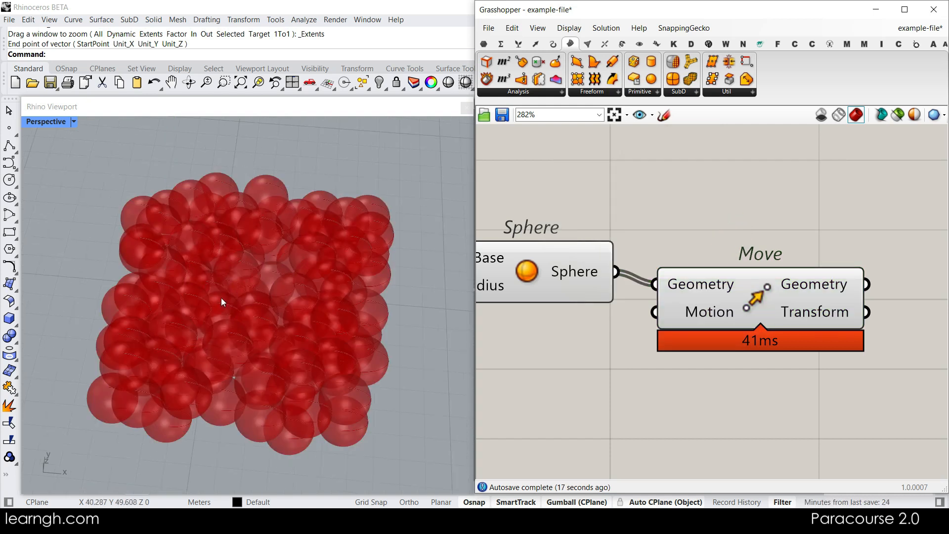
Step: Select the Sphere component and zoom the Rhino viewport to its geometry
left_click(528, 270)
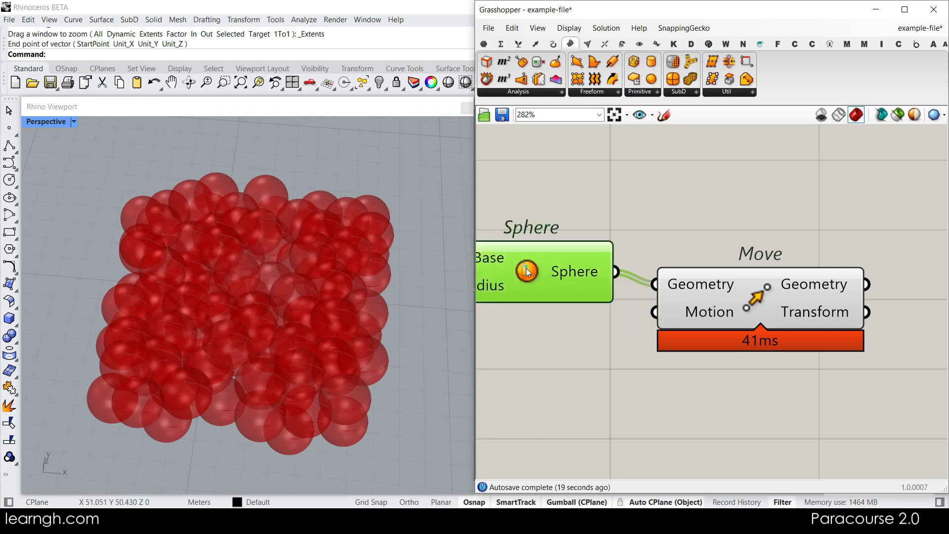
middle_click(527, 271)
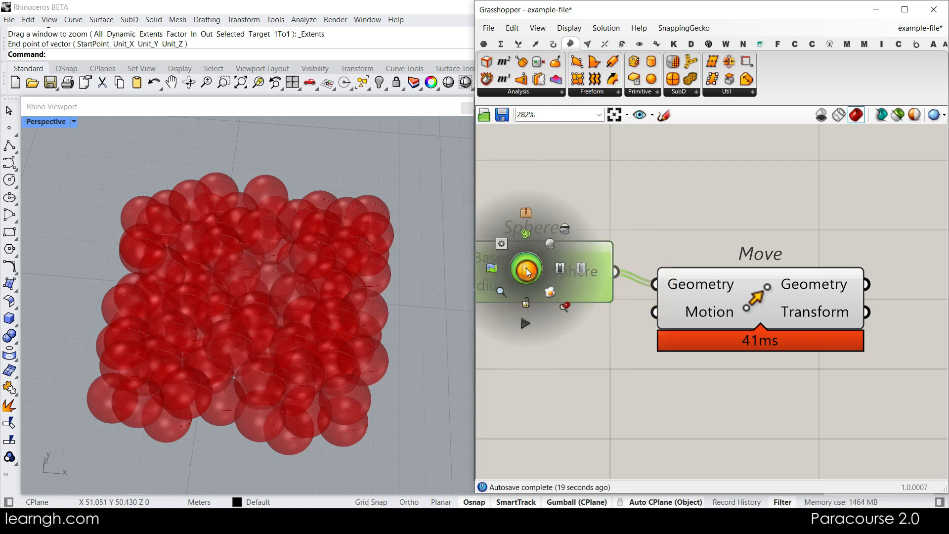
left_click(565, 307)
right_click_drag(586, 354, 790, 355)
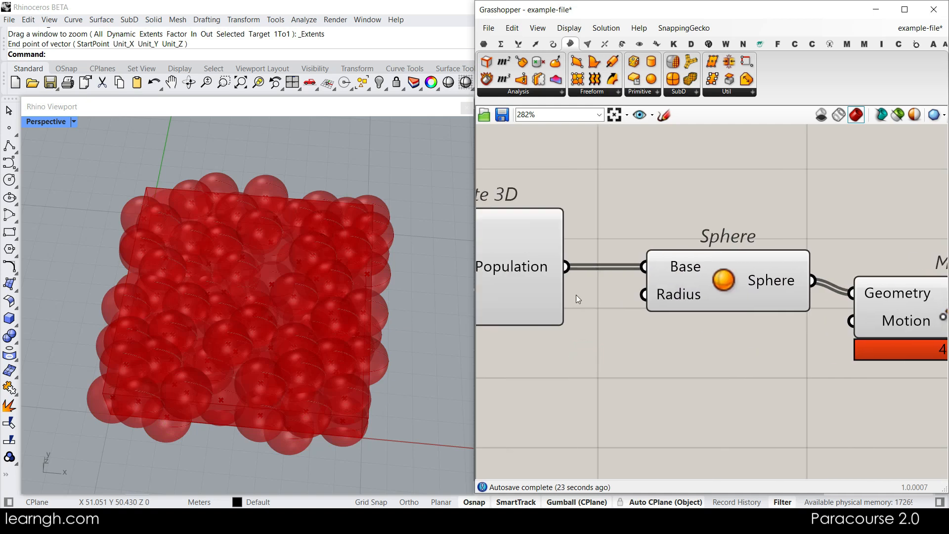
Step: Select Populate 3D and zoom the Rhino viewport to its populated box
right_click_drag(576, 297, 763, 306)
left_click(684, 278)
right_click_drag(678, 271, 560, 269)
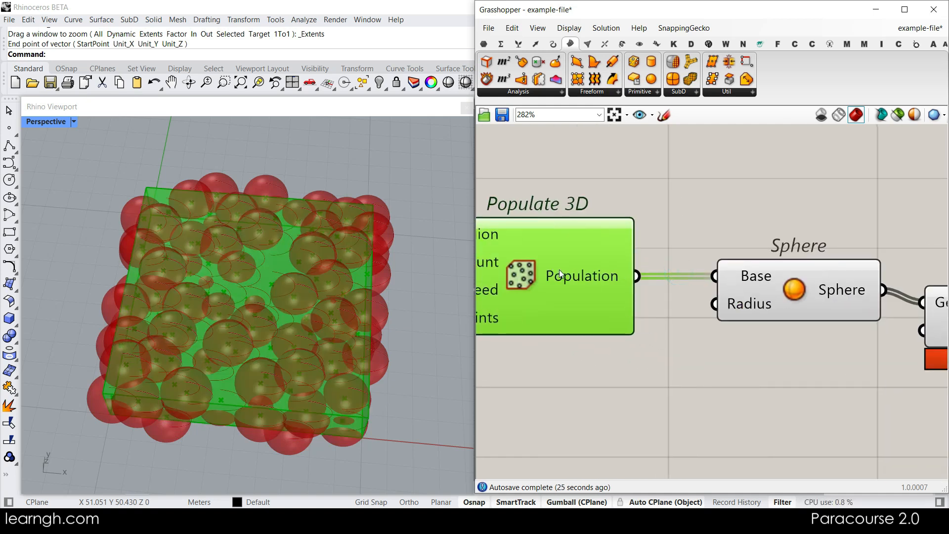
middle_click(559, 273)
left_click(608, 312)
left_click(650, 396)
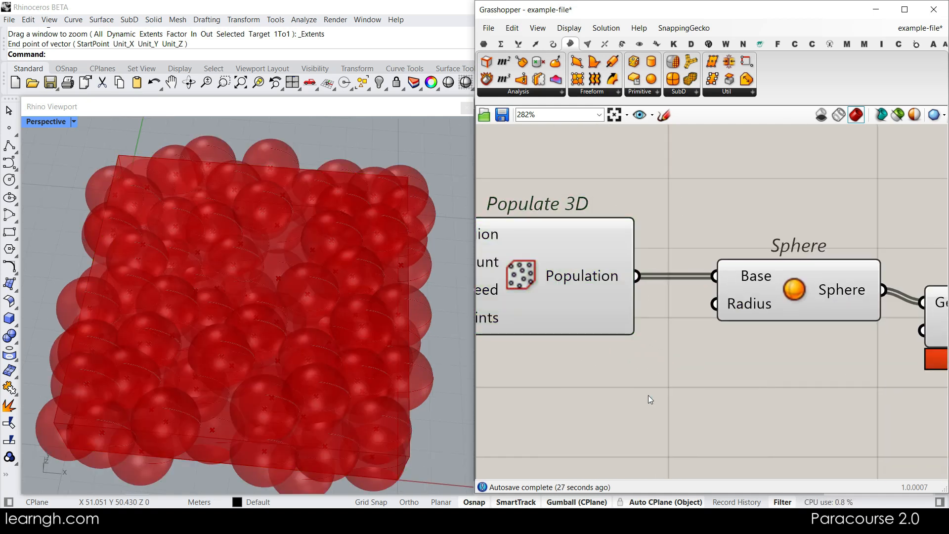
Step: Turn off the viewport preview of the Sphere component
right_click_drag(786, 332, 637, 320)
scroll(637, 319, "down", 2)
left_click(645, 289)
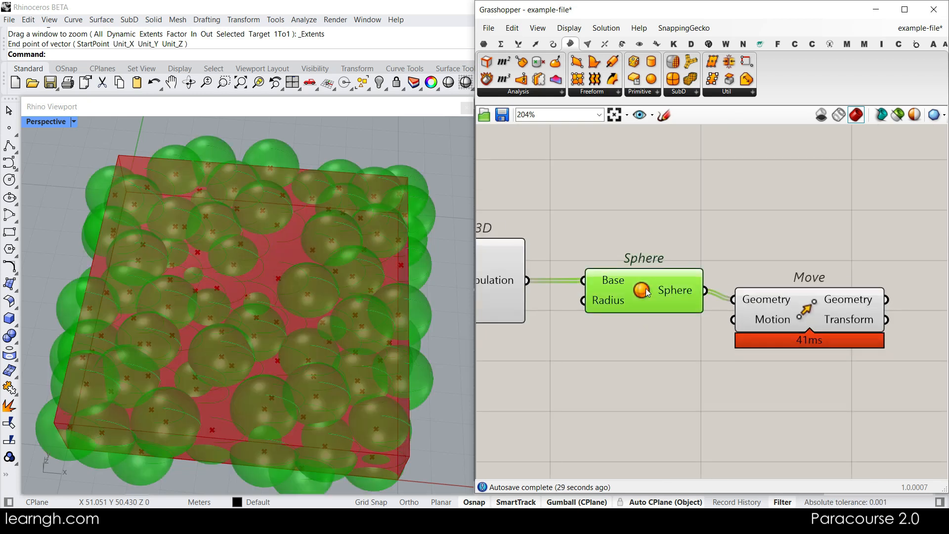
scroll(630, 291, "up", 3)
middle_click(648, 289)
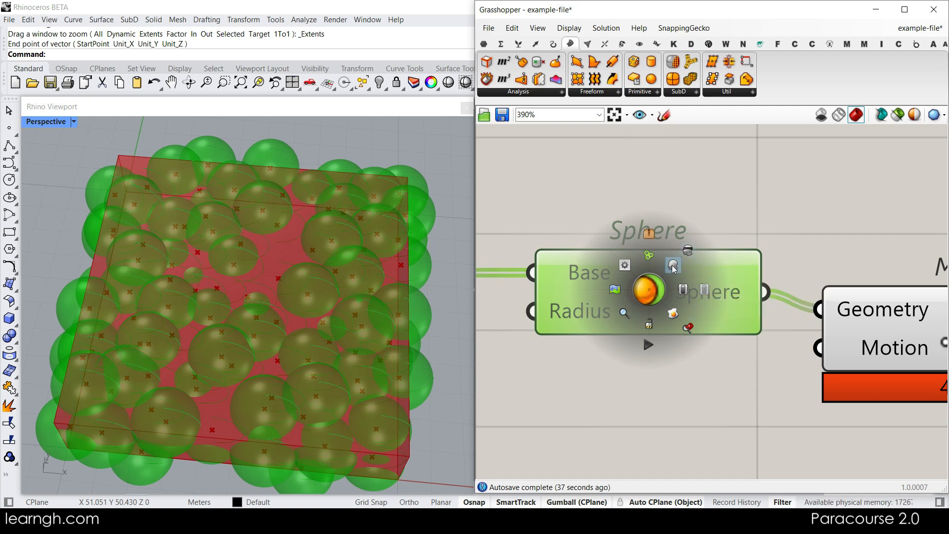
left_click(687, 252)
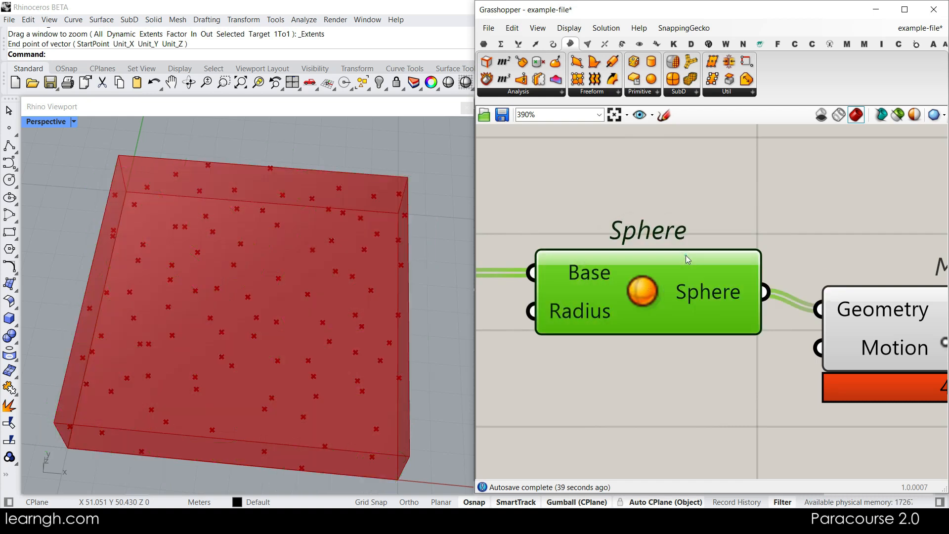
Step: Turn the Sphere component's preview on and back off
middle_click(635, 280)
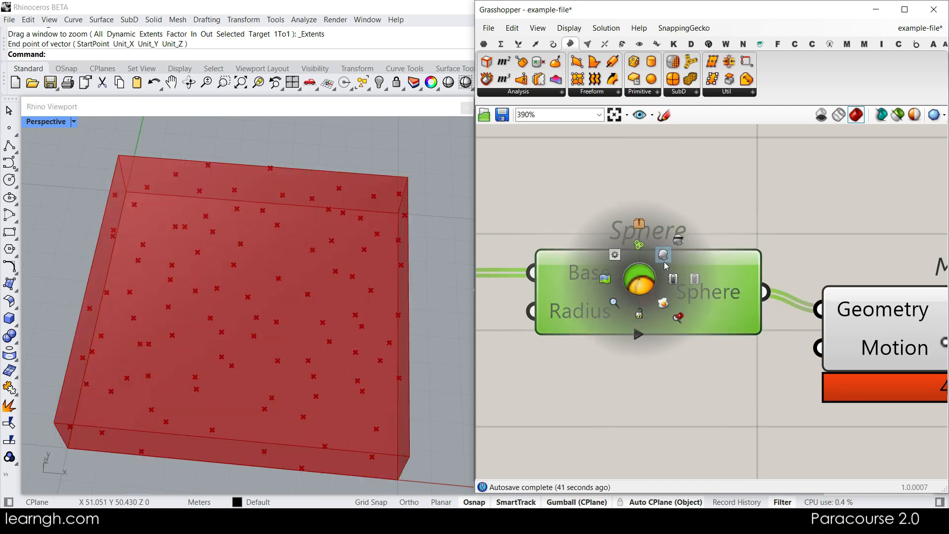
left_click(663, 255)
middle_click(639, 287)
left_click(675, 252)
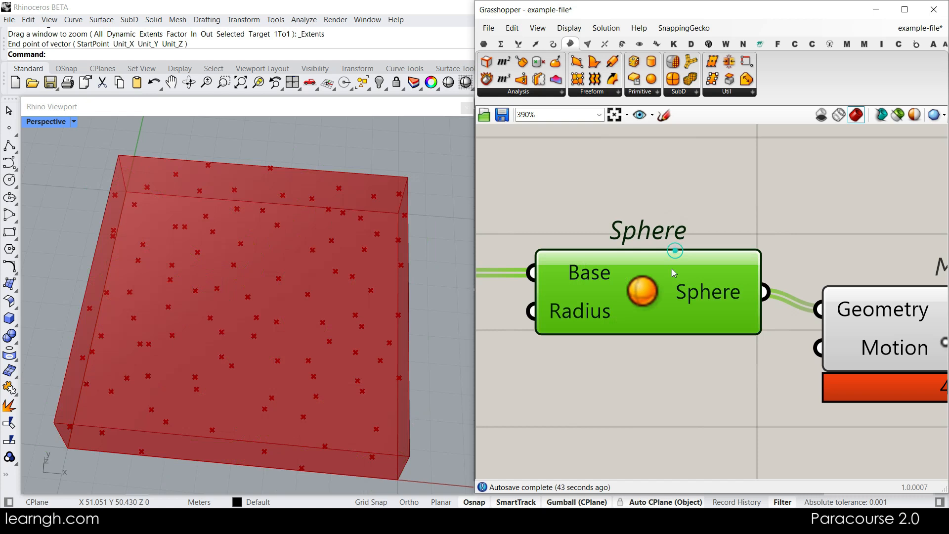
Step: Disable the Sphere component and enable it again
middle_click(642, 288)
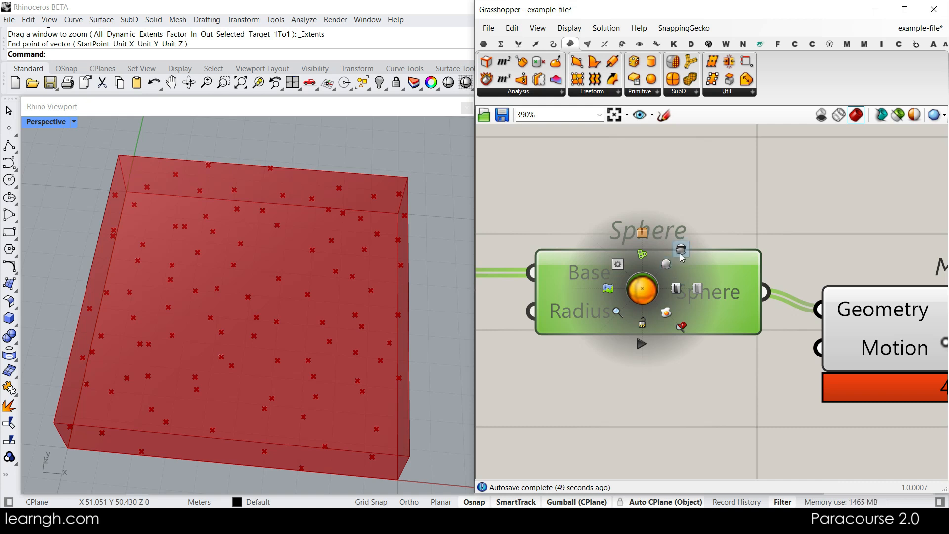
left_click(696, 289)
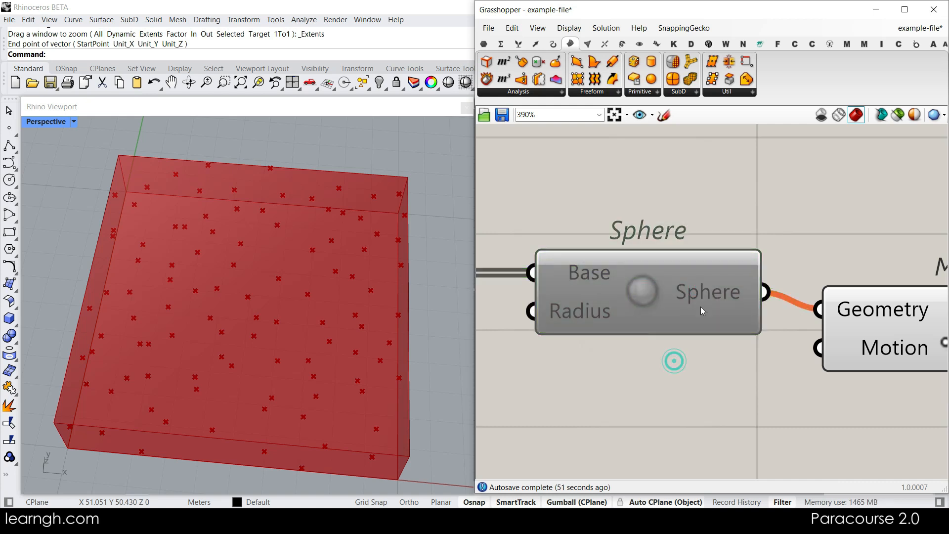
middle_click(647, 287)
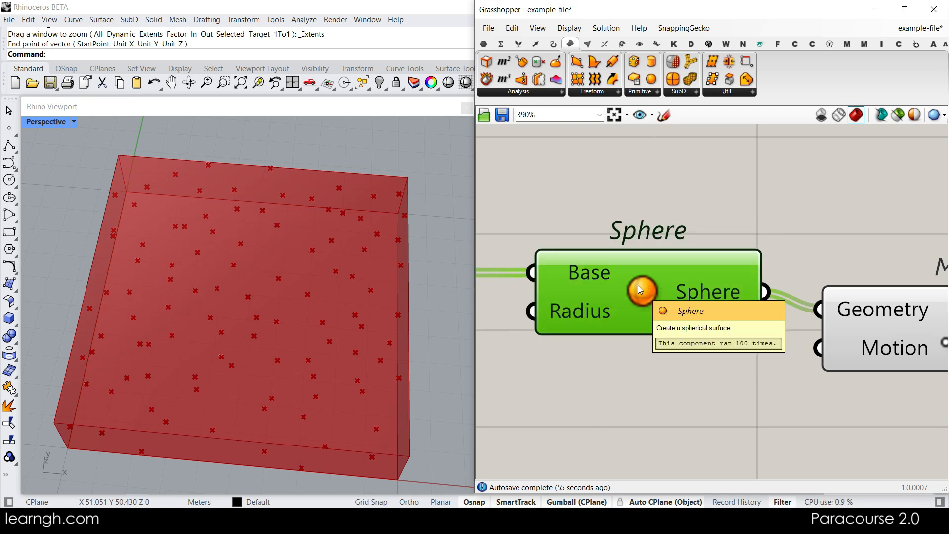
Step: Bake the Sphere component's geometry into the Rhino model
middle_click(638, 286)
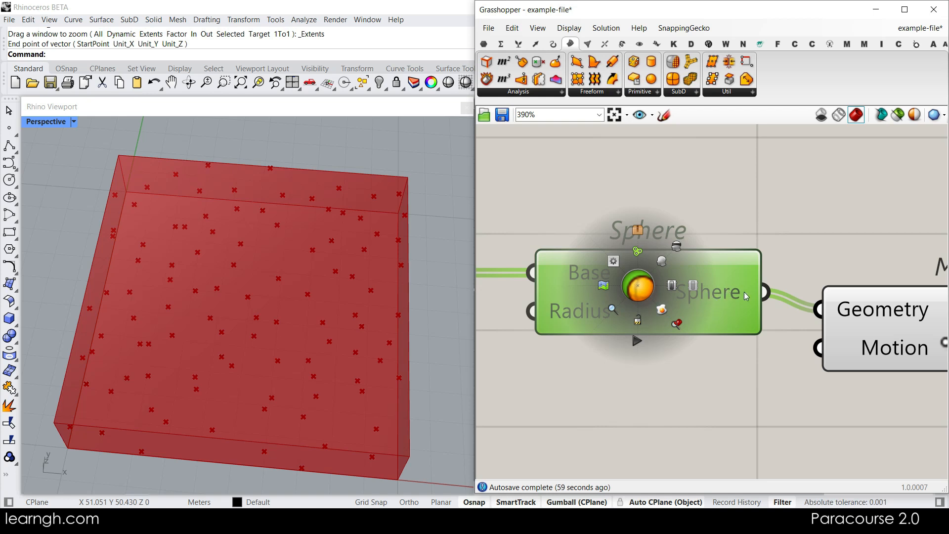
left_click(662, 311)
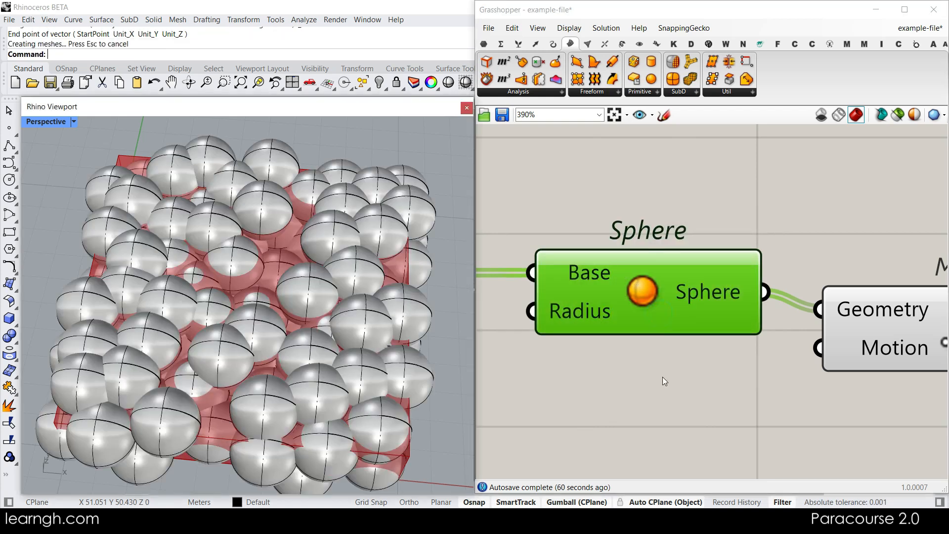
scroll(294, 308, "down", 1)
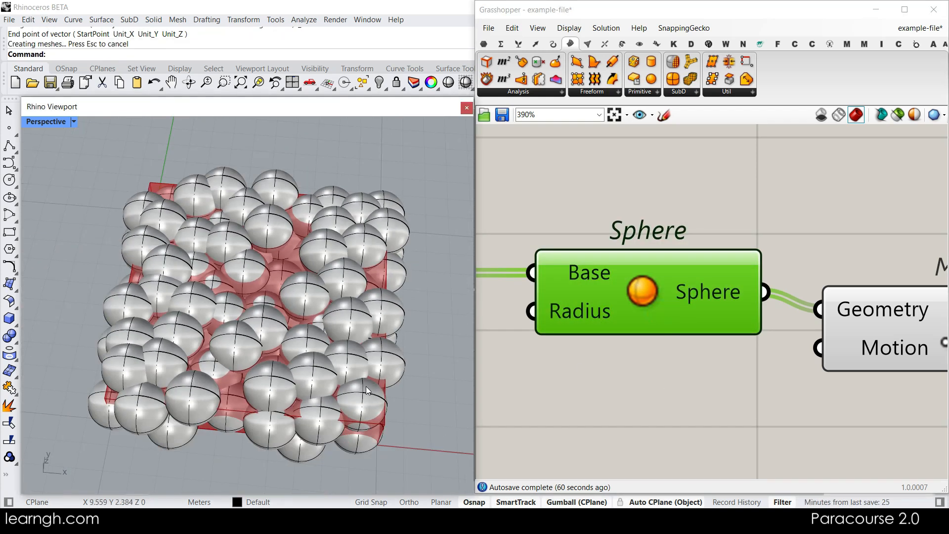
Step: Select all the baked spheres in Rhino and move them beside the red Grasshopper preview box
scroll(361, 371, "down", 4)
left_click_drag(407, 400, 281, 300)
left_click_drag(351, 333, 226, 323)
left_click(224, 249)
scroll(224, 248, "up", 5)
right_click_drag(222, 267, 198, 312)
scroll(305, 242, "down", 3)
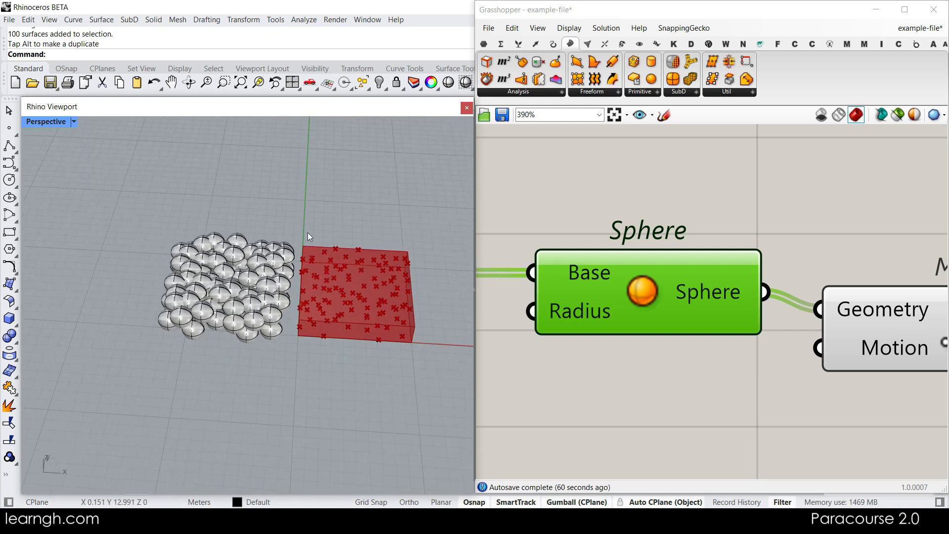
Step: Delete the baked spheres from the Rhino model
left_click_drag(333, 212, 166, 341)
key("Delete")
scroll(405, 286, "up", 6)
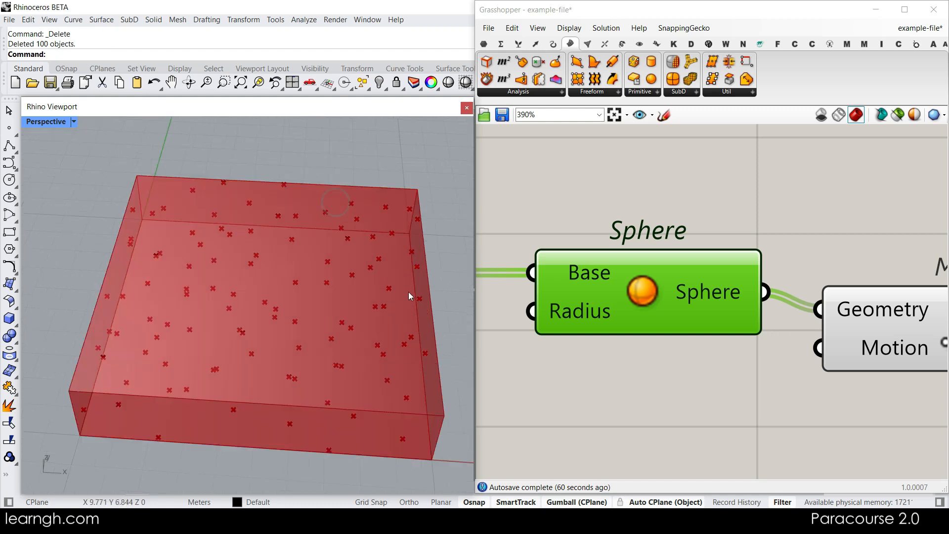
Step: Lock the Grasshopper solver so the definition stops computing
middle_click(639, 293)
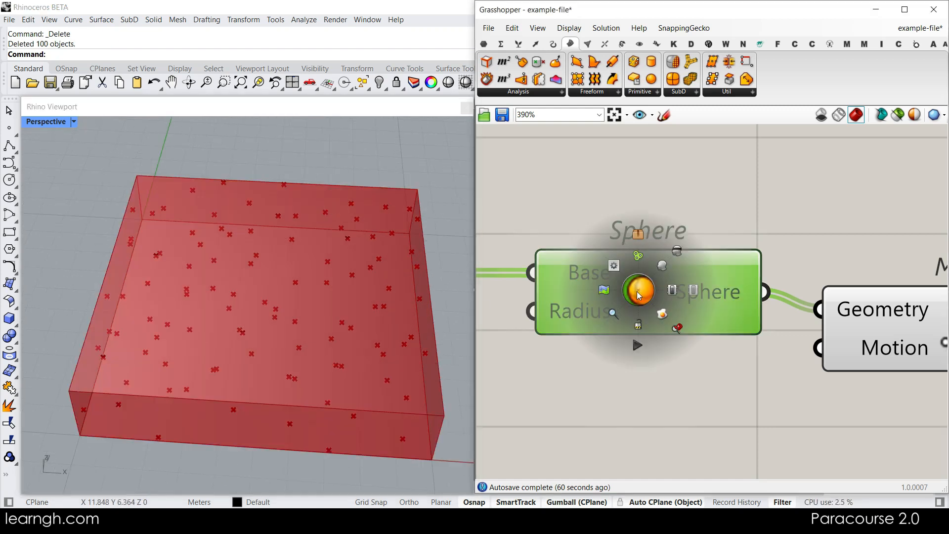
left_click(639, 325)
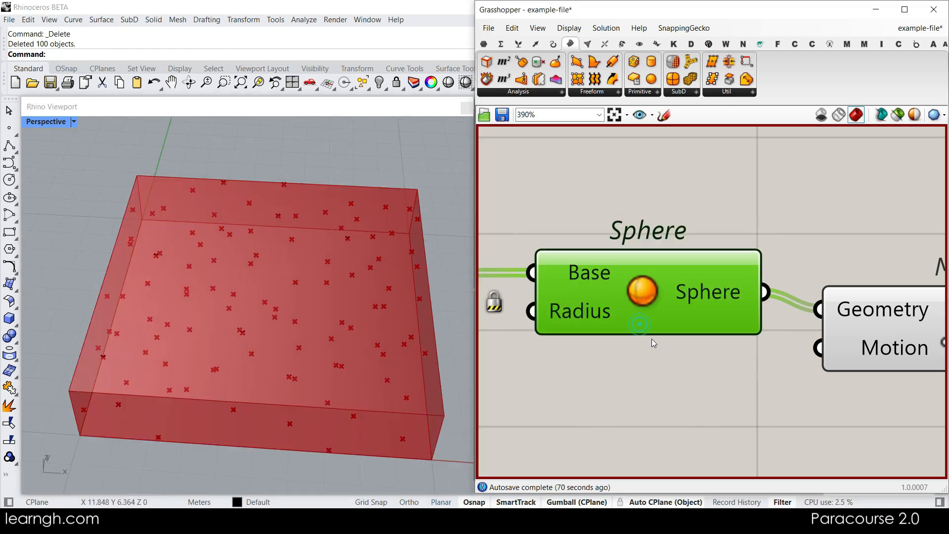
scroll(652, 339, "down", 5)
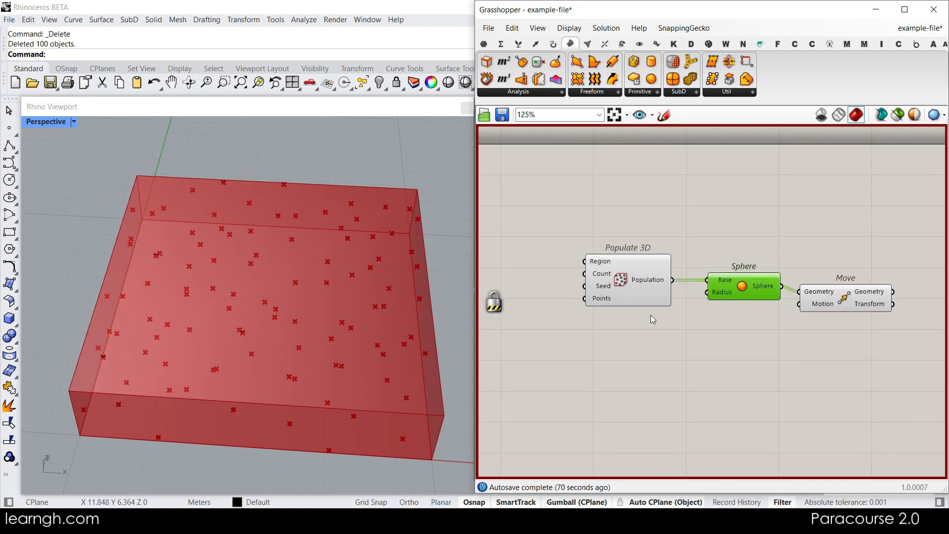
Step: Add a Deconstruct Brep component after the Move component and connect Move's Geometry output to its Brep input
right_click_drag(850, 299, 688, 312)
left_click_drag(690, 310, 689, 280)
scroll(734, 297, "up", 2)
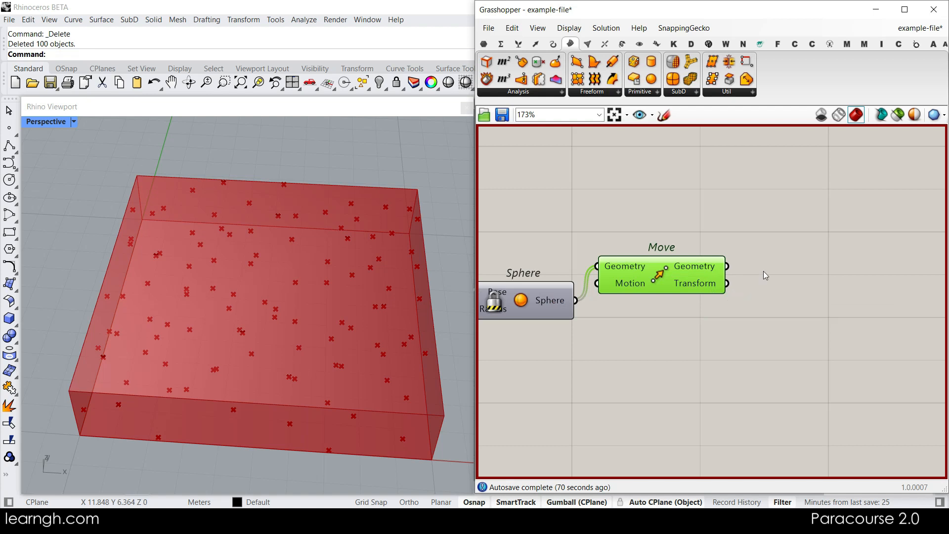
left_click_drag(487, 79, 784, 278)
left_click_drag(726, 267, 738, 278)
left_click_drag(767, 289, 781, 276)
left_click(789, 310)
right_click_drag(785, 267, 730, 280)
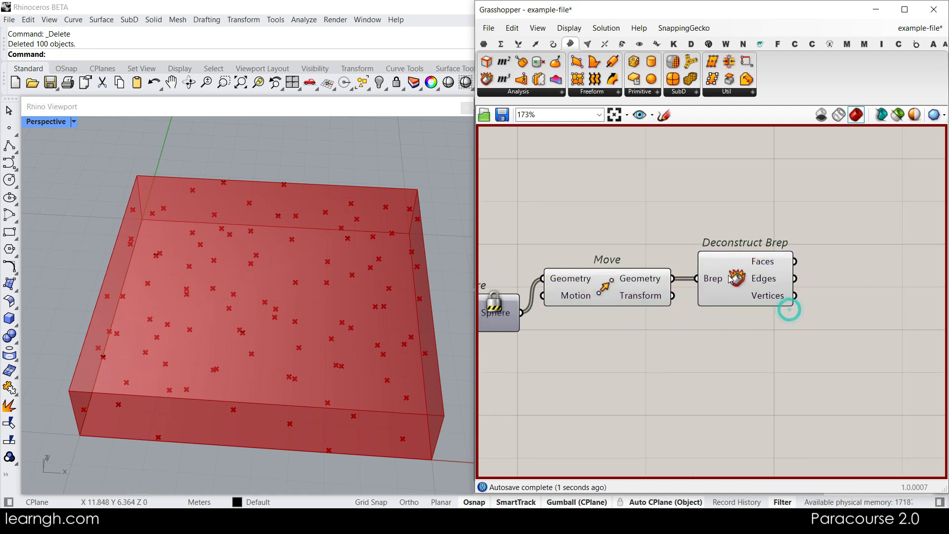
Step: Unlock the solver so the definition recomputes, and select the Deconstruct Brep component
scroll(731, 279, "up", 4)
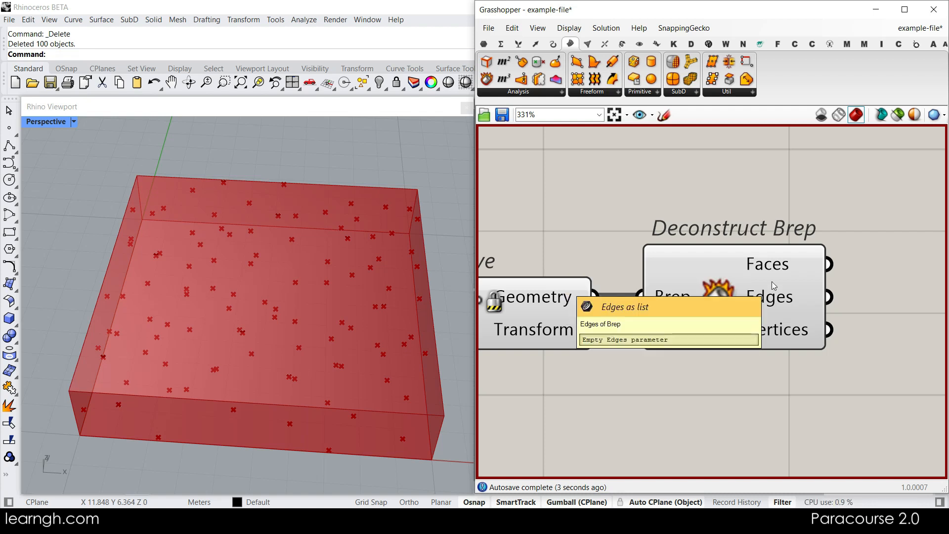
right_click_drag(473, 385, 660, 333)
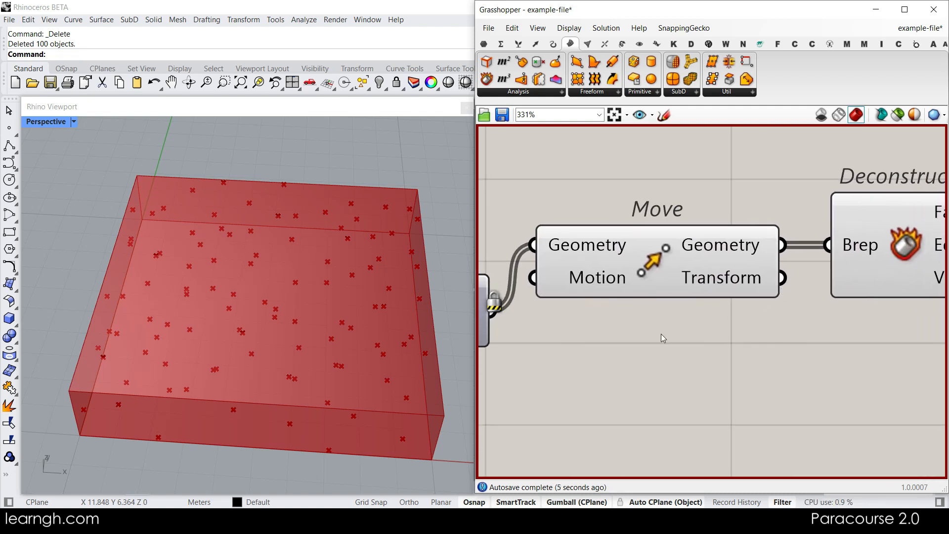
right_click(665, 328)
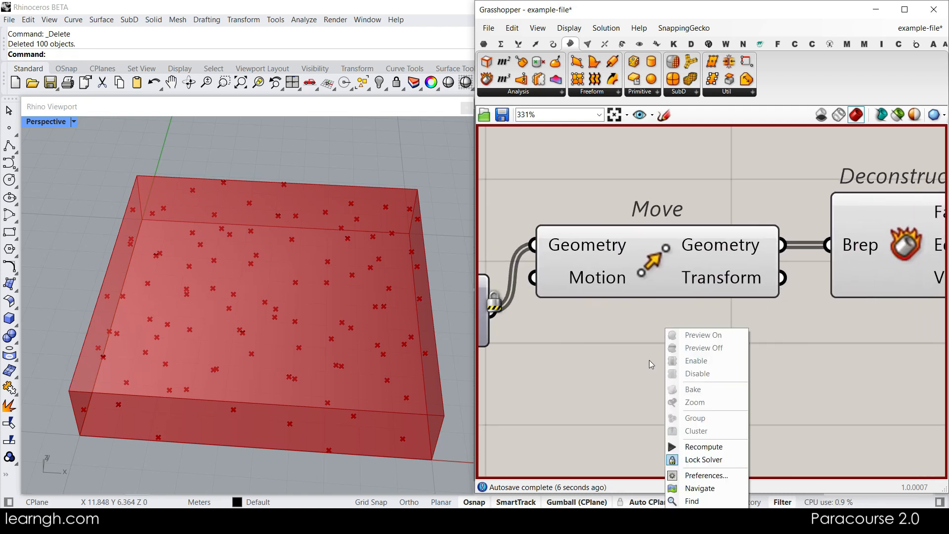
left_click(690, 460)
scroll(799, 328, "down", 3)
left_click(766, 268)
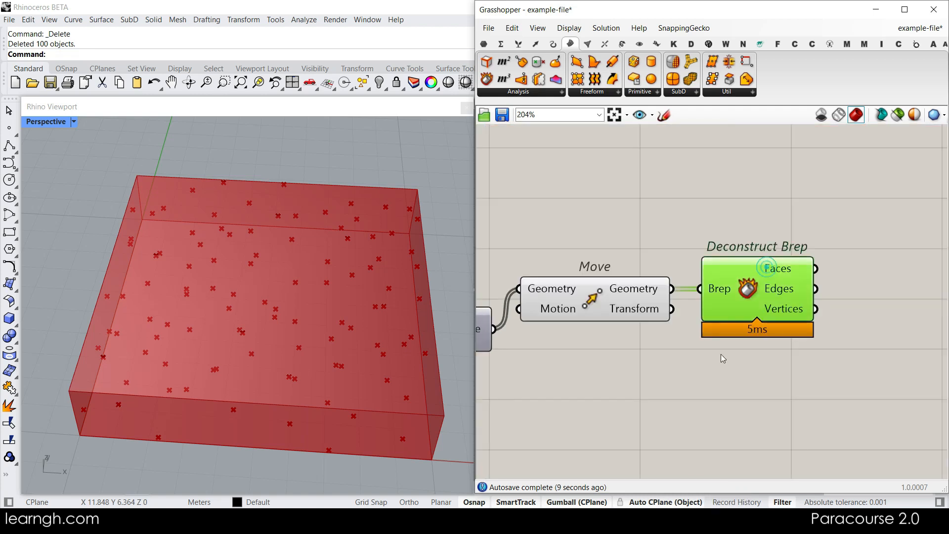
right_click_drag(538, 386, 797, 335)
scroll(690, 280, "up", 5)
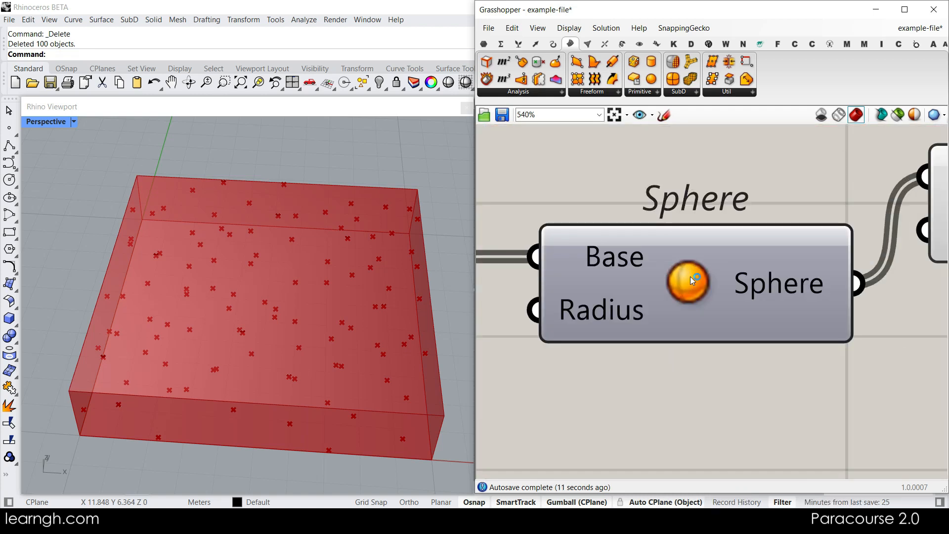
middle_click(691, 280)
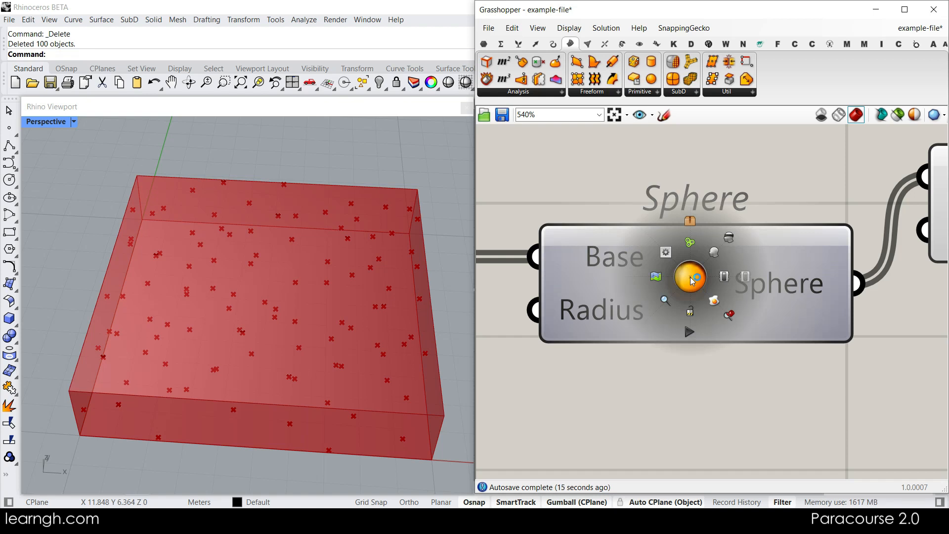
scroll(692, 280, "down", 3)
right_click(801, 347)
Step: Group the Populate 3D, Sphere and Move components together
right_click_drag(714, 364, 733, 321)
scroll(796, 302, "down", 3)
left_click_drag(837, 290, 840, 318)
left_click_drag(889, 373, 541, 216)
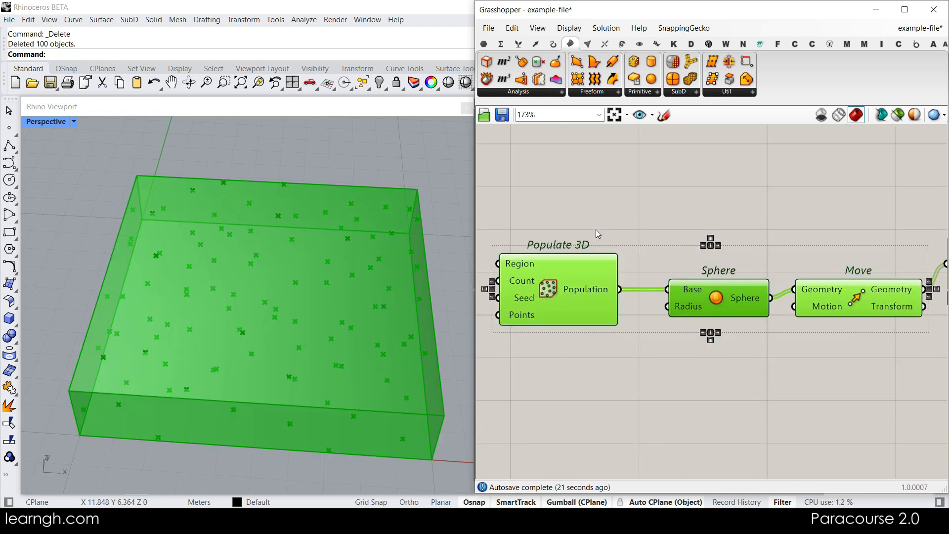
middle_click(655, 193)
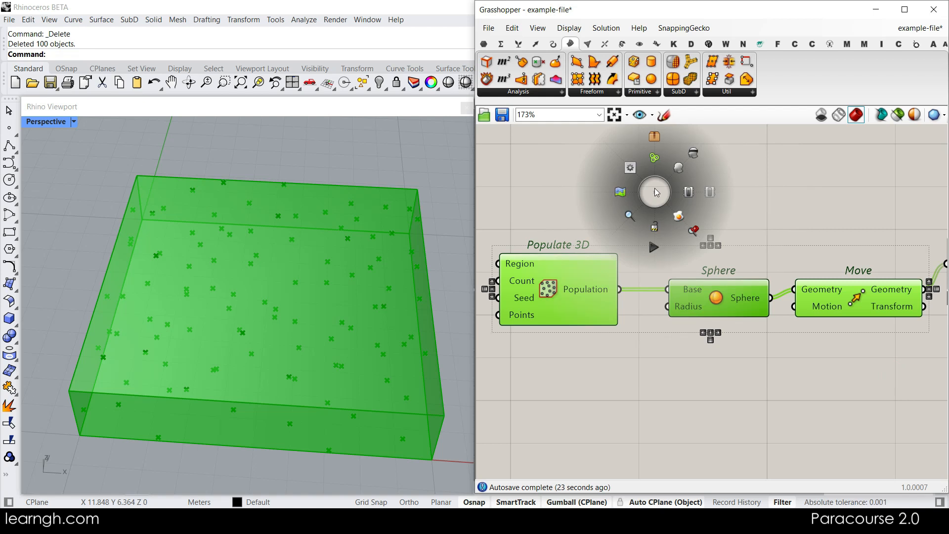
left_click(654, 158)
left_click(756, 217)
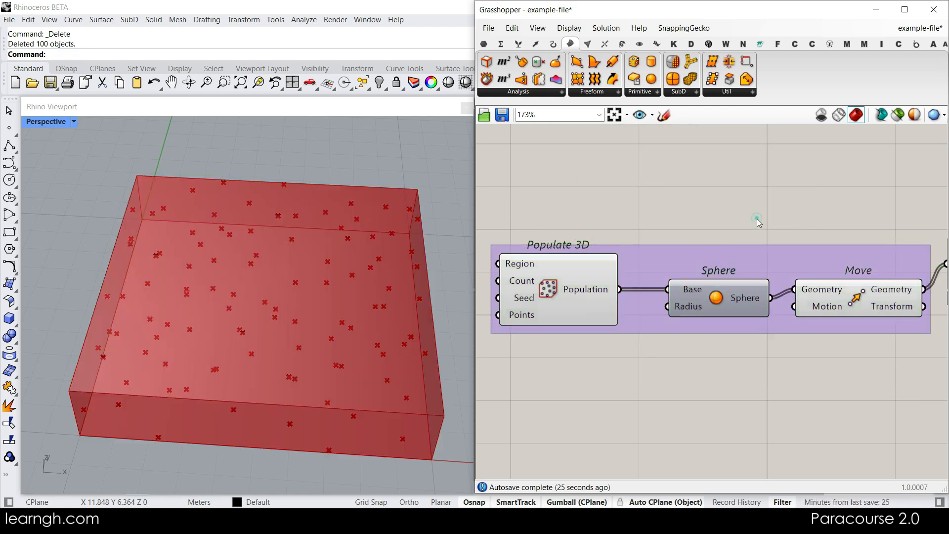
Step: Reposition the Move component below the Sphere component so the group stretches with it
scroll(756, 218, "down", 3)
scroll(787, 283, "up", 2)
left_click_drag(795, 264, 790, 305)
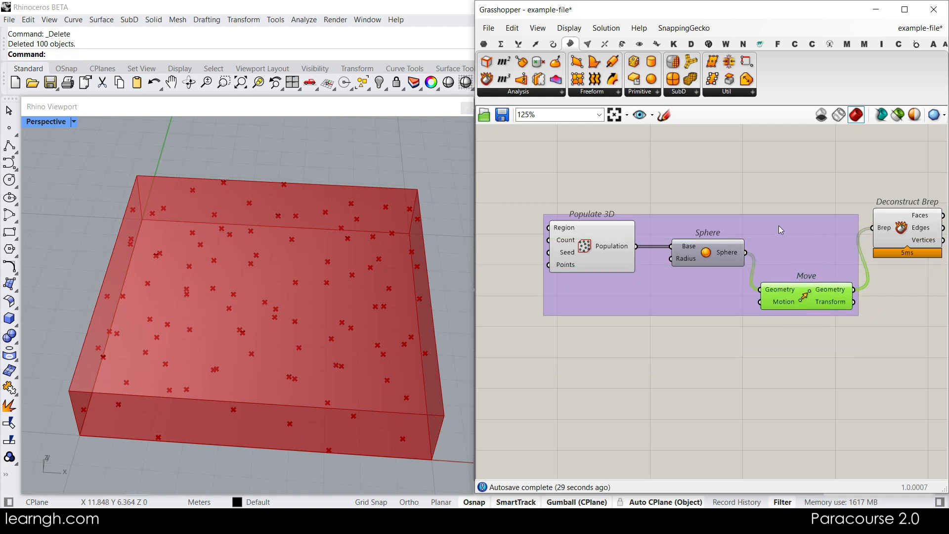
Step: Name the component group "Title"
scroll(778, 225, "up", 3)
right_click(751, 214)
left_click(784, 226)
type("Tity")
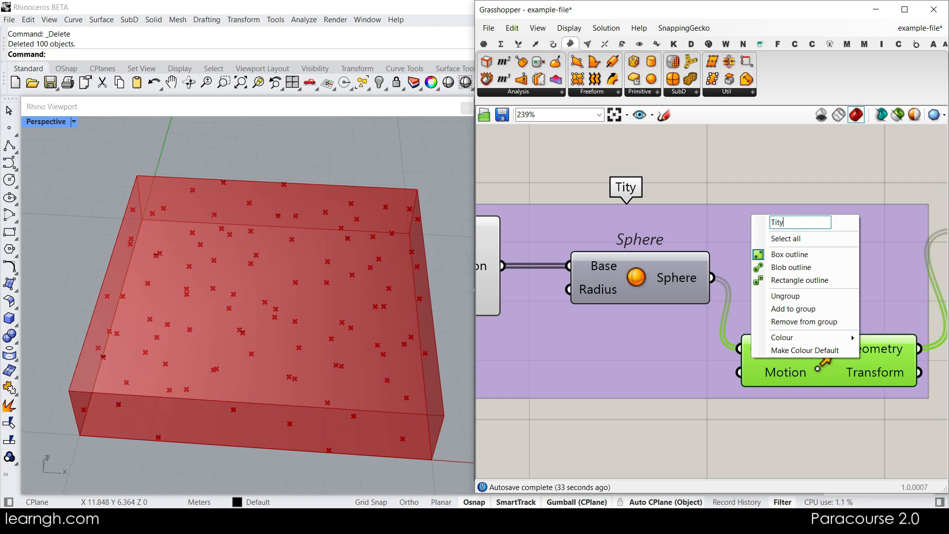
key("BackSpace")
type("le")
left_click(757, 175)
Step: Shift the Populate 3D component upward within the titled group and select the group
scroll(712, 239, "down", 3)
left_click_drag(517, 273, 521, 243)
left_click(642, 386)
right_click(745, 209)
left_click(702, 203)
middle_click(702, 203)
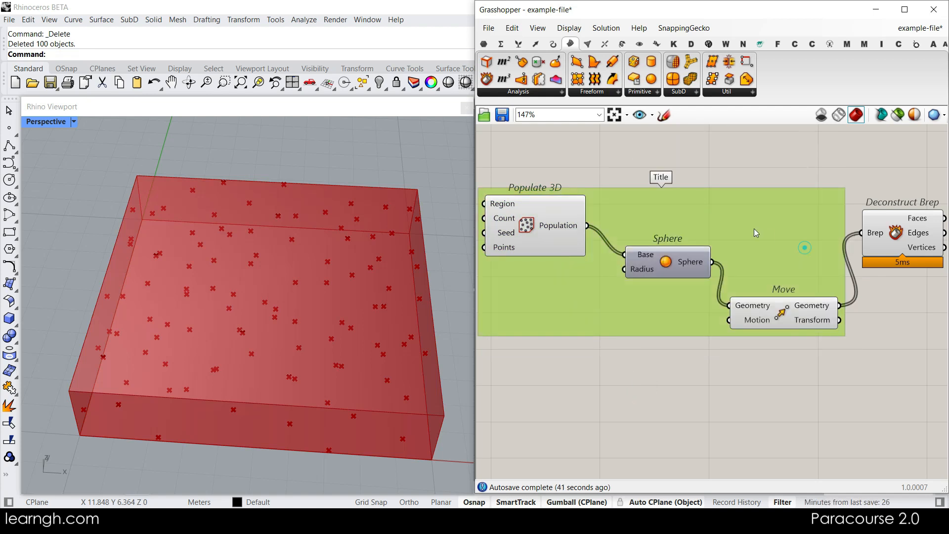
Step: Switch the group to a blob outline and bring Populate 3D and Move level with the Sphere component
right_click(754, 228)
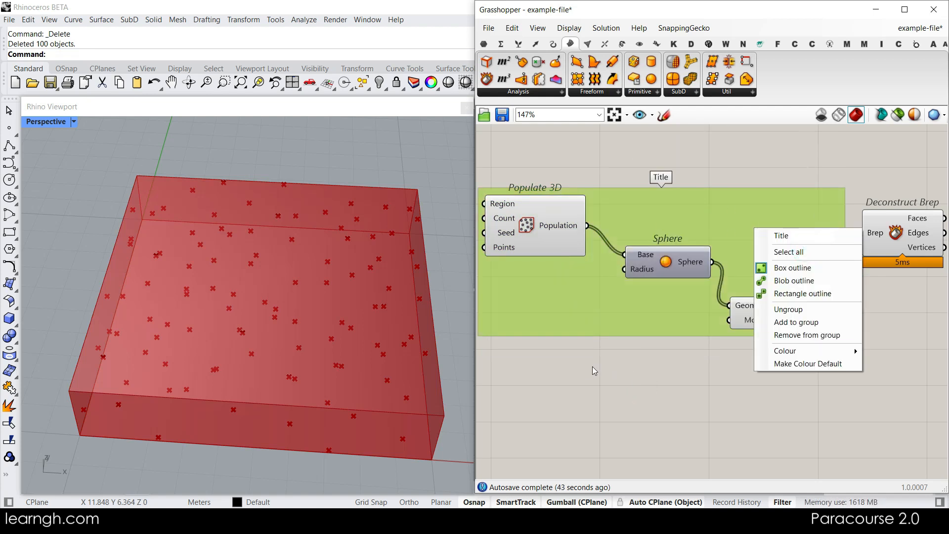
left_click(794, 281)
left_click_drag(553, 241, 576, 291)
left_click_drag(778, 319, 778, 278)
Step: Switch the group to a rectangle outline and rearrange its three components to test the shape
right_click(768, 227)
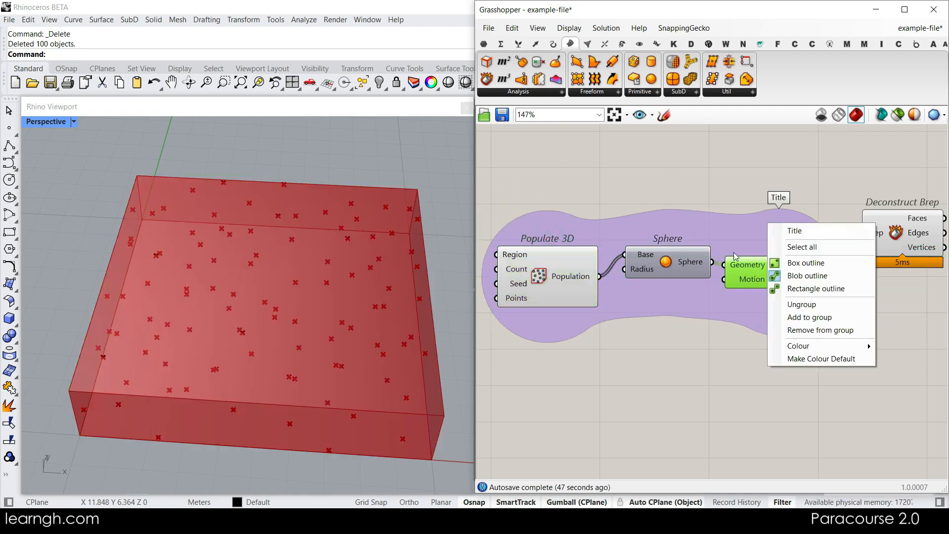
left_click(803, 289)
left_click_drag(556, 274, 550, 144)
left_click_drag(645, 268, 599, 322)
left_click_drag(792, 281, 790, 248)
right_click_drag(655, 226, 719, 274)
left_click_drag(634, 194, 616, 288)
left_click_drag(828, 296, 695, 328)
Step: Set the group back to a box outline and reposition the Move and Sphere components inside it
right_click(744, 295)
left_click(761, 330)
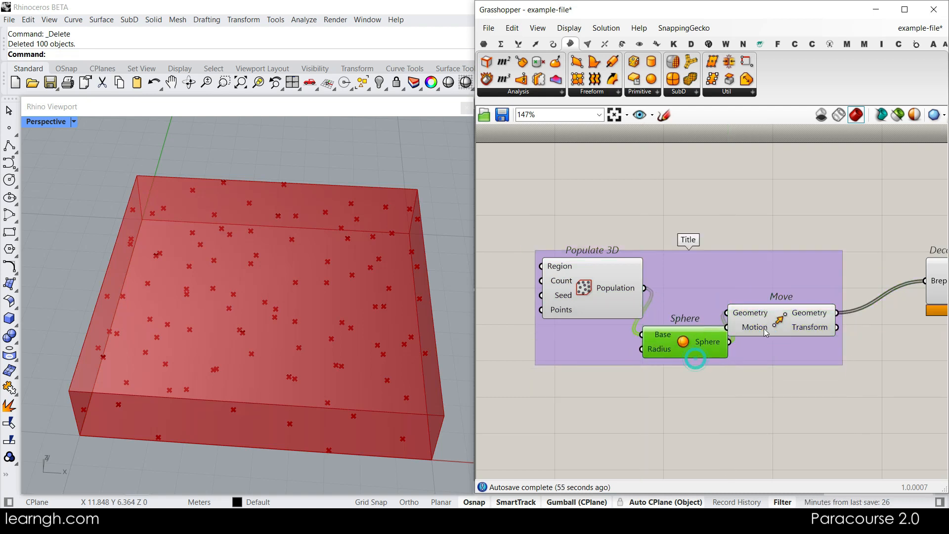
left_click_drag(775, 316, 811, 325)
left_click_drag(691, 339, 727, 285)
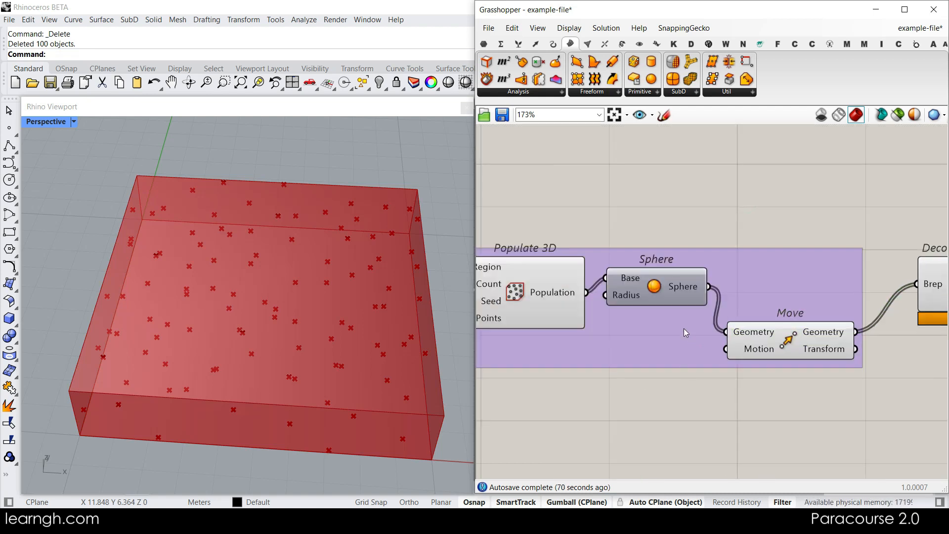
Step: Remove the Sphere component from the group and place it above the group's box
mouse_move(649, 352)
right_mouse_down()
mouse_move(748, 290)
mouse_move(654, 337)
right_mouse_up()
mouse_move(672, 284)
left_mouse_down()
mouse_move(685, 284)
mouse_move(667, 289)
left_mouse_up()
scroll(667, 290, "up", 2)
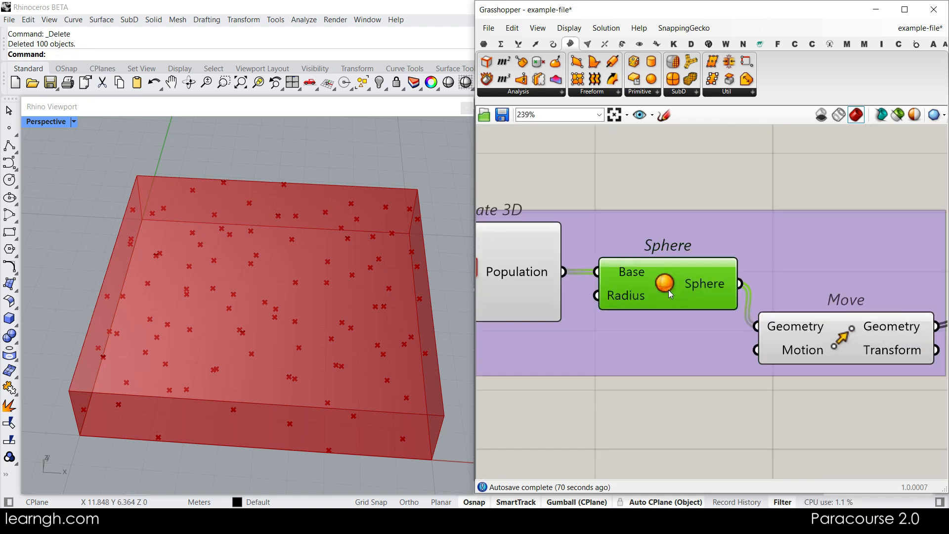
right_click(802, 269)
left_click(830, 347)
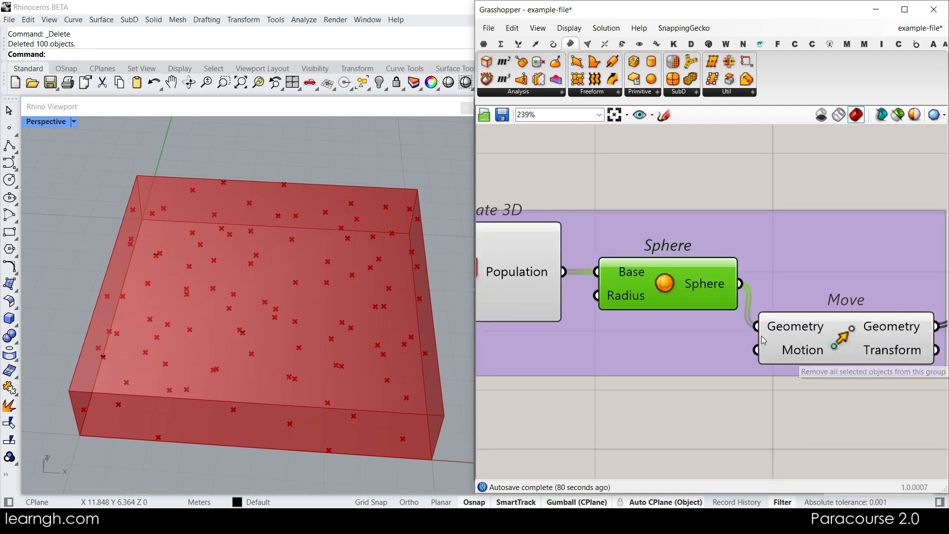
scroll(762, 340, "down", 3)
left_click_drag(658, 307, 661, 195)
left_click_drag(678, 381, 733, 359)
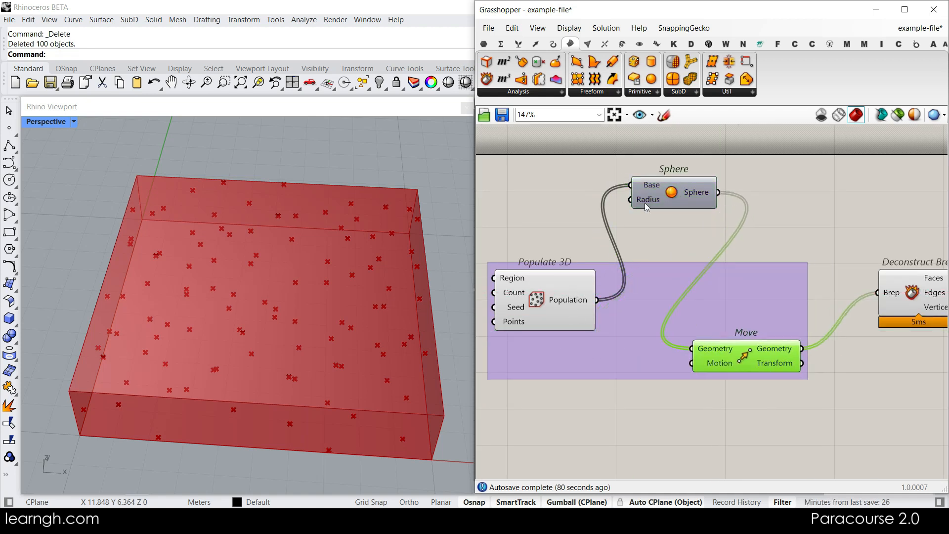
Step: Add the Sphere component back to the group and lower it between Populate 3D and Move
left_click(675, 197)
scroll(668, 207, "up", 3)
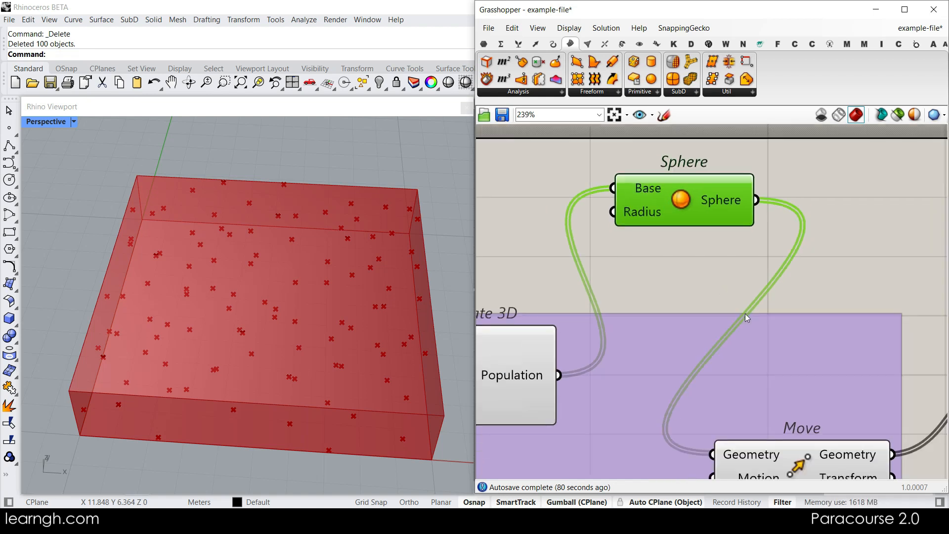
right_click(764, 338)
left_click(806, 433)
left_click_drag(669, 200, 674, 353)
right_click_drag(840, 366, 849, 221)
Step: Shift the Sphere component closer to Populate 3D and slightly lower within the group
right_click(851, 225)
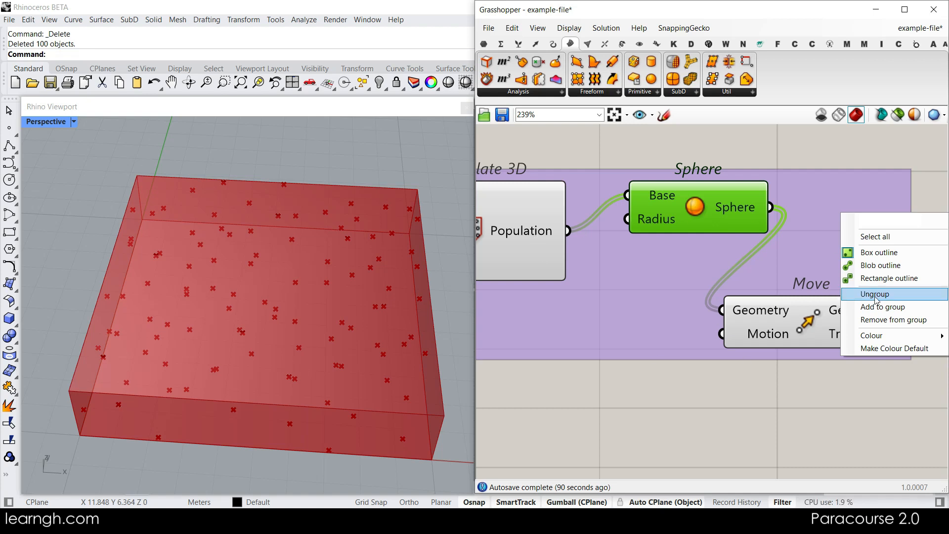
right_click_drag(660, 266, 713, 296)
left_click_drag(750, 242, 718, 268)
right_click_drag(724, 340, 718, 240)
Step: Recolour the group opaque yellow (R 255, G 255, B 0, A 255) and make it the default group colour
right_click(718, 237)
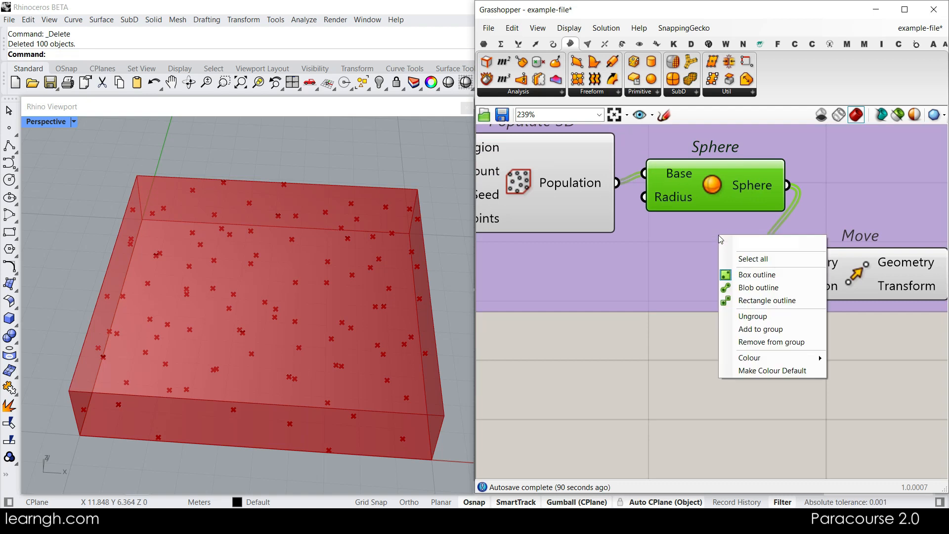
mouse_move(782, 361)
left_click_drag(674, 356, 629, 394)
left_click_drag(656, 479, 709, 479)
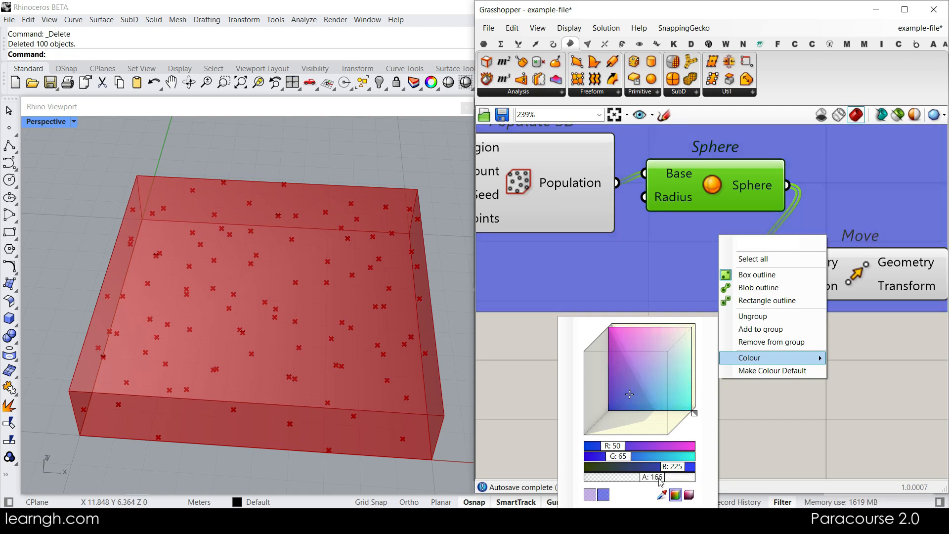
left_click_drag(696, 417, 686, 341)
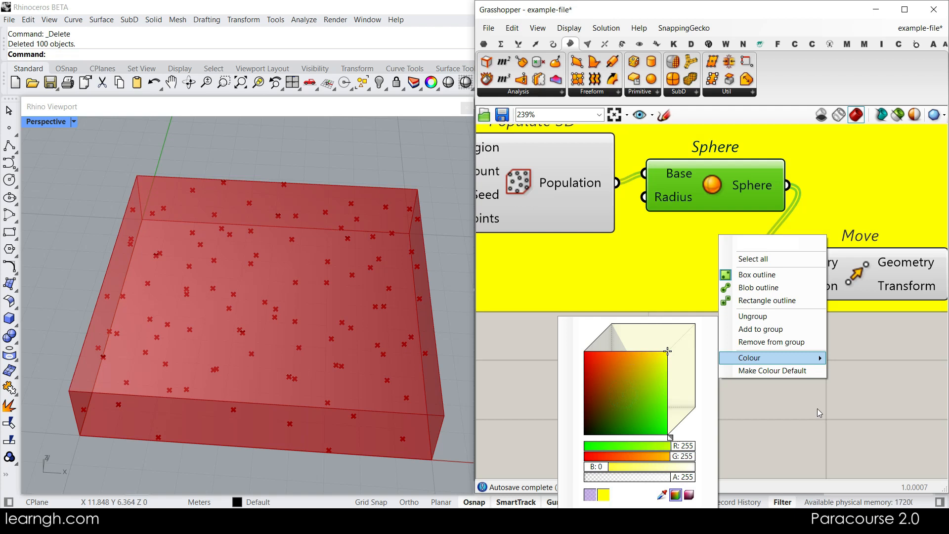
left_click(788, 371)
scroll(636, 292, "down", 5)
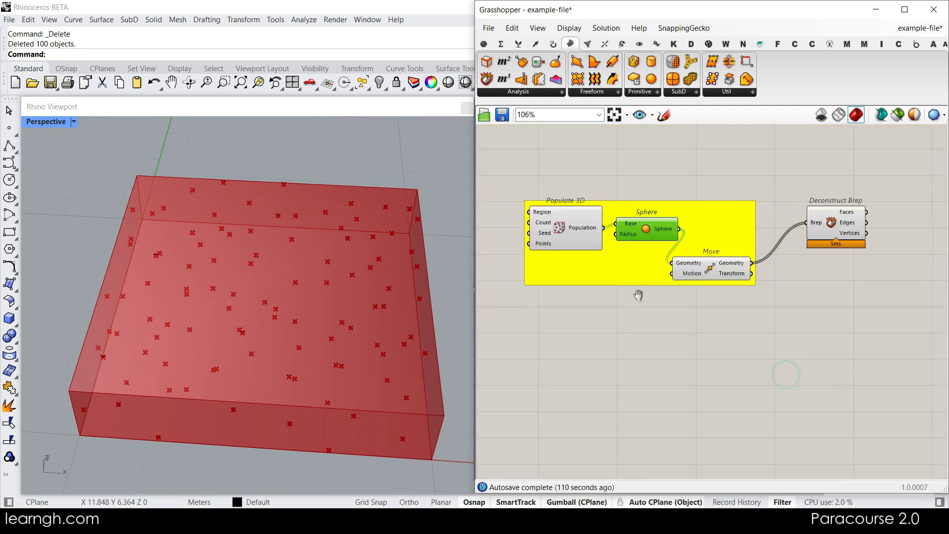
Step: Put the Deconstruct Brep component into its own group using the default colour
left_click_drag(662, 203, 758, 311)
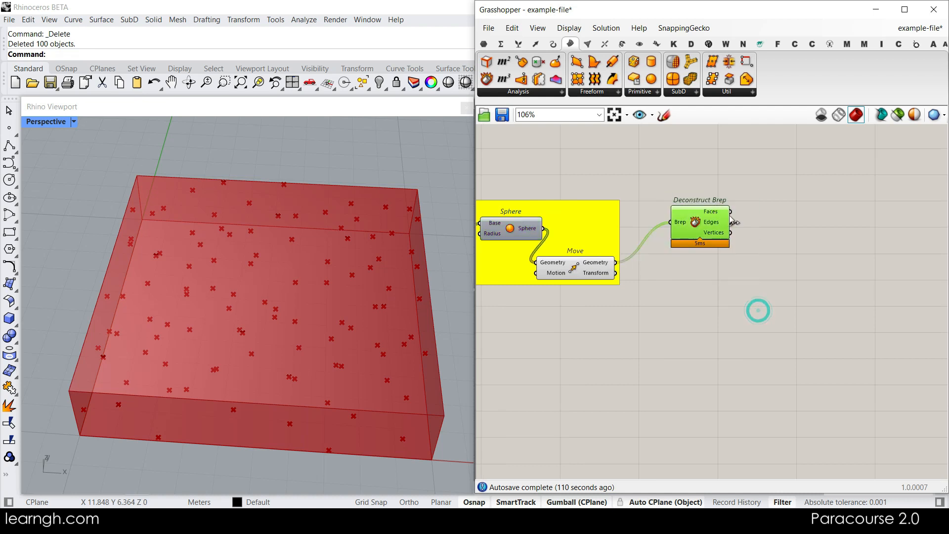
middle_click(760, 211)
left_click(765, 190)
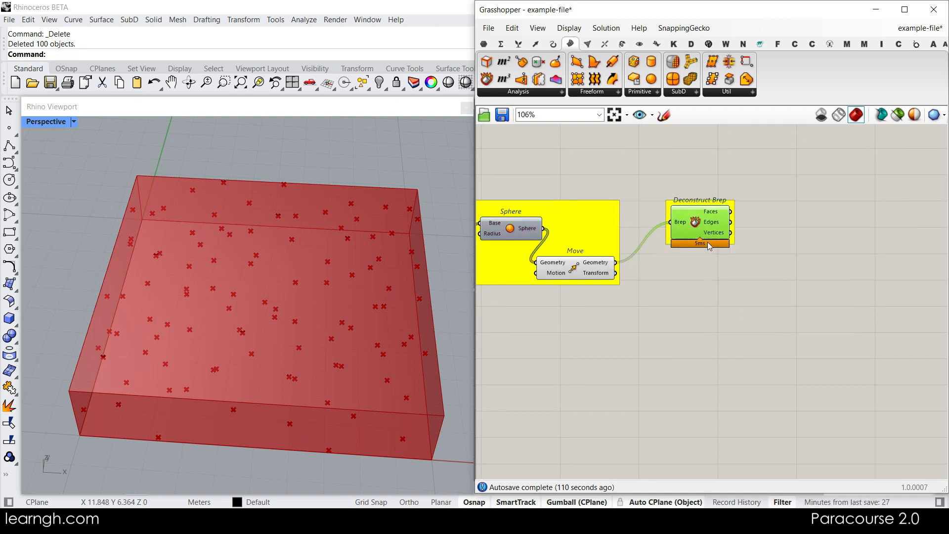
scroll(732, 291, "up", 4)
scroll(703, 259, "down", 4)
right_click_drag(633, 272, 809, 296)
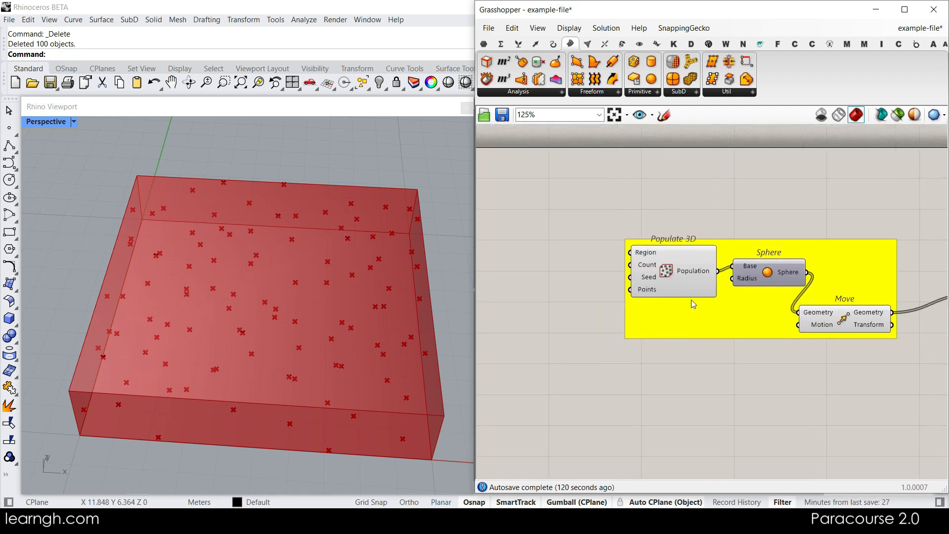
Step: Move Populate 3D and Sphere away from Move within the yellow group, lining up Sphere's Base input with the Population output
scroll(691, 300, "up", 1)
left_click_drag(686, 282, 630, 292)
left_click_drag(751, 279, 711, 295)
right_click_drag(791, 294, 807, 259)
scroll(866, 236, "up", 3)
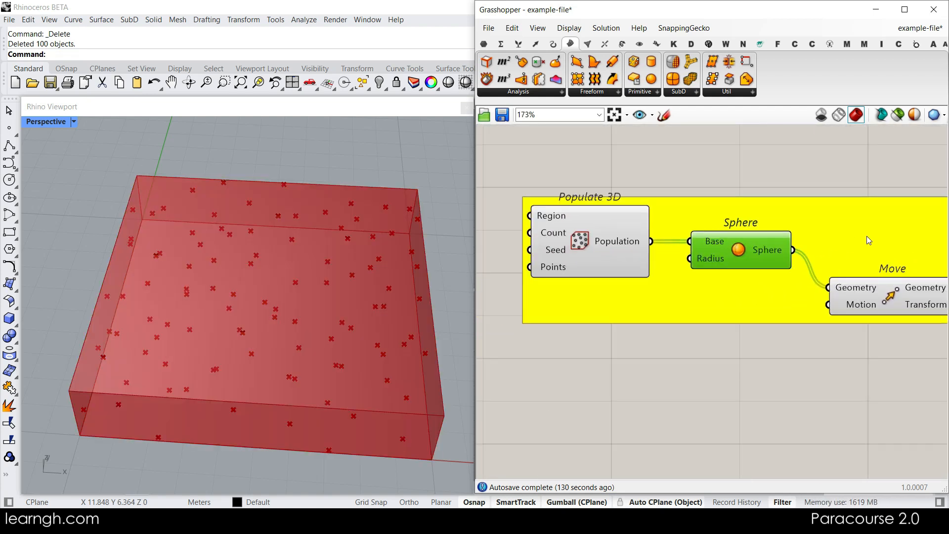
Step: Select all the components contained in the yellow group around Populate 3D, Sphere and Move
right_click(821, 231)
left_click(849, 248)
scroll(748, 283, "down", 3)
scroll(632, 255, "down", 6)
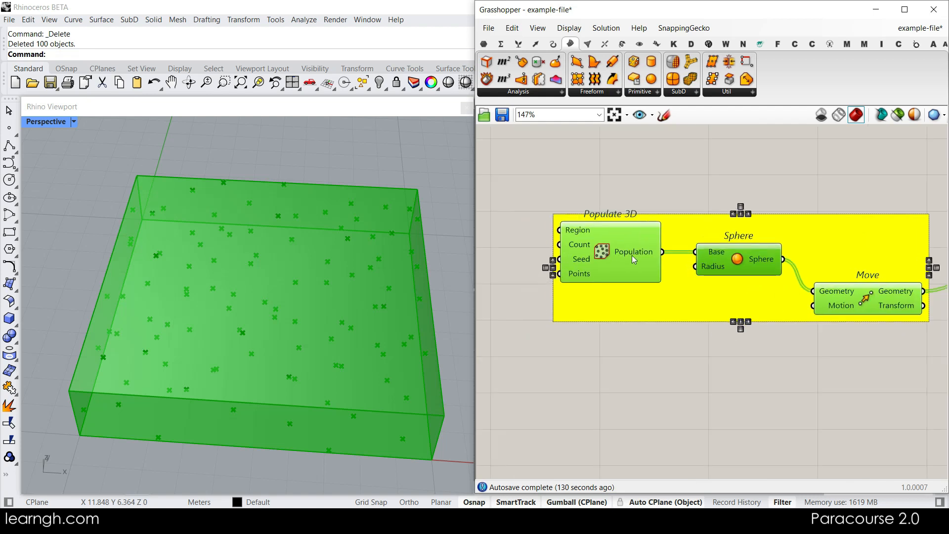
Step: Select the Populate 3D, Sphere and Move group itself and shift it slightly on the canvas
left_click(657, 303)
mouse_move(634, 273)
left_mouse_down()
mouse_move(596, 302)
mouse_move(633, 233)
mouse_move(629, 265)
left_mouse_up()
scroll(630, 266, "up", 4)
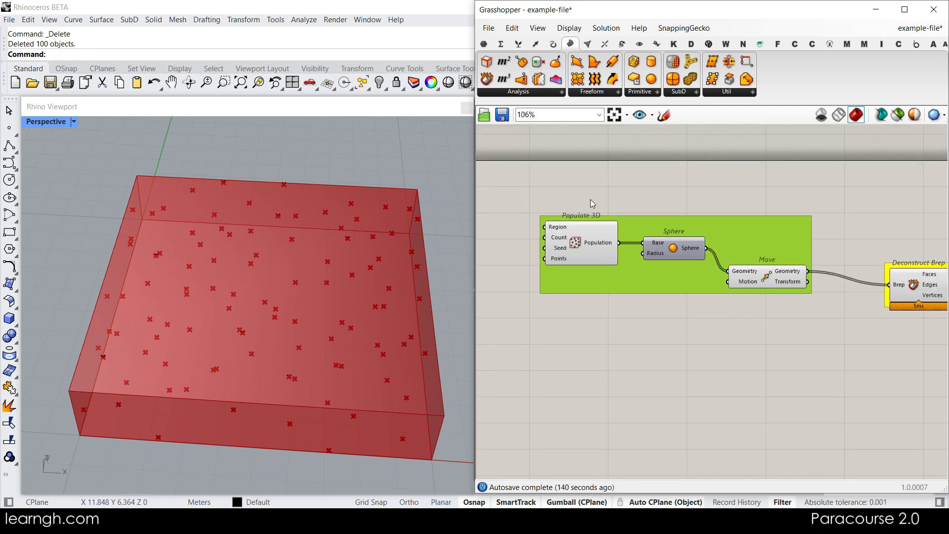
Step: Turn off Draw Full Names and pull Sphere and Move closer to Populate 3D, with Move level with Sphere
scroll(590, 200, "up", 3)
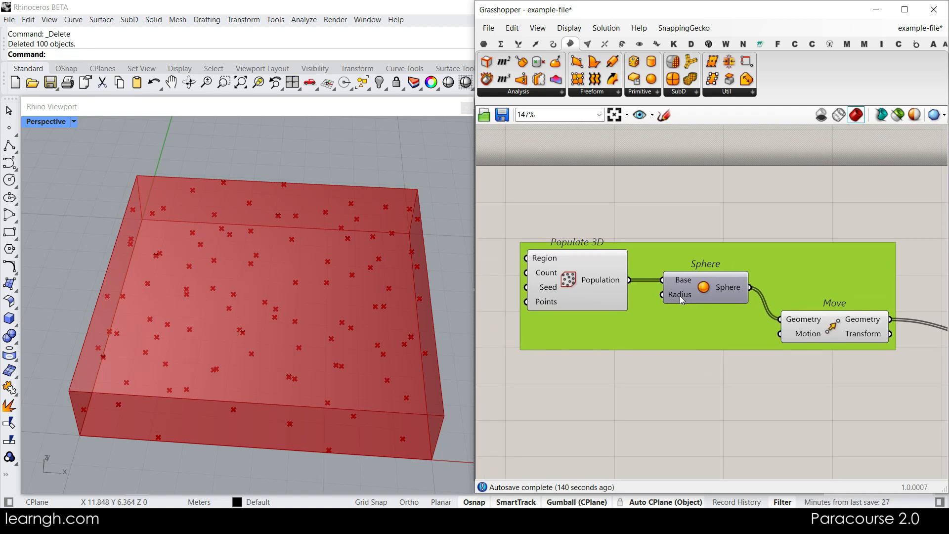
left_click(569, 29)
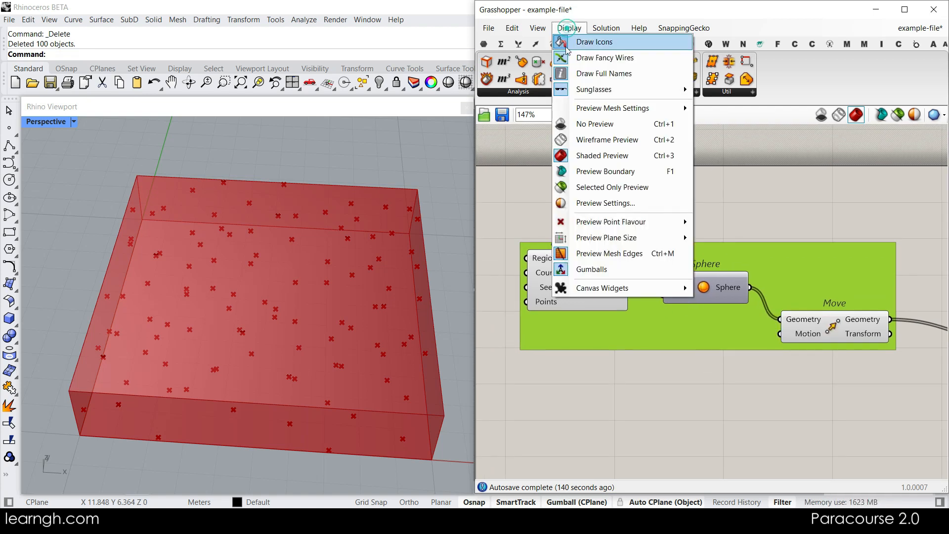
left_click(577, 75)
left_click_drag(695, 276, 626, 276)
left_click_drag(835, 322, 713, 297)
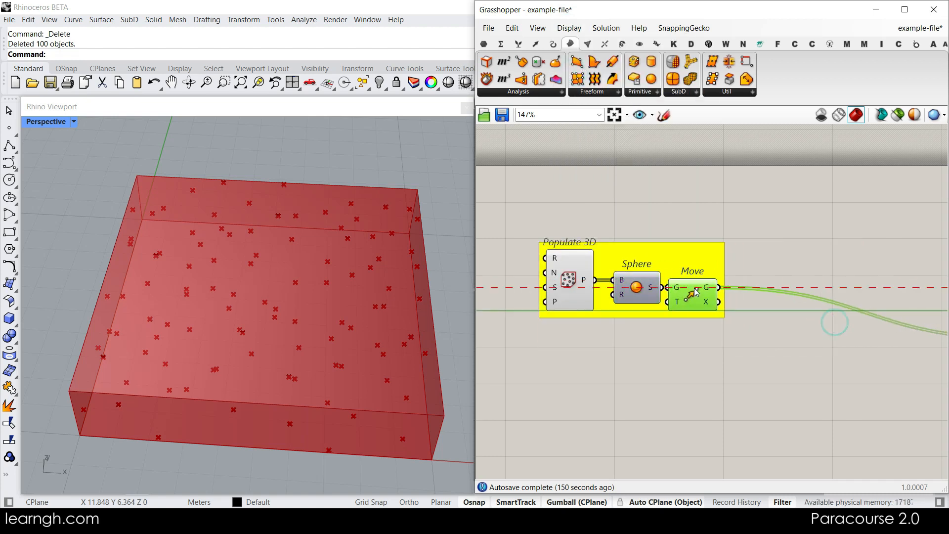
left_click(574, 349)
scroll(574, 349, "up", 3)
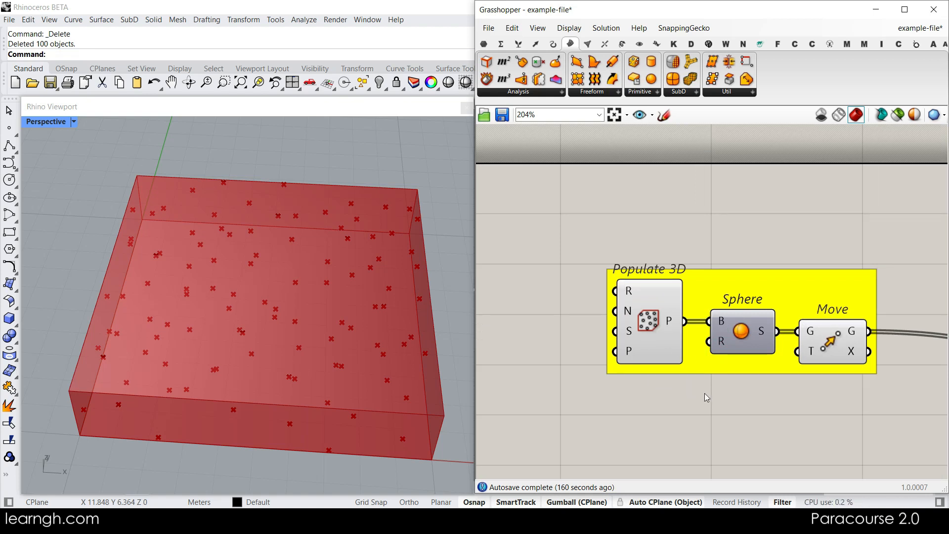
left_click(568, 28)
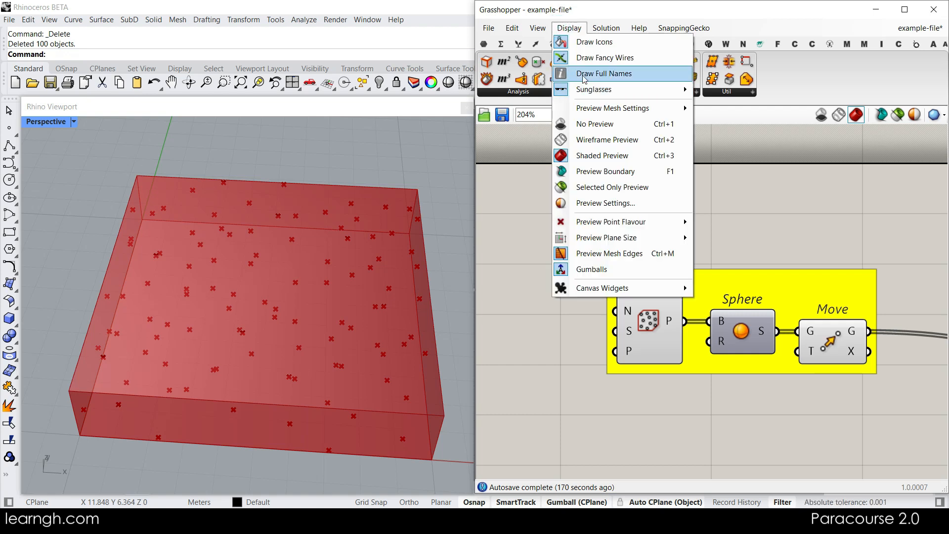
left_click(795, 221)
right_click_drag(795, 217, 714, 292)
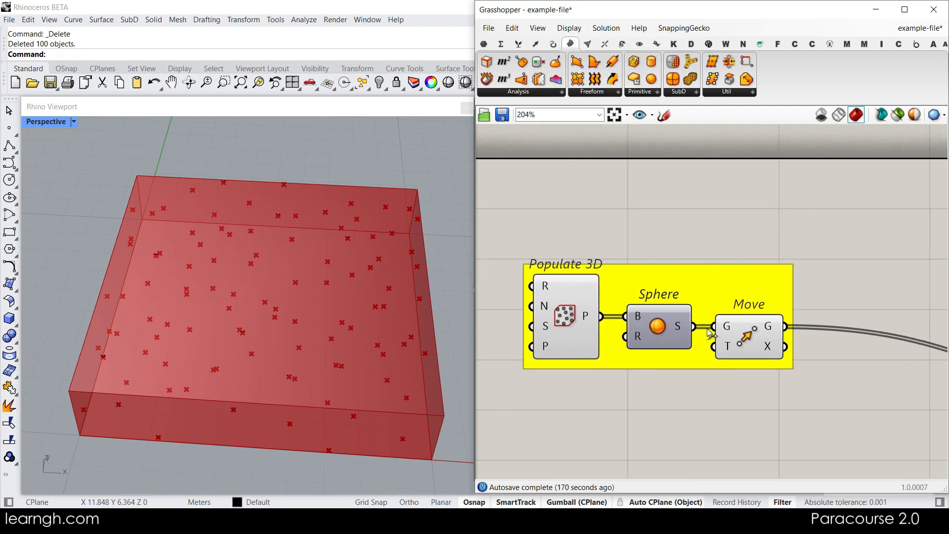
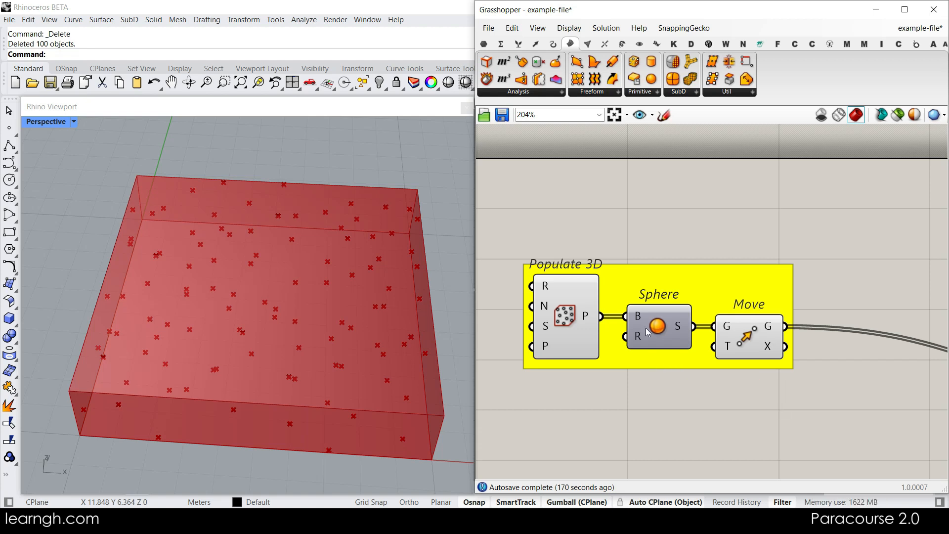
left_click(570, 28)
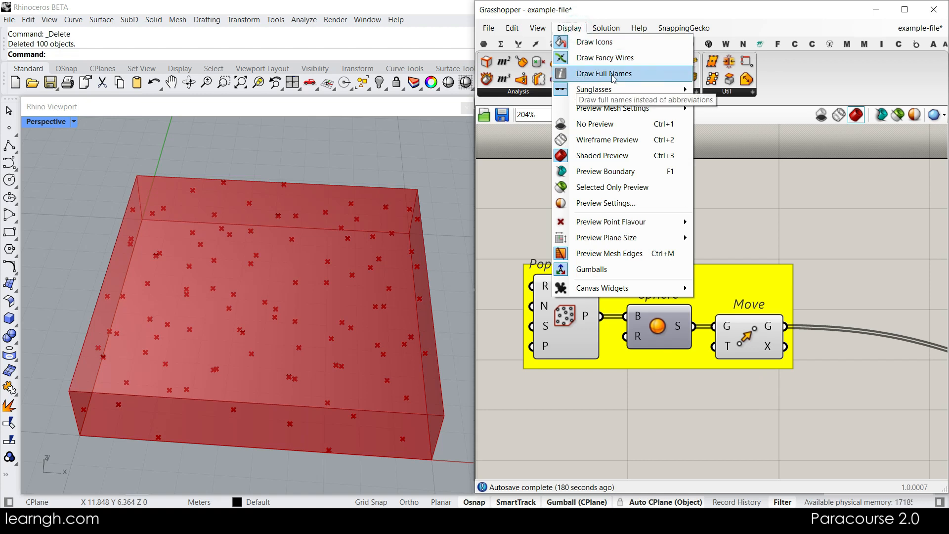
left_click(744, 220)
Step: Sketch a freehand squiggle on the canvas above the Sphere component
scroll(742, 322, "up", 4)
scroll(698, 283, "down", 2)
right_click_drag(698, 282, 693, 264)
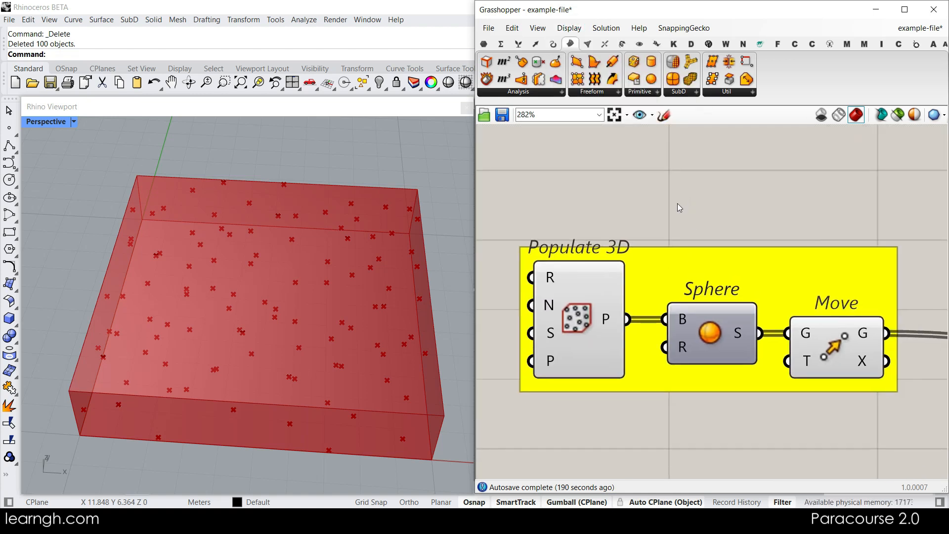
left_click(665, 121)
mouse_move(708, 193)
left_mouse_down()
mouse_move(688, 197)
mouse_move(773, 233)
mouse_move(783, 206)
mouse_move(766, 190)
left_mouse_up()
left_click(724, 136)
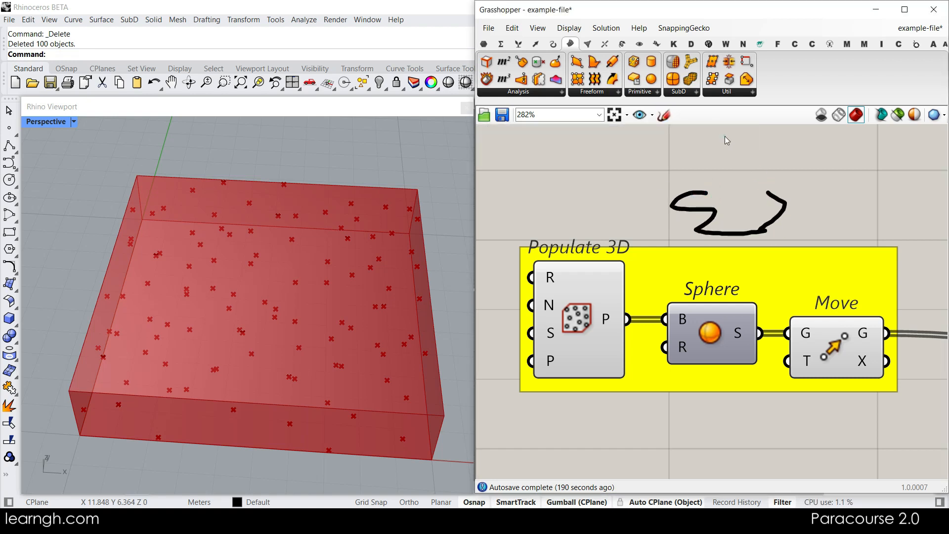
Step: Send the freehand sketch to Rhino as a curve and bring it into view in the Perspective viewport
right_click(699, 195)
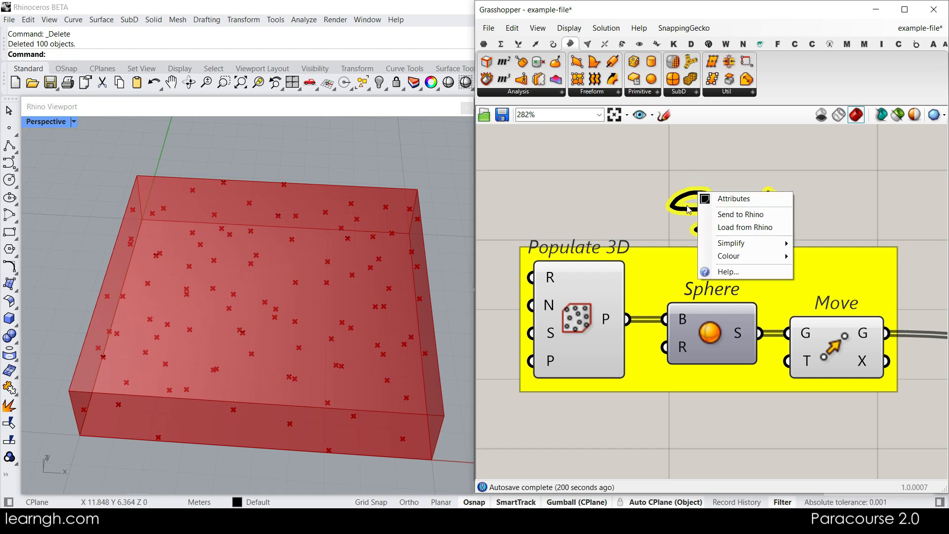
left_click(738, 218)
scroll(291, 283, "down", 15)
right_click_drag(291, 293, 292, 326)
scroll(409, 323, "up", 6)
scroll(410, 323, "up", 5)
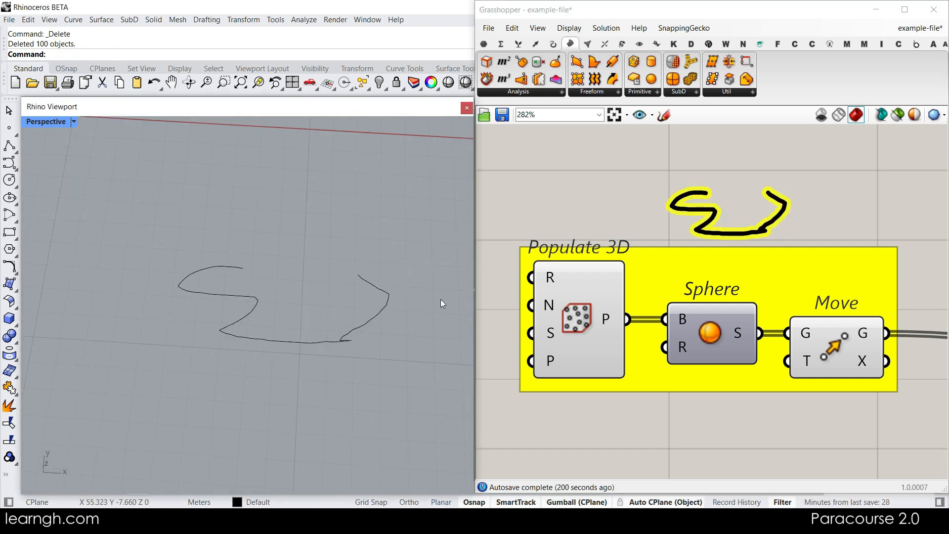
Step: Draw a smooth five-point, degree 3 control point curve around the sent squiggle in the Rhino viewport
left_click(9, 164)
left_click(254, 247)
left_click(132, 241)
left_click(129, 366)
left_click(275, 281)
left_click(419, 333)
right_click(419, 334)
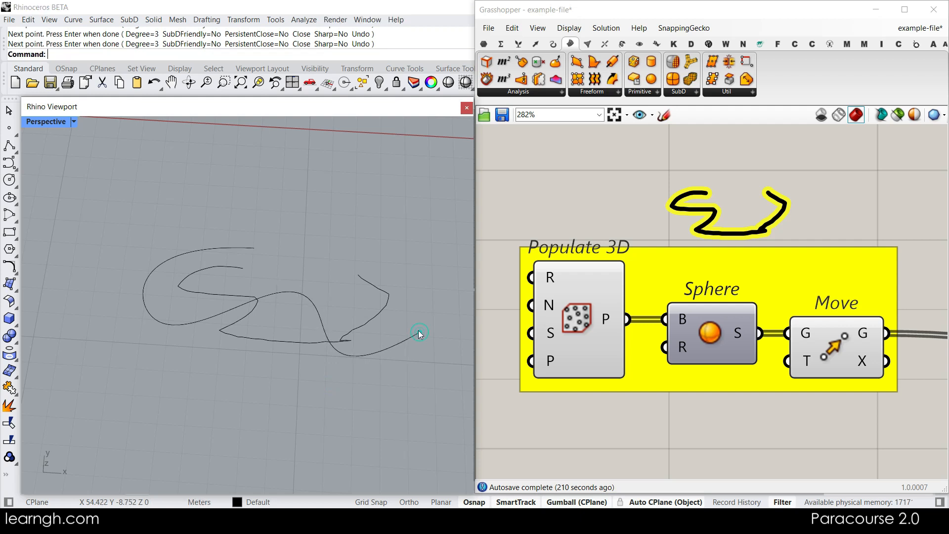
scroll(321, 236, "up", 7)
scroll(320, 267, "down", 7)
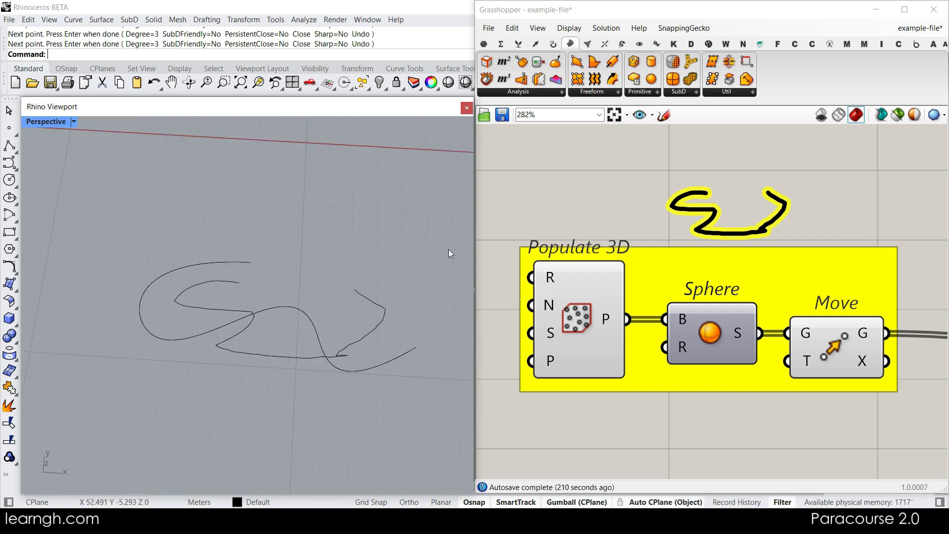
left_click(701, 210)
right_click(702, 212)
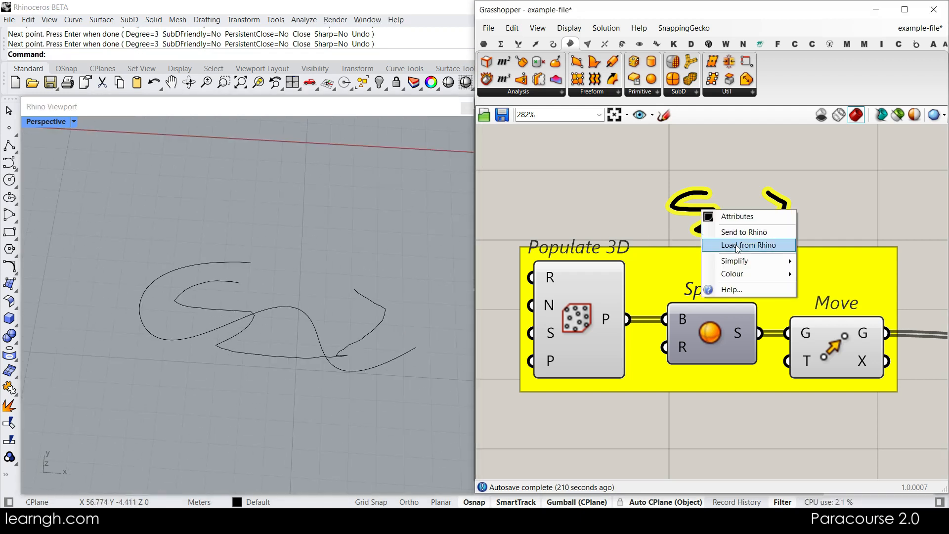
left_click(336, 240)
Step: Move the smooth control point curve next to the populated box at the Rhino origin
scroll(307, 342, "down", 10)
scroll(298, 338, "up", 4)
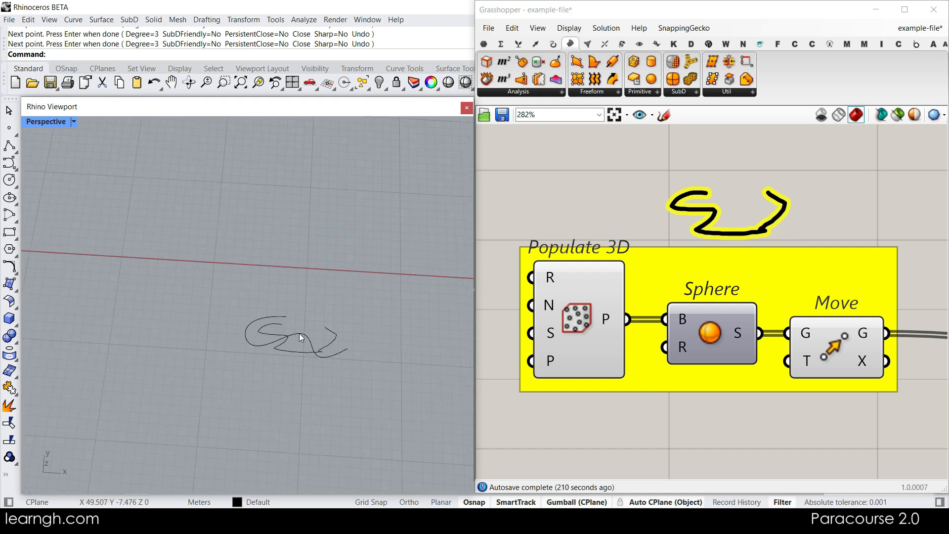
scroll(662, 291, "down", 6)
scroll(328, 318, "down", 5)
scroll(183, 290, "up", 2)
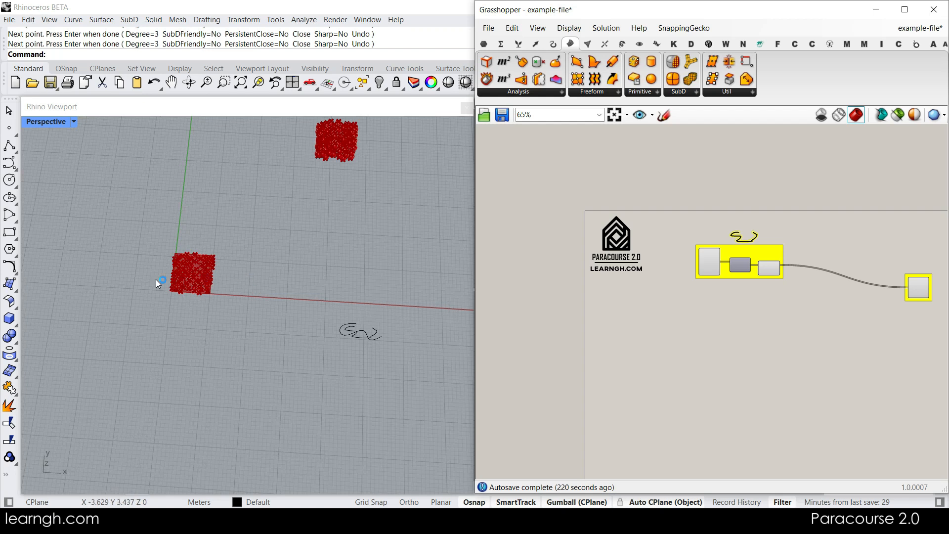
mouse_move(347, 337)
left_mouse_down()
mouse_move(279, 286)
mouse_move(186, 282)
left_mouse_up()
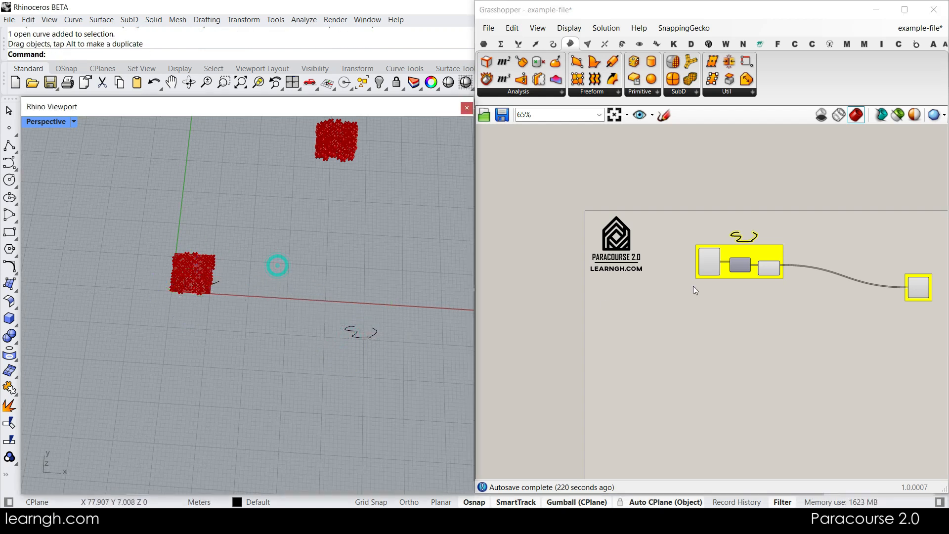
Step: Replace the canvas sketch's shape by loading the smooth curve from Rhino
scroll(746, 242, "up", 6)
right_click(747, 239)
left_click(775, 275)
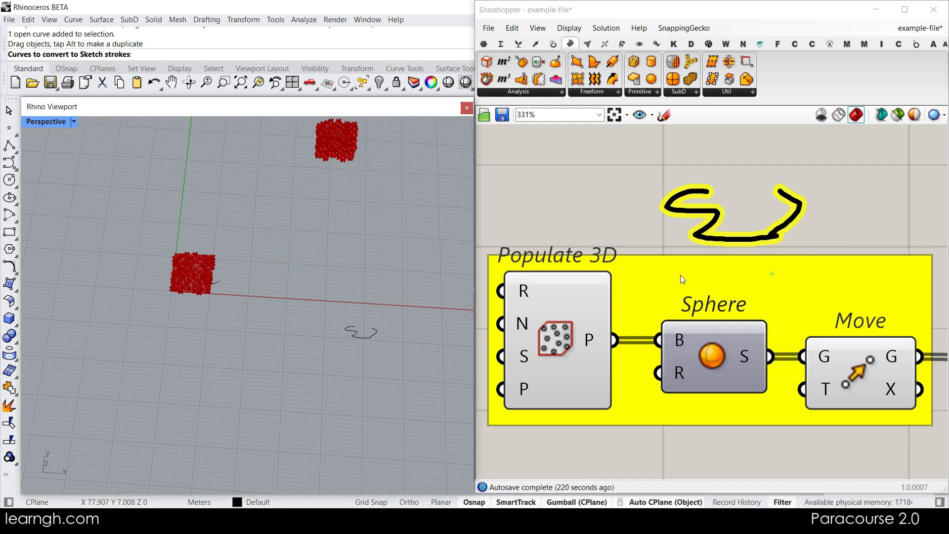
key("Return")
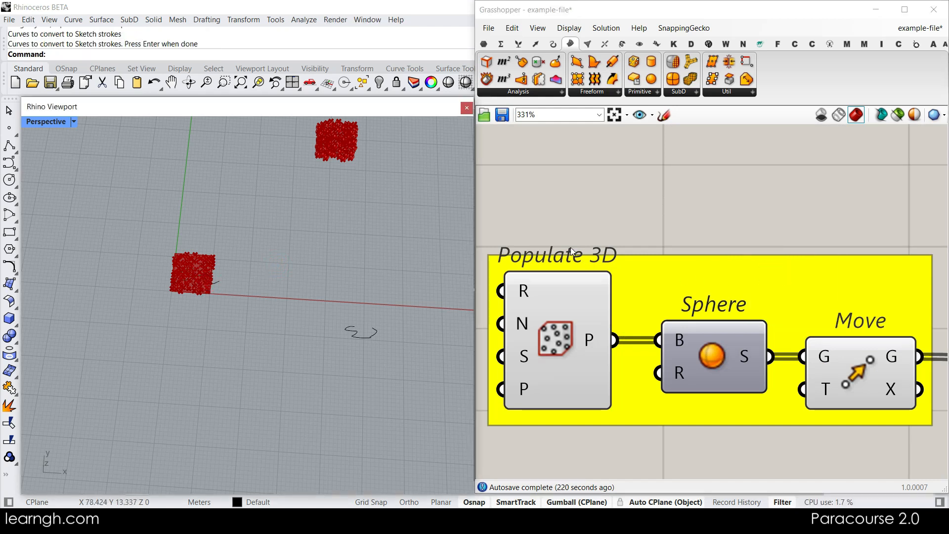
scroll(570, 247, "down", 5)
scroll(609, 223, "up", 4)
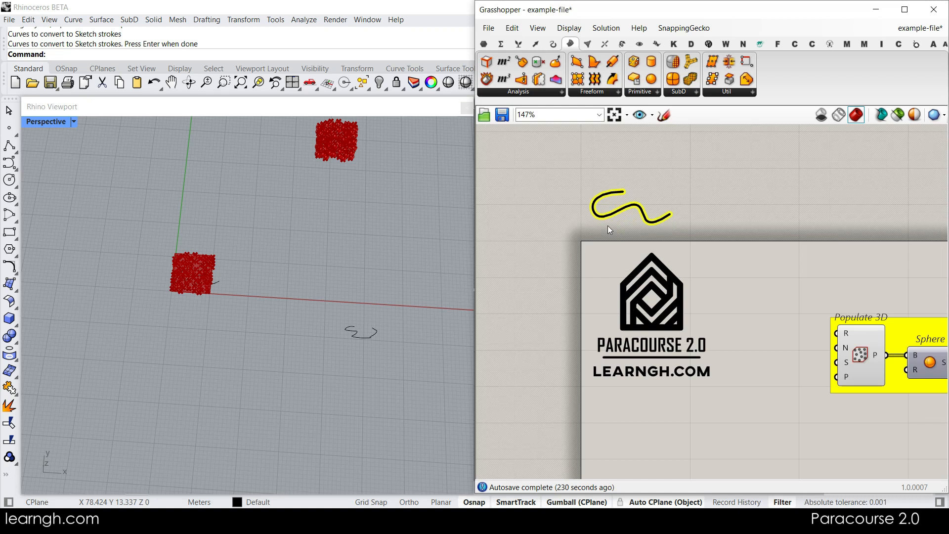
scroll(192, 263, "up", 2)
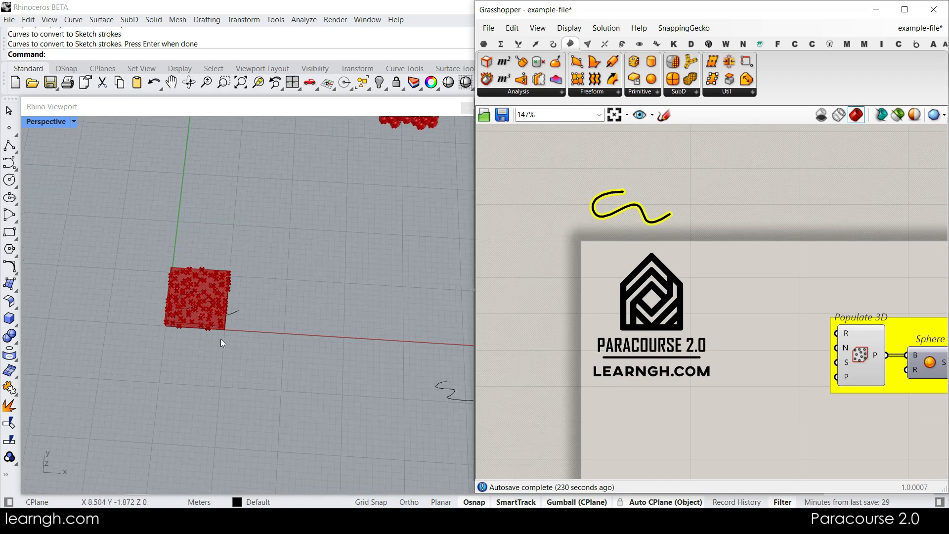
Step: Move the loaded sketch on the canvas back to just above the Sphere component and deselect it
right_click_drag(692, 230, 514, 219)
mouse_move(484, 208)
left_mouse_down()
mouse_move(770, 290)
mouse_move(798, 288)
left_mouse_up()
scroll(797, 287, "up", 3)
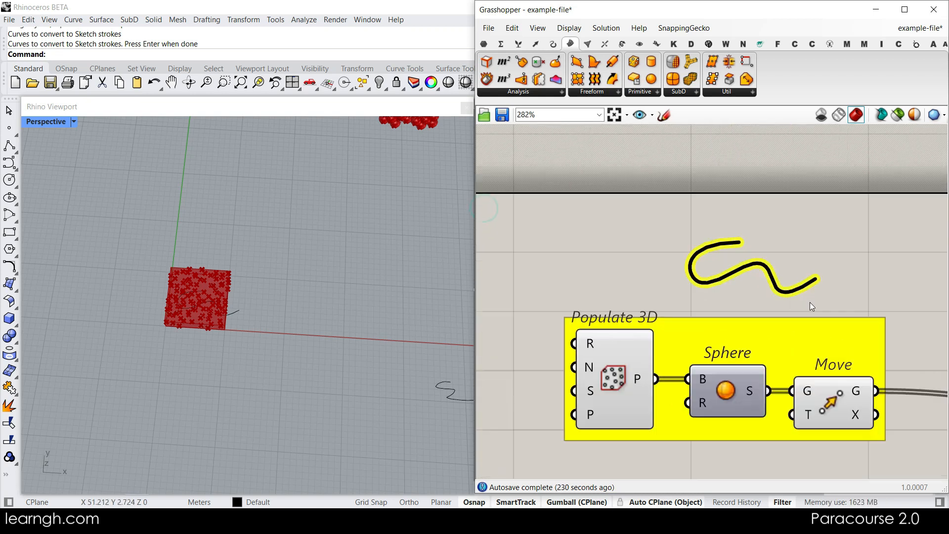
right_click_drag(729, 322, 654, 332)
scroll(695, 294, "up", 3)
left_click(728, 209)
scroll(297, 305, "down", 6)
scroll(369, 344, "up", 7)
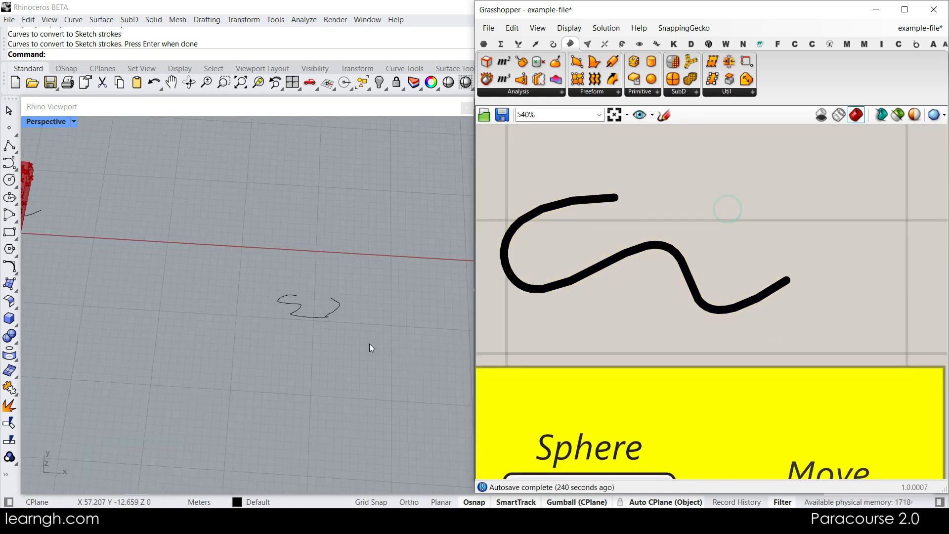
Step: Restyle the sketch as a red dashed line with a width of 1
left_click(640, 254)
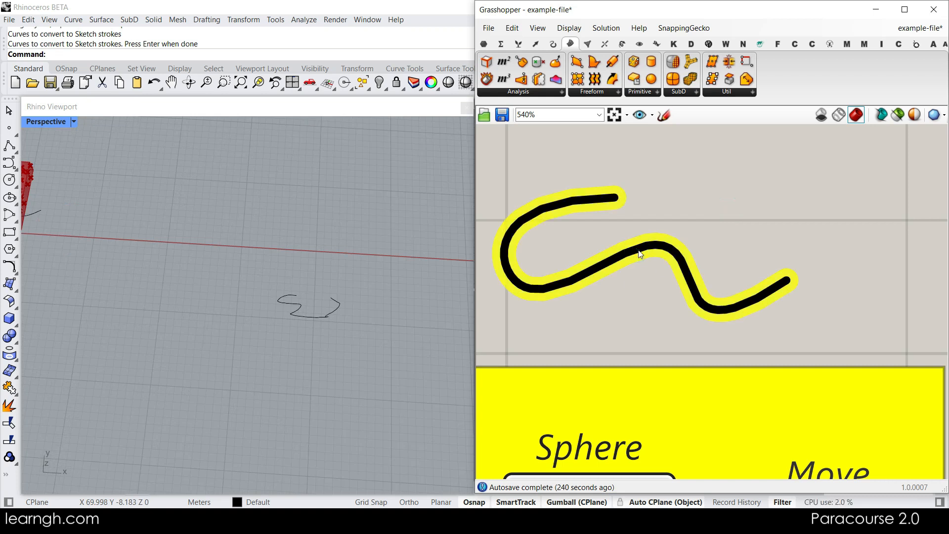
double_click(637, 252)
mouse_move(515, 250)
left_mouse_down()
mouse_move(546, 171)
mouse_move(513, 169)
mouse_move(563, 167)
mouse_move(513, 168)
left_mouse_up()
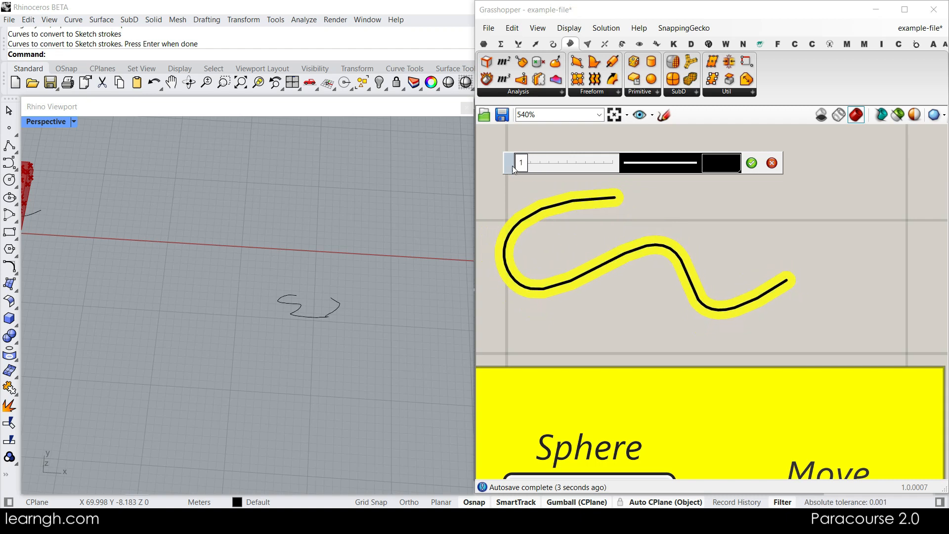
left_click(670, 164)
left_click(685, 188)
left_click(671, 165)
left_click(687, 200)
left_click(721, 162)
left_click_drag(761, 215, 733, 202)
left_click(682, 211)
left_click(751, 162)
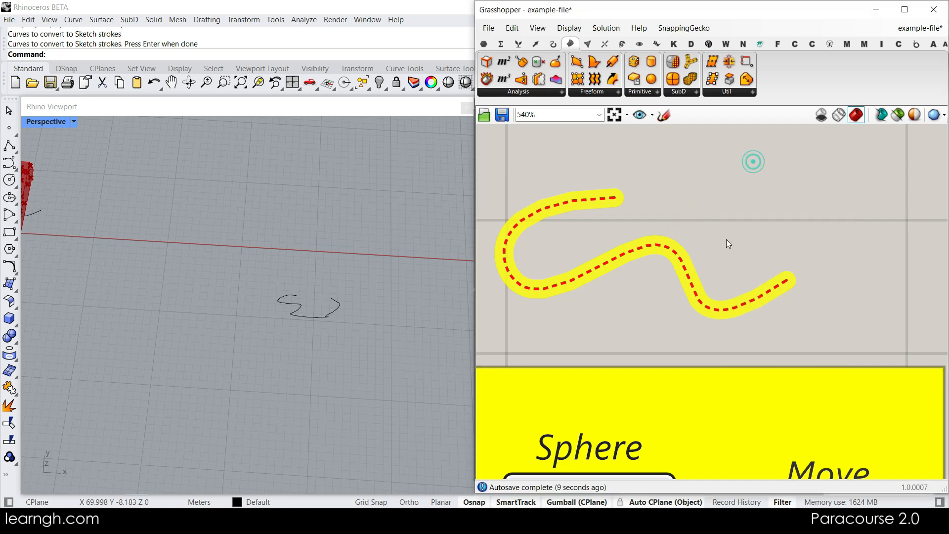
Step: Add the red dashed sketch to the yellow group containing Populate 3D, Sphere and Move
scroll(725, 242, "down", 5)
left_click_drag(681, 247, 660, 259)
left_click(733, 243)
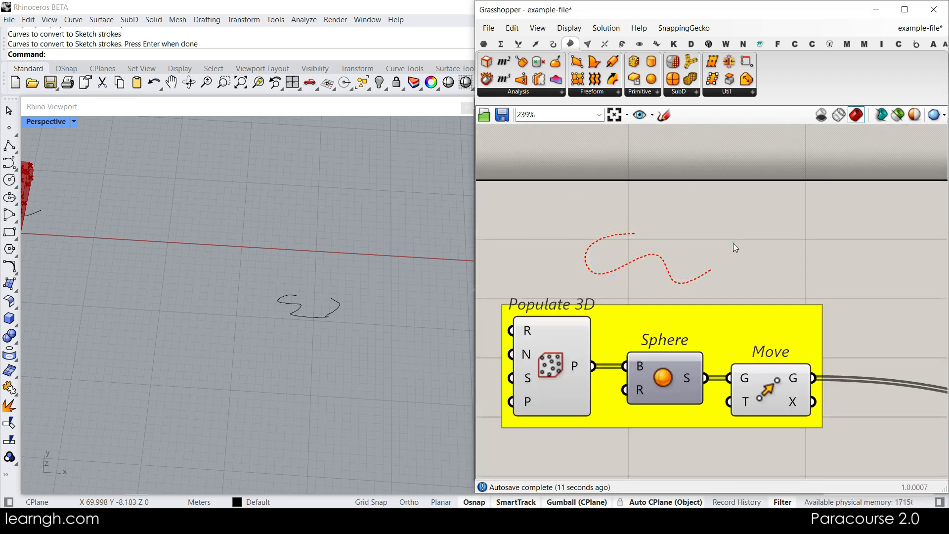
left_click(664, 267)
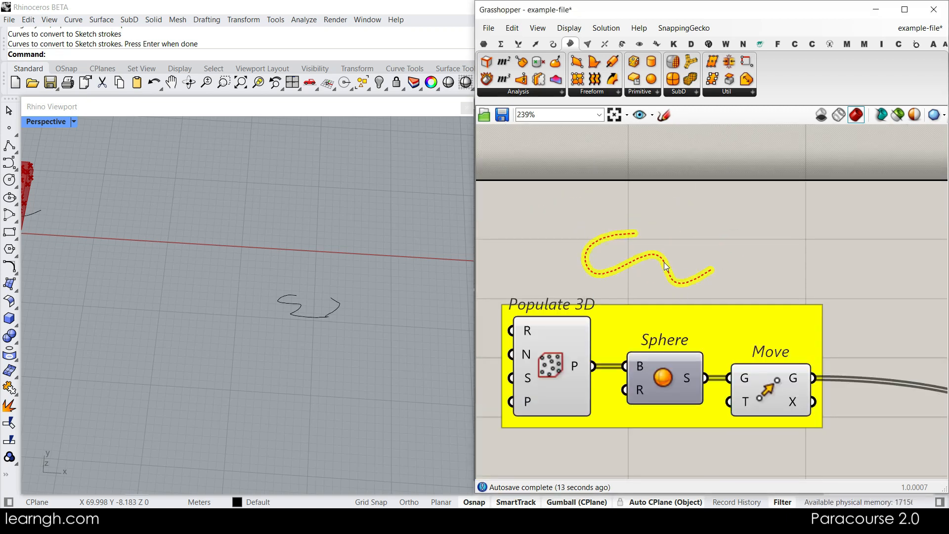
right_click(665, 313)
left_click(721, 410)
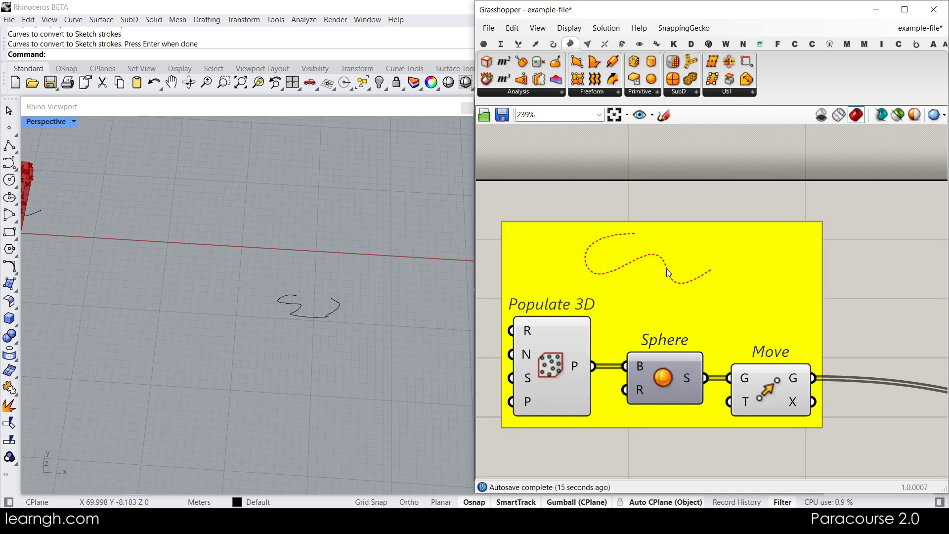
Step: Place a Scribble text object above the yellow group
scroll(728, 327, "up", 3)
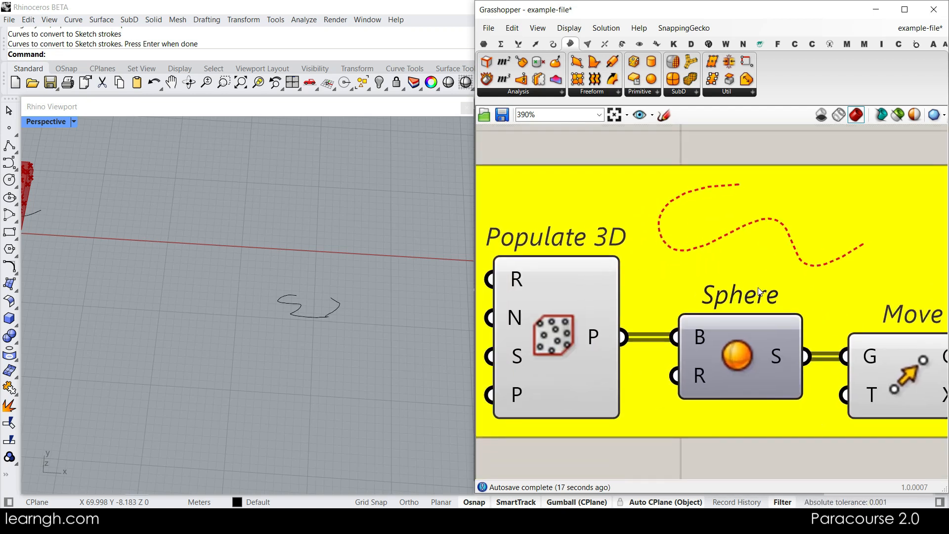
scroll(690, 256, "down", 1)
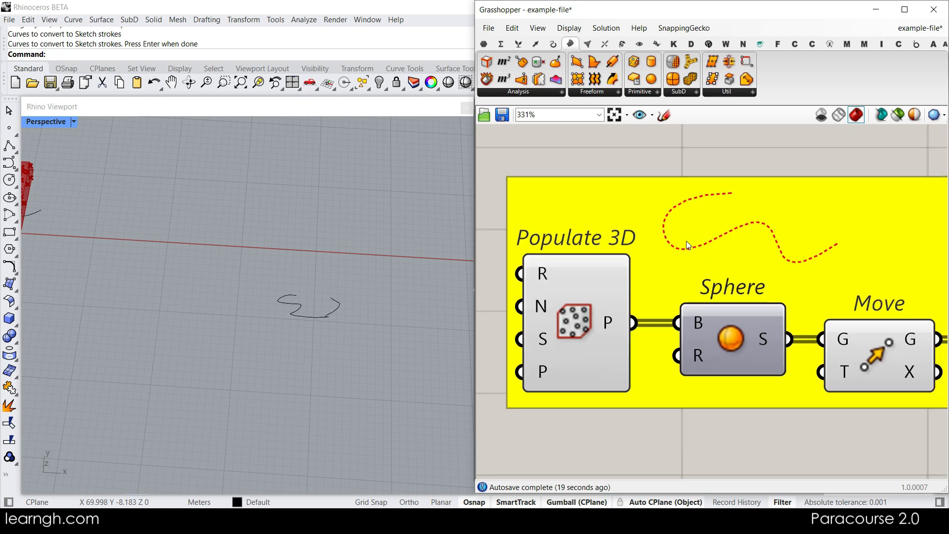
left_click(484, 44)
left_click(770, 94)
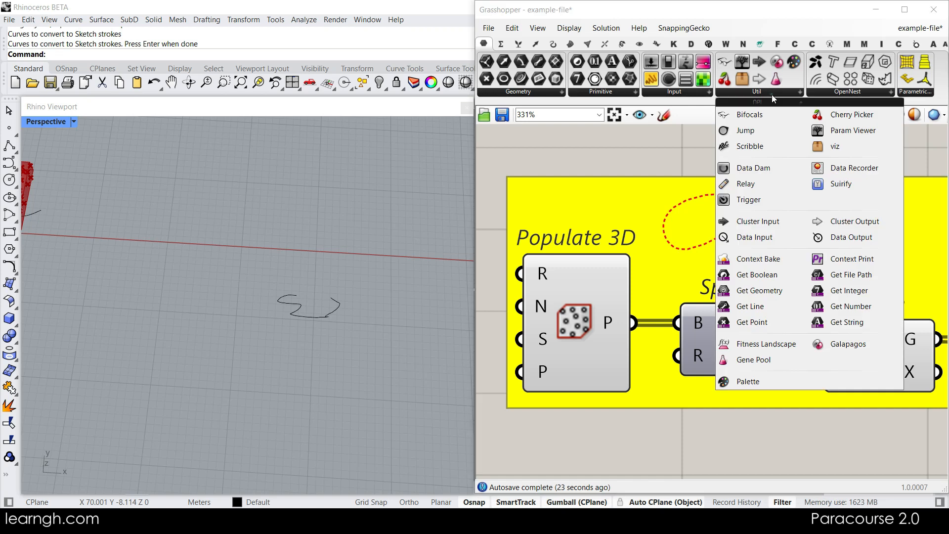
left_click(750, 146)
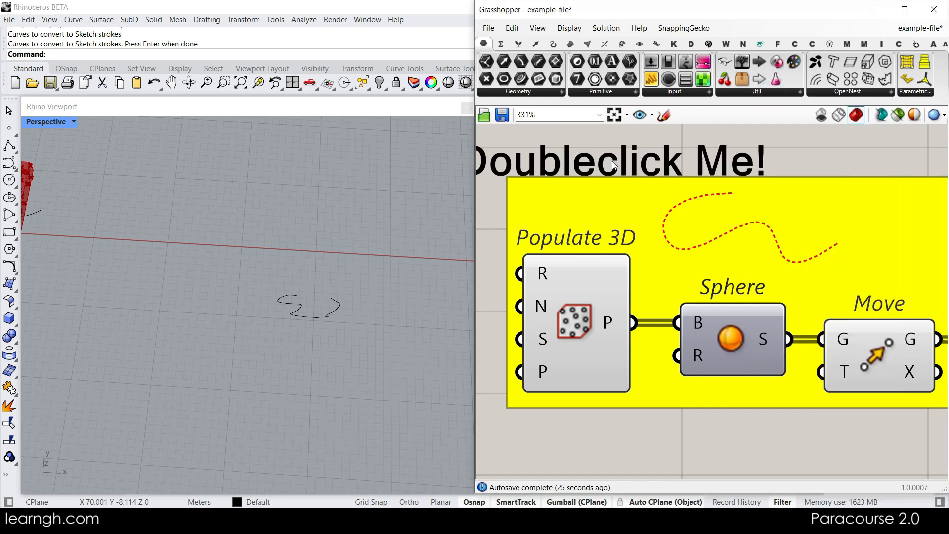
left_click(673, 225)
Step: Change the Scribble's text to "Some additional info." and set its size to 24
double_click(675, 239)
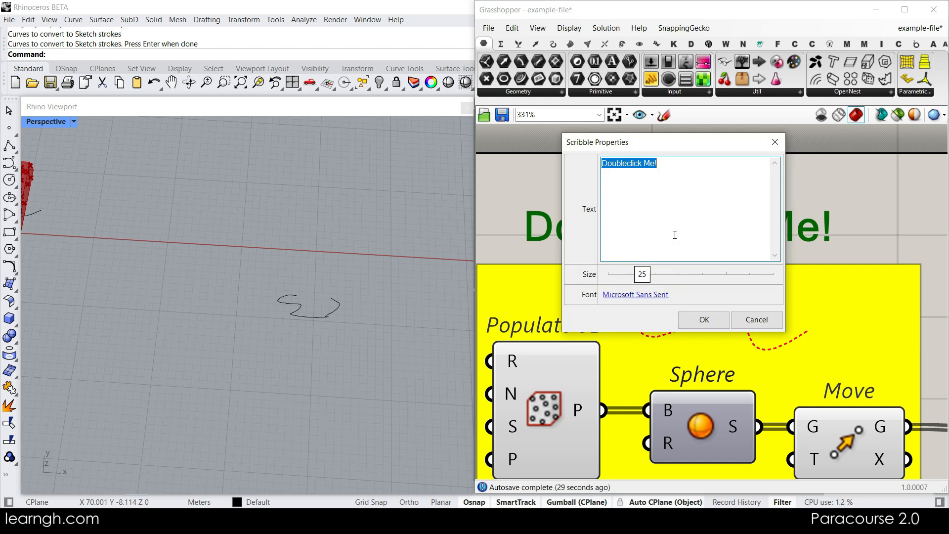
type("Some additional info.")
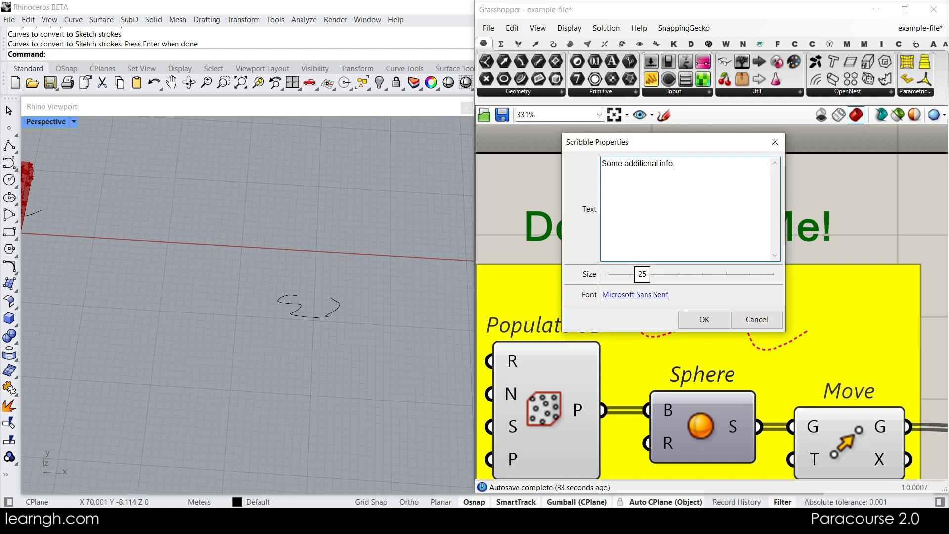
left_click_drag(642, 275, 641, 278)
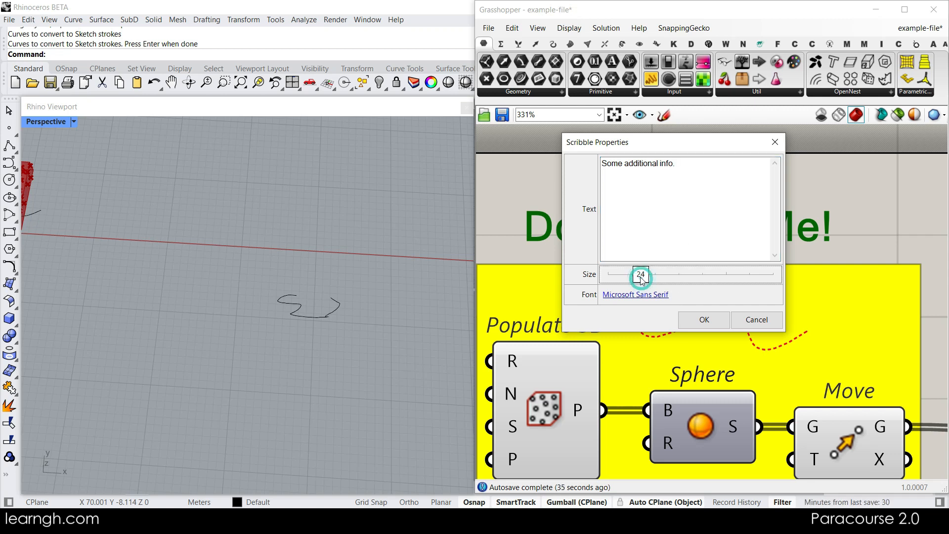
Step: Set the Scribble's font to Showcard Gothic, apply its properties and deselect it
left_click(635, 295)
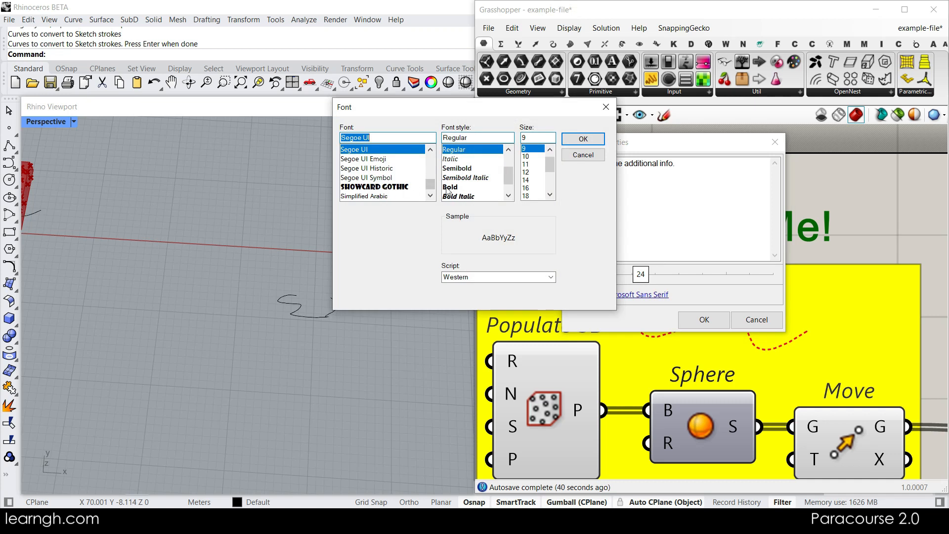
left_click(374, 187)
left_click(711, 321)
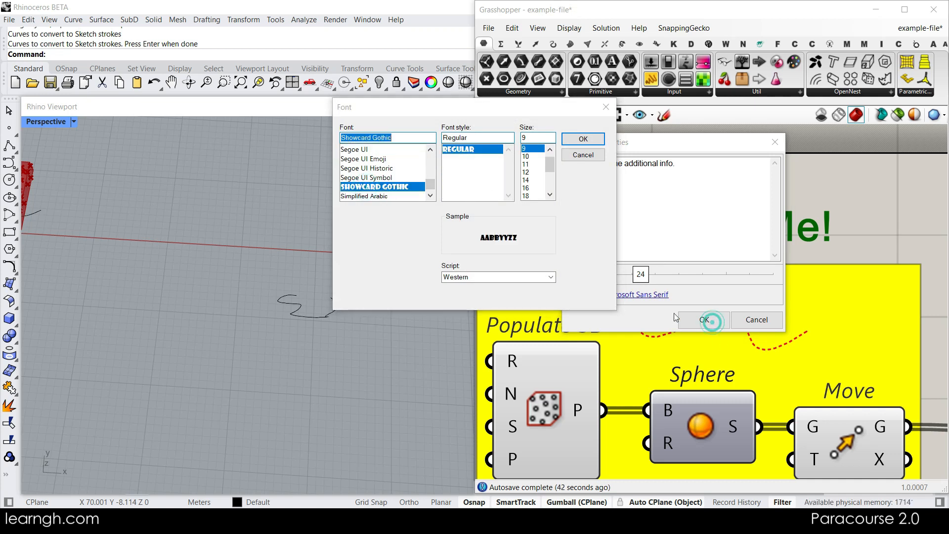
key("Return")
left_click(702, 318)
scroll(684, 226, "down", 3)
left_click(683, 204)
scroll(679, 202, "up", 2)
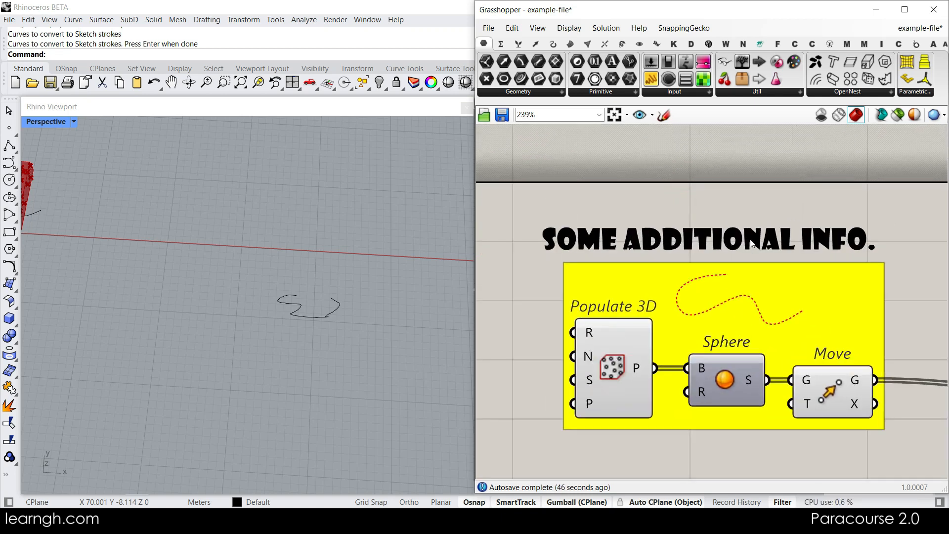
Step: Place a Jump from just above the Scribble text to just above the Deconstruct Brep component
left_click(772, 90)
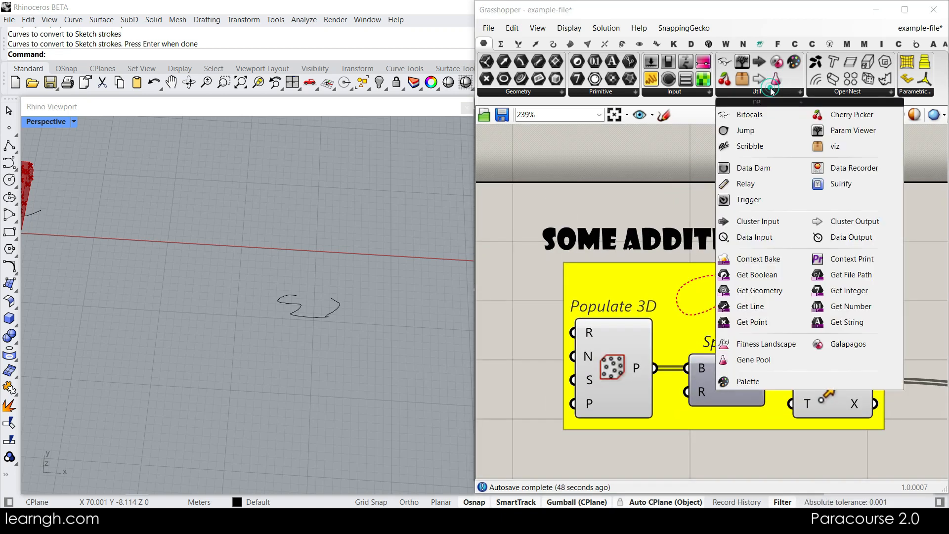
left_click(751, 130)
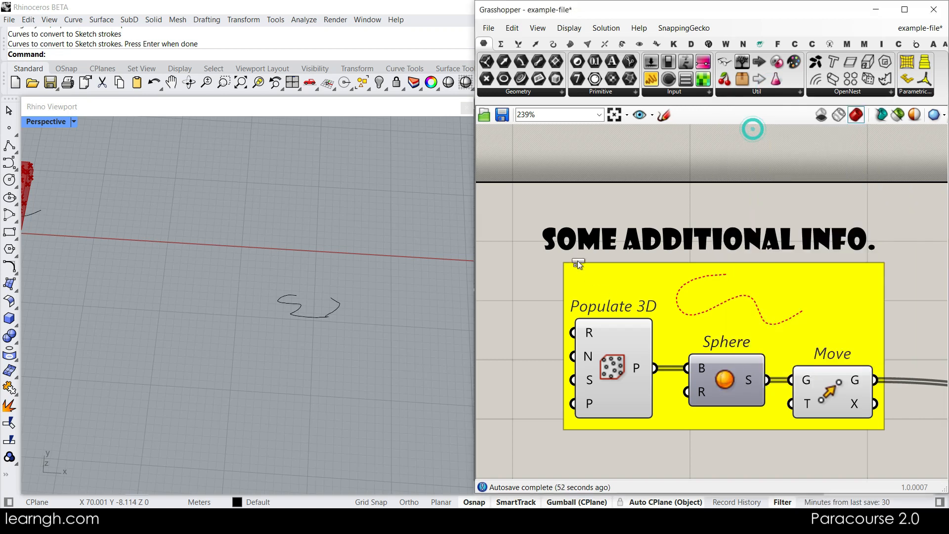
scroll(576, 258, "down", 3)
scroll(642, 237, "up", 2)
left_click(654, 226)
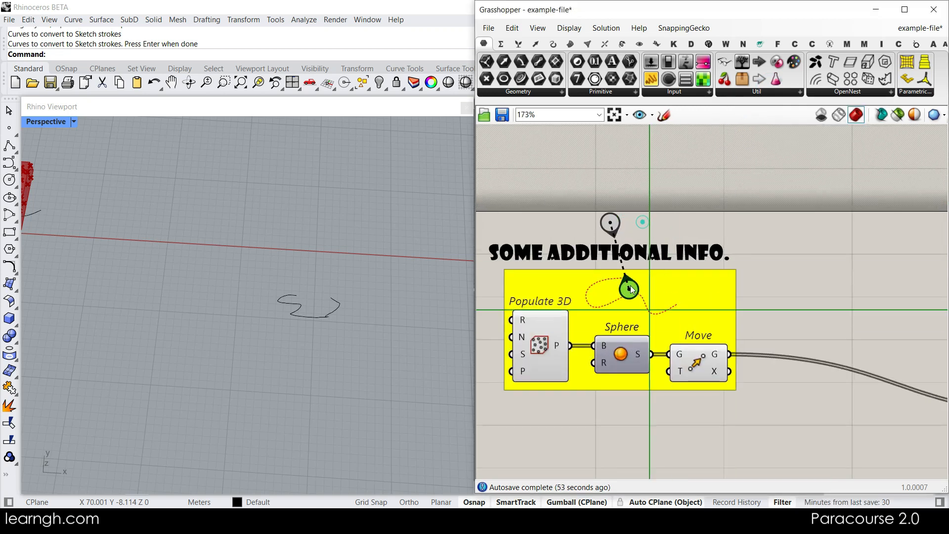
scroll(621, 277, "down", 3)
left_click(906, 326)
right_click_drag(917, 296, 730, 312)
scroll(744, 354, "up", 5)
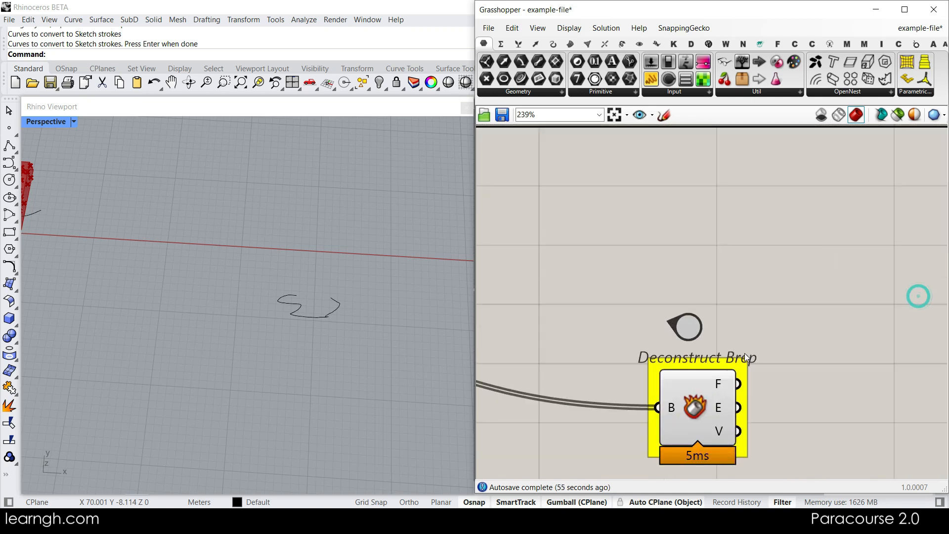
Step: Jump back and forth between the Scribble text and Deconstruct Brep locations to test the link
double_click(685, 326)
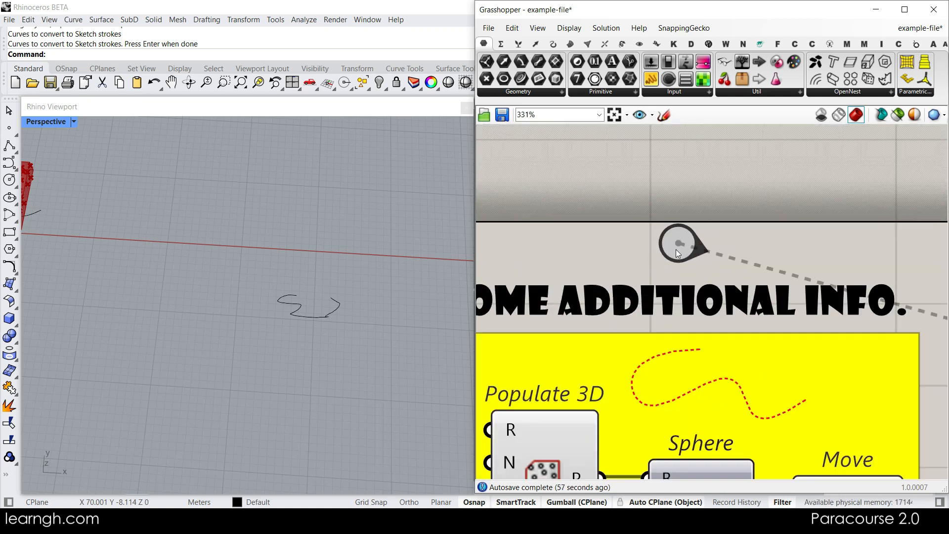
right_click_drag(705, 211, 616, 277)
scroll(615, 276, "down", 1)
double_click(624, 225)
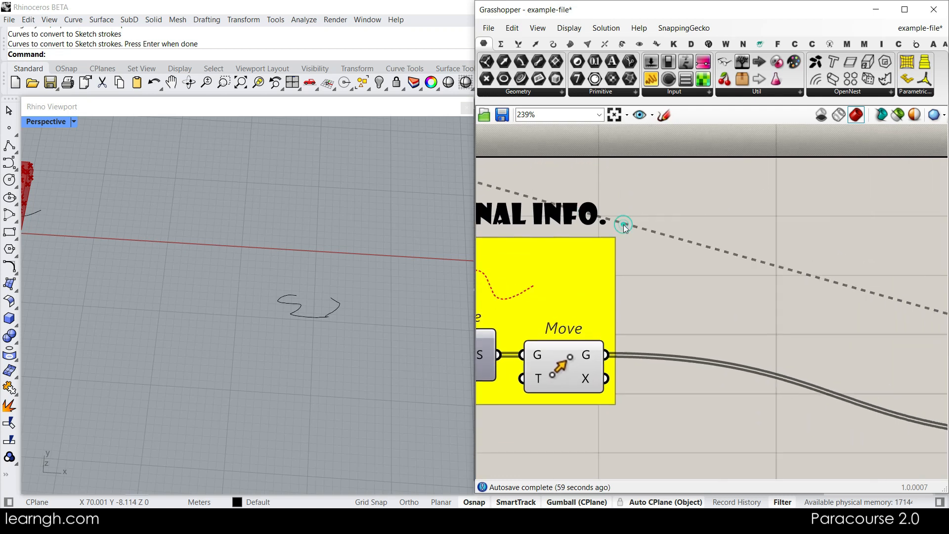
double_click(627, 227)
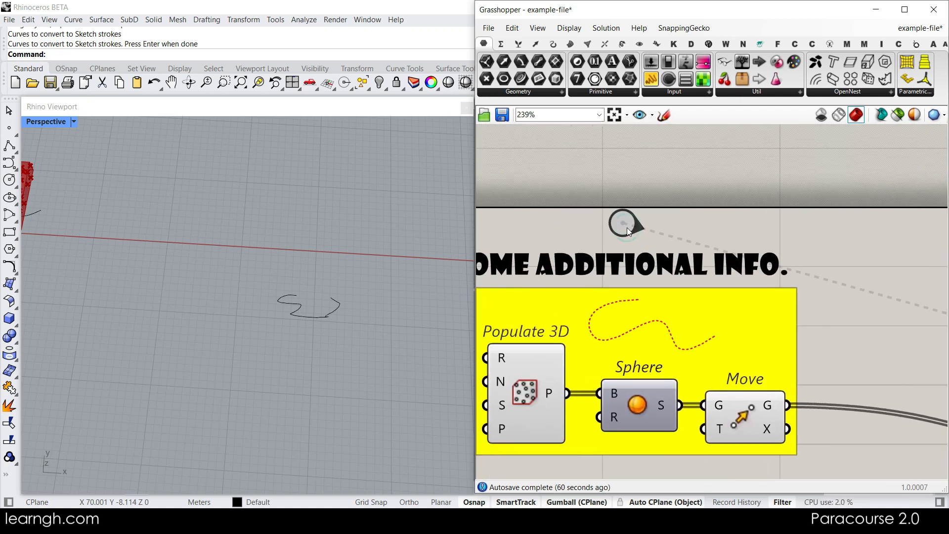
double_click(623, 218)
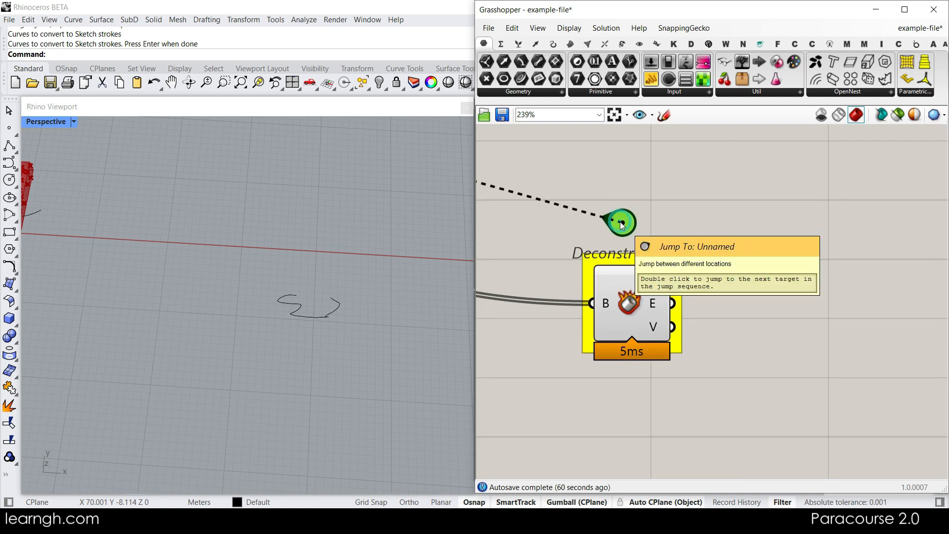
Step: Extend the Jump sequence from Deconstruct Brep to a third location in the empty canvas to its right
left_click_drag(621, 224, 748, 208)
scroll(731, 228, "down", 5)
right_click_drag(730, 234, 600, 263)
left_click_drag(606, 249, 811, 260)
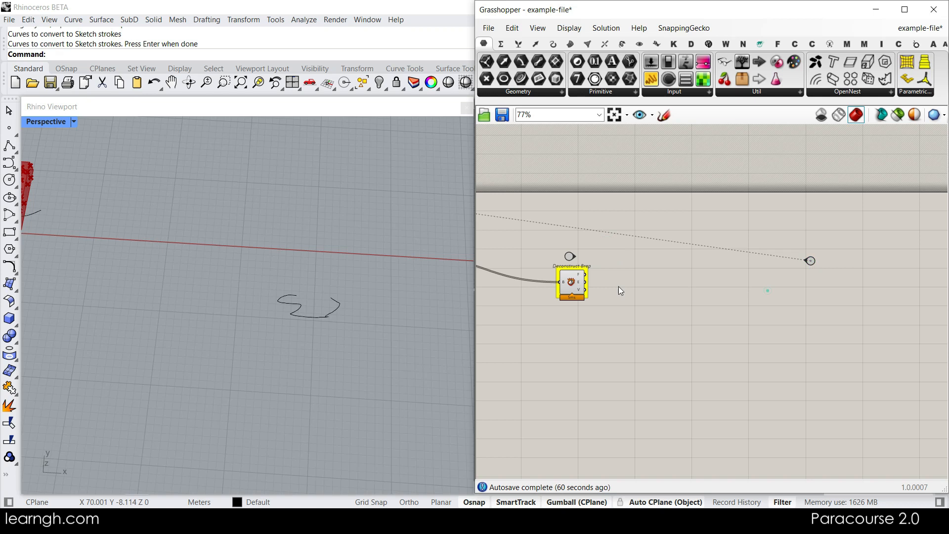
Step: Step through the extended Jump sequence from its last location to the yellow group
right_click_drag(621, 290, 860, 291)
scroll(602, 199, "up", 6)
double_click(564, 191)
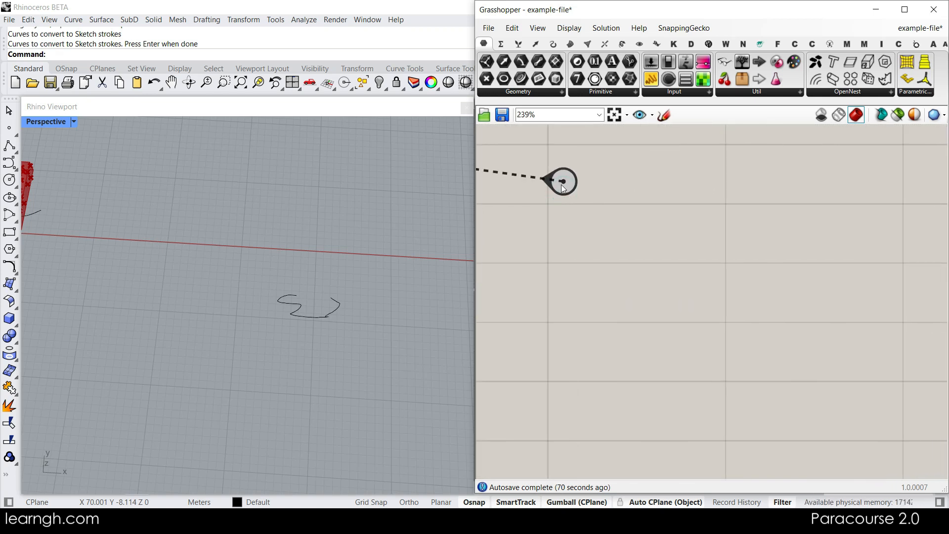
double_click(568, 193)
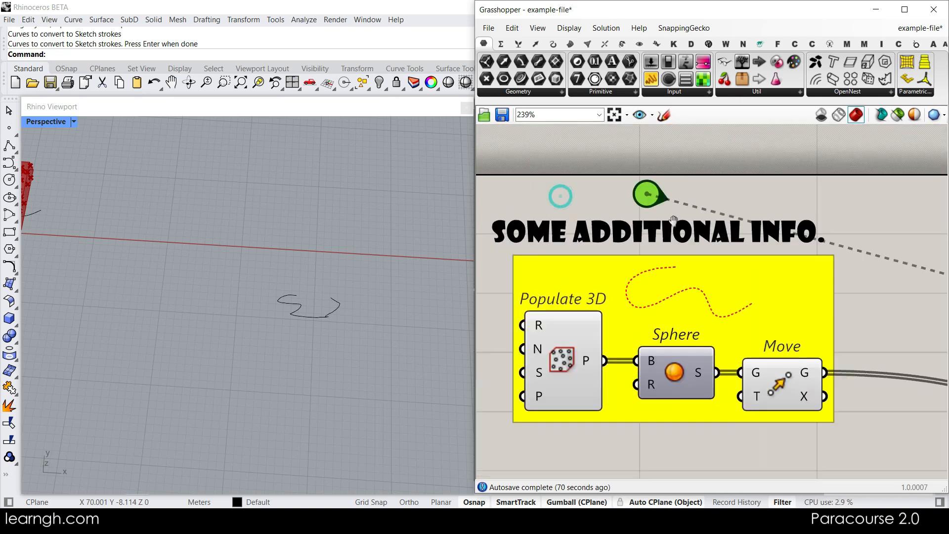
Step: Save the view framing the Populate 3D, Sphere and Move group as a named view called Step 1 with 200% zoom
right_click_drag(670, 231, 720, 240)
scroll(721, 241, "down", 3)
scroll(749, 268, "up", 5)
scroll(741, 234, "down", 1)
right_click_drag(760, 272, 733, 249)
scroll(678, 241, "down", 1)
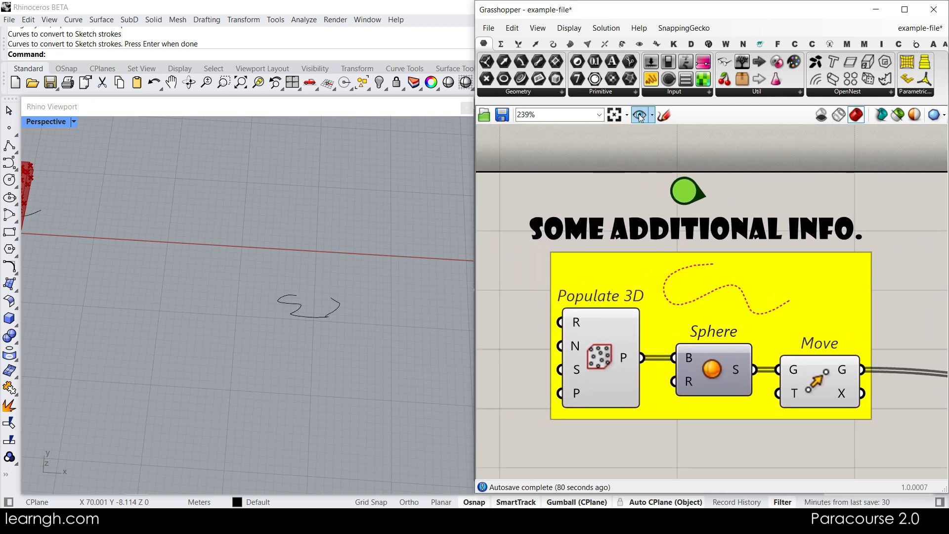
left_click(639, 116)
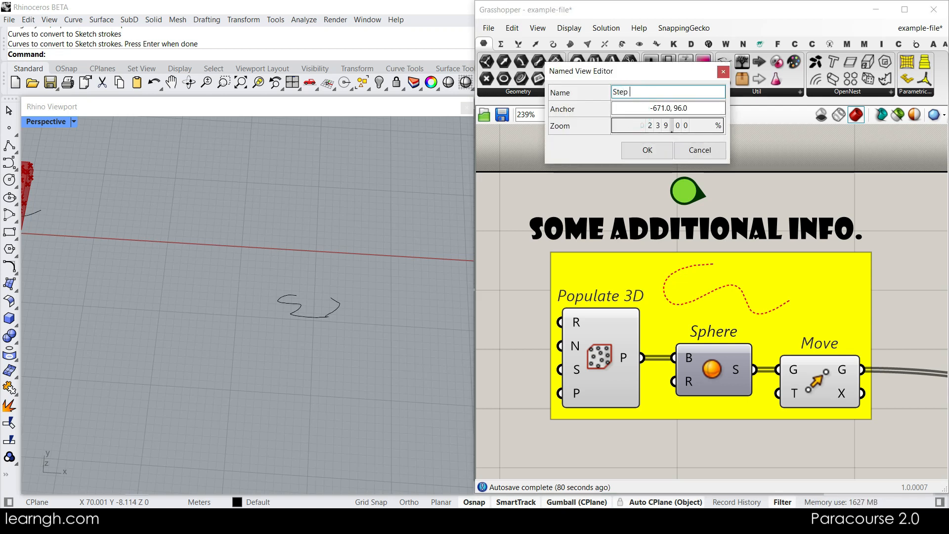
double_click(674, 128)
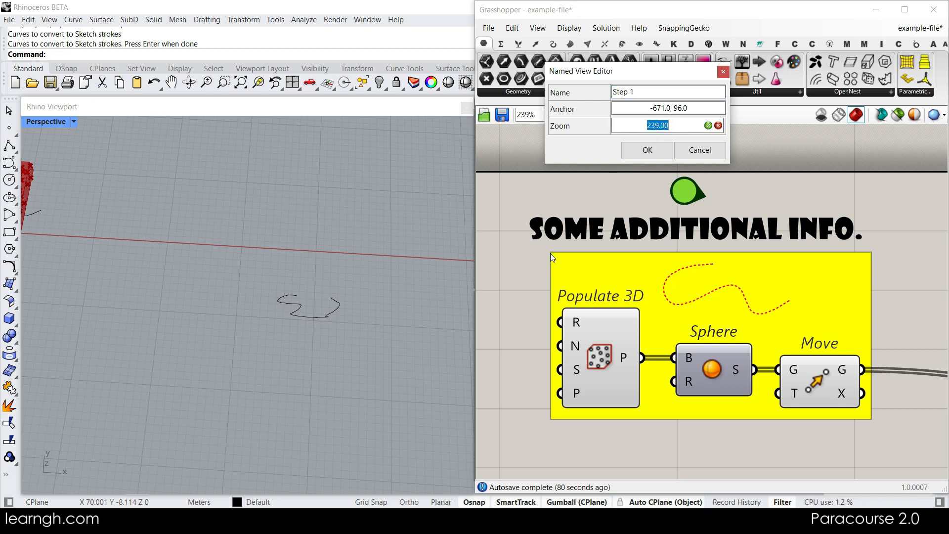
type("200")
left_click(708, 125)
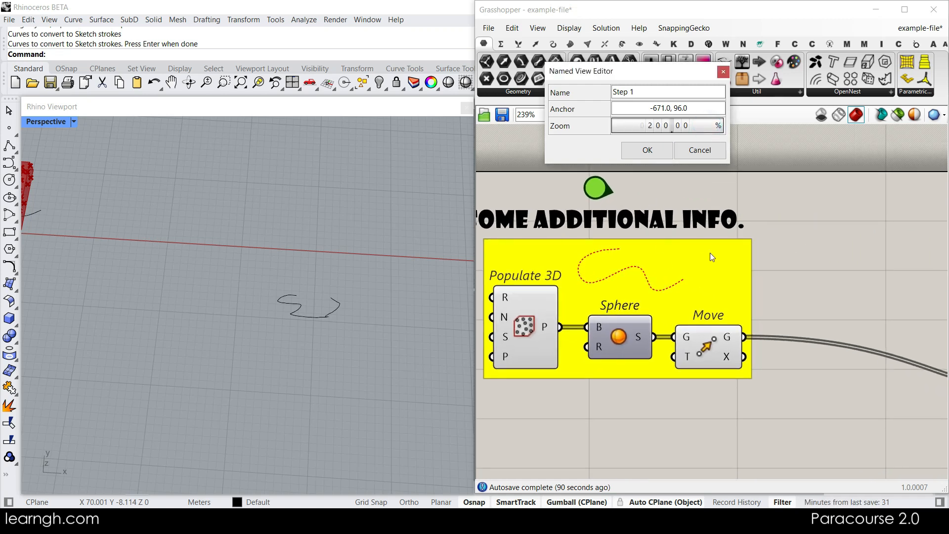
left_click(648, 150)
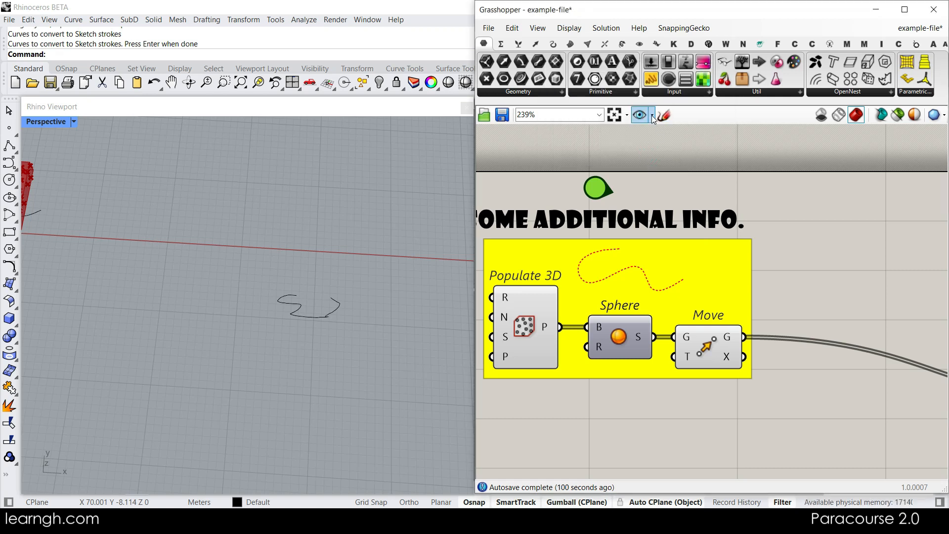
Step: Jump to the Deconstruct Brep component and save its close-up as a named view called Step 2
left_click(598, 188)
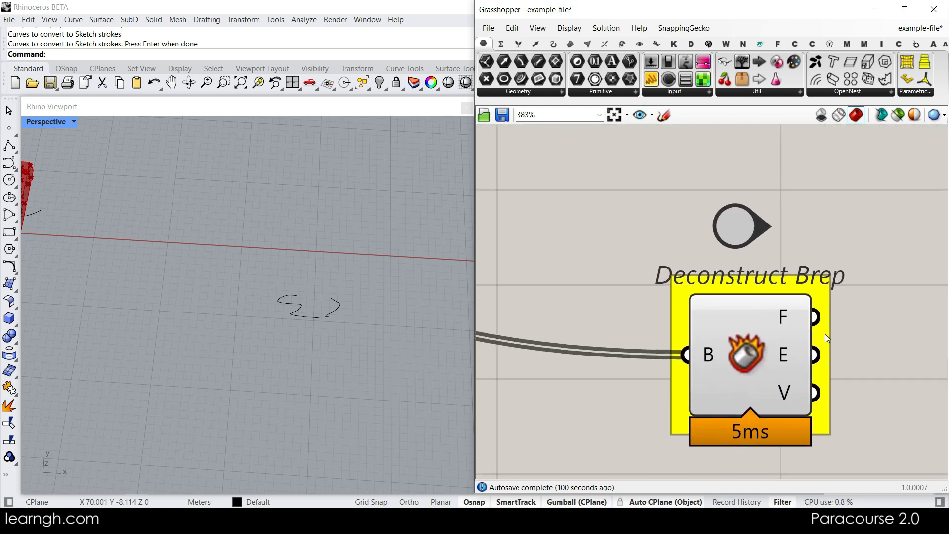
left_click(637, 114)
type("Step 2")
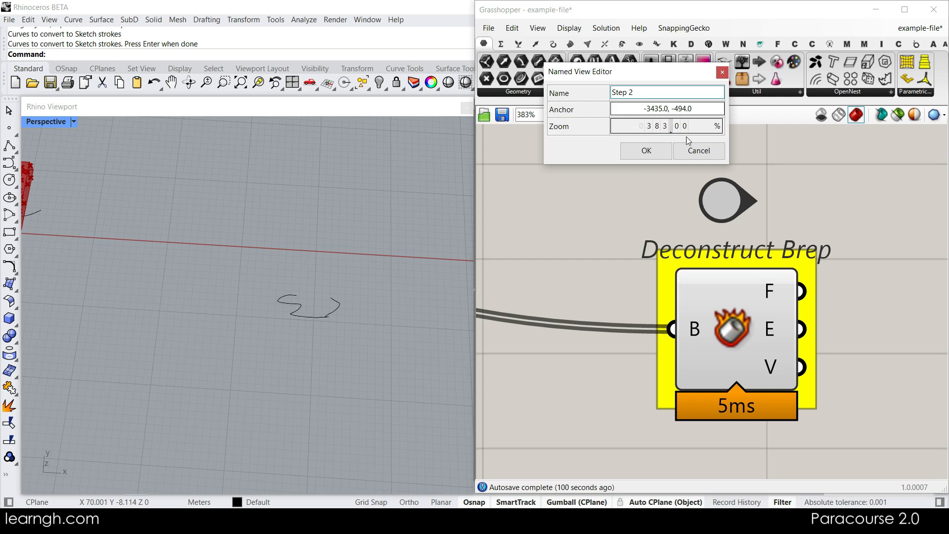
left_click(646, 151)
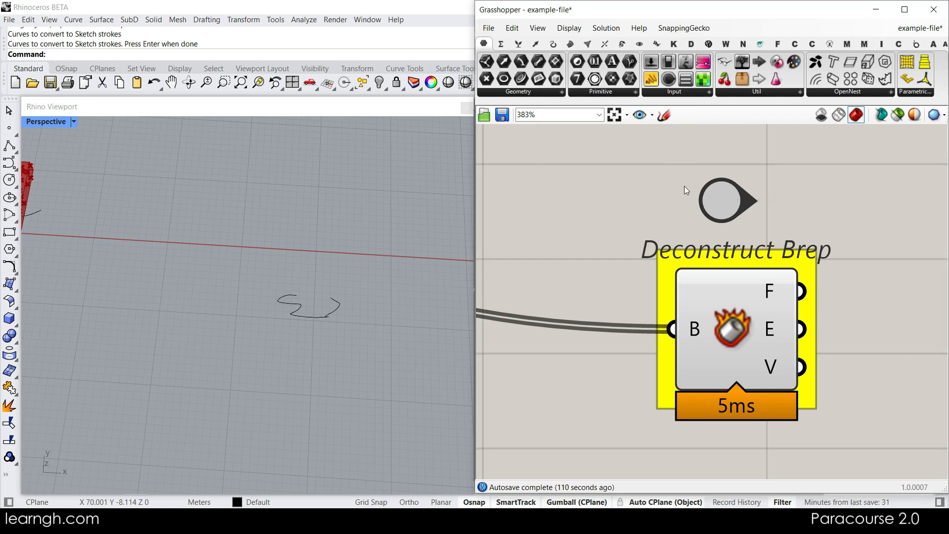
Step: Restore the named views Step 1 and Step 2 in turn
left_click(652, 115)
mouse_move(642, 131)
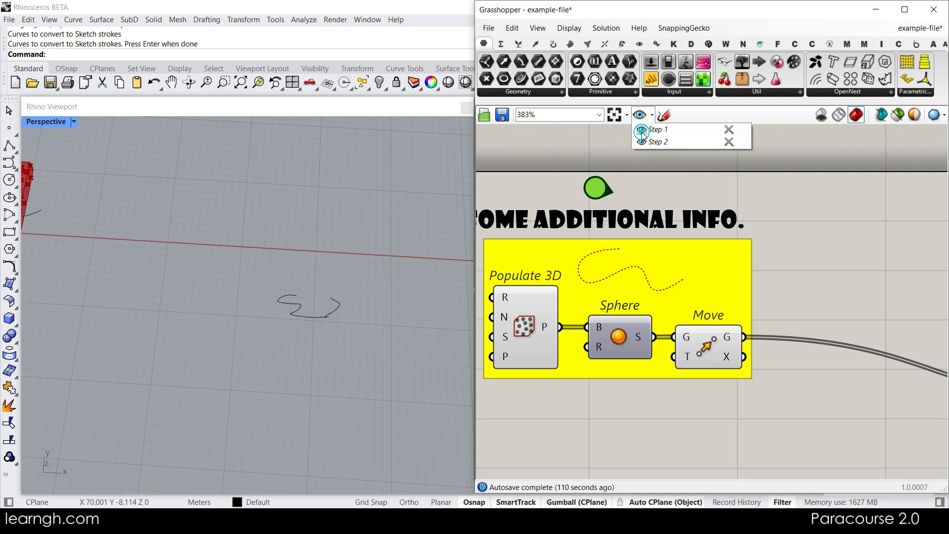
left_click(642, 142)
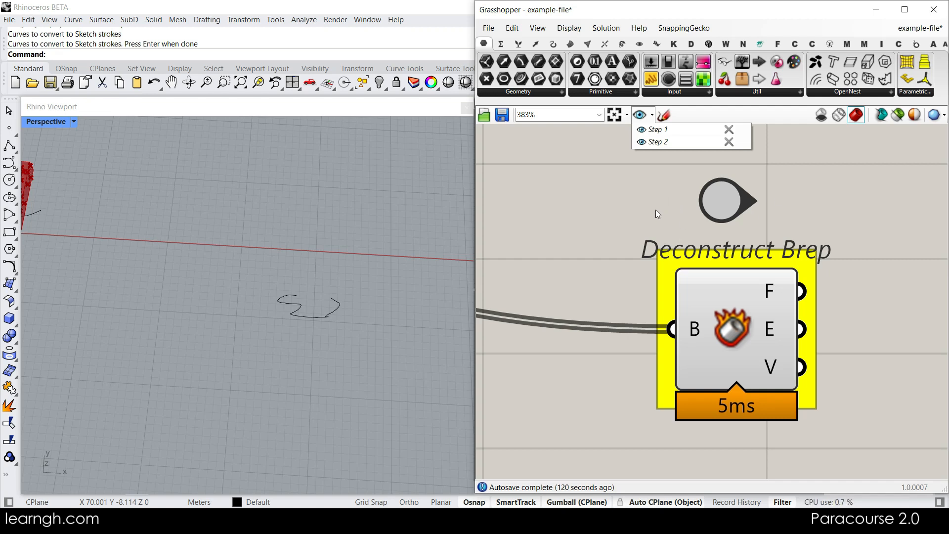
Step: Show the entire document on the canvas, select Deconstruct Brep and zoom to the selected component
left_click(614, 114)
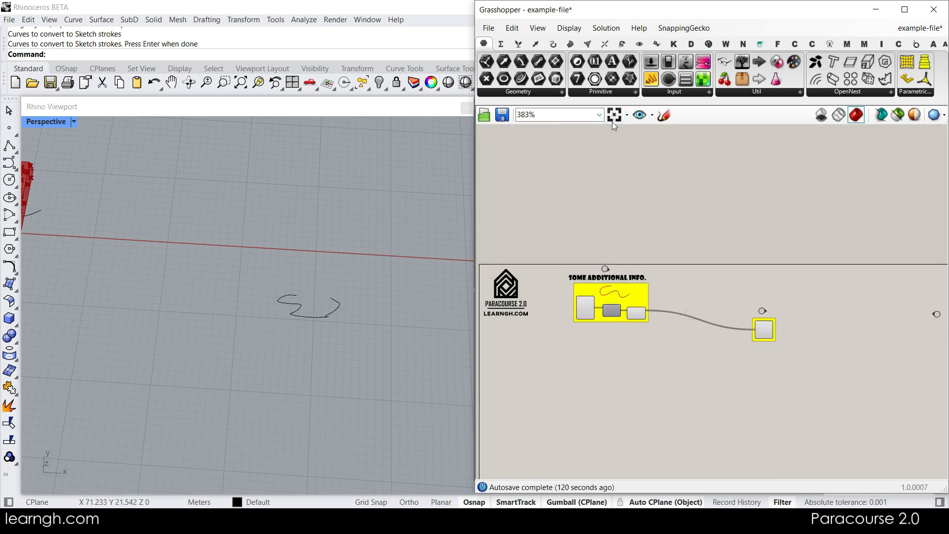
left_click(627, 114)
left_click(761, 312)
left_click(625, 116)
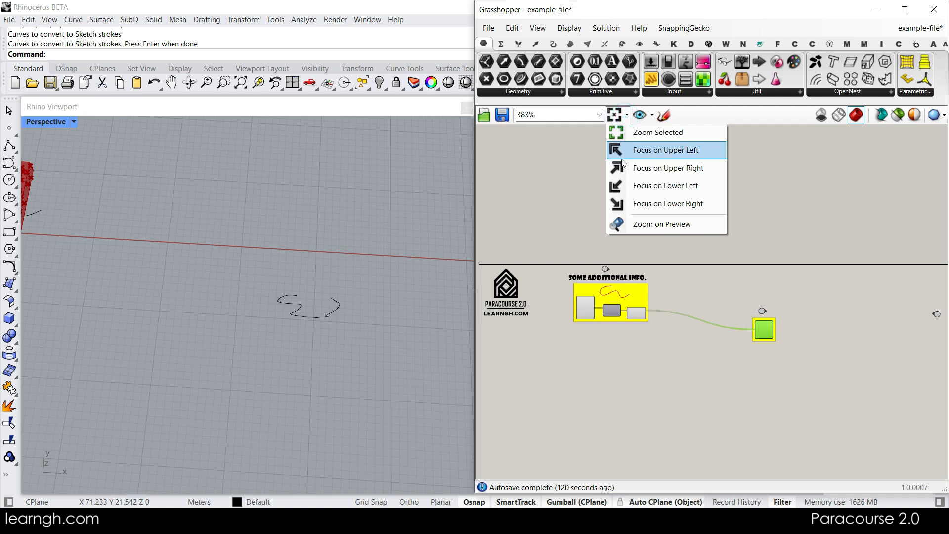
left_click(645, 132)
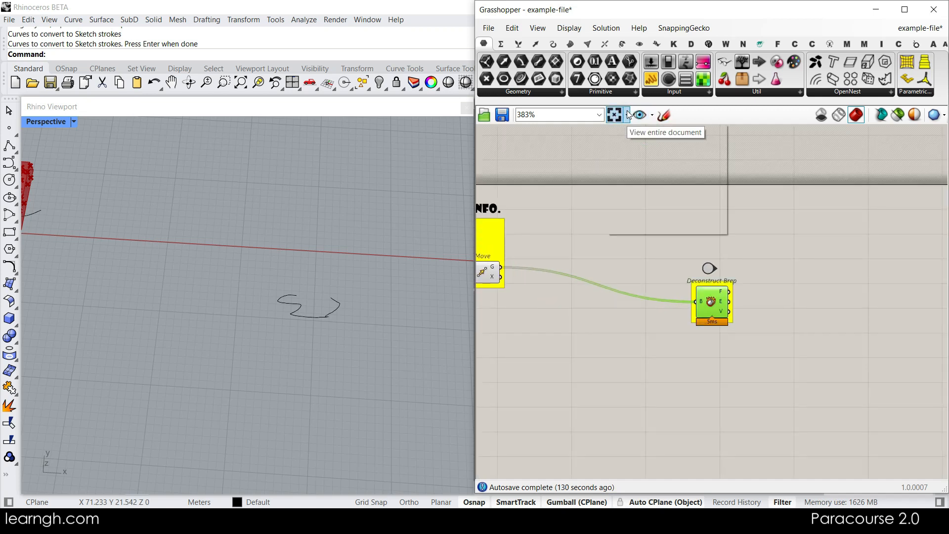
Step: Focus the canvas on the document's upper left corner and on its upper right corner
left_click(627, 114)
left_click(645, 154)
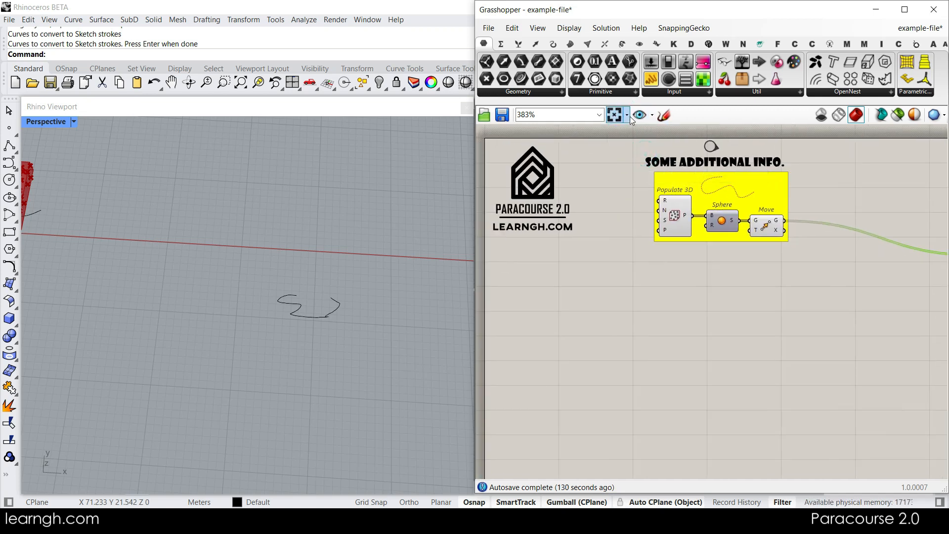
left_click(626, 115)
left_click(644, 166)
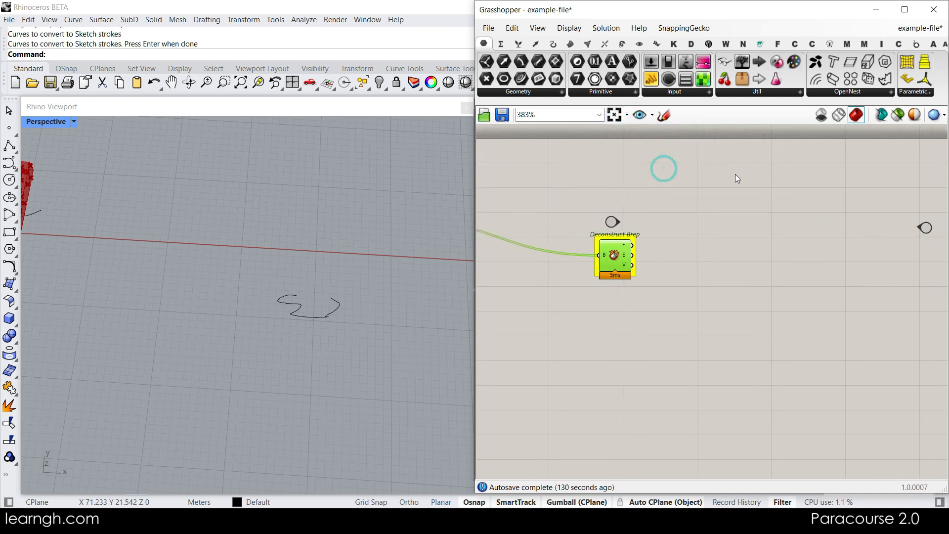
Step: Zoom the Rhino viewport to the definition's preview geometry
scroll(650, 233, "down", 3)
right_click_drag(508, 197, 616, 186)
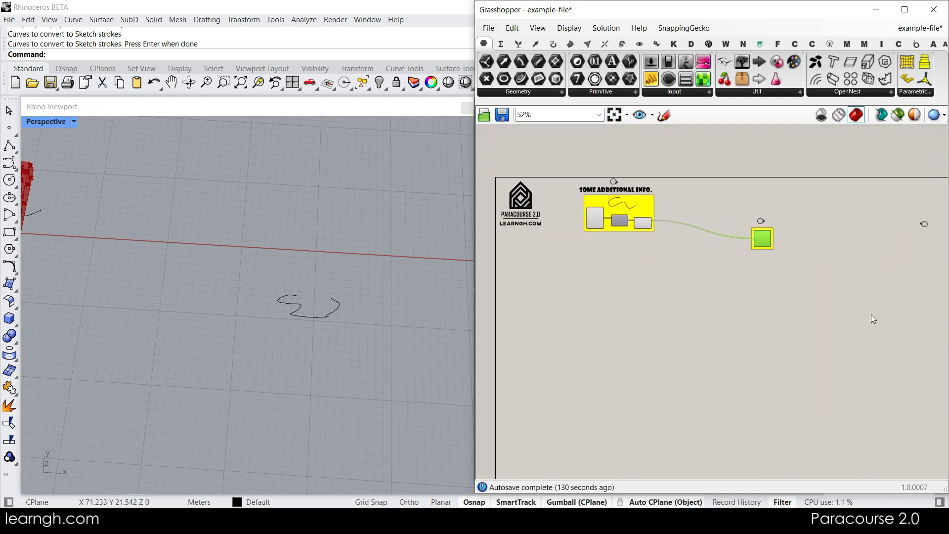
left_click(627, 117)
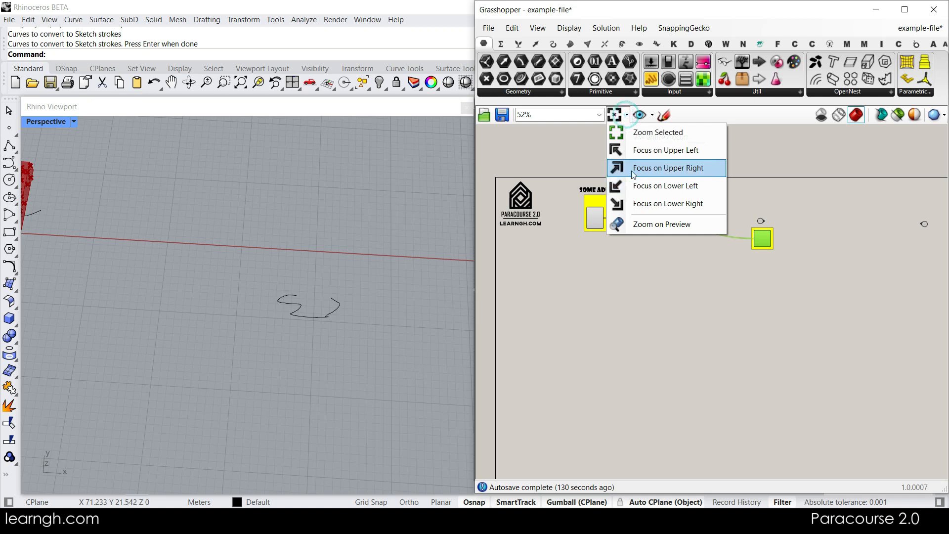
left_click(651, 227)
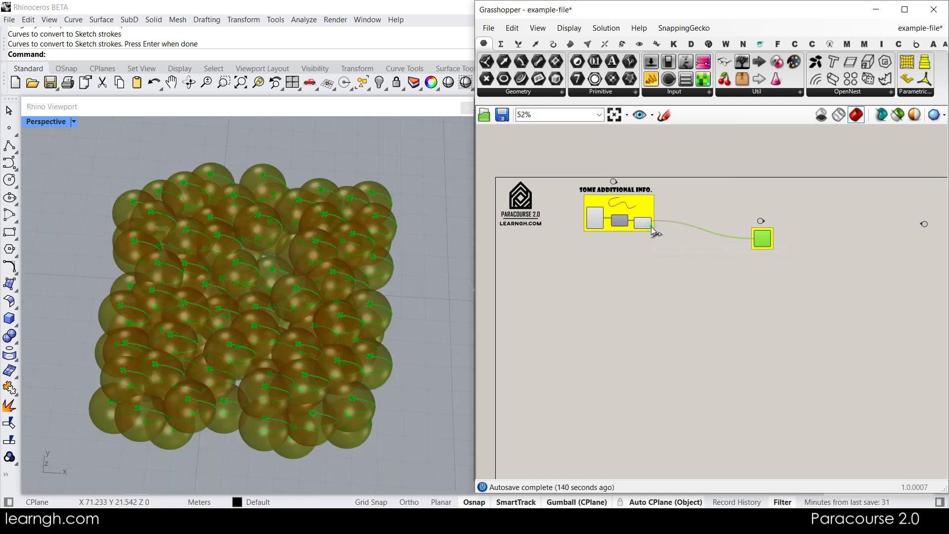
Step: Follow the jump to Deconstruct Brep, select the component, restrict the preview to selected objects only, and clear the selection
left_click(756, 235)
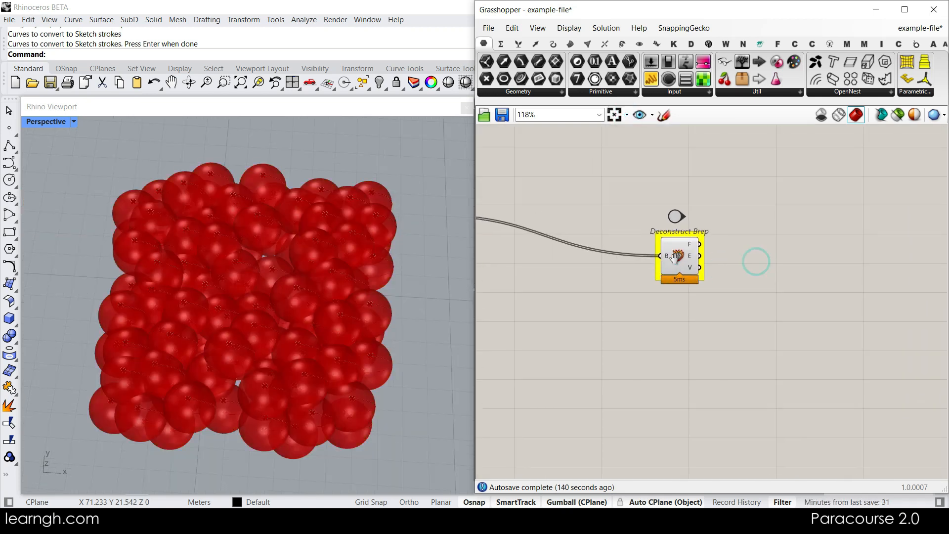
left_click(699, 310)
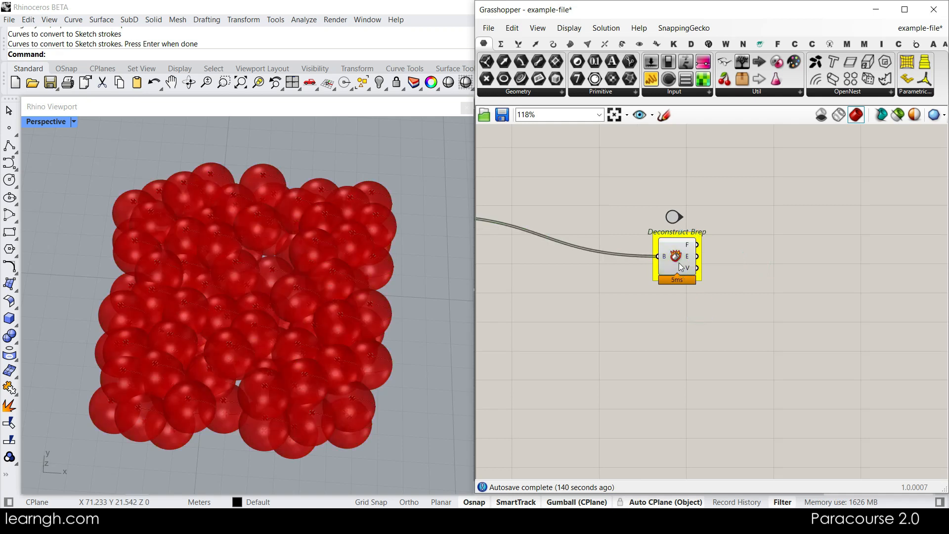
left_click(681, 267)
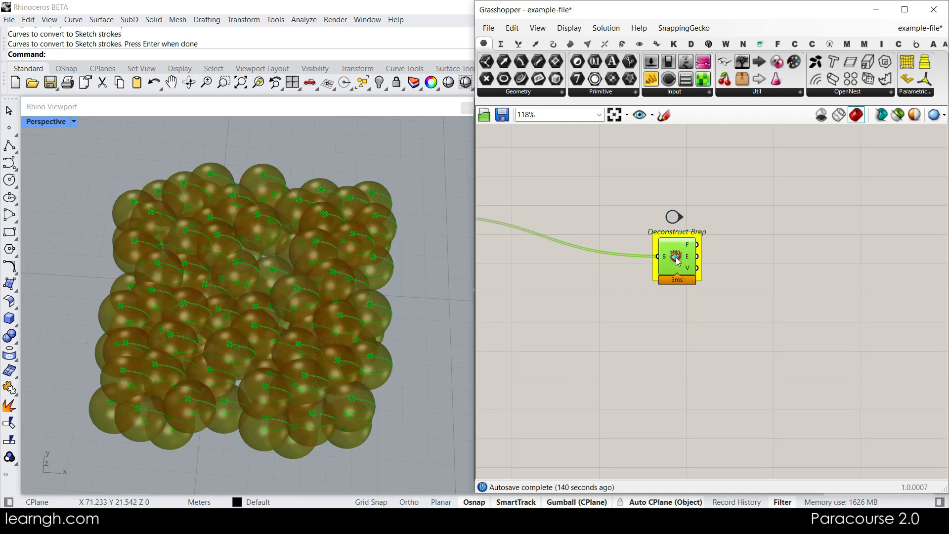
left_click(897, 120)
left_click(804, 264)
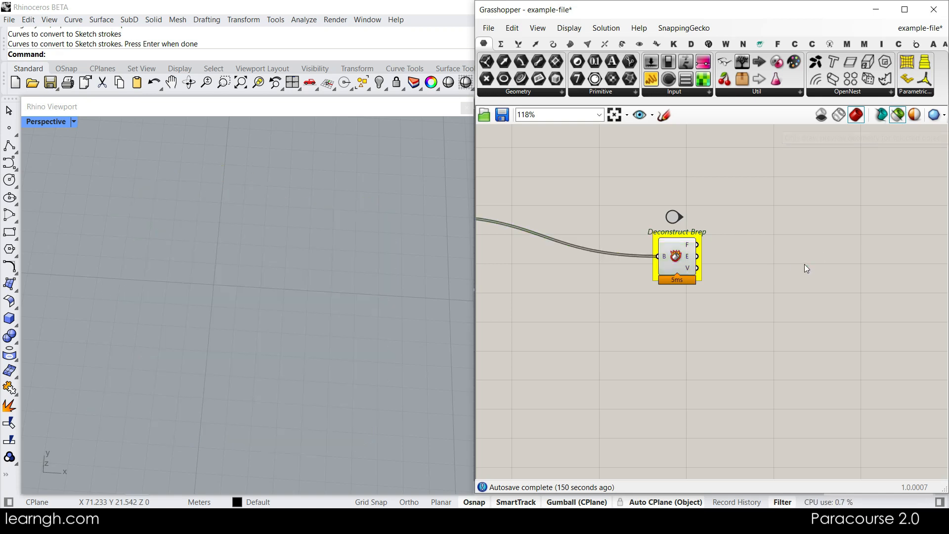
Step: Select Populate 3D and Move in turn to view each component's geometry in the Rhino viewport
scroll(810, 263, "down", 4)
scroll(780, 253, "up", 3)
left_click_drag(793, 260, 887, 290)
left_click(692, 286)
scroll(686, 238, "up", 4)
left_click(743, 262)
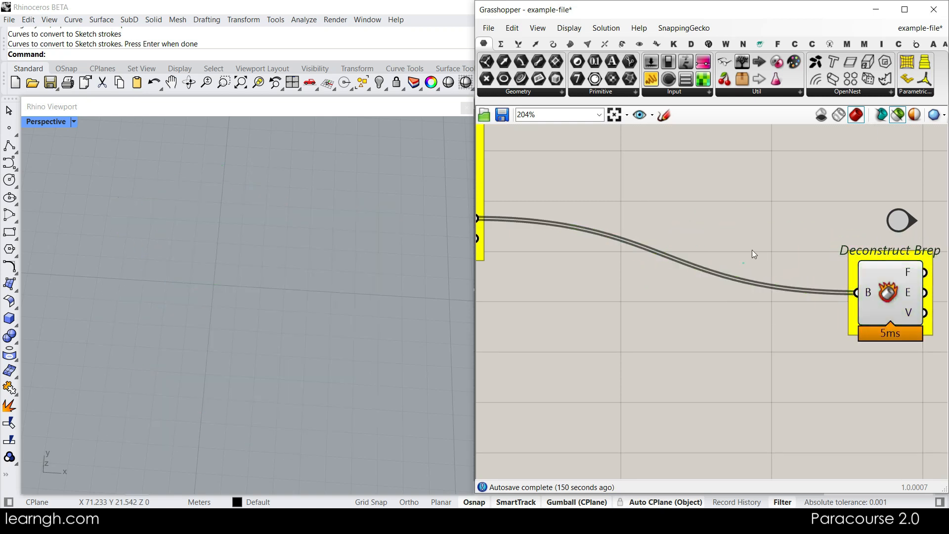
right_click_drag(597, 256, 702, 262)
scroll(703, 263, "down", 4)
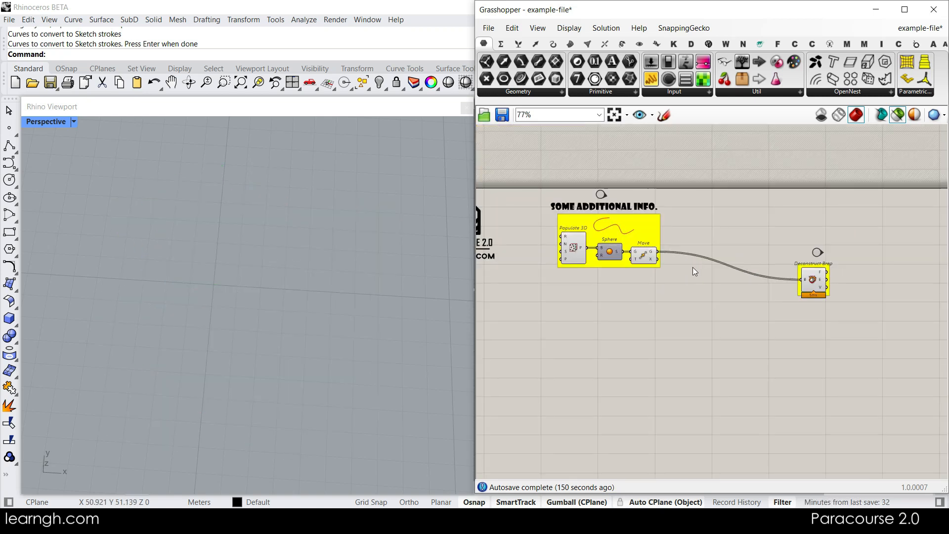
scroll(627, 264, "up", 2)
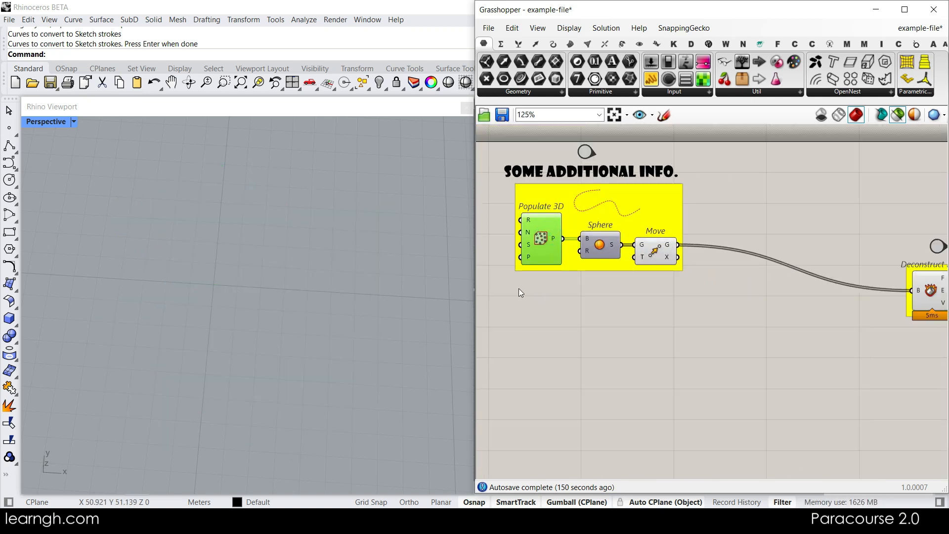
scroll(313, 301, "down", 8)
scroll(248, 359, "up", 12)
left_click(547, 304)
left_click(537, 243)
left_click(574, 300)
left_click(539, 239)
left_click(581, 291)
left_click(653, 247)
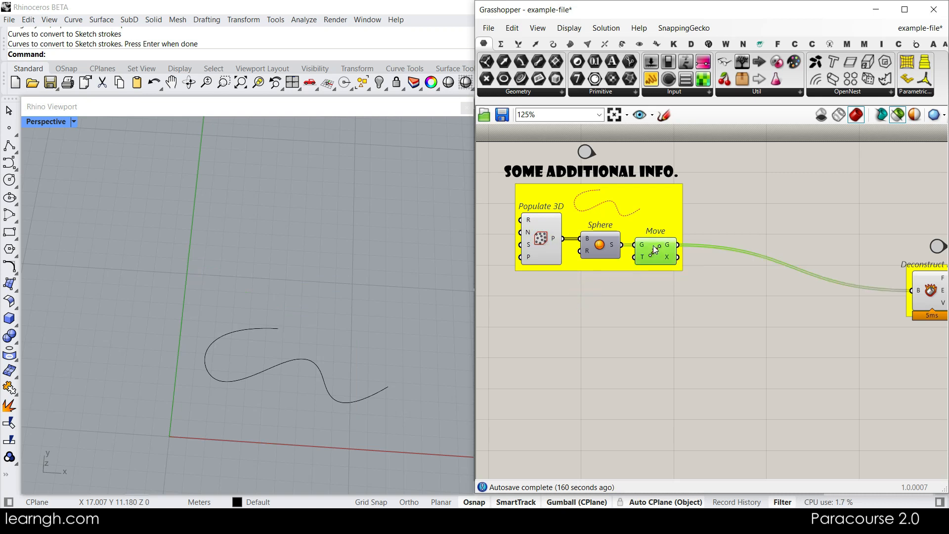
Step: Turn on the preview of the Sphere component and clear the selection
right_click(603, 250)
key("Escape")
left_click(618, 296)
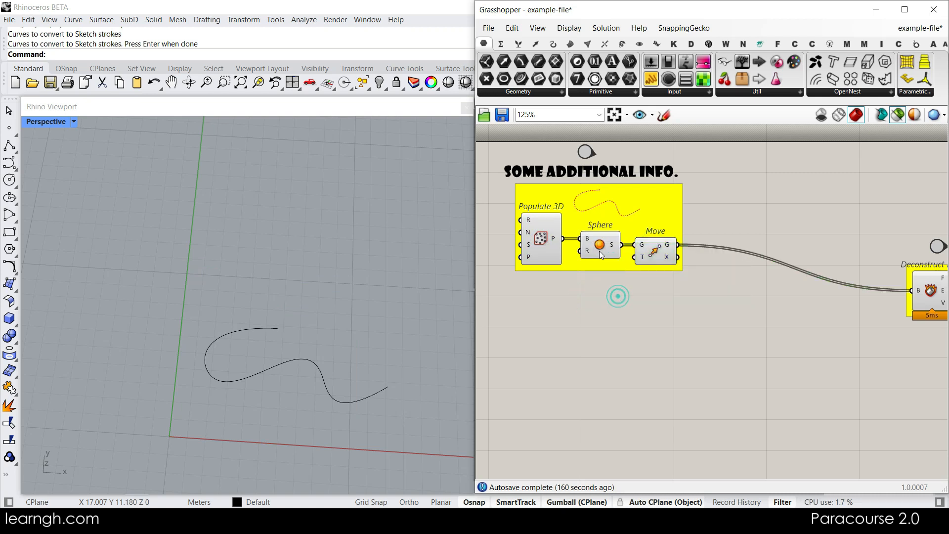
Step: Examine the preview options in the Sphere component's context menu and radial menu
scroll(591, 239, "up", 5)
right_click(598, 233)
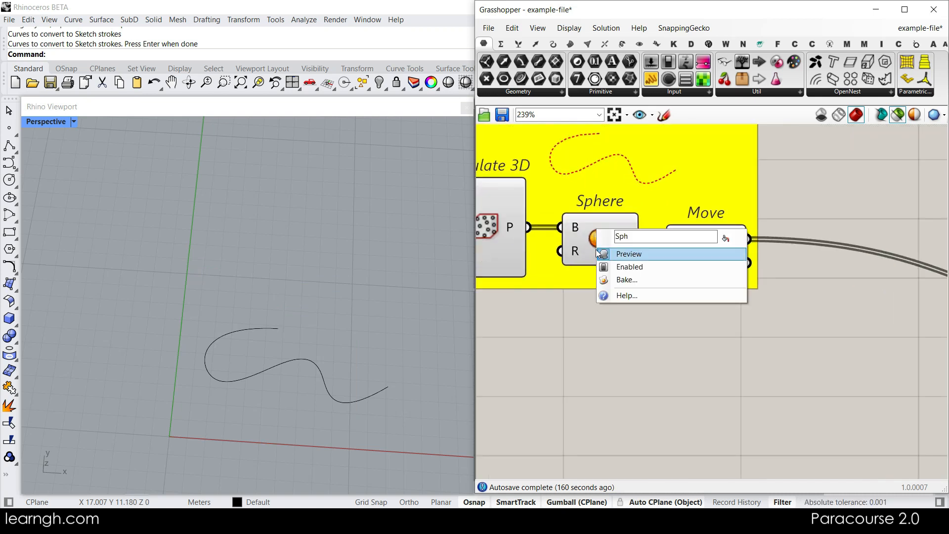
key("Escape")
middle_click(594, 238)
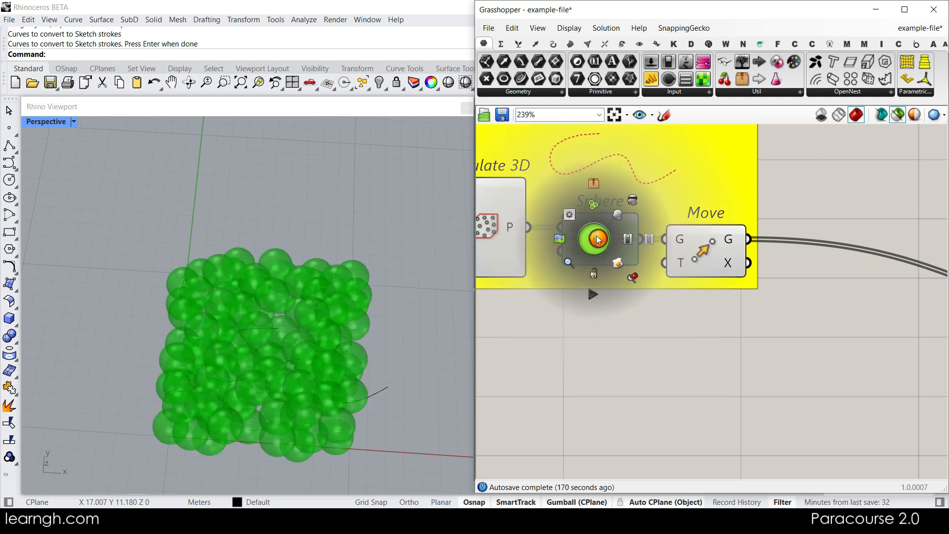
Step: Turn the Sphere component's preview off and back on
right_click(599, 234)
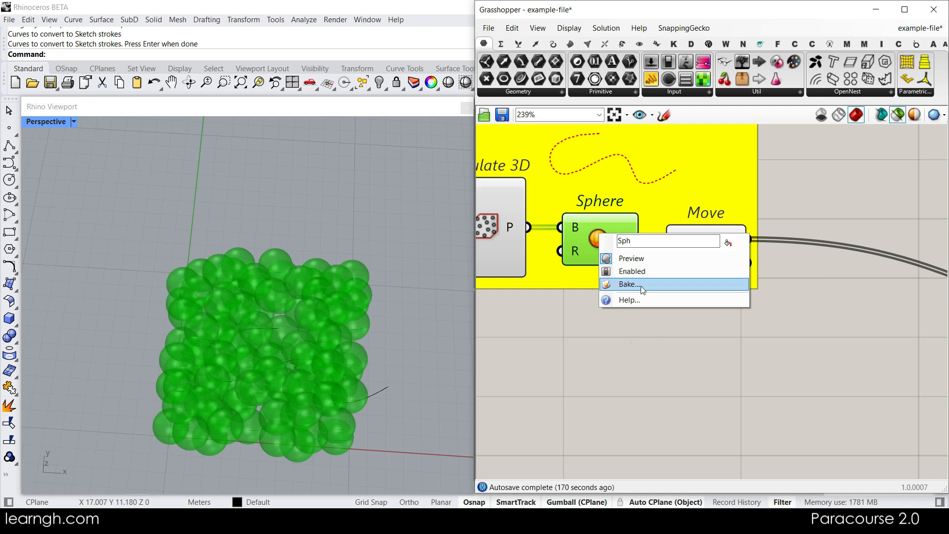
left_click(629, 260)
right_click(599, 237)
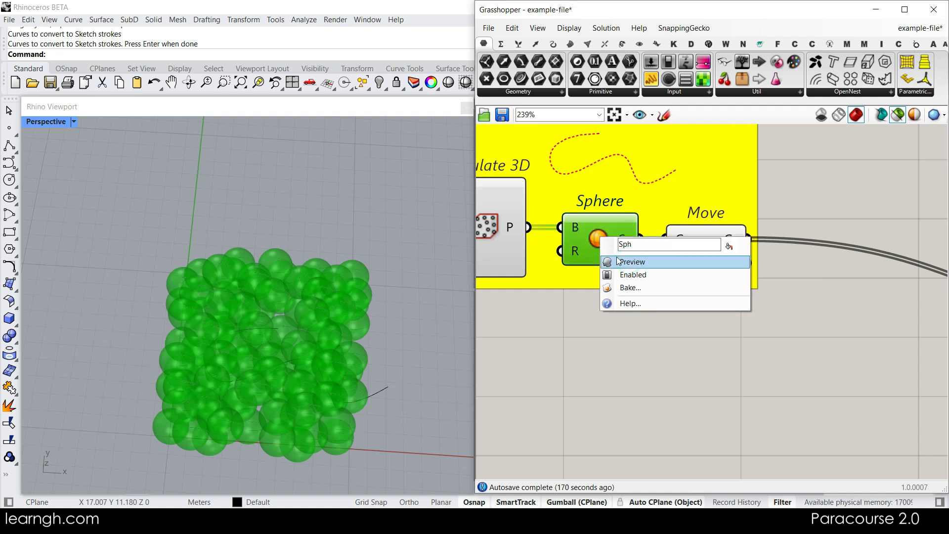
left_click(629, 262)
left_click(629, 311)
scroll(603, 281, "down", 6)
left_click(599, 272)
scroll(600, 275, "up", 6)
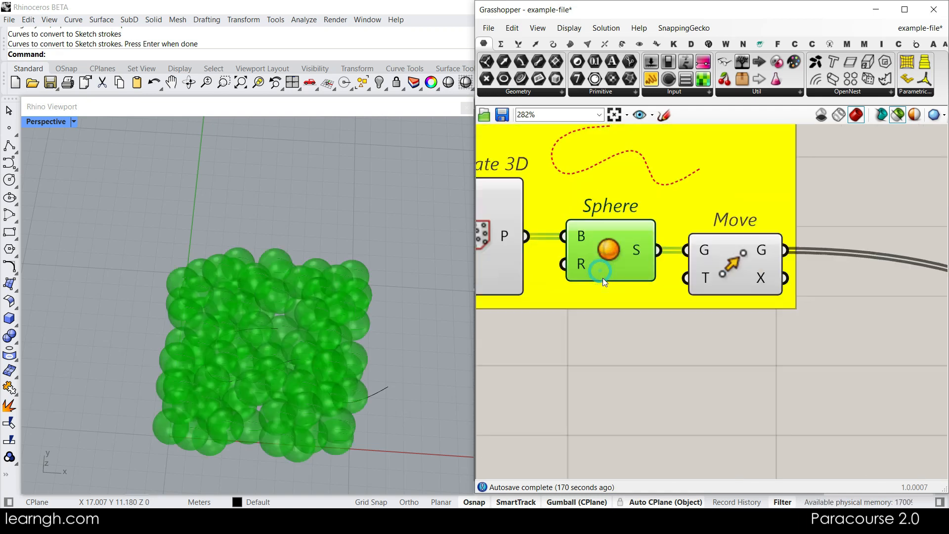
Step: Zoom the Rhino viewport to the Move component's geometry and stop restricting the preview to selected objects
left_click(751, 256)
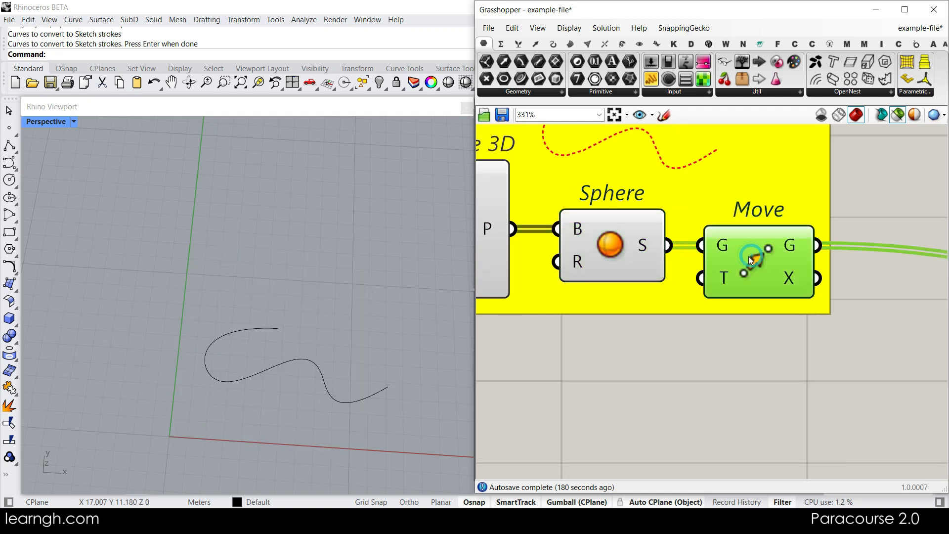
middle_click(749, 257)
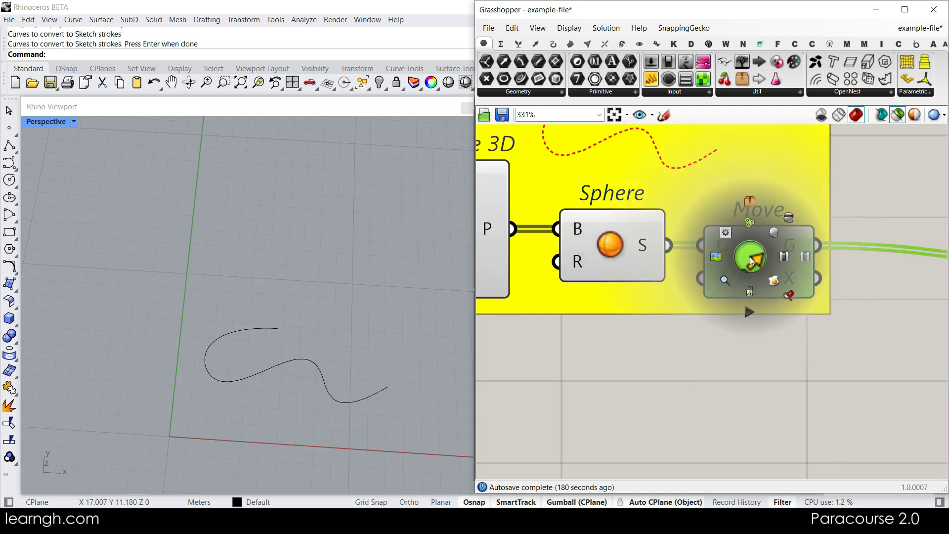
left_click(789, 296)
left_click(795, 347)
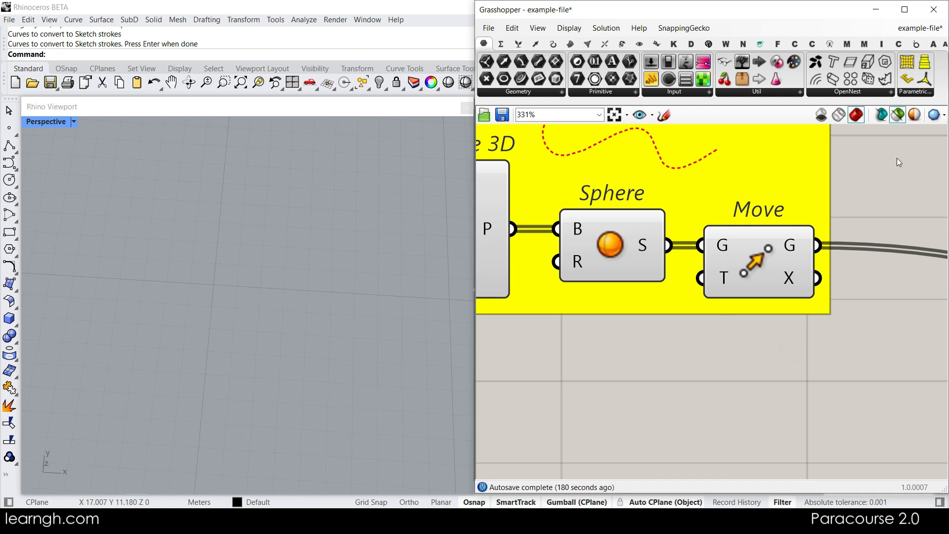
left_click(895, 117)
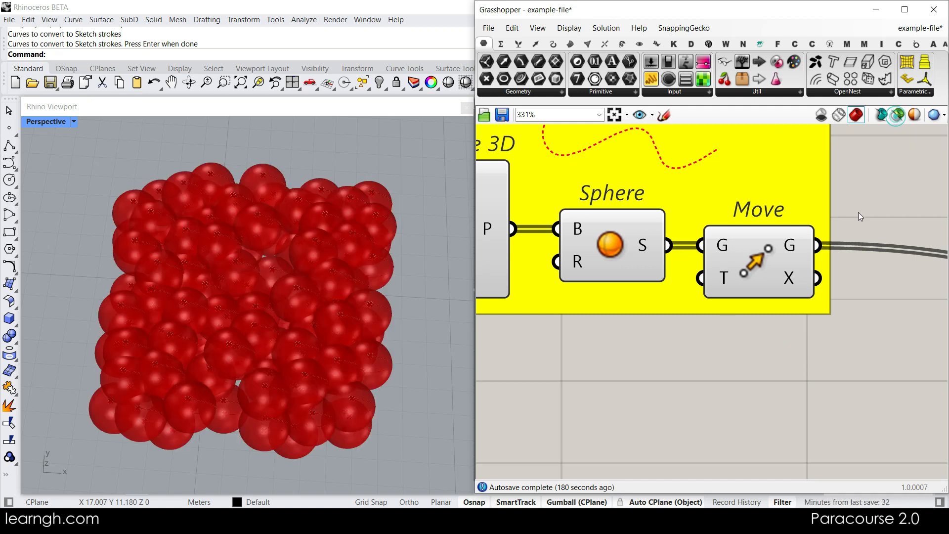
Step: Turn off the preview of Populate 3D, Sphere and Move together
scroll(302, 324, "down", 5)
scroll(680, 324, "down", 2)
left_click_drag(847, 349, 490, 267)
right_click(490, 267)
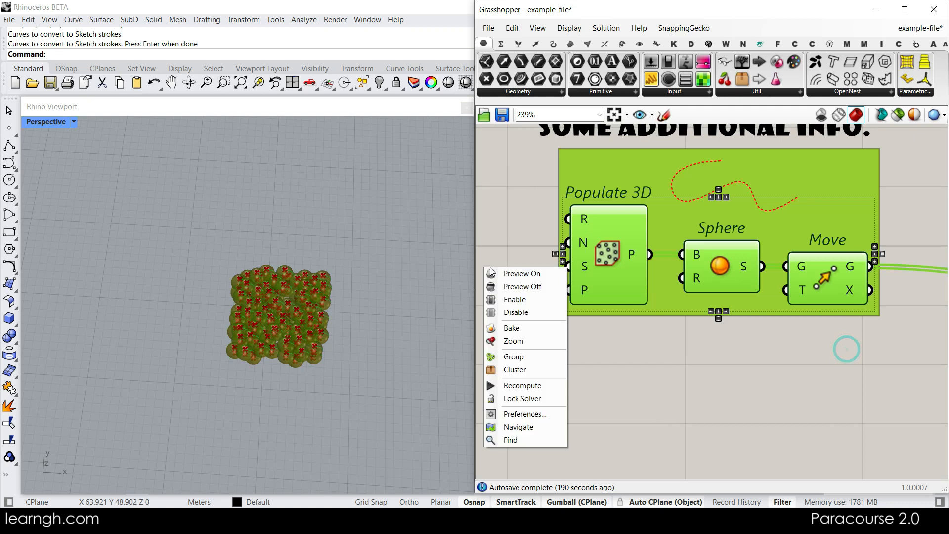
left_click(523, 288)
left_click(721, 334)
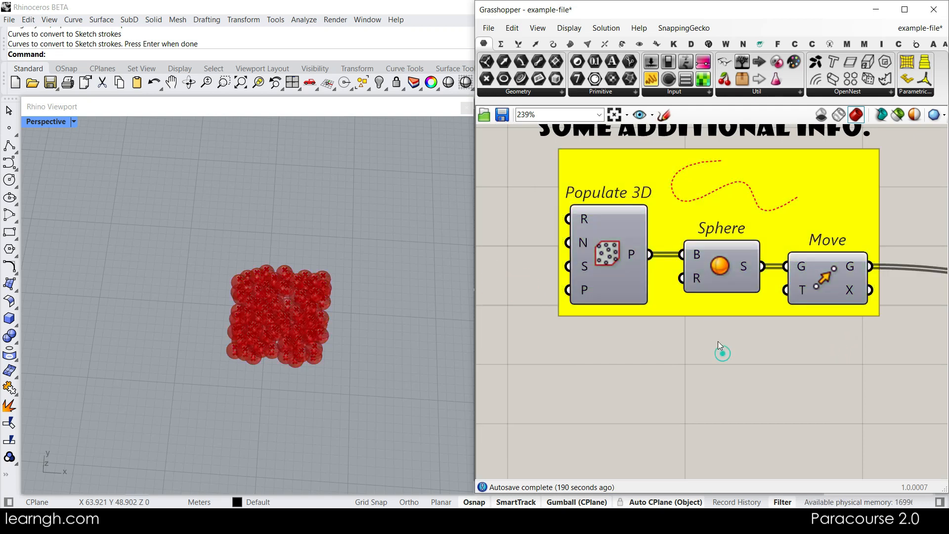
Step: Switch the preview geometry to wireframe, shaded, no preview and back to shaded in turn
scroll(718, 339, "down", 2)
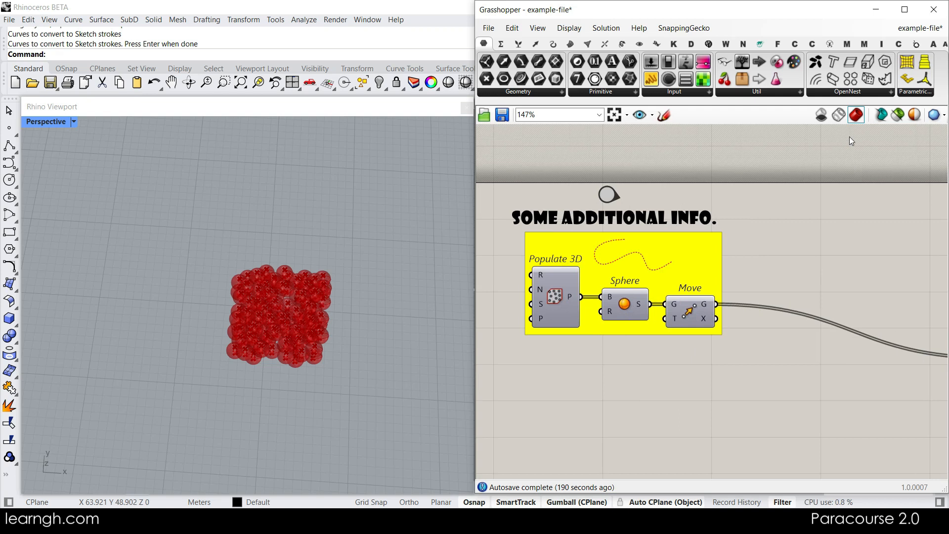
left_click(843, 115)
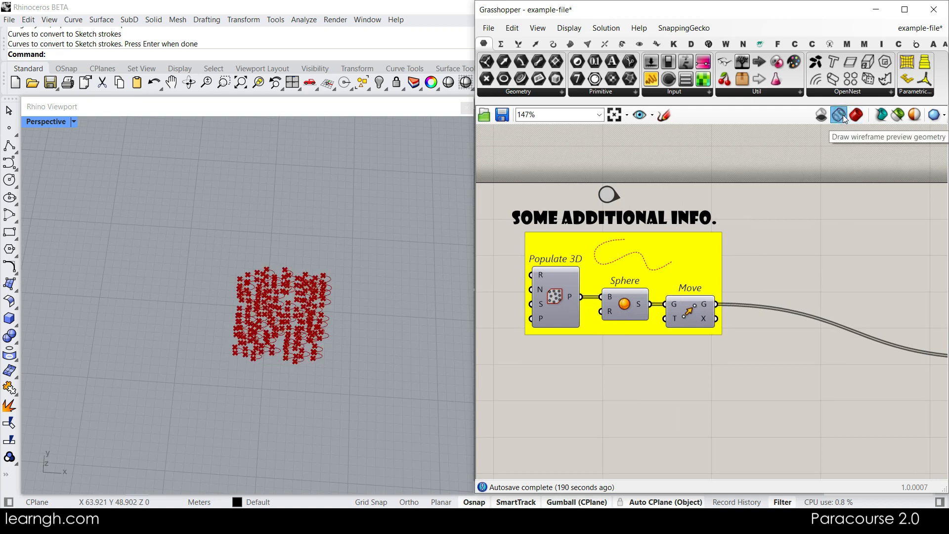
left_click(48, 123)
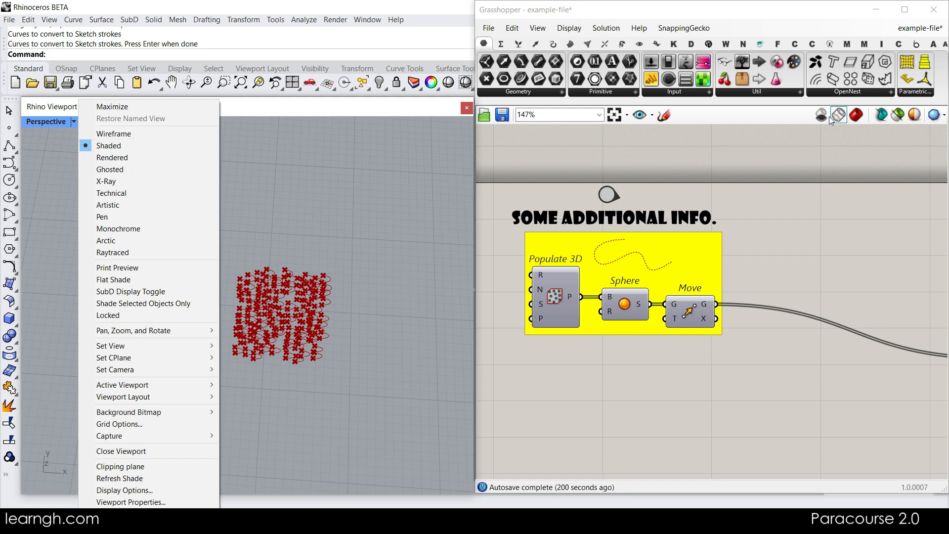
left_click(856, 115)
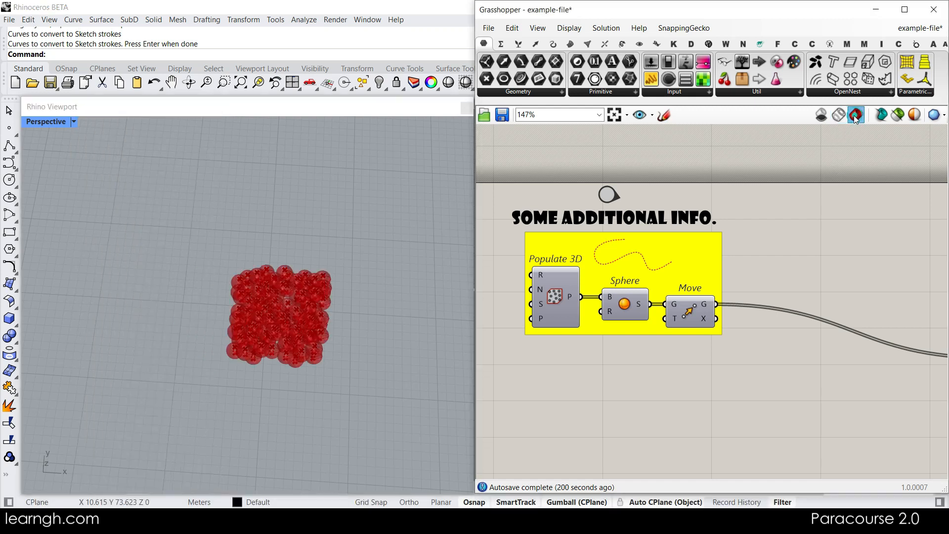
left_click(821, 116)
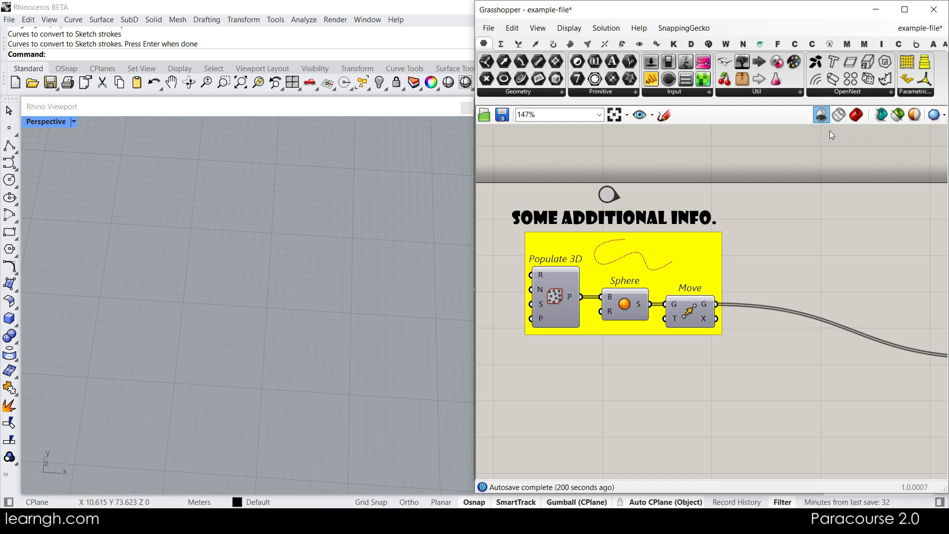
left_click(851, 119)
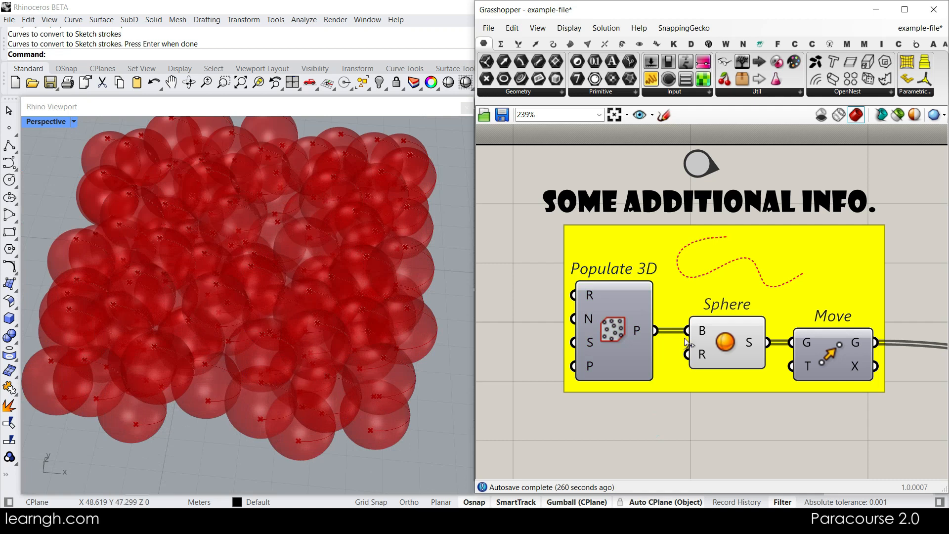
Step: Zoom the Rhino viewport in on the Sphere geometry and compare its selected and unselected preview colours
left_click(732, 339)
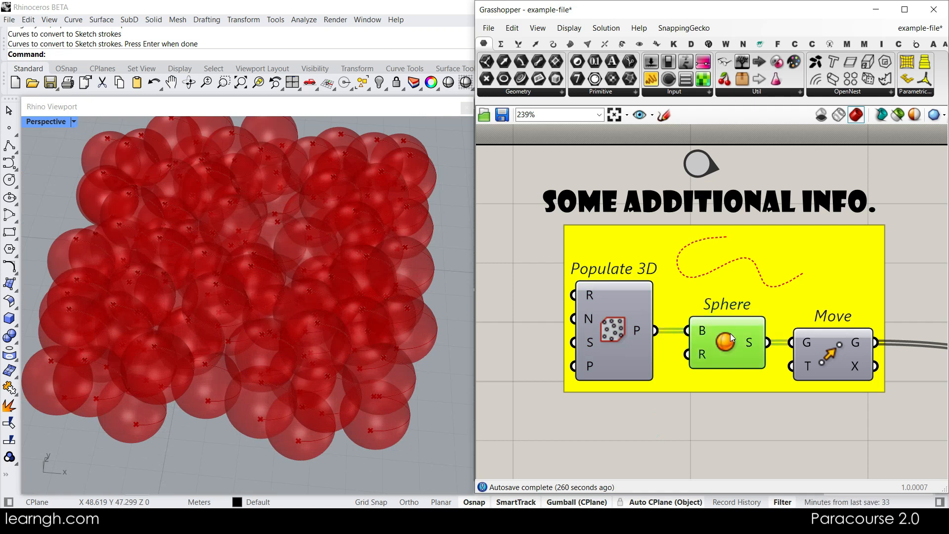
scroll(332, 298, "down", 15)
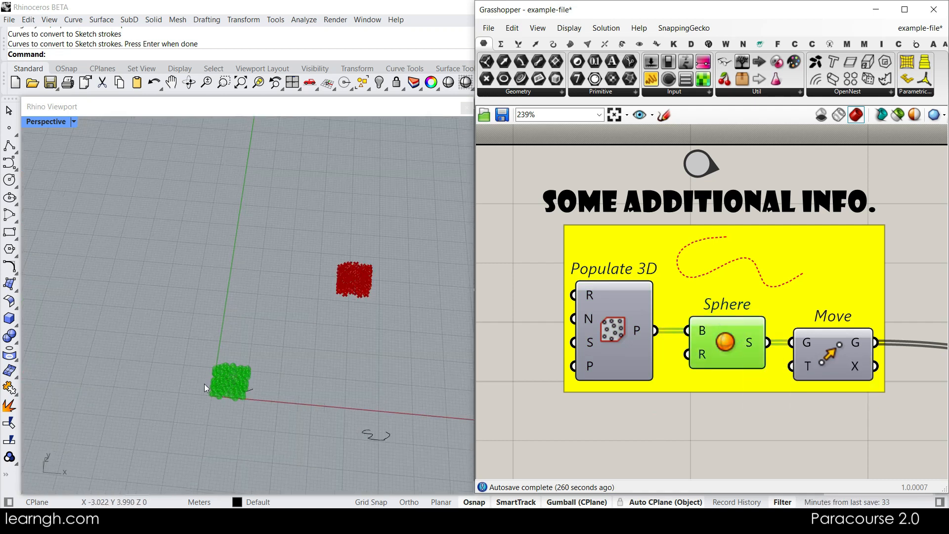
scroll(205, 383, "up", 14)
scroll(281, 383, "down", 3)
scroll(234, 325, "up", 4)
left_click(690, 413)
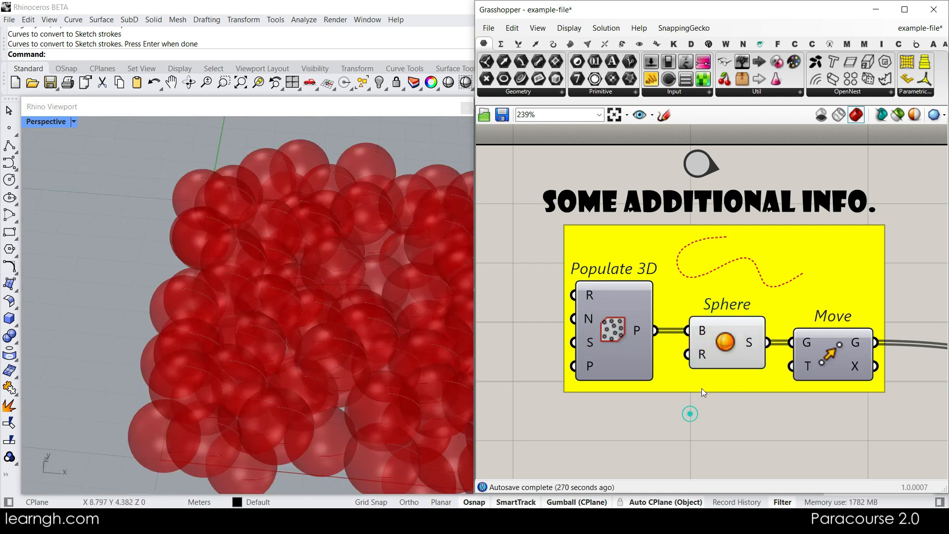
left_click(724, 345)
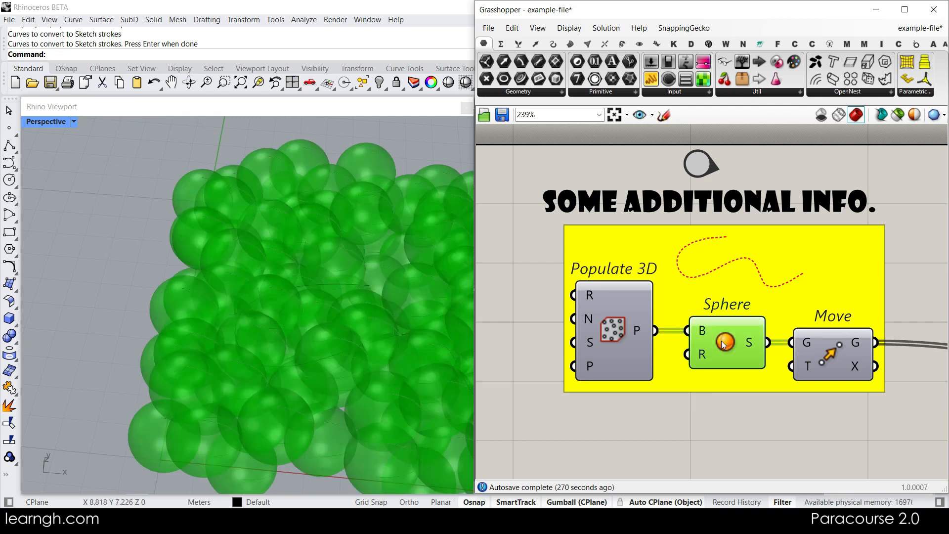
left_click(736, 402)
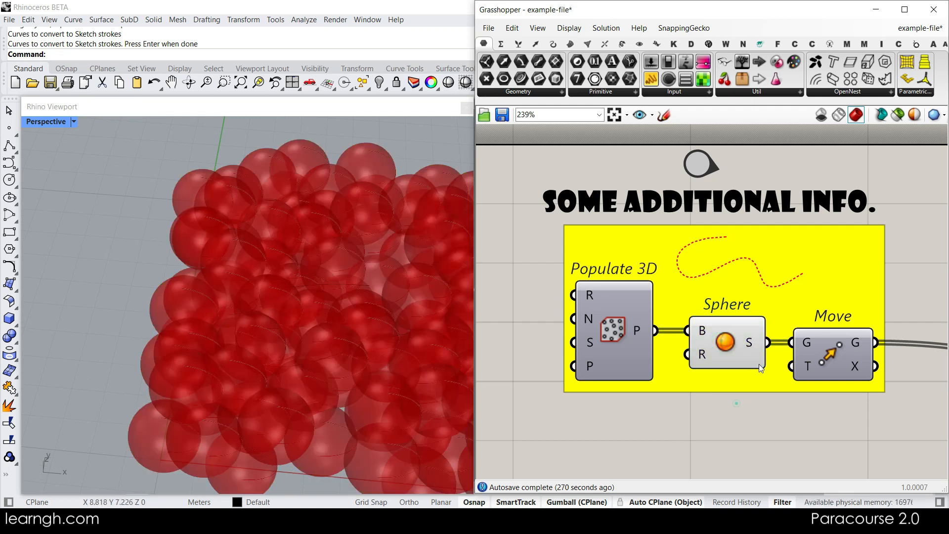
Step: Examine the Normal preview colour in the Document Preview Settings and close them without changes
left_click(915, 114)
left_click_drag(773, 17, 669, 55)
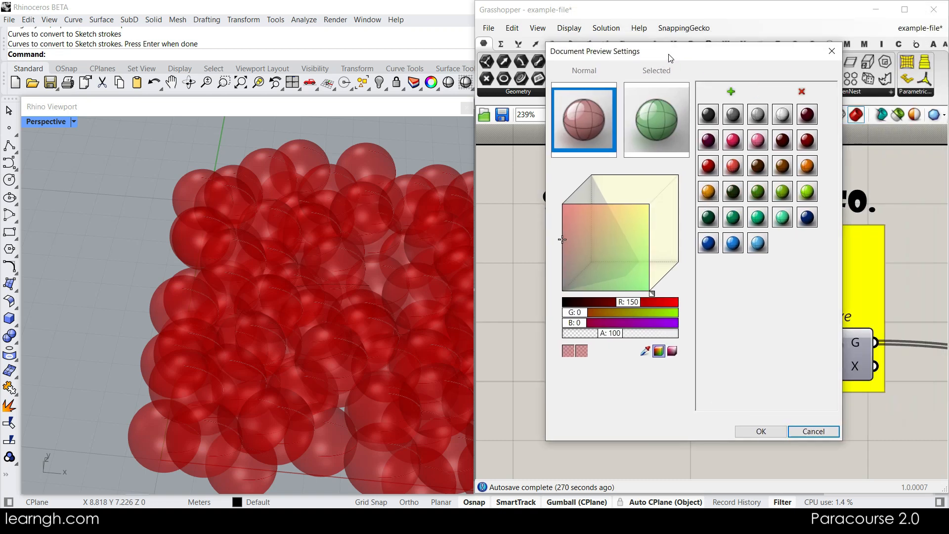
left_click(628, 120)
left_click(616, 120)
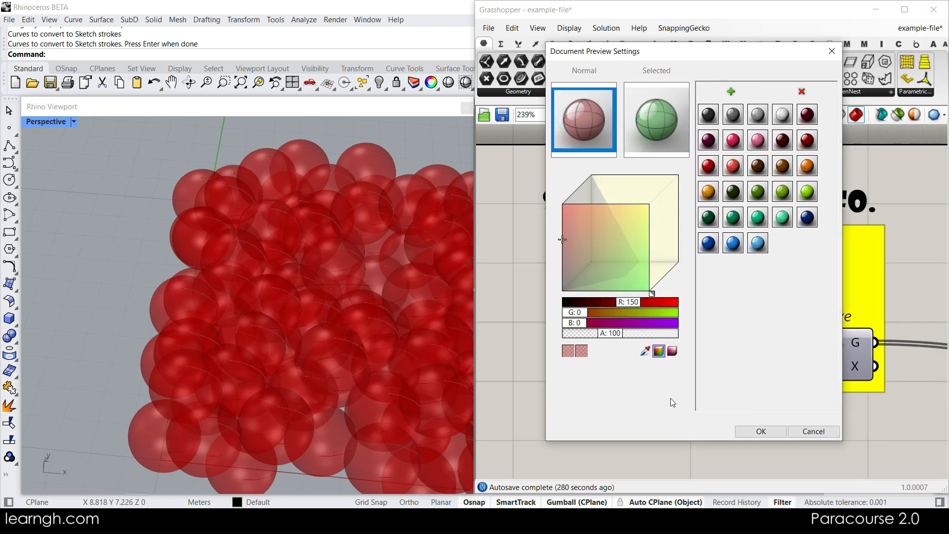
left_click(818, 431)
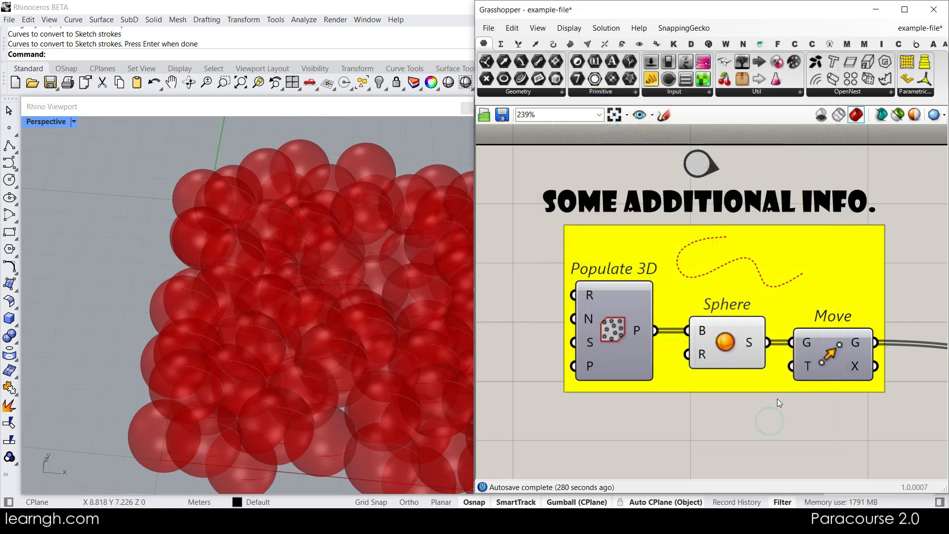
Step: Set the preview mesh quality to High Quality and check the smoothness of the spheres up close in the Rhino viewport
left_click(942, 116)
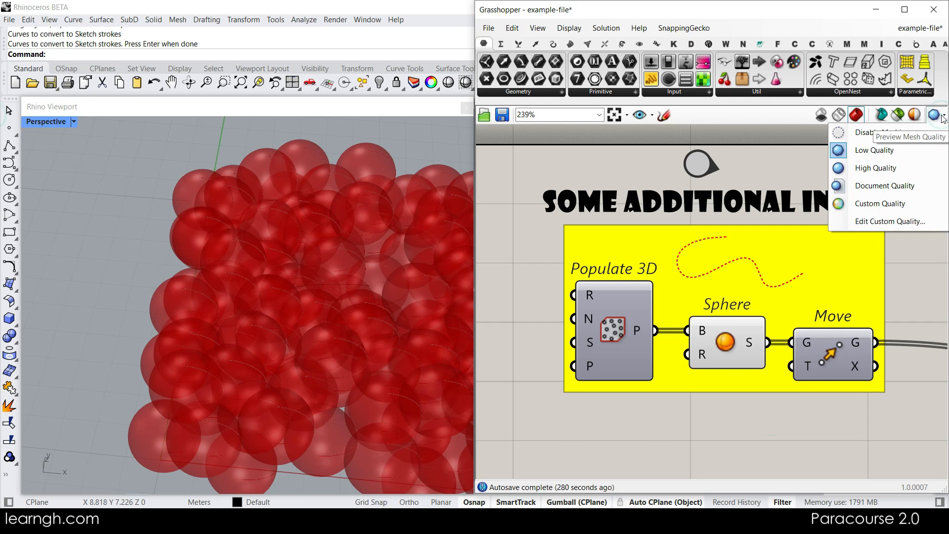
left_click(875, 168)
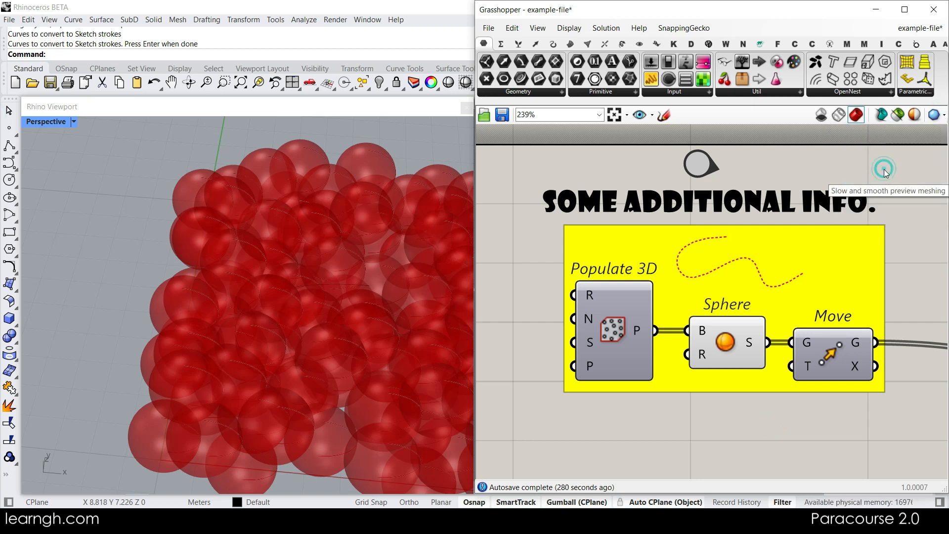
right_click_drag(178, 231, 178, 233)
scroll(215, 301, "down", 8)
scroll(189, 233, "up", 14)
scroll(198, 248, "down", 7)
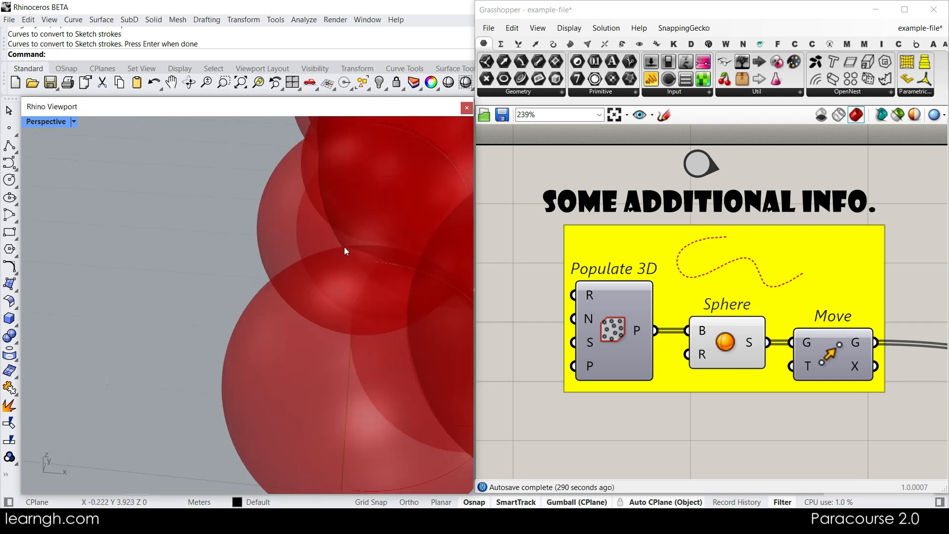
left_click(940, 123)
left_click(940, 123)
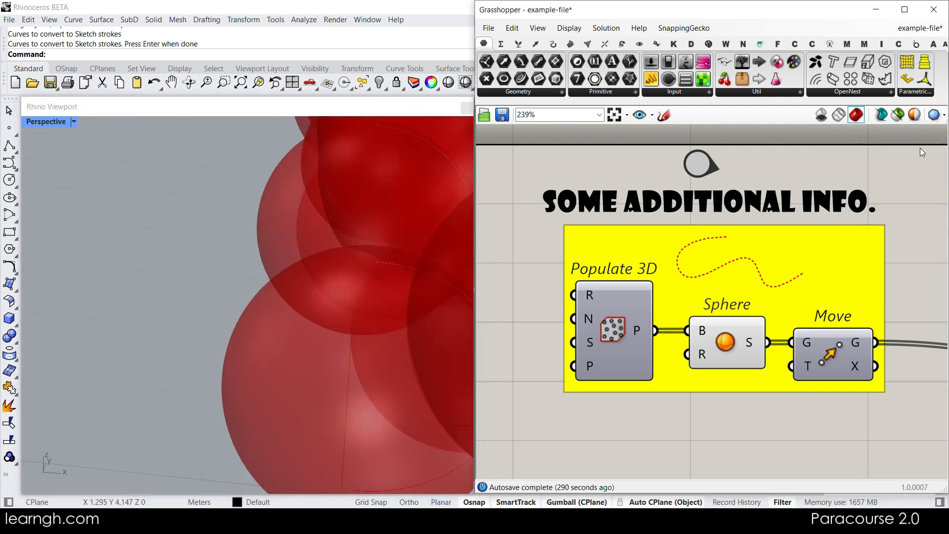
left_click(940, 122)
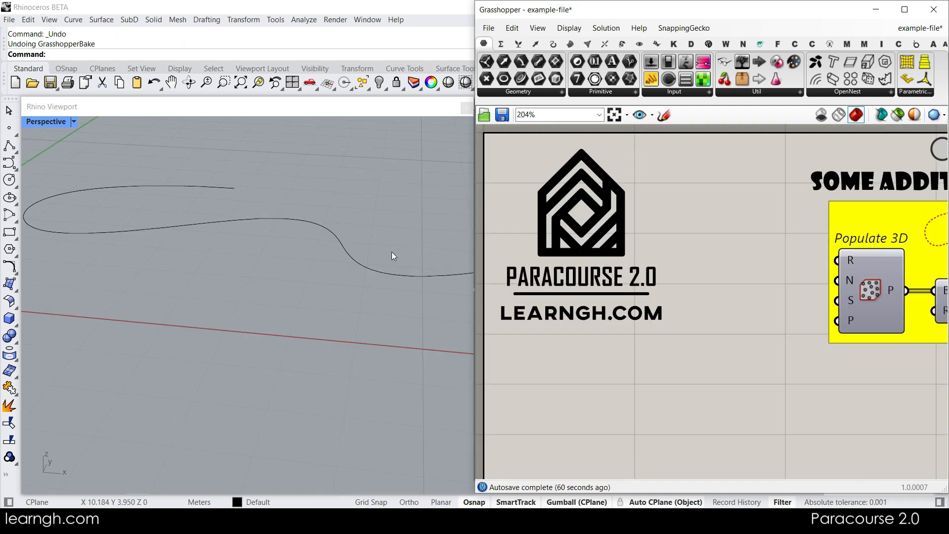
Step: Delete the wavy open curve from the Rhino viewport
scroll(321, 266, "down", 4)
left_click(268, 313)
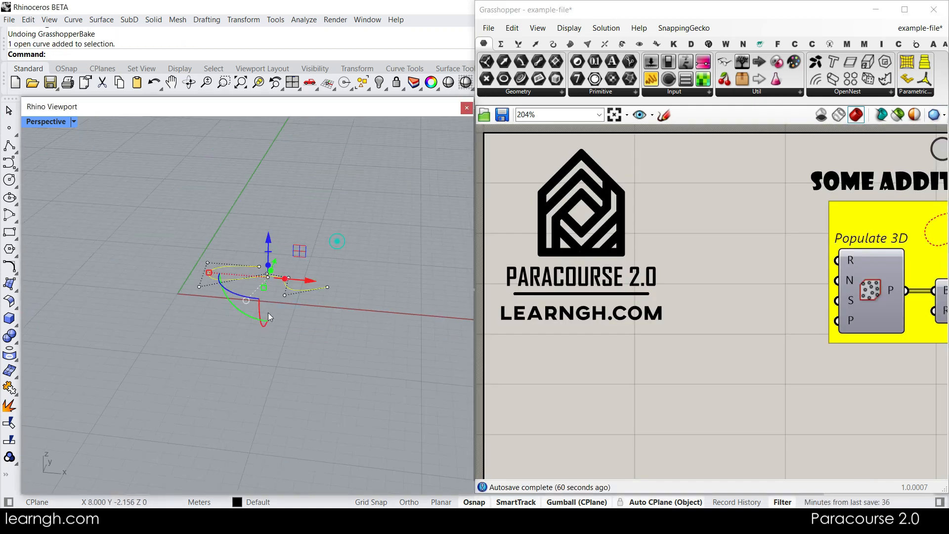
key("Delete")
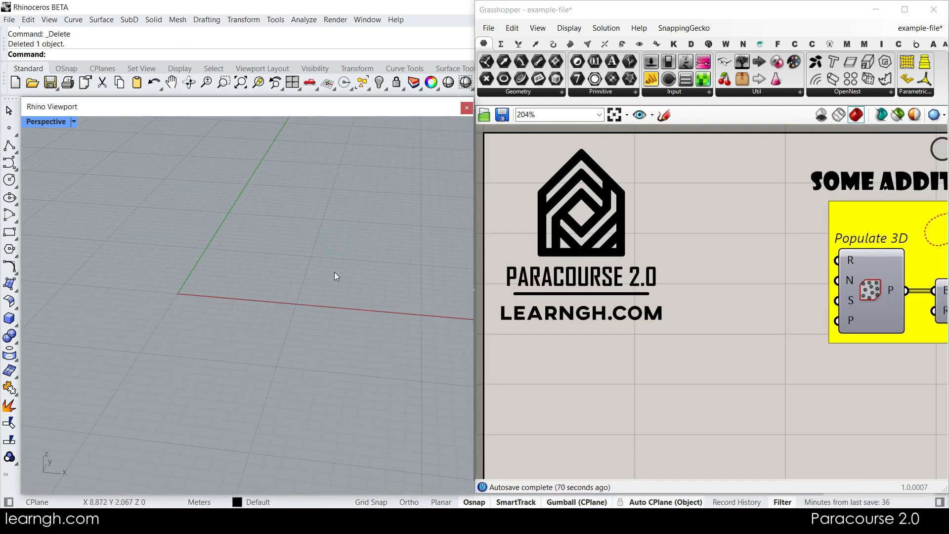
left_click(569, 28)
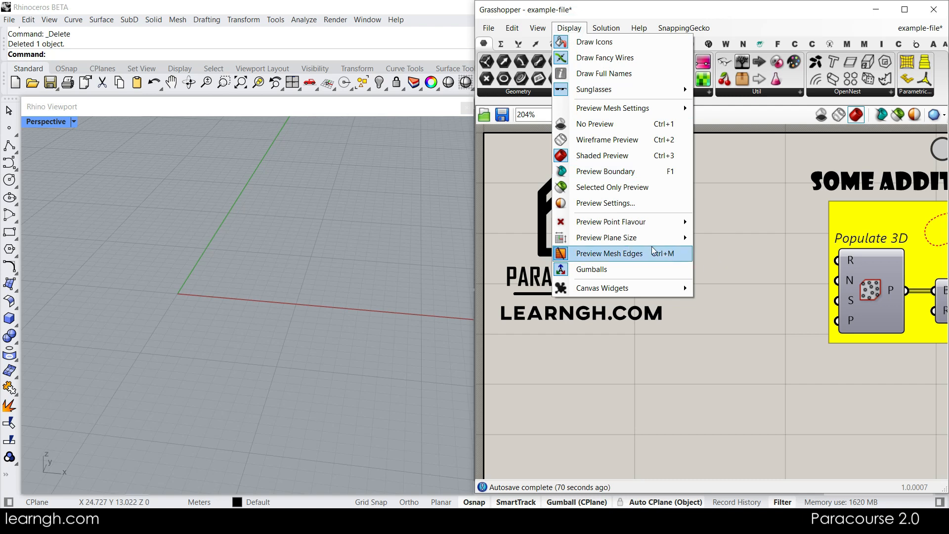
mouse_move(612, 227)
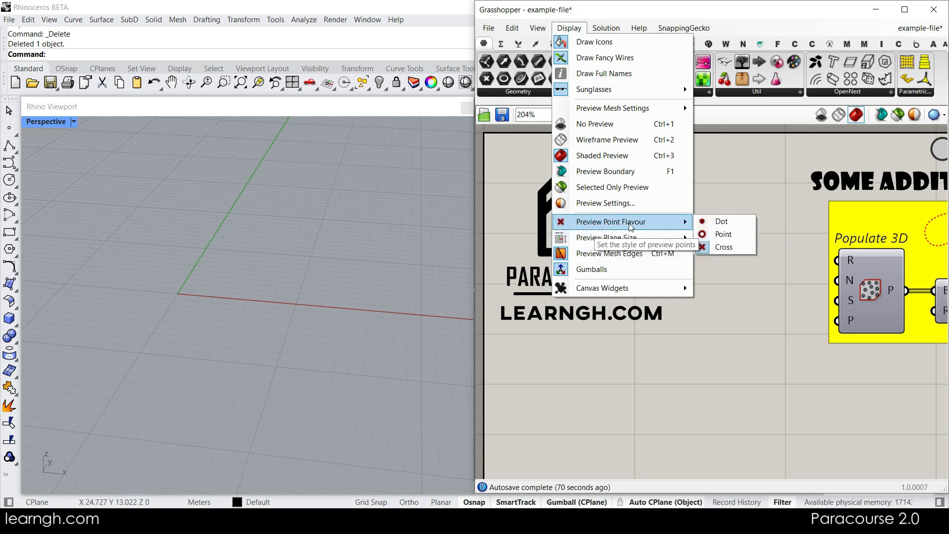
left_click(695, 378)
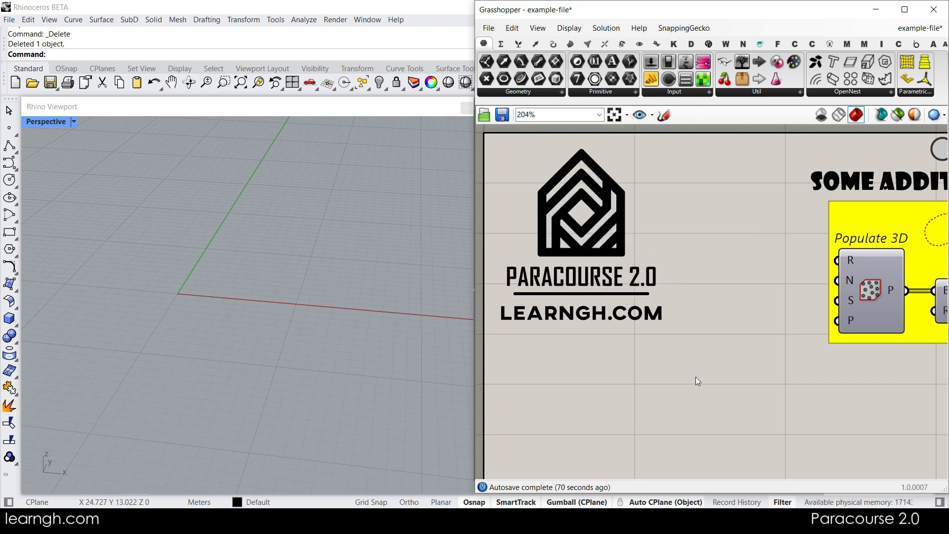
Step: Add a Point parameter below the LEARNGH.COM text and assign it four points picked around the origin in the Rhino viewport
left_click(488, 84)
left_click(680, 354)
right_click(680, 354)
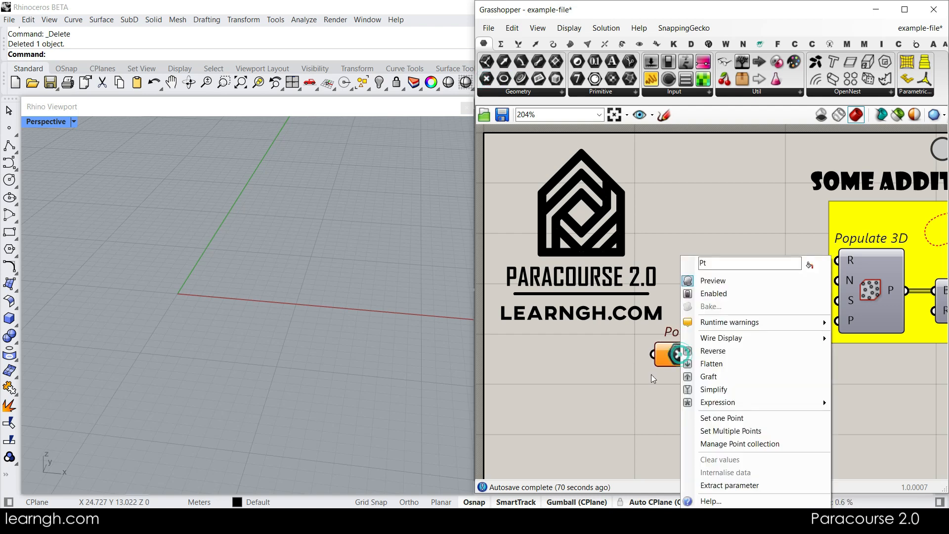
left_click(720, 427)
left_click(364, 265)
left_click(240, 230)
left_click(118, 278)
left_click(199, 394)
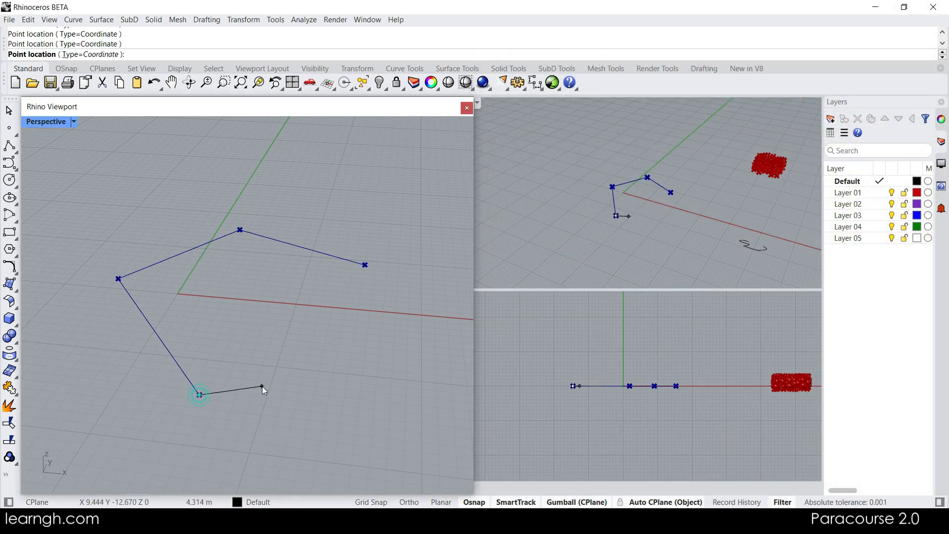
key("Return")
scroll(226, 304, "down", 3)
Step: Move the Point parameter slightly lower on the canvas and deselect it
left_click_drag(673, 354, 673, 376)
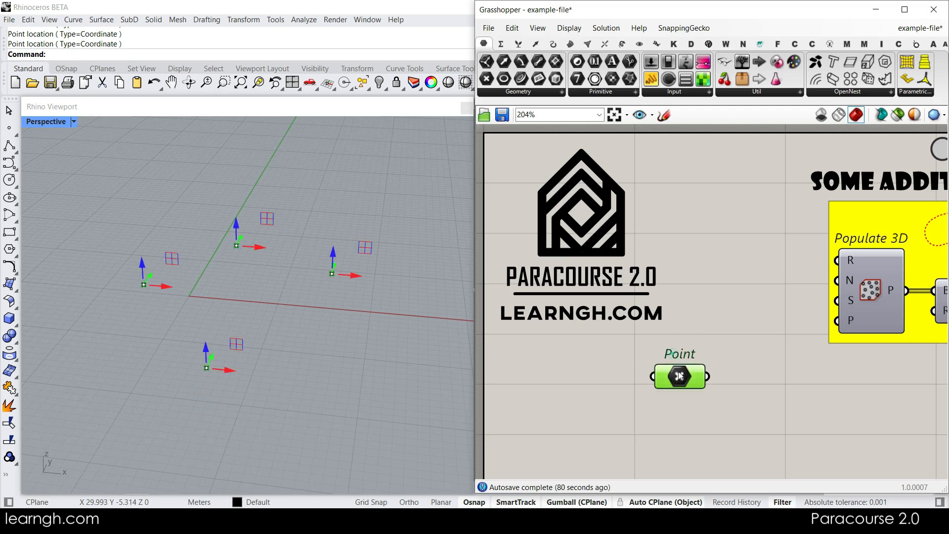
left_click(696, 393)
right_click_drag(695, 393, 708, 319)
scroll(708, 319, "up", 4)
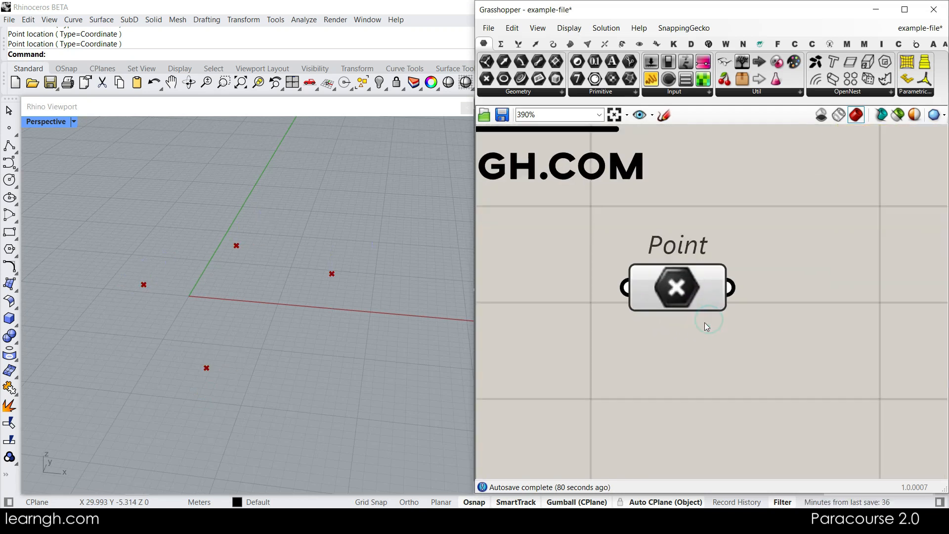
Step: Switch the preview point flavour to Point, Dot and back to Cross in turn
left_click(568, 28)
mouse_move(586, 228)
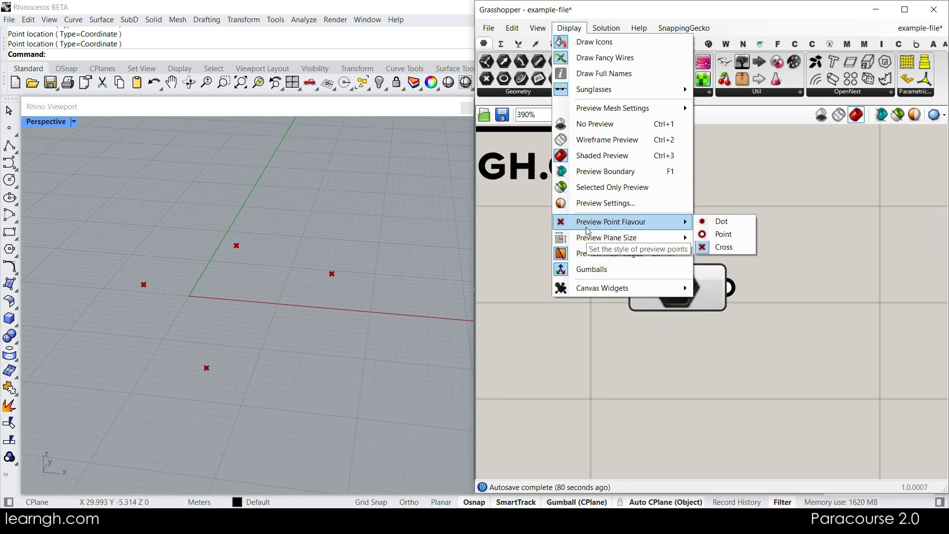
left_click(729, 239)
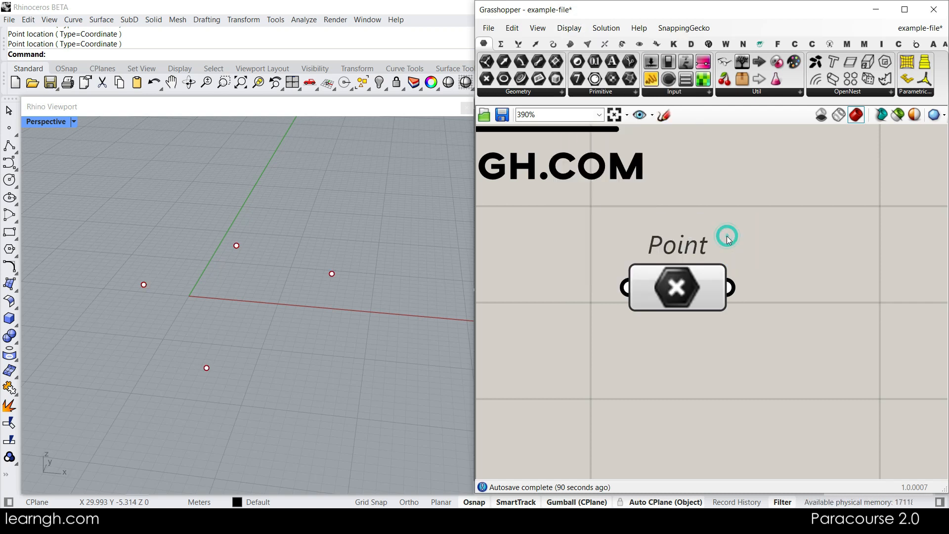
left_click(568, 28)
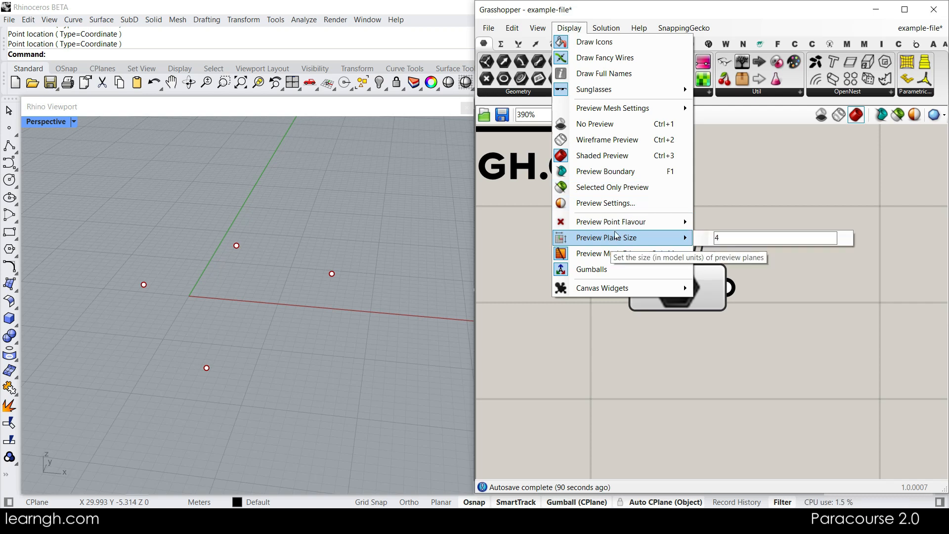
mouse_move(613, 221)
left_click(725, 221)
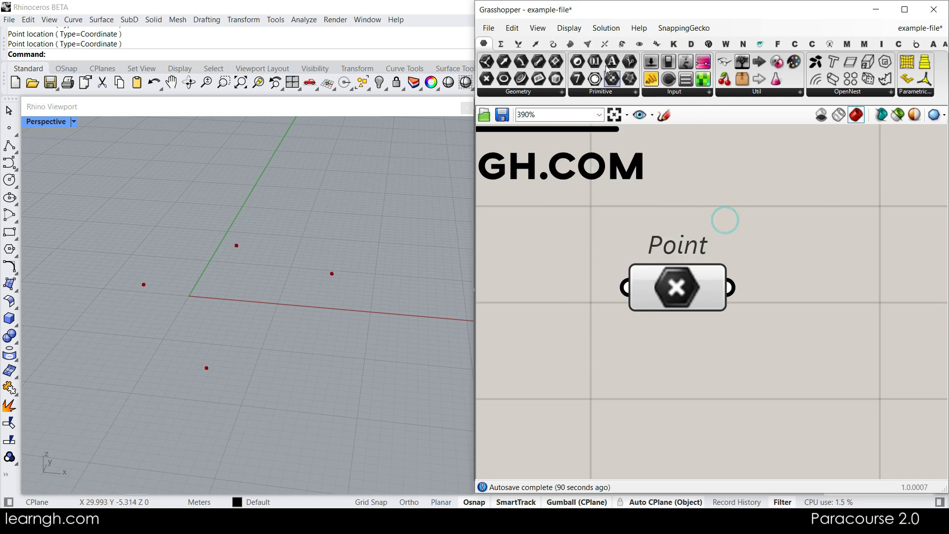
left_click(569, 28)
mouse_move(611, 225)
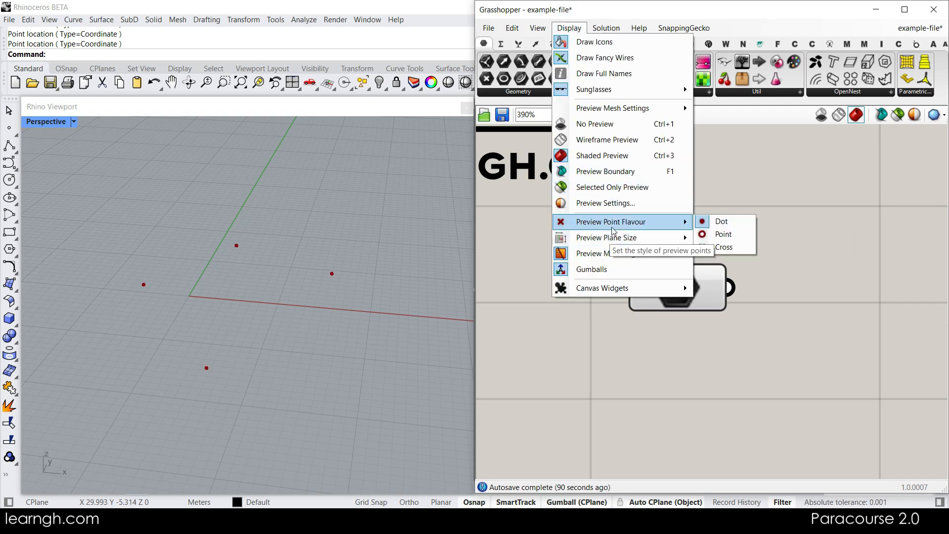
left_click(721, 248)
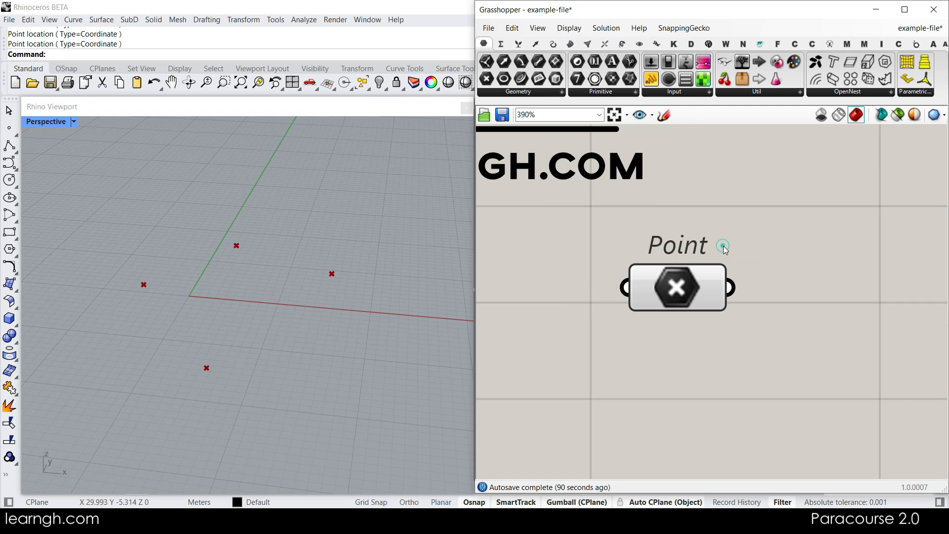
Step: Shift the rear point beside the green axis with its gumball, raise it about 5.2 m, and inspect the Point parameter's stored coordinates
left_click(569, 28)
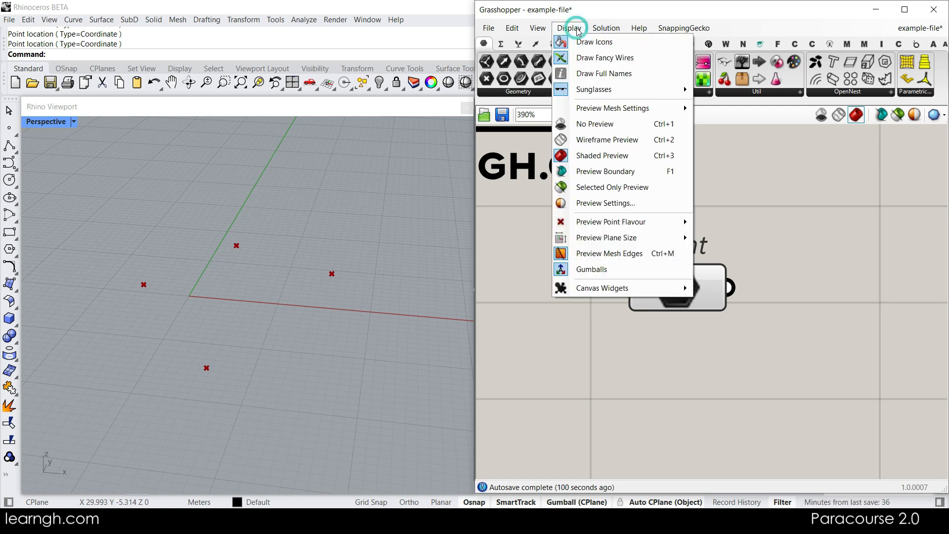
left_click(607, 273)
left_click_drag(676, 278, 680, 278)
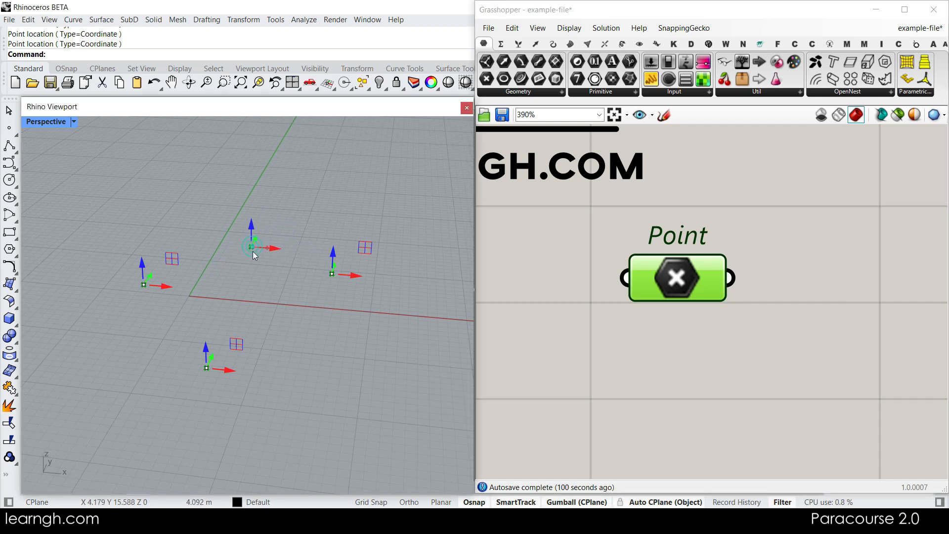
right_click_drag(330, 235, 238, 253)
left_click_drag(259, 250, 236, 225)
mouse_move(299, 260)
right_mouse_down()
mouse_move(277, 259)
mouse_move(296, 262)
right_mouse_up()
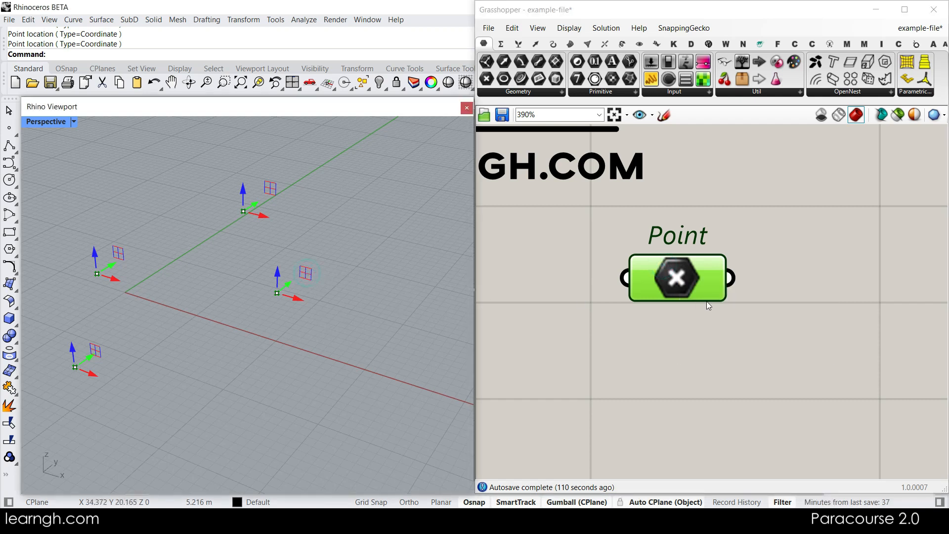
mouse_move(682, 287)
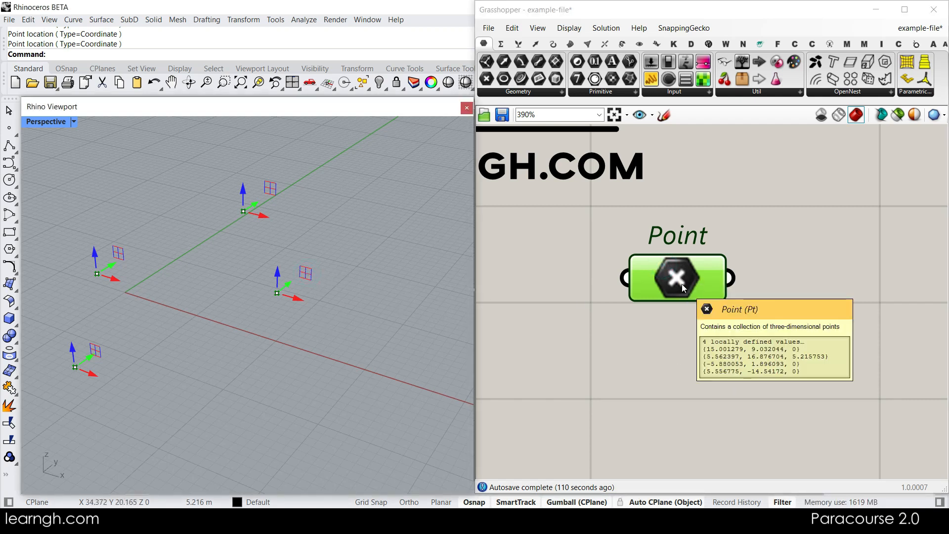
Step: Confirm a preview plane size of 4 and delete the Point parameter from the canvas
left_click(569, 29)
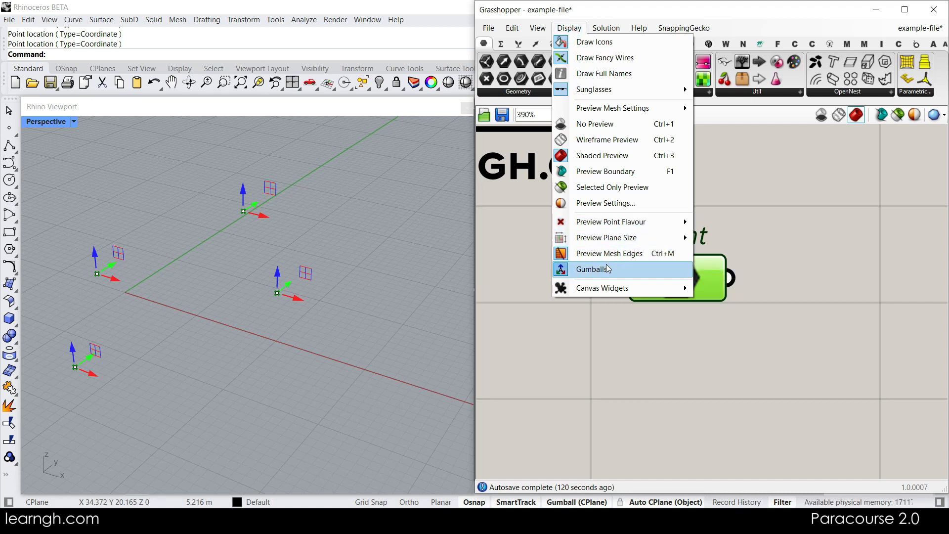
mouse_move(622, 239)
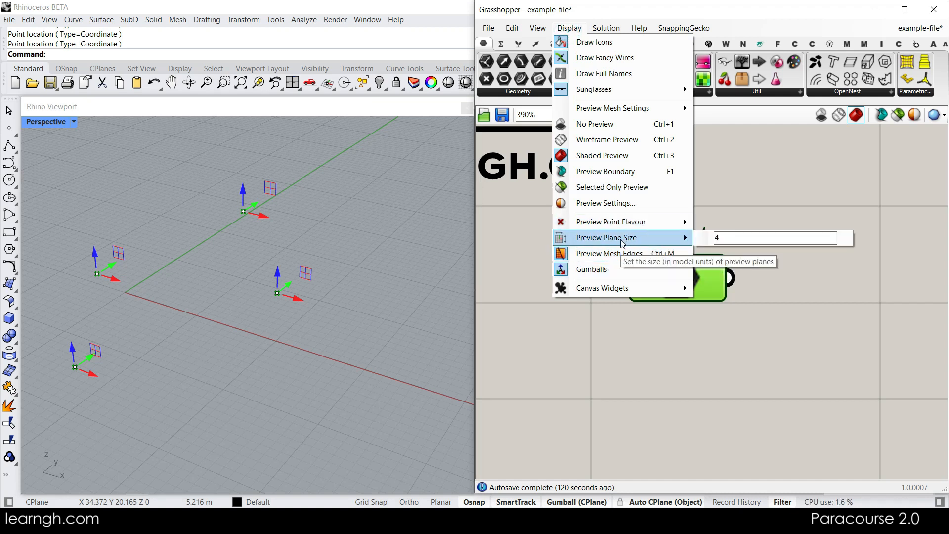
key("Return")
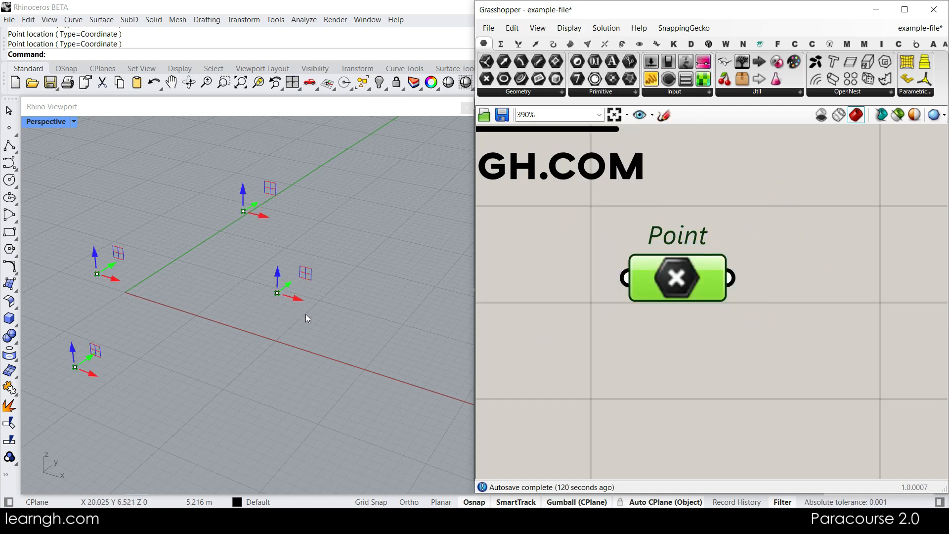
key("Delete")
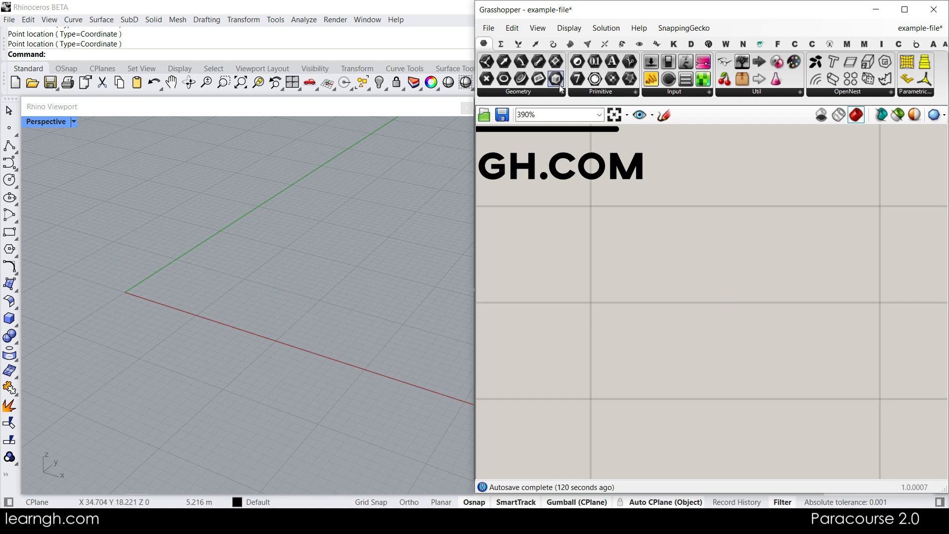
Step: Add a Rectangle component below the logo text and bring its preview plane into close view in Rhino
left_click(553, 45)
left_click(646, 92)
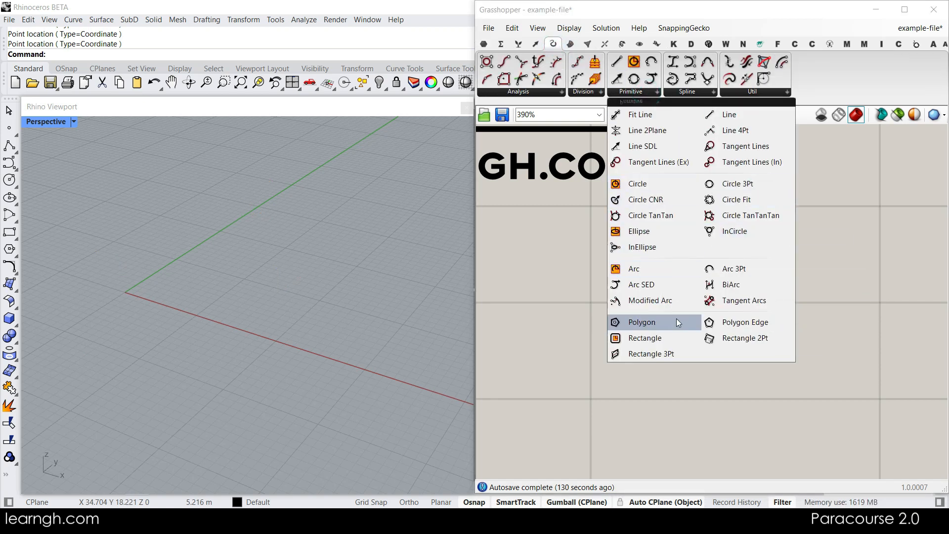
left_click_drag(661, 337, 766, 307)
right_click_drag(299, 232, 247, 327)
scroll(223, 296, "up", 10)
scroll(346, 319, "down", 3)
scroll(341, 322, "up", 4)
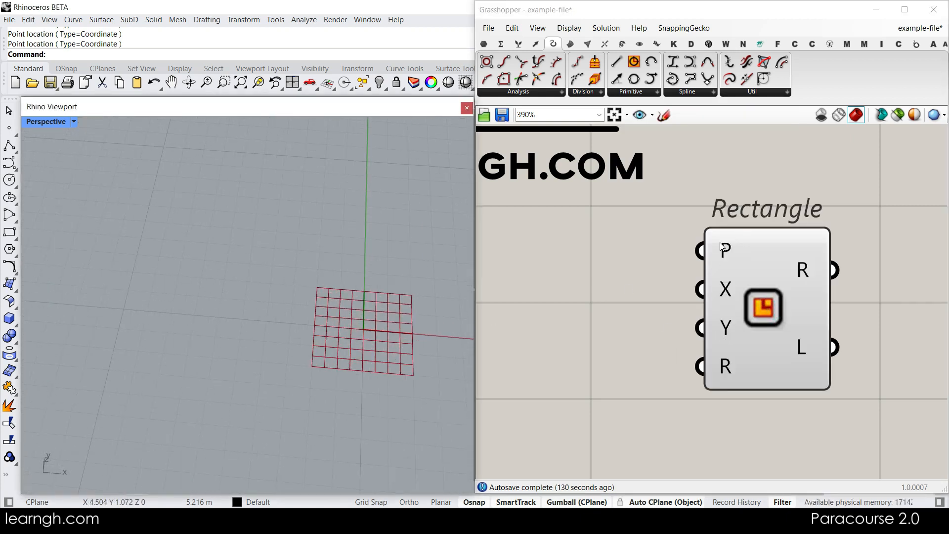
Step: Turn on Draw Full Names and extract the Rectangle's Plane input as a separate parameter placed beside it
left_click(568, 28)
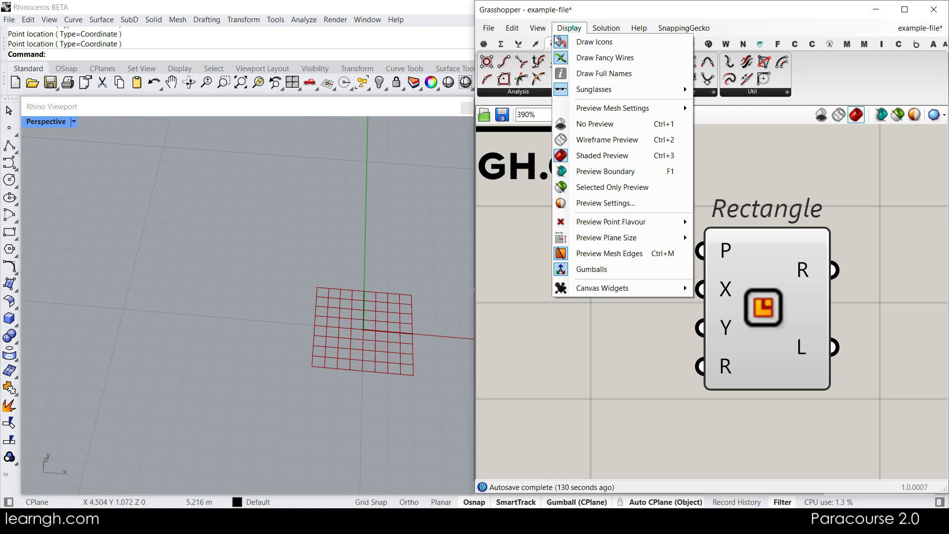
left_click(597, 74)
right_click(711, 254)
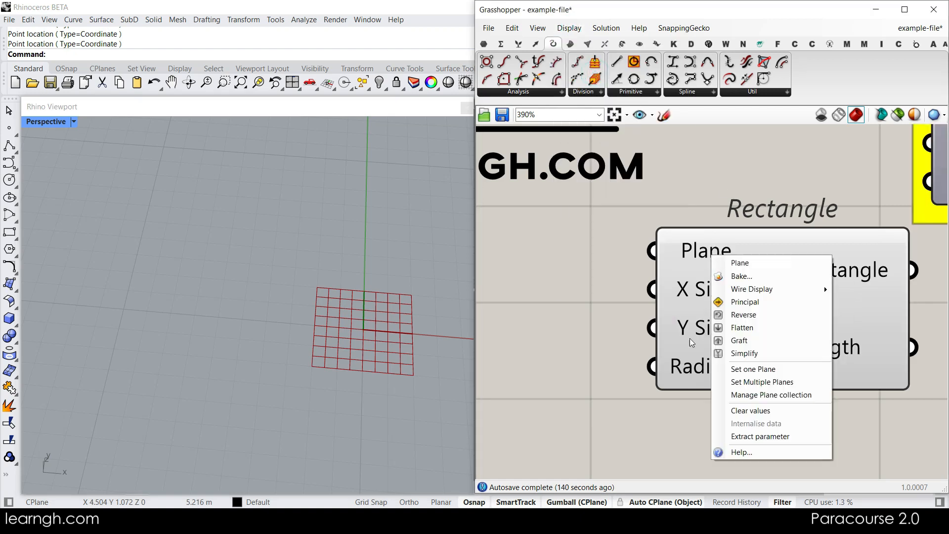
left_click(742, 434)
right_click_drag(602, 312, 723, 320)
left_click_drag(610, 239, 616, 252)
Step: Examine the Plane parameter's preview grid at different zoom levels in the Rhino viewport, both selected and unselected
scroll(254, 309, "down", 8)
scroll(255, 304, "up", 6)
scroll(251, 327, "down", 6)
scroll(242, 301, "up", 8)
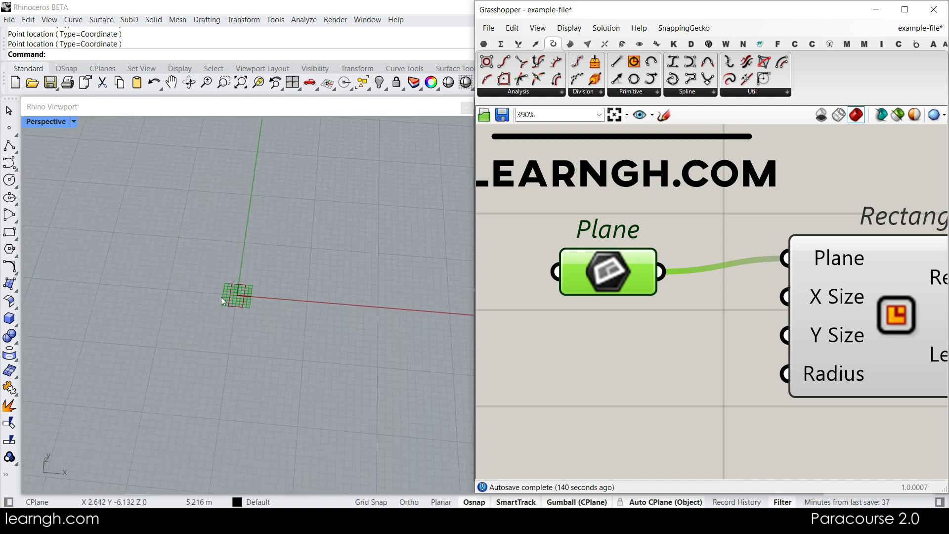
scroll(254, 298, "down", 4)
left_click(697, 343)
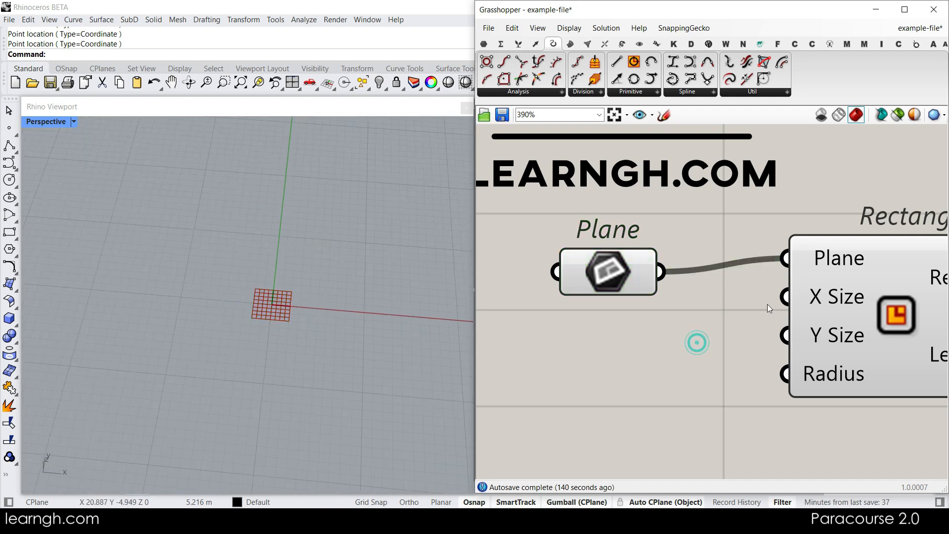
left_click_drag(794, 308, 787, 308)
left_click(691, 340)
Step: Turn the Plane parameter's preview off and back on to compare the Rhino viewport
right_click(622, 264)
left_click(635, 288)
scroll(280, 304, "up", 3)
right_click(609, 270)
left_click(635, 290)
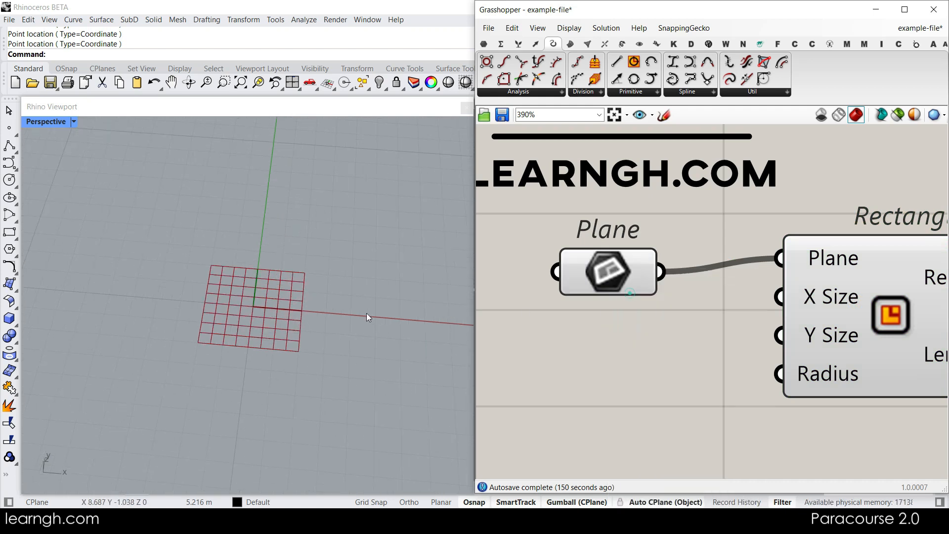
Step: Set the preview plane size to 40, view the enlarged grid in Rhino, and reposition the Plane parameter slightly
left_click(567, 28)
mouse_move(657, 238)
type("0")
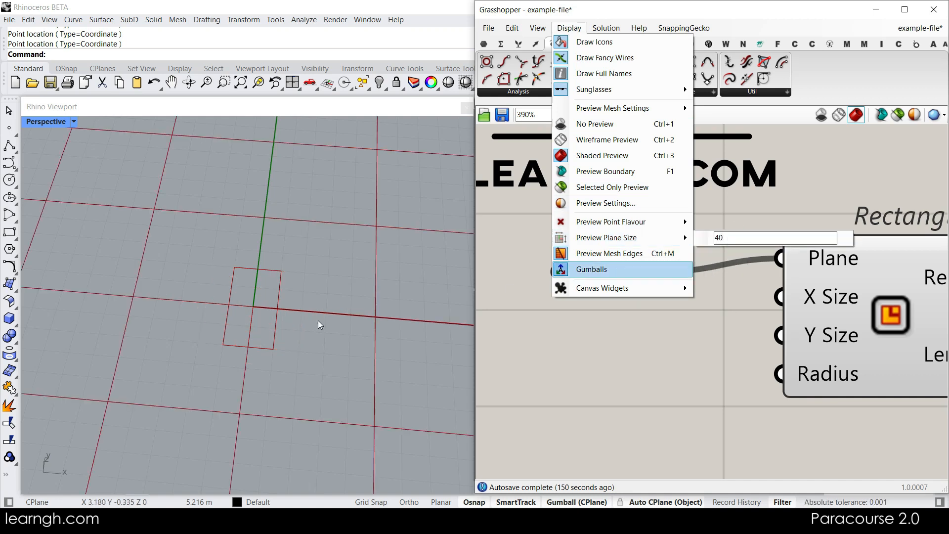
left_click(304, 323)
scroll(298, 324, "down", 15)
scroll(300, 324, "up", 5)
left_click(640, 283)
left_click_drag(640, 283, 635, 270)
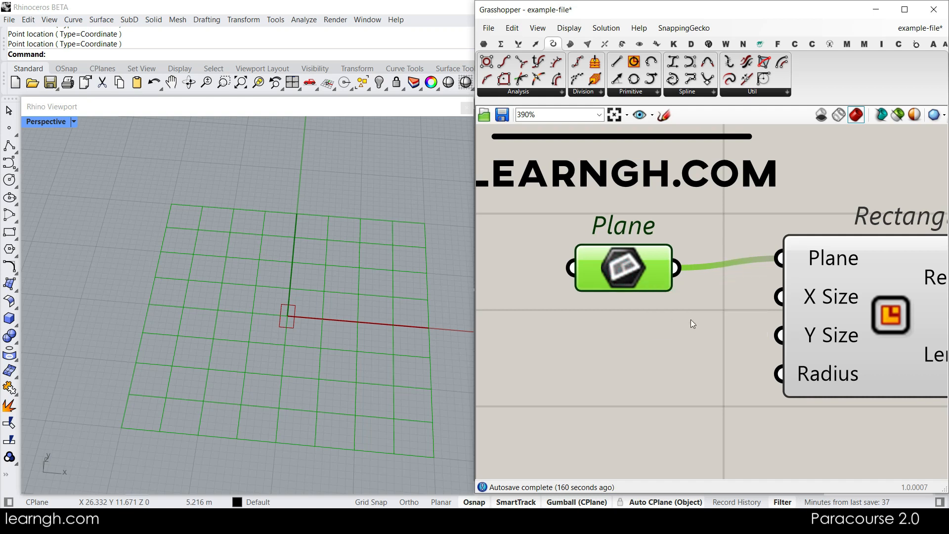
Step: Extract the Rectangle's X Size input as a parameter below the Plane parameter and delete it again
right_click_drag(756, 309, 625, 259)
right_click_drag(682, 280, 733, 182)
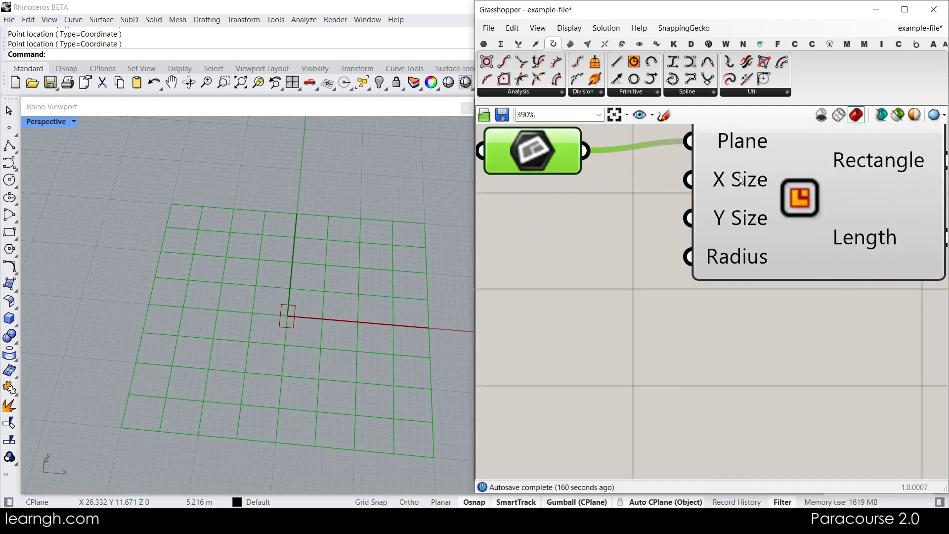
right_click(740, 180)
left_click(786, 343)
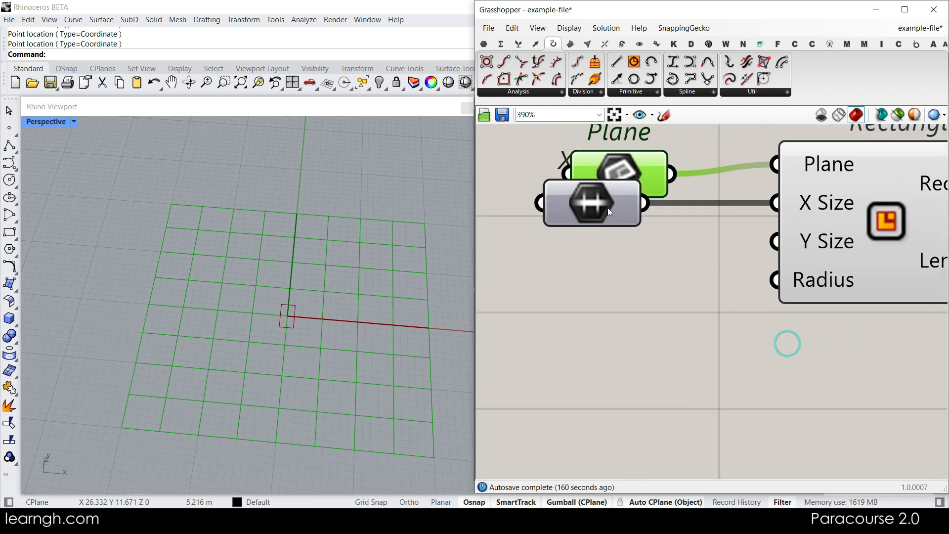
left_click(608, 254)
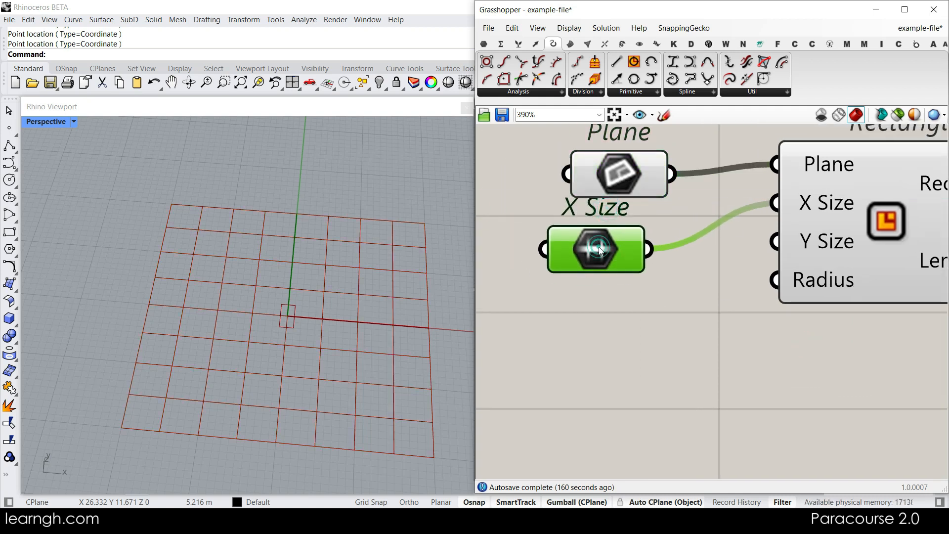
key("Delete")
Step: Delete the Rectangle, its Plane parameter and the remaining components around them from the canvas
left_click(568, 28)
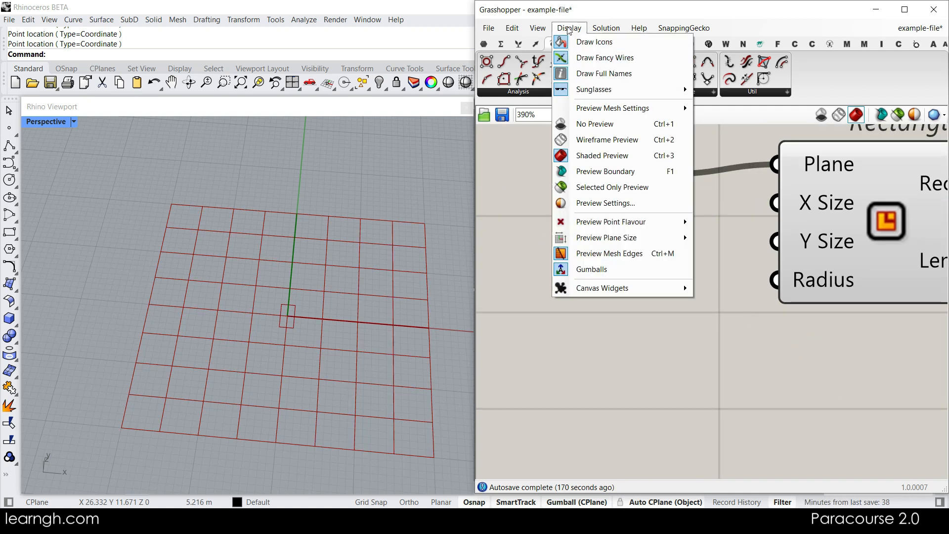
scroll(759, 312, "down", 4)
right_click_drag(822, 318, 715, 363)
scroll(738, 353, "down", 2)
left_click_drag(762, 359, 623, 300)
key("Delete")
scroll(704, 329, "down", 3)
right_click_drag(789, 321, 556, 297)
scroll(755, 324, "up", 1)
scroll(755, 325, "down", 1)
left_click_drag(868, 351, 537, 190)
key("Delete")
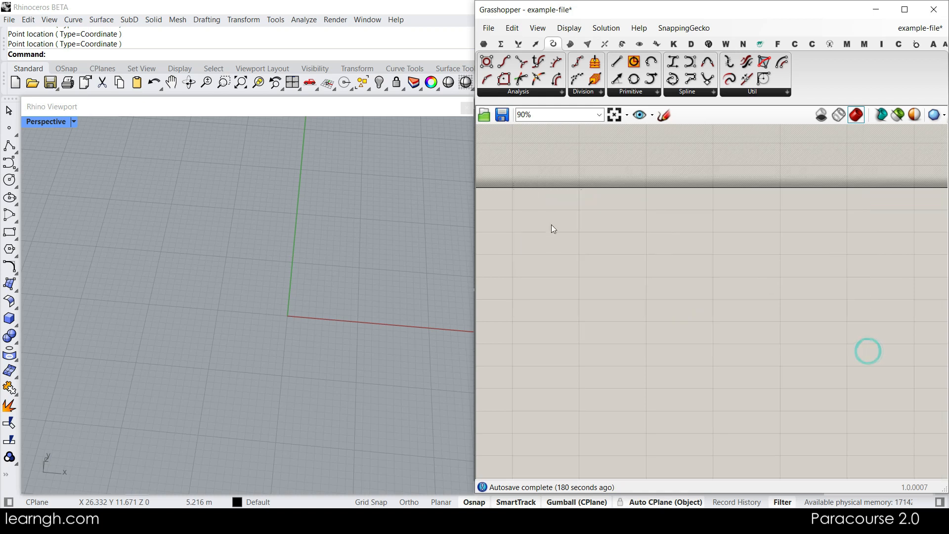
Step: Add a Mesh Sphere Ex component in the empty canvas area beside the logo
scroll(647, 278, "up", 6)
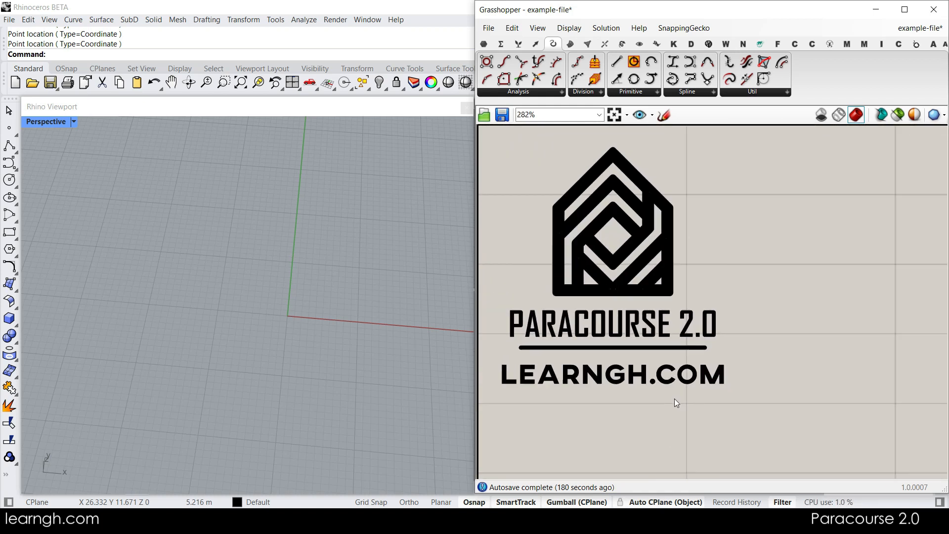
left_click(587, 43)
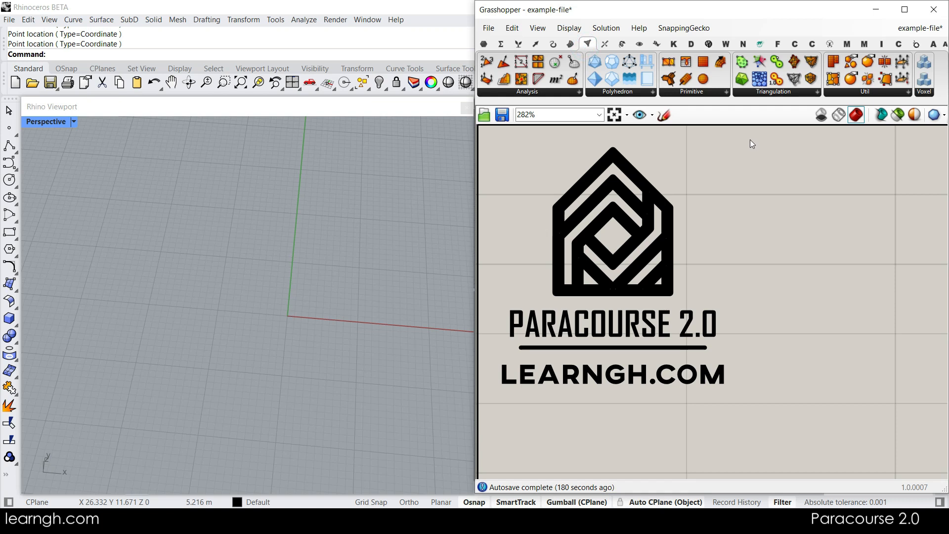
left_click(725, 92)
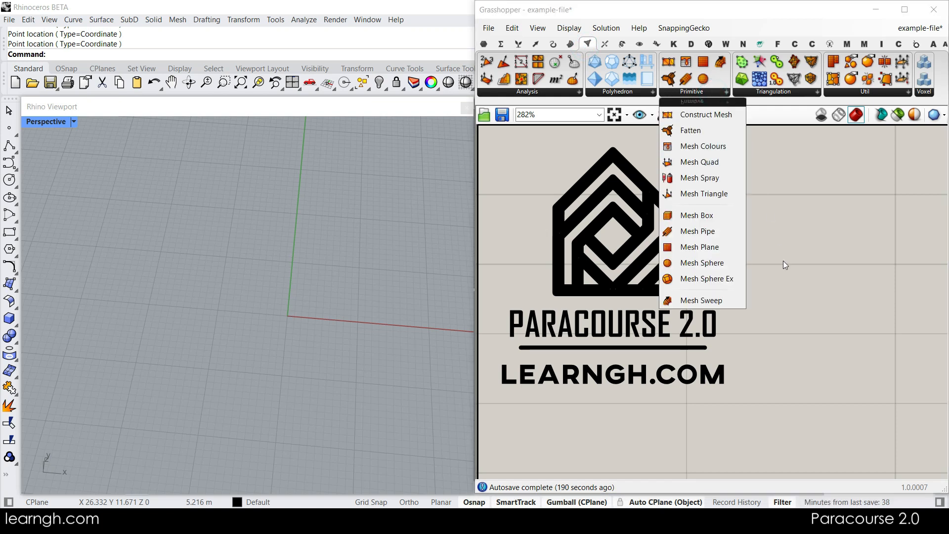
left_click(720, 277)
left_click(860, 383)
right_click_drag(862, 383, 711, 259)
left_click_drag(711, 260, 793, 326)
left_click(706, 356)
Step: Extract the sphere's Base input as a separate parameter and turn off its preview, bringing the sphere into close view
right_click(769, 299)
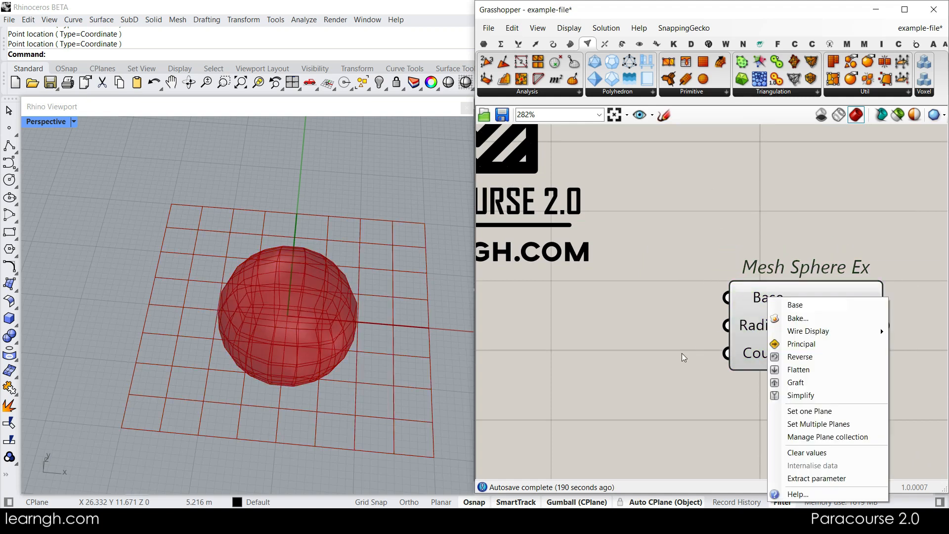
left_click(793, 479)
right_click(593, 300)
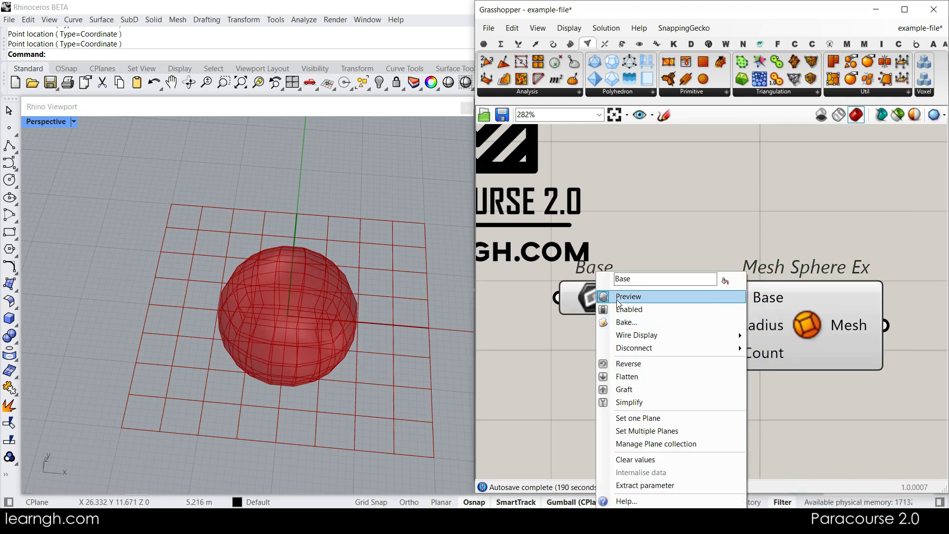
left_click(618, 300)
right_click_drag(256, 311, 184, 266)
scroll(185, 265, "up", 5)
right_click_drag(200, 306, 251, 309)
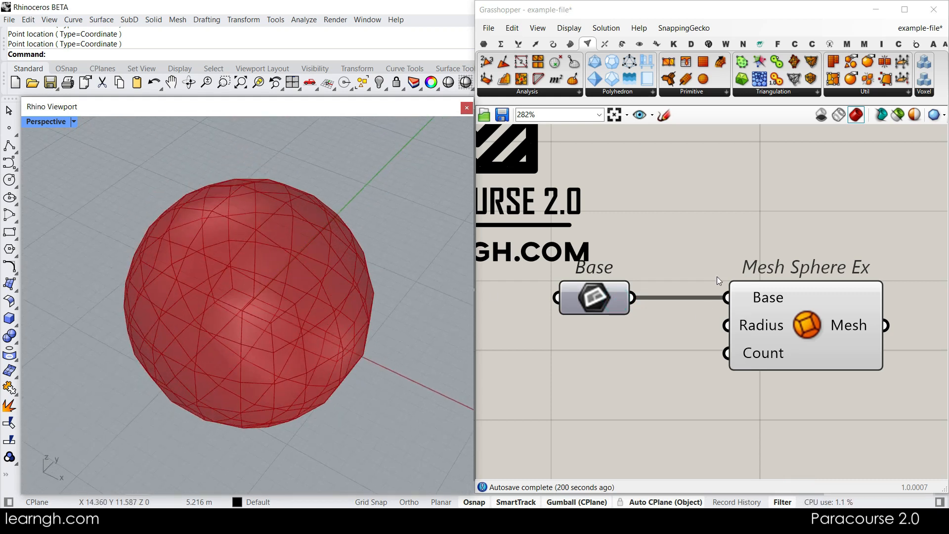
Step: Turn the preview mesh edges off and back on to compare the sphere's display
left_click(569, 28)
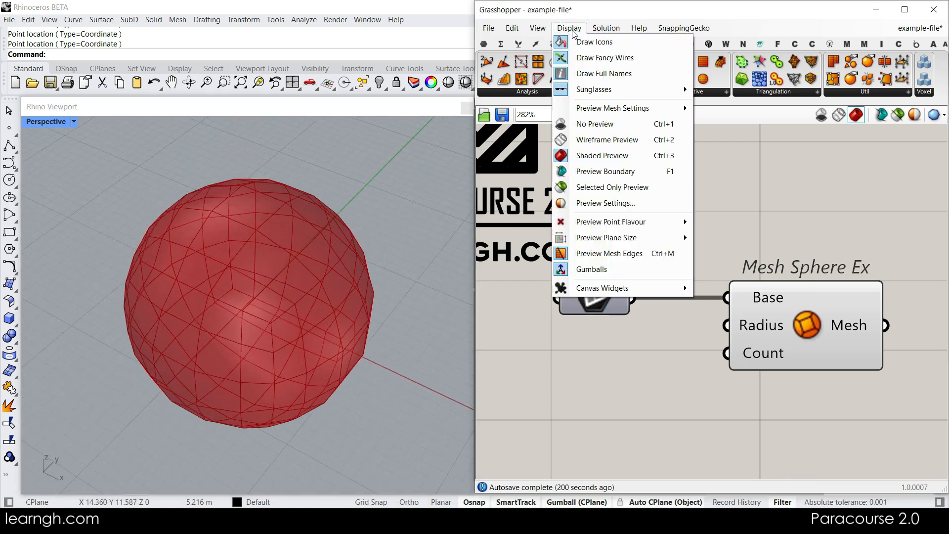
left_click(635, 257)
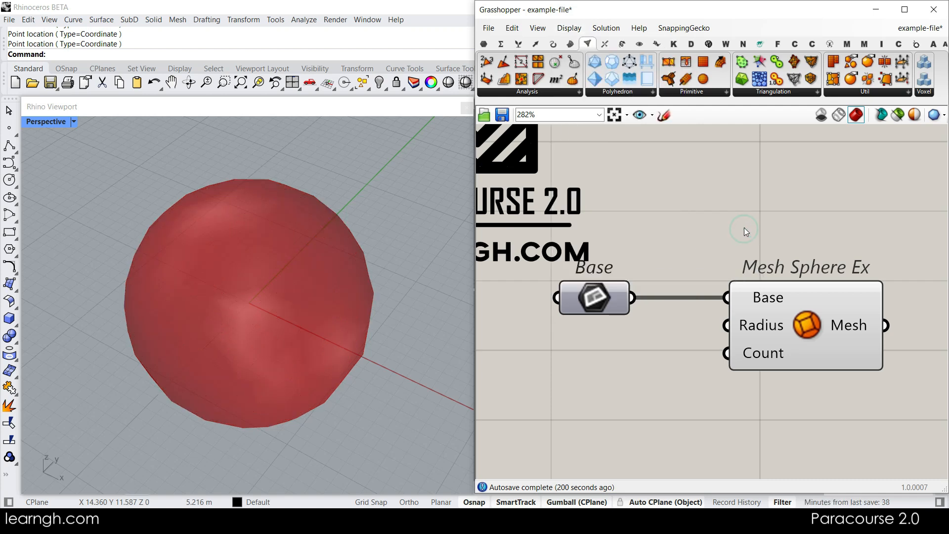
key("ctrl+m")
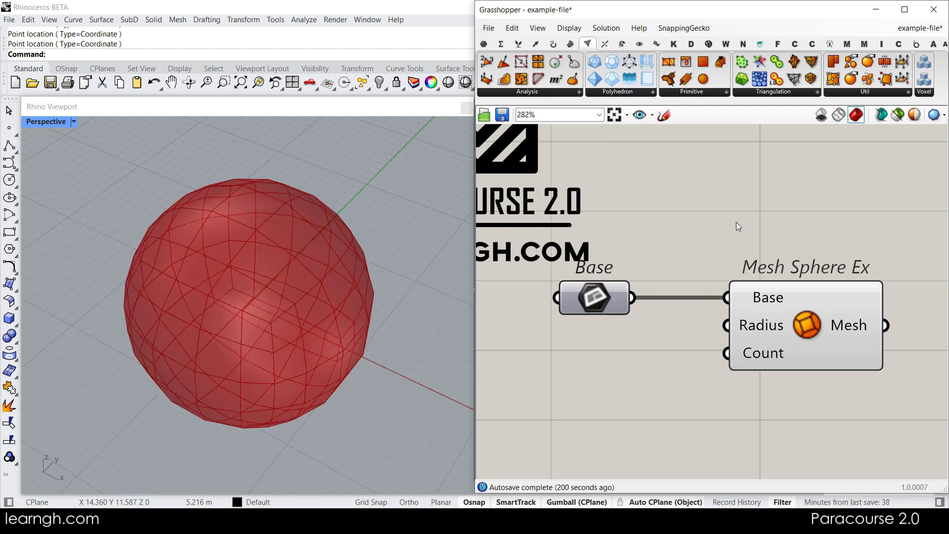
Step: Move the Mesh Sphere Ex component closer to the Base parameter
left_click_drag(778, 322, 707, 324)
left_click(704, 225)
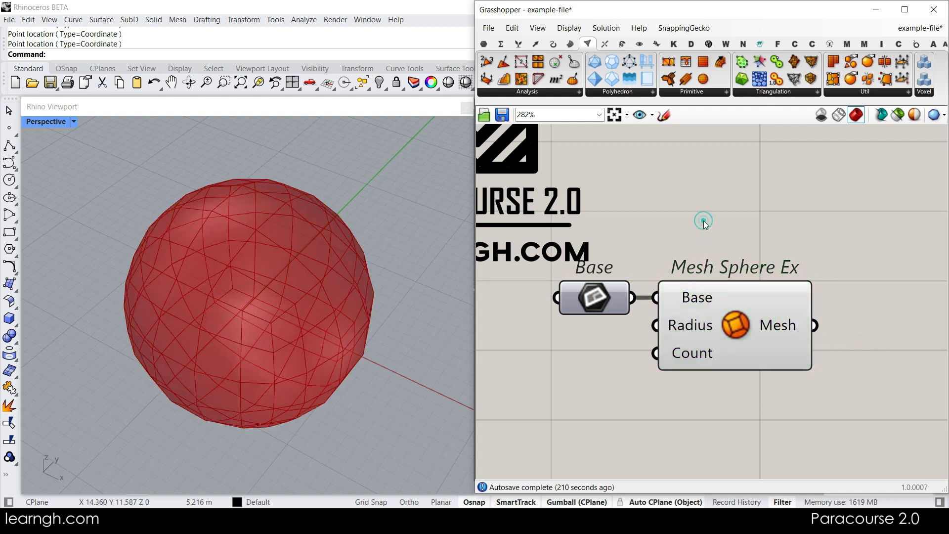
scroll(721, 242, "down", 2)
right_click_drag(769, 288, 691, 312)
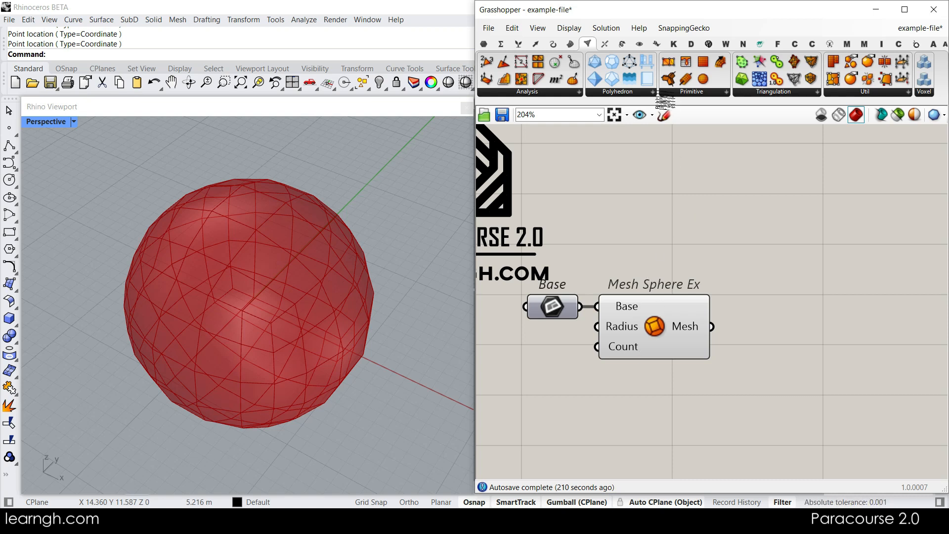
Step: Add a Custom Preview component and connect the sphere's Mesh output to its Geometry input
left_click(640, 44)
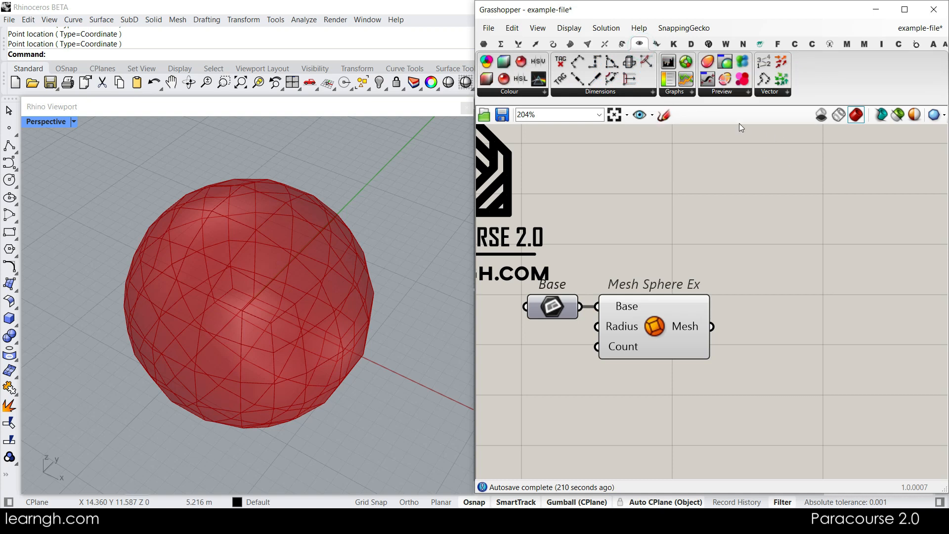
left_click(738, 94)
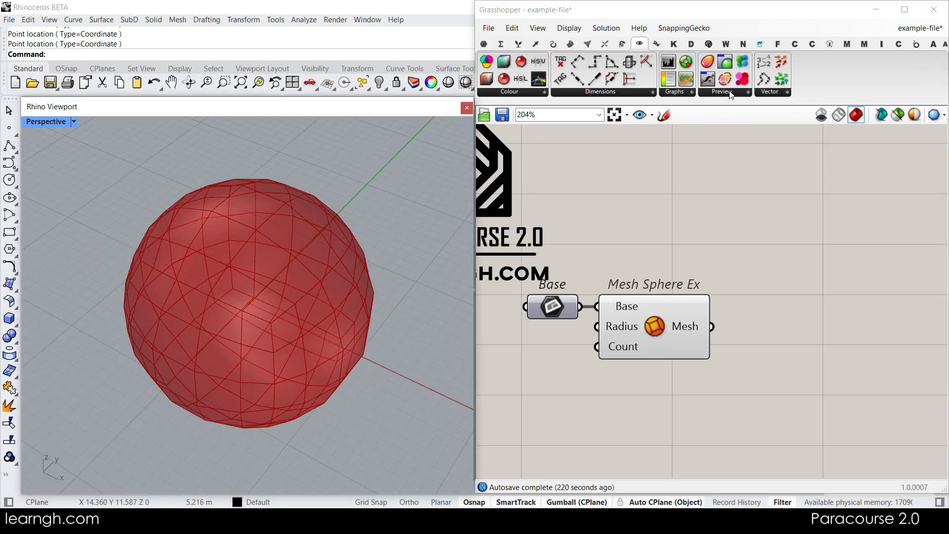
left_click(730, 93)
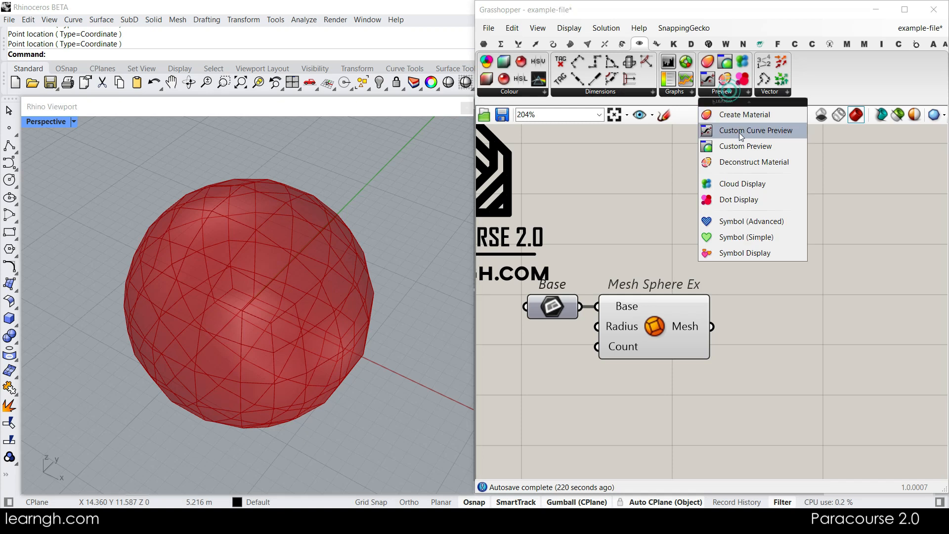
left_click_drag(744, 147, 781, 362)
left_click_drag(711, 326, 771, 357)
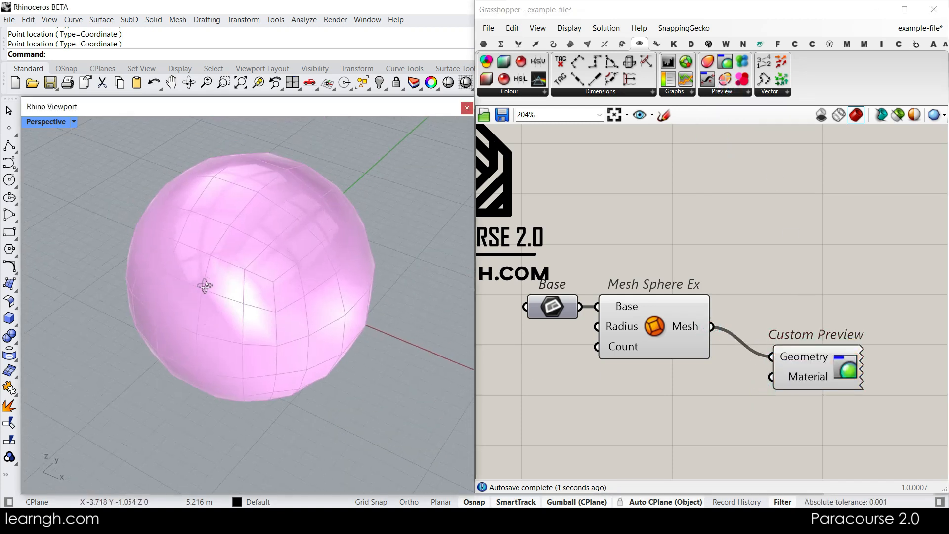
Step: Set the Rhino viewport to Rendered display, turn off the Mesh Sphere Ex preview, and shift Custom Preview slightly
left_click(52, 121)
left_click(112, 157)
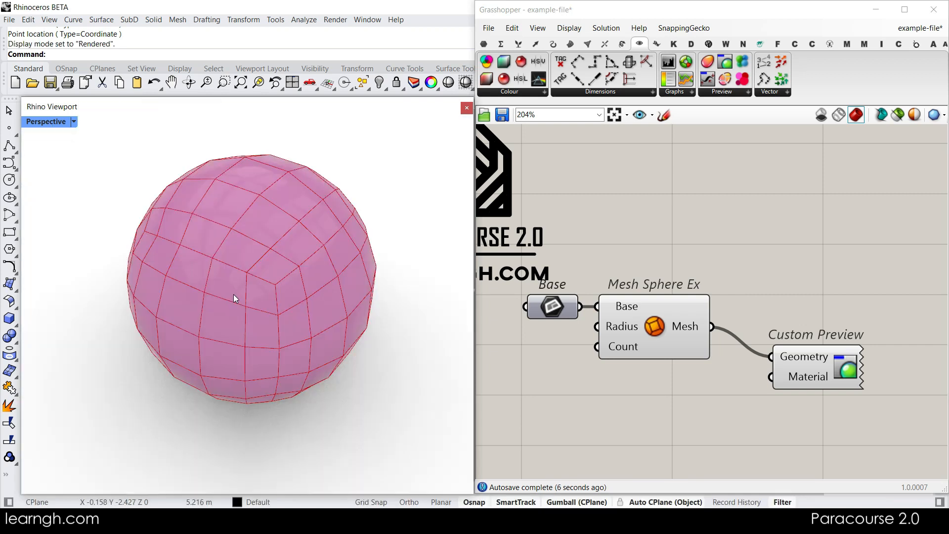
right_click(658, 317)
left_click(678, 342)
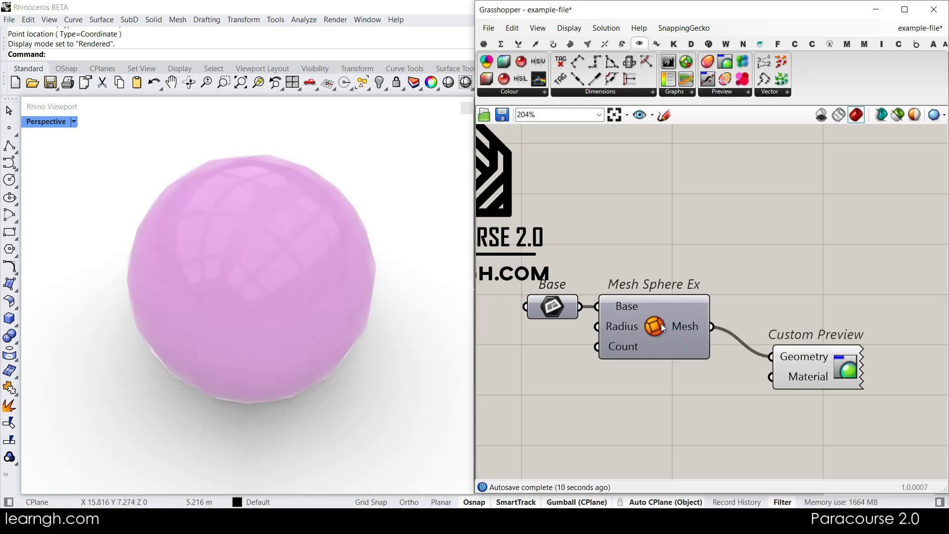
left_click(668, 412)
left_click_drag(805, 366, 820, 354)
left_click(750, 406)
mouse_move(360, 330)
right_mouse_down()
mouse_move(351, 328)
mouse_move(360, 343)
right_mouse_up()
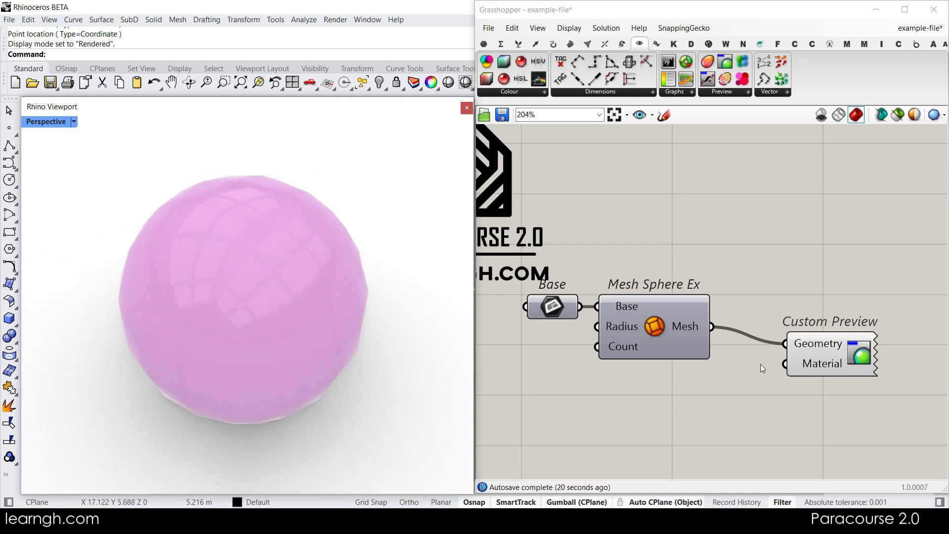
Step: Add a Create Material component and place it below Mesh Sphere Ex
right_click_drag(707, 379, 647, 371)
scroll(719, 358, "up", 2)
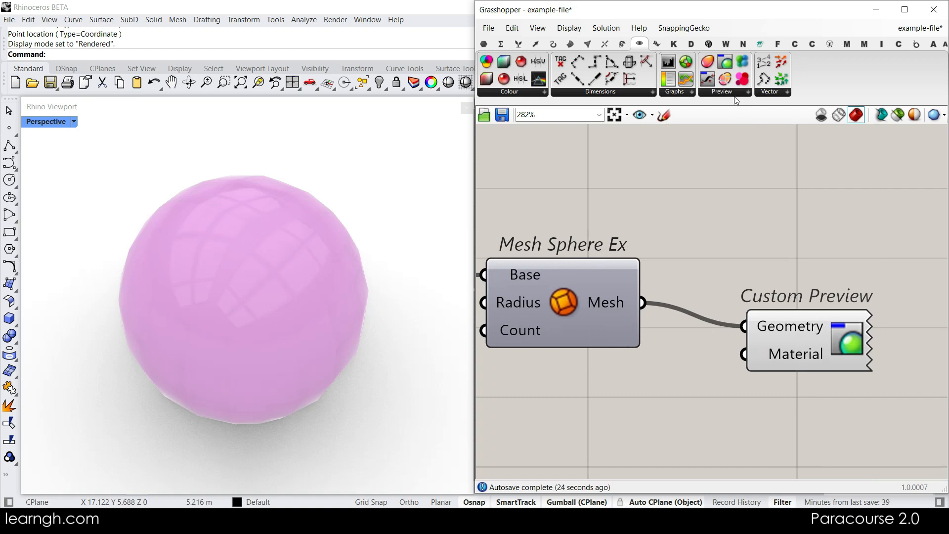
left_click(735, 96)
left_click(743, 114)
left_click(651, 387)
right_click_drag(651, 387, 706, 304)
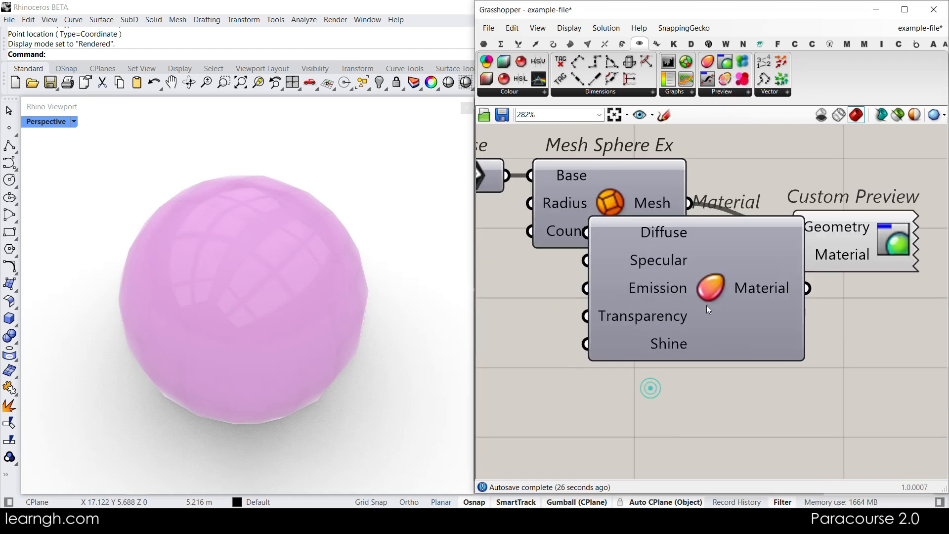
left_click_drag(721, 296, 676, 363)
Step: Connect the Create Material output to Custom Preview's Material input and move Create Material slightly lower
left_click_drag(761, 354, 794, 254)
left_click(824, 334)
right_click_drag(655, 398, 775, 340)
left_click_drag(745, 280, 741, 308)
scroll(669, 298, "down", 1)
right_click_drag(705, 277, 722, 302)
left_click(608, 317)
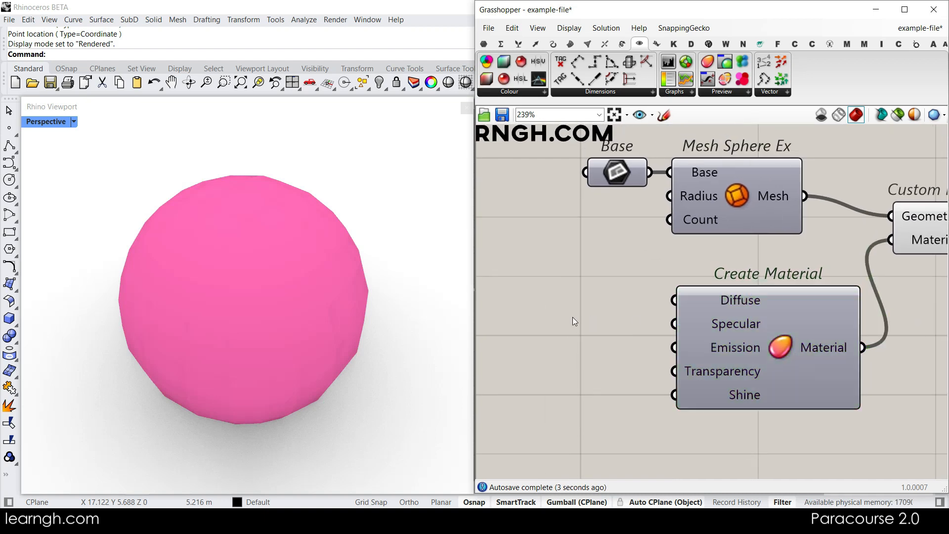
Step: Add a Colour Swatch, connect it to Create Material's Diffuse input, and set its colour to light blue
double_click(572, 321)
type("swat")
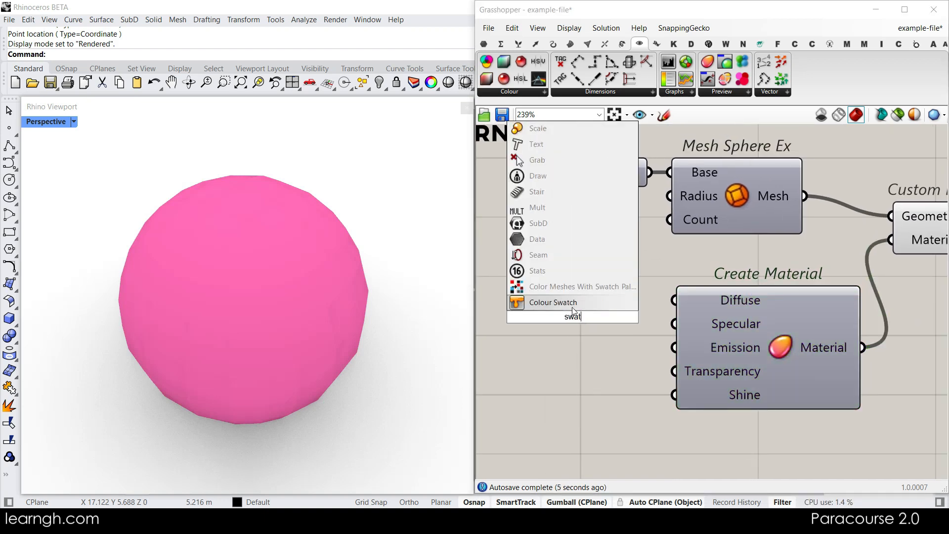
left_click(572, 304)
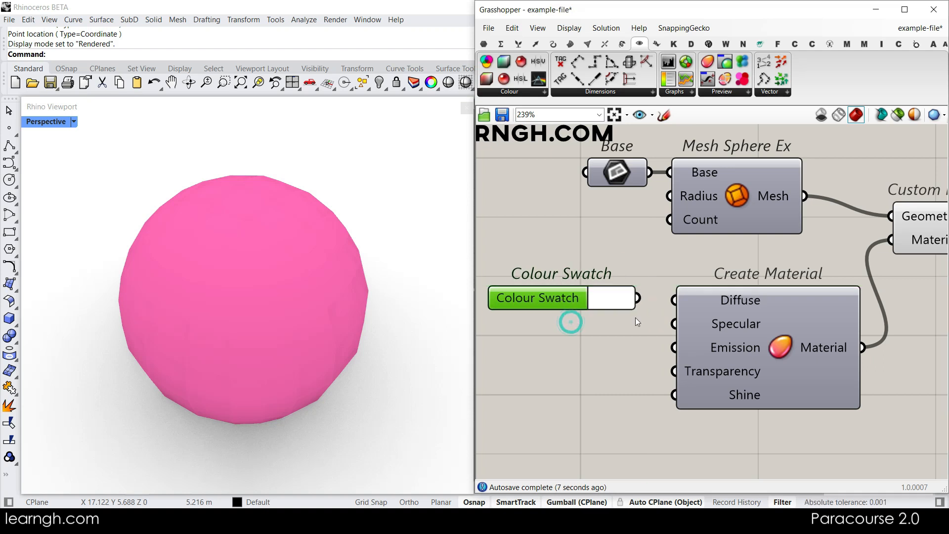
left_click_drag(637, 297, 703, 364)
left_click(611, 298)
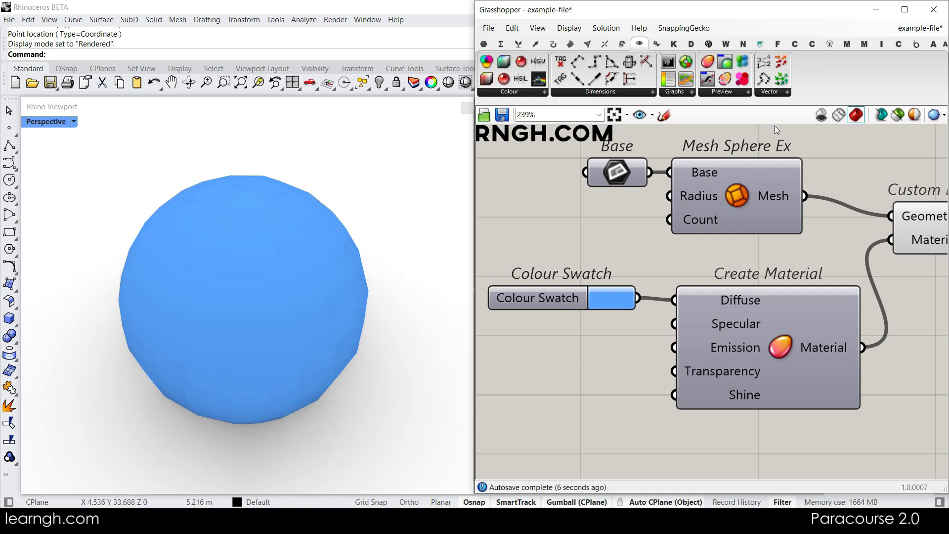
Step: Minimise Grasshopper and show Rhino's Display settings for the Rendered Perspective viewport
left_click(875, 10)
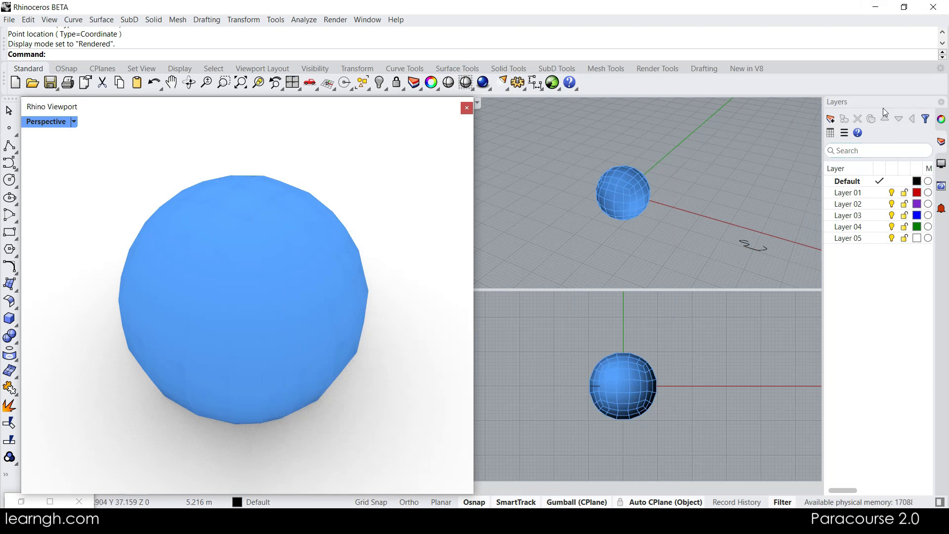
left_click(911, 218)
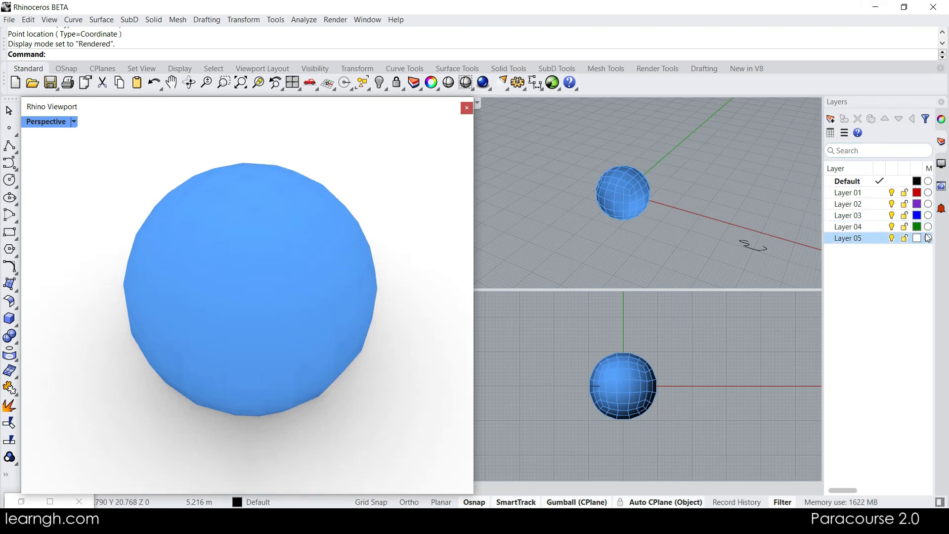
right_click_drag(335, 360, 336, 367, "shift")
right_click(943, 230)
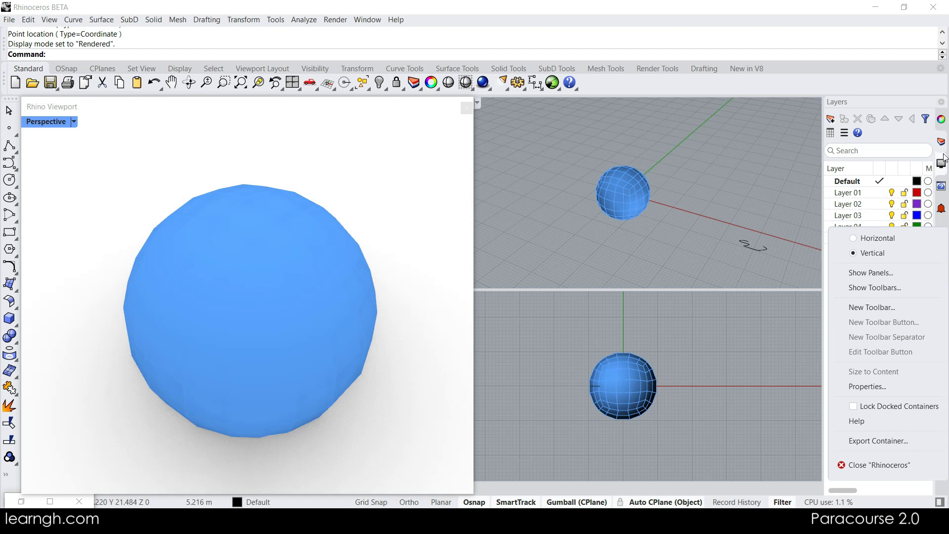
left_click(877, 272)
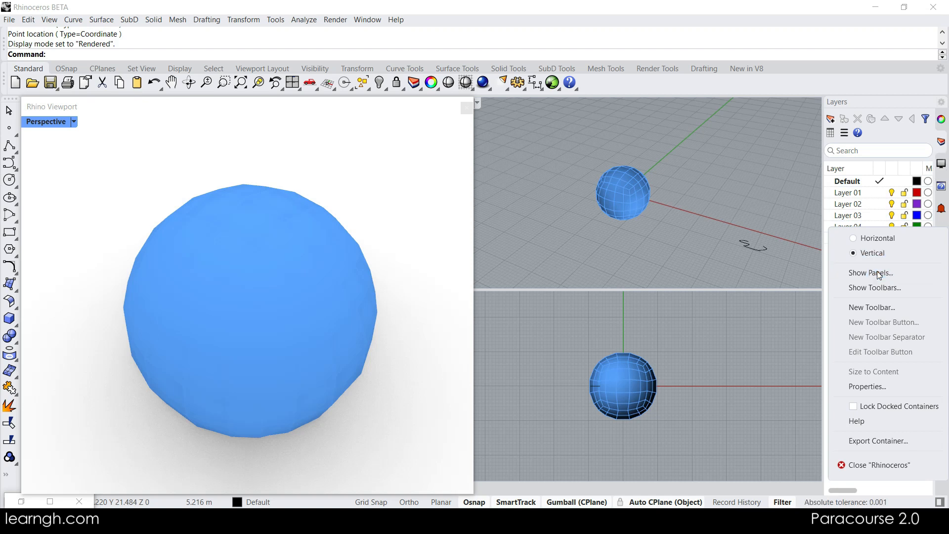
left_click(862, 221)
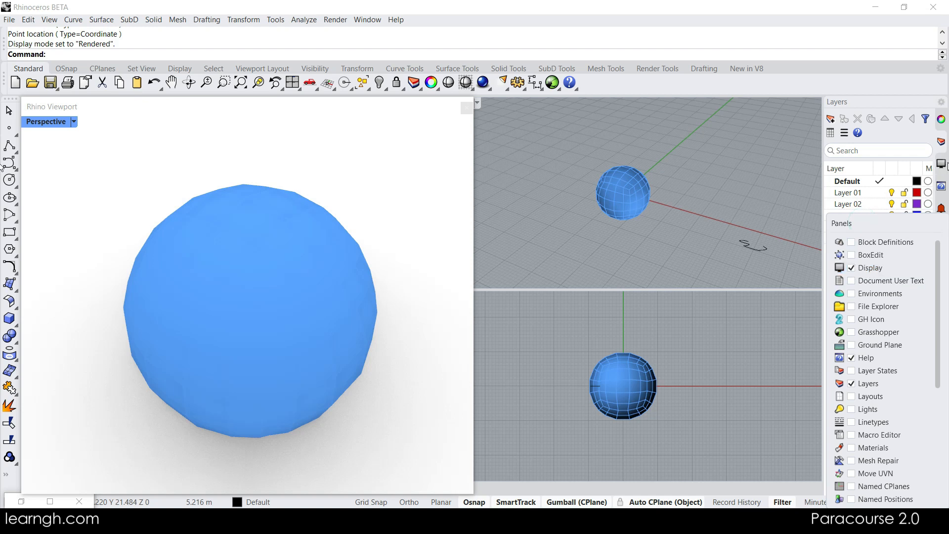
left_click(850, 270)
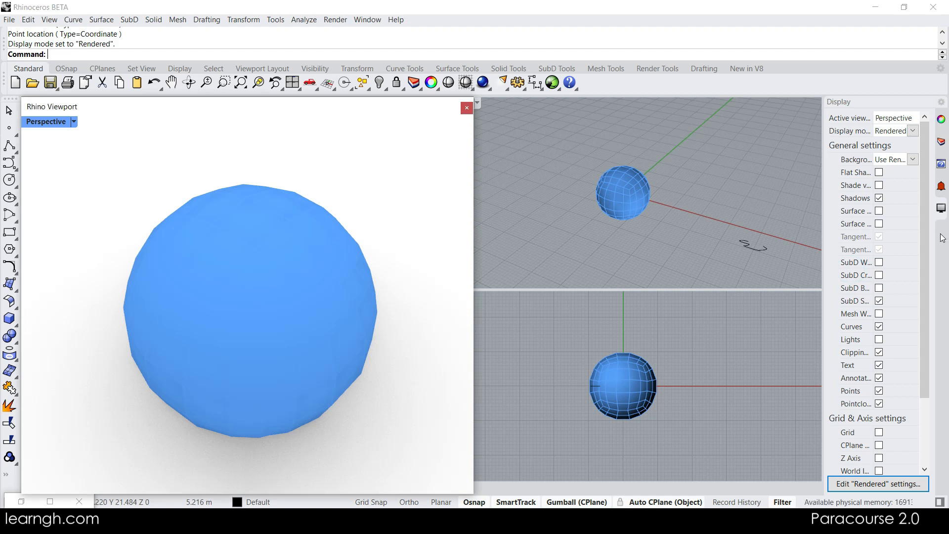
Step: Add the Rendering panel to Rhino's side panels to reach the background, ground plane and lighting settings
right_click(941, 237)
left_click(883, 278)
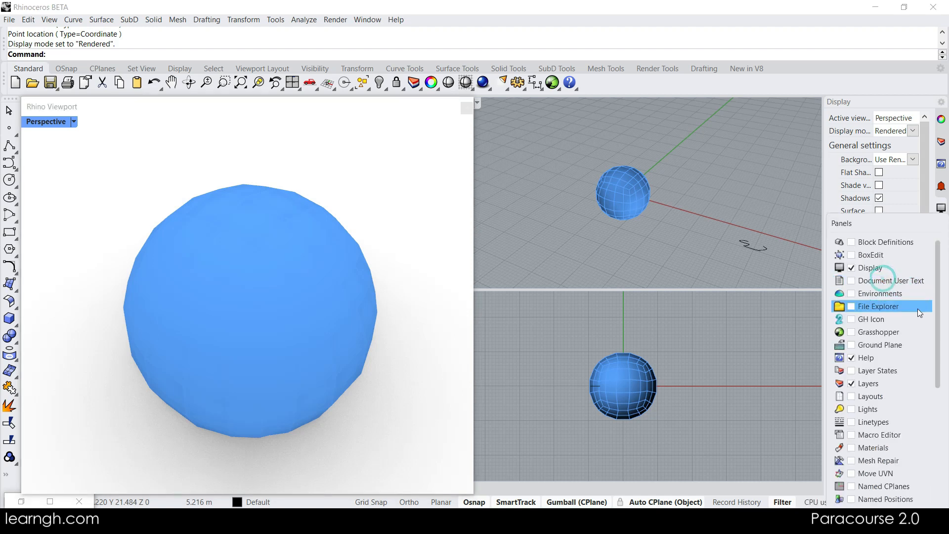
left_click_drag(936, 338, 946, 457)
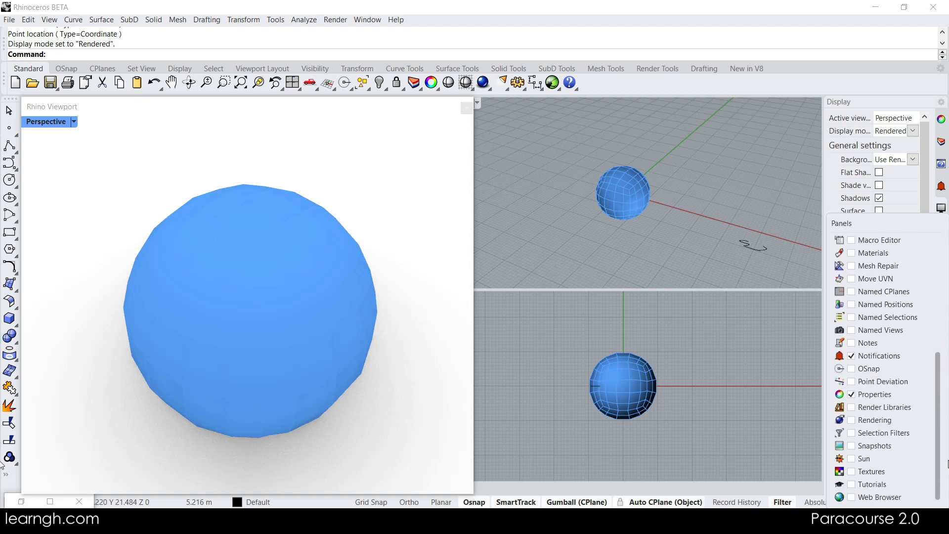
left_click(852, 420)
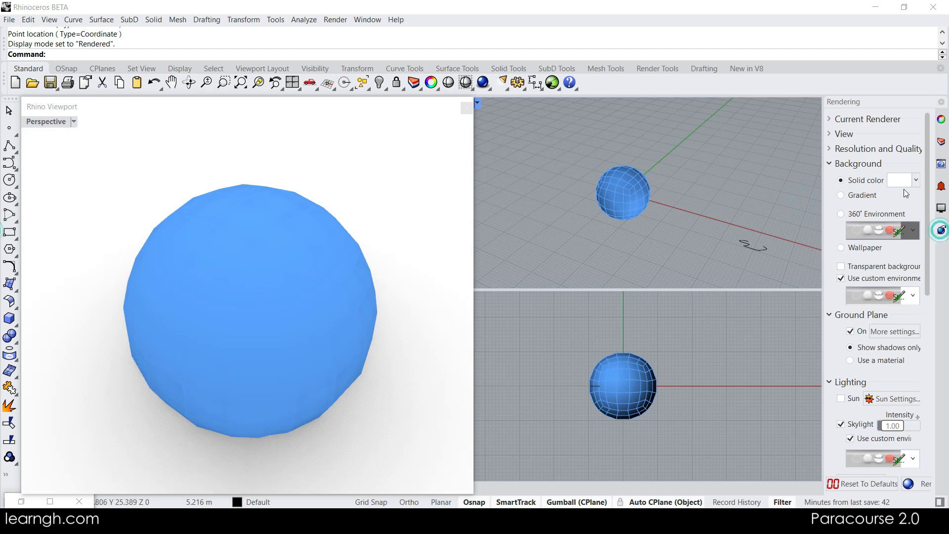
scroll(865, 217, "down", 1)
scroll(865, 222, "up", 1)
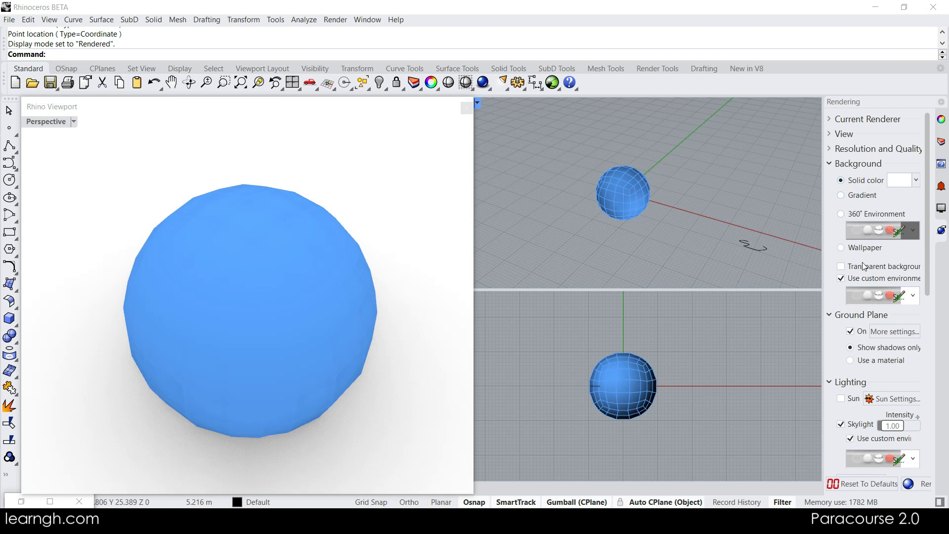
Step: Switch the ground plane off and back on to compare its effect in the rendered view
left_click(850, 331)
left_click(851, 331)
left_click(850, 331)
left_click(850, 332)
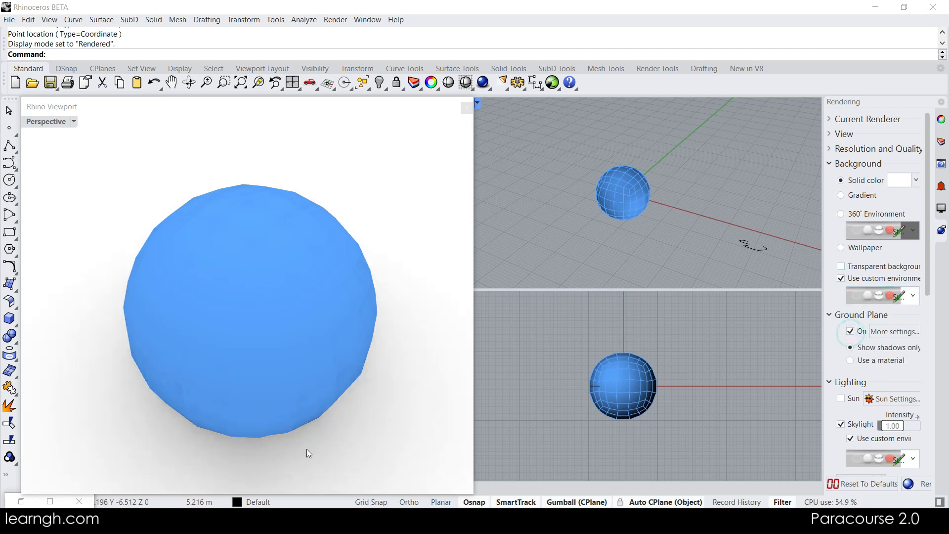
Step: Turn on the sun in the rendering lighting settings and open its settings clear of the sphere preview
scroll(848, 360, "down", 1)
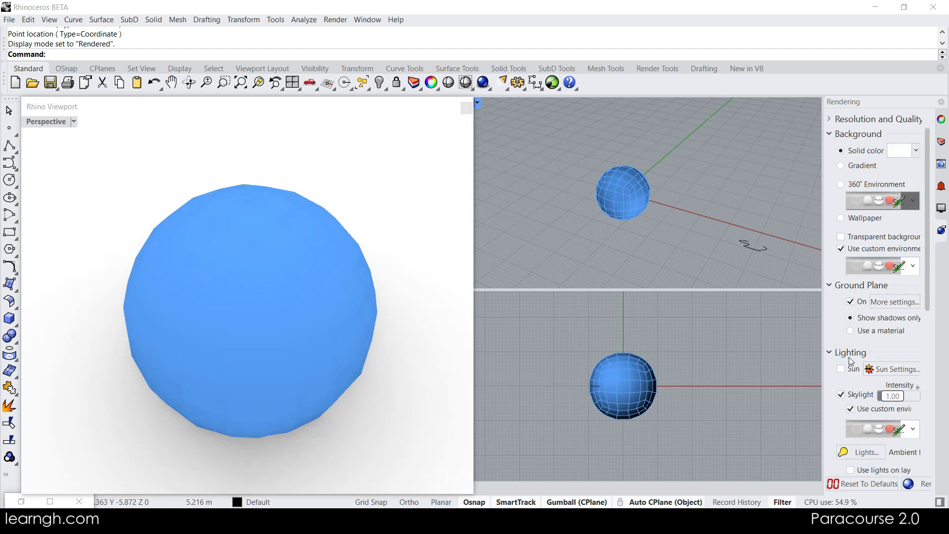
left_click(841, 369)
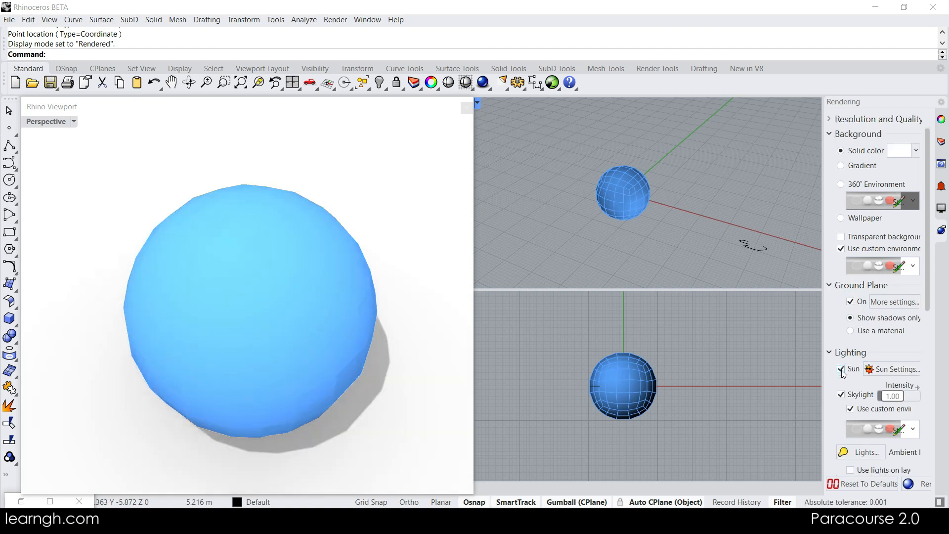
left_click(892, 370)
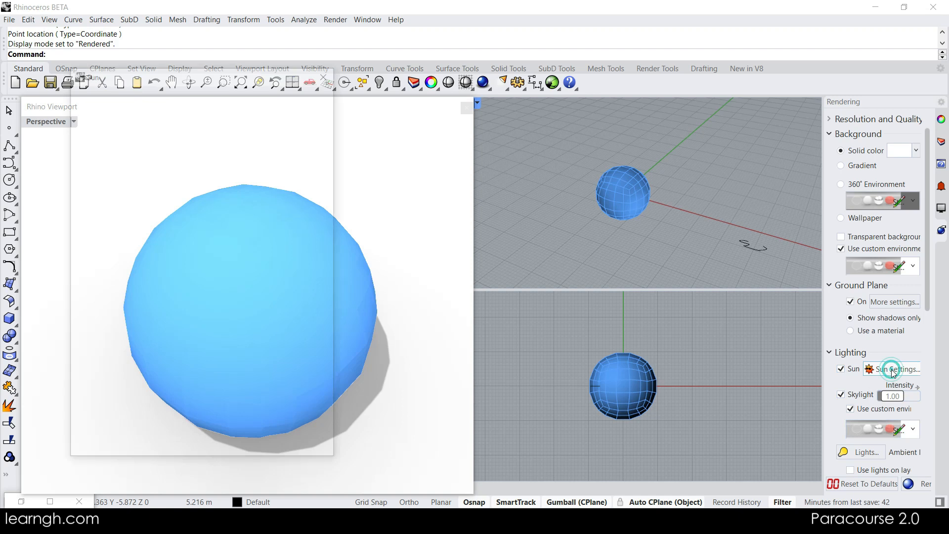
left_click_drag(409, 64, 532, 69)
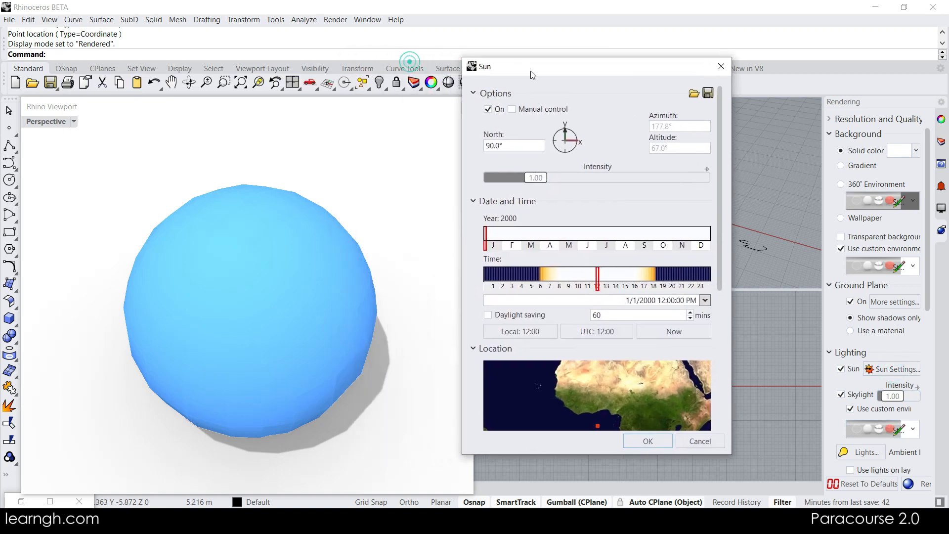
Step: Control the sun manually with an azimuth of about 104.5°, an altitude of about 42.3° and an intensity of 1.36
left_click(512, 109)
mouse_move(611, 240)
left_mouse_down()
mouse_move(623, 233)
mouse_move(620, 257)
mouse_move(616, 248)
left_mouse_up()
mouse_move(538, 251)
left_mouse_down()
mouse_move(524, 242)
mouse_move(521, 258)
mouse_move(528, 233)
mouse_move(538, 250)
left_mouse_up()
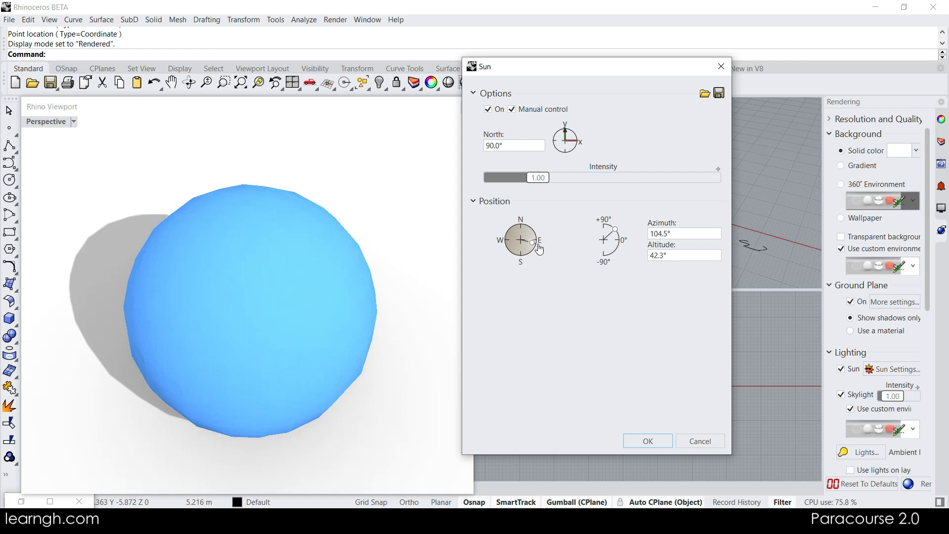
mouse_move(541, 184)
left_mouse_down()
mouse_move(674, 187)
mouse_move(522, 192)
mouse_move(557, 193)
left_mouse_up()
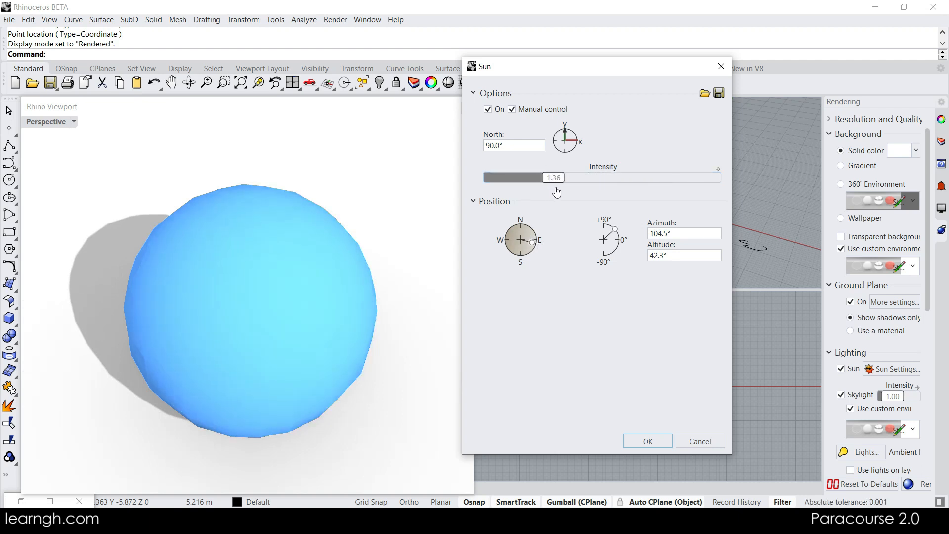
left_click(640, 441)
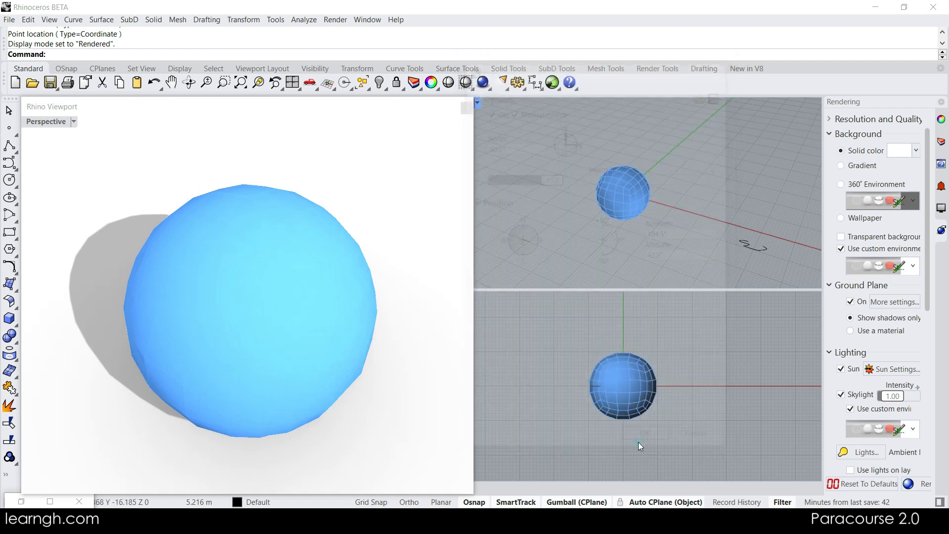
Step: Try a bright red (#FA1414) as the solid render background colour
scroll(888, 330, "up", 1)
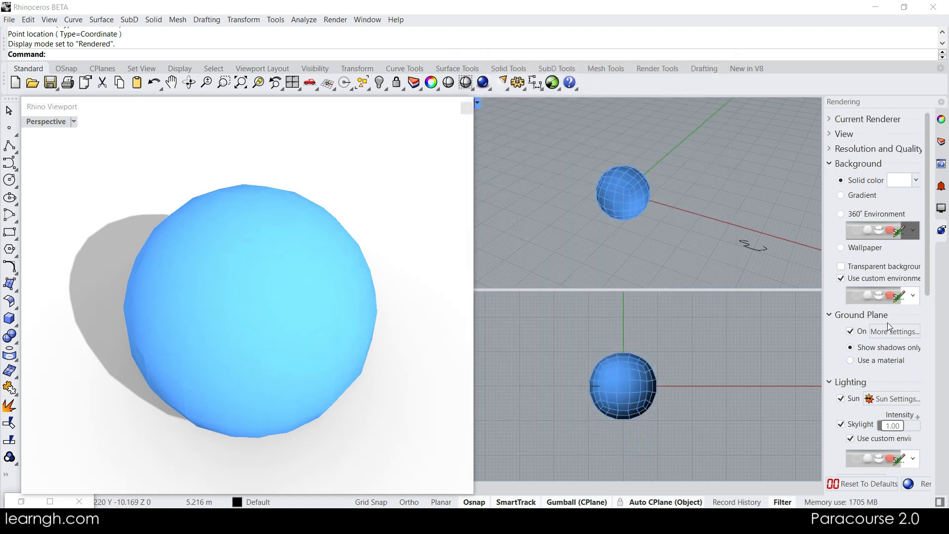
left_click(916, 181)
left_click(869, 188)
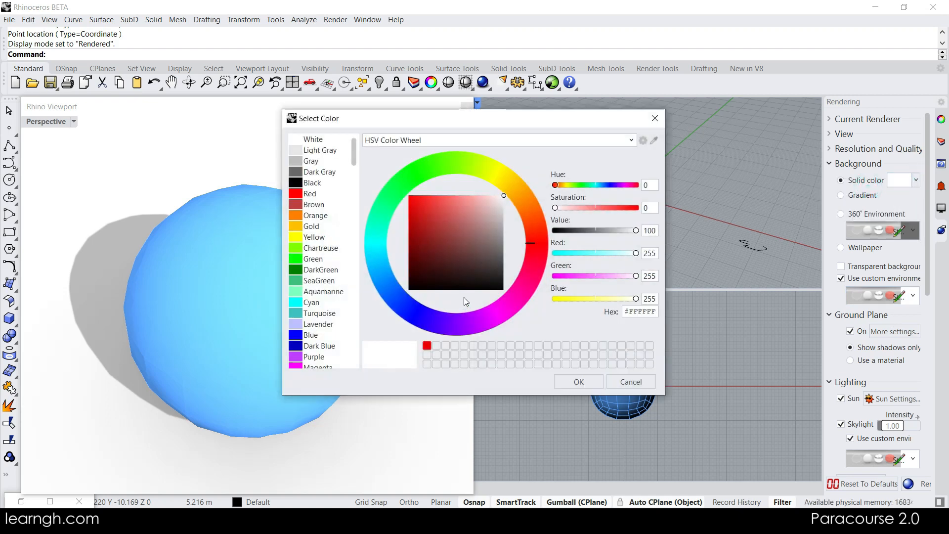
left_click(445, 234)
left_click(418, 200)
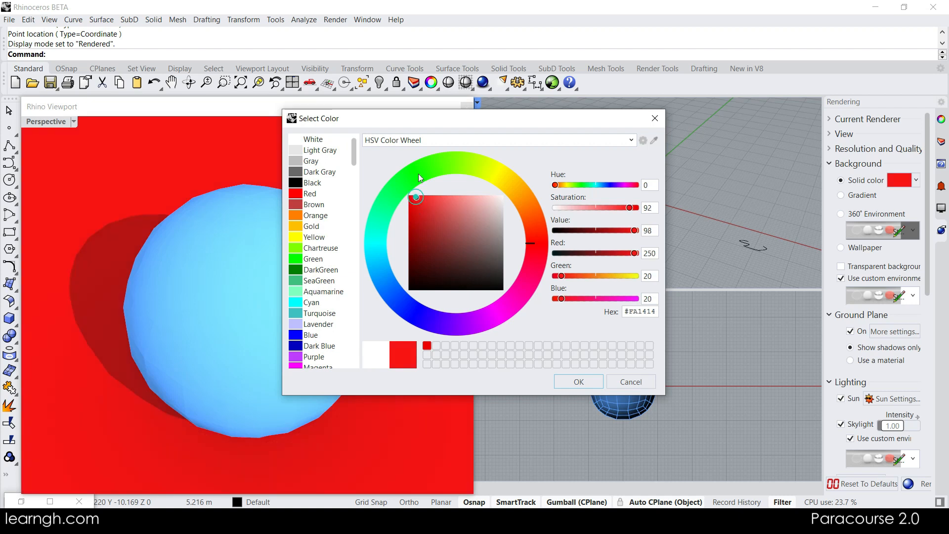
Step: Try green and olive (#99A143) background colours, and restore the solid background to white
left_click(419, 174)
left_click(439, 241)
mouse_move(458, 276)
left_mouse_down()
mouse_move(469, 274)
mouse_move(478, 216)
left_mouse_up()
left_click(487, 182)
left_click(448, 231)
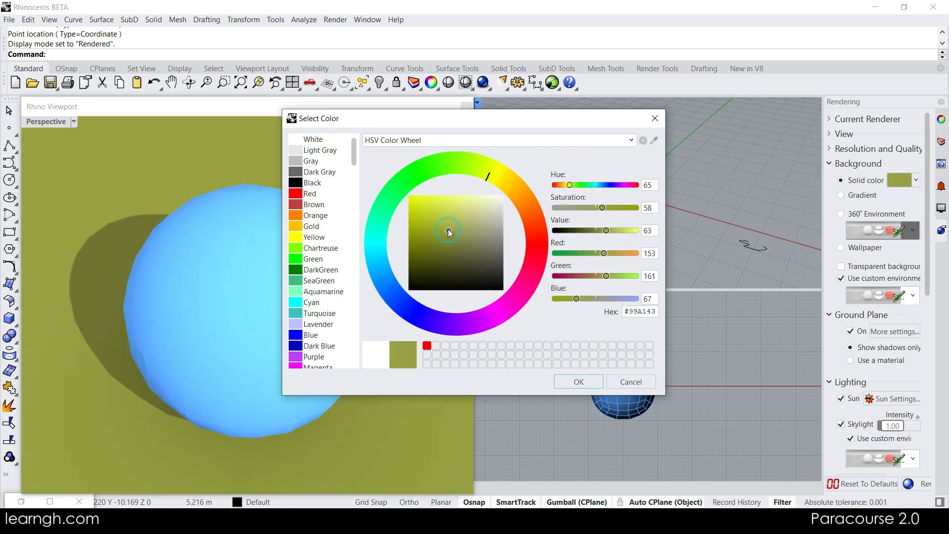
left_click_drag(434, 125, 607, 124)
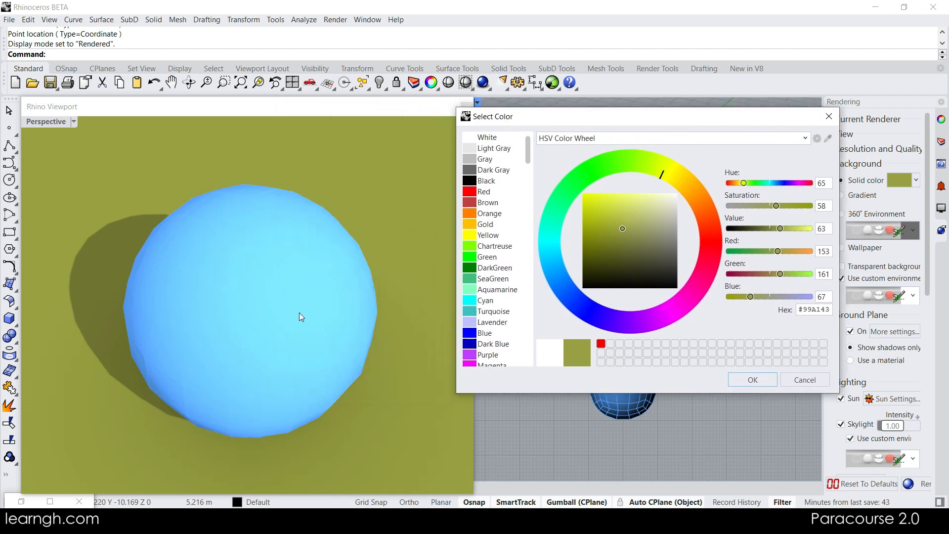
left_click(677, 193)
left_click(752, 382)
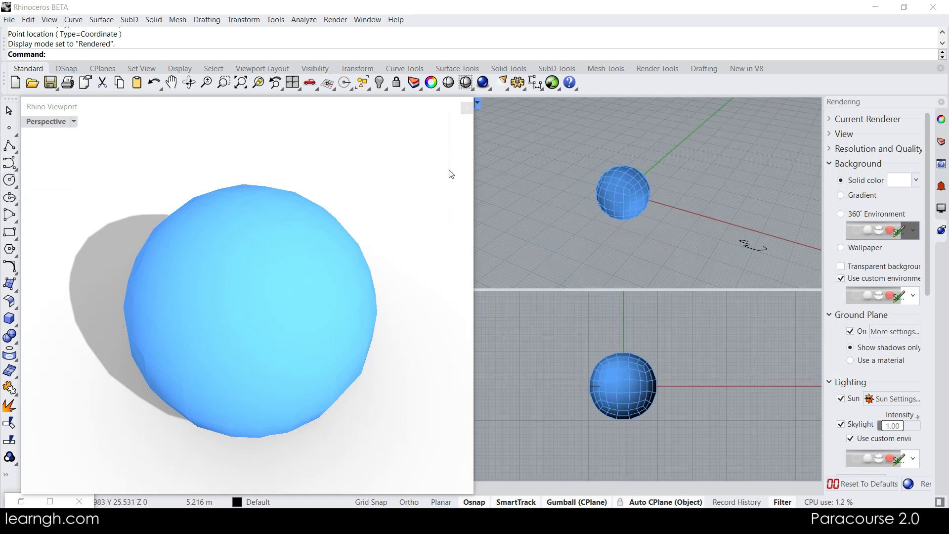
Step: Return to Grasshopper, add a Mesh Edges component above Custom Preview and feed it the Mesh Sphere Ex mesh
left_click(554, 82)
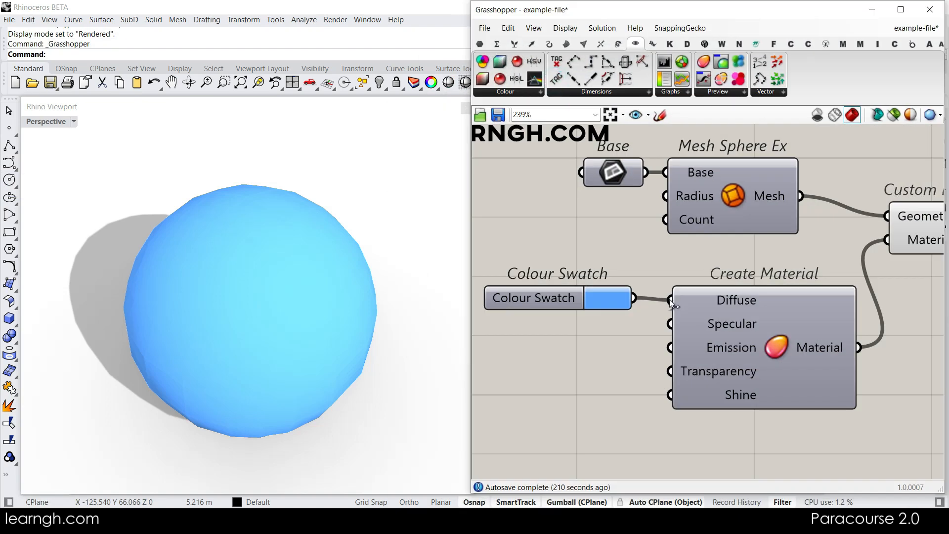
scroll(669, 298, "down", 2)
left_click(583, 44)
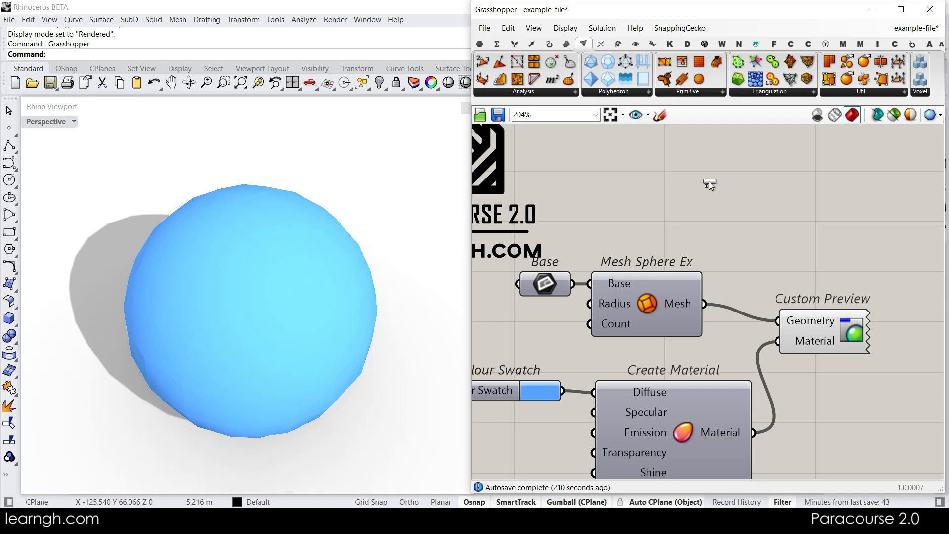
left_click(788, 233)
left_click_drag(705, 304, 696, 233)
mouse_move(626, 210)
right_mouse_down()
mouse_move(659, 287)
mouse_move(650, 286)
right_mouse_up()
Step: Minimise Grasshopper, show the Display settings and activate the floating Perspective viewport in Rendered display mode
left_click(872, 9)
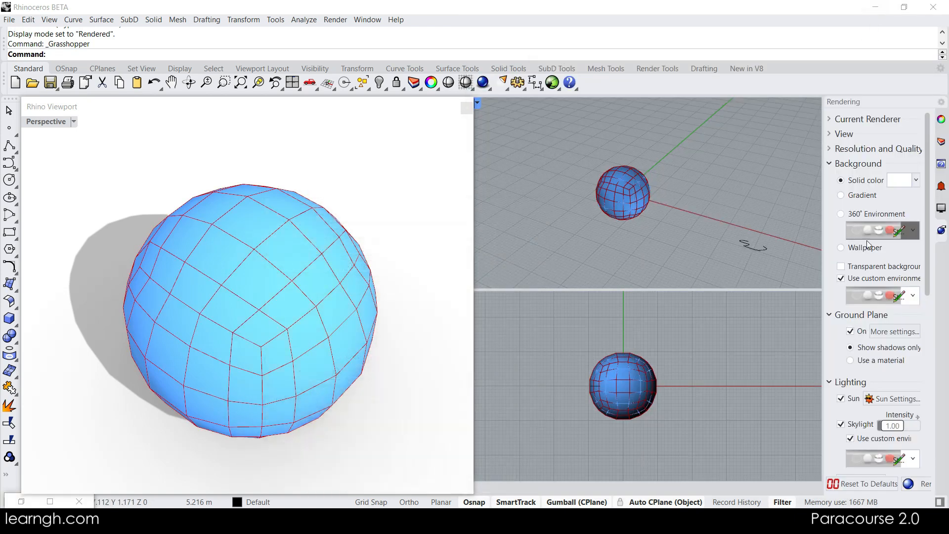
left_click(941, 206)
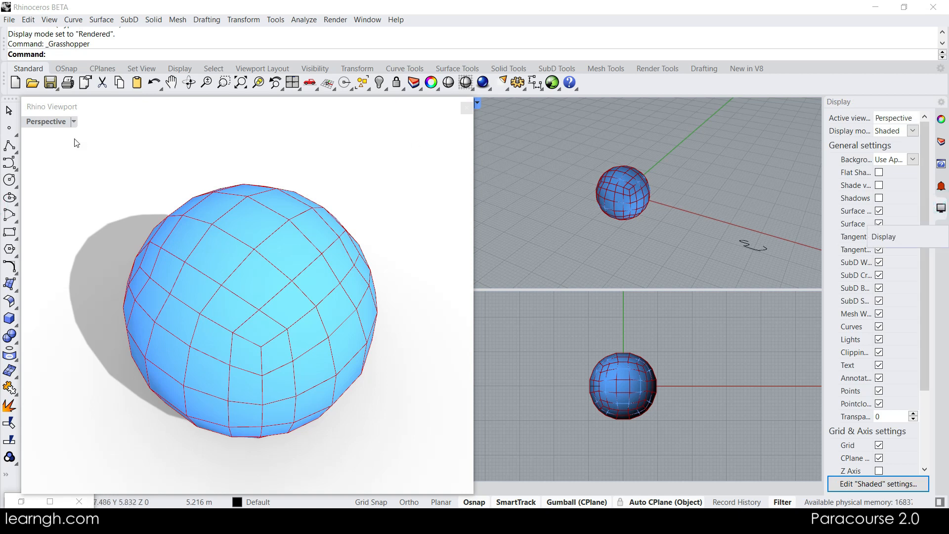
left_click(49, 121)
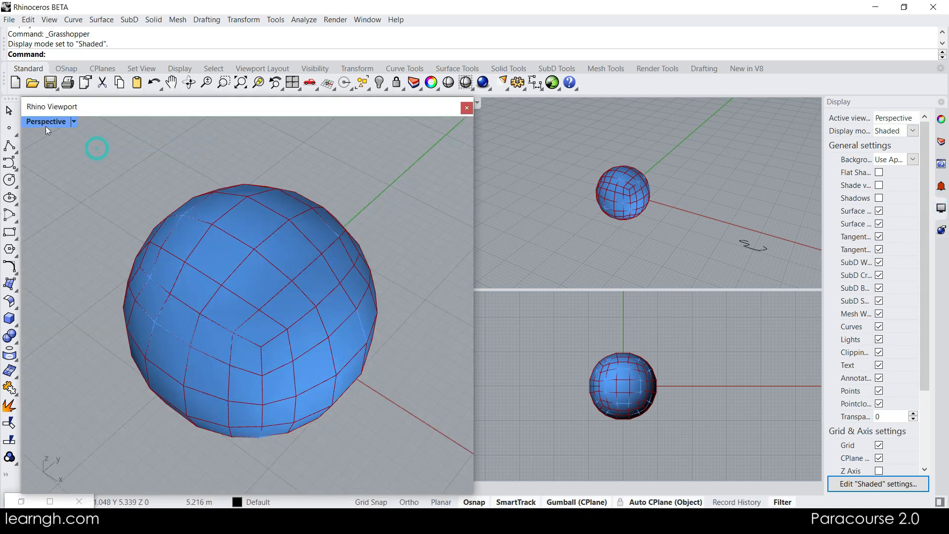
left_click(45, 122)
left_click(99, 160)
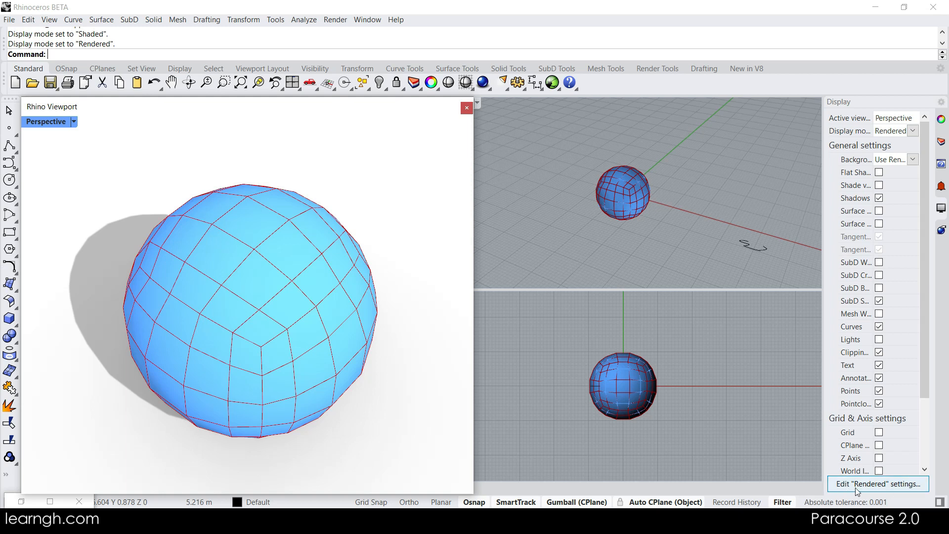
Step: Try a curve width of 6 pixels in the object curve settings of the Rendered display mode
left_click(900, 484)
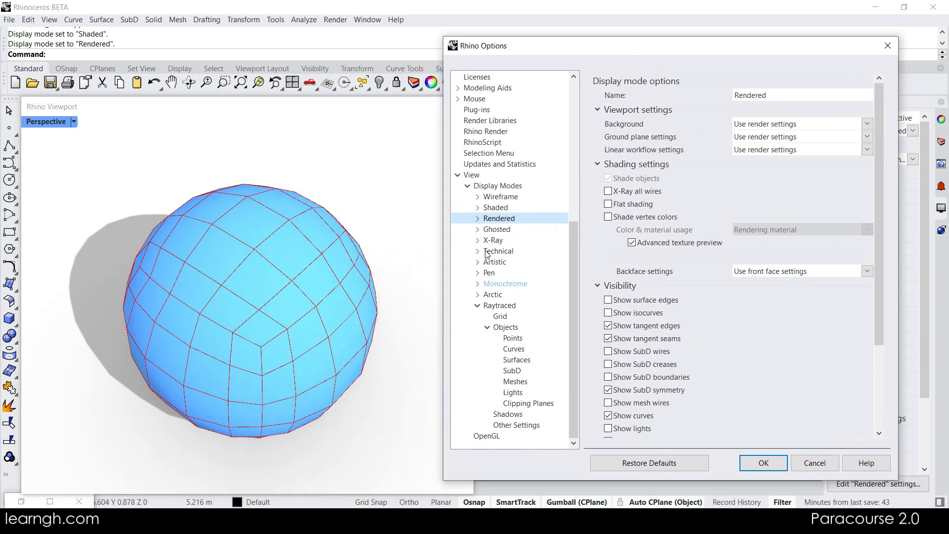
left_click(478, 219)
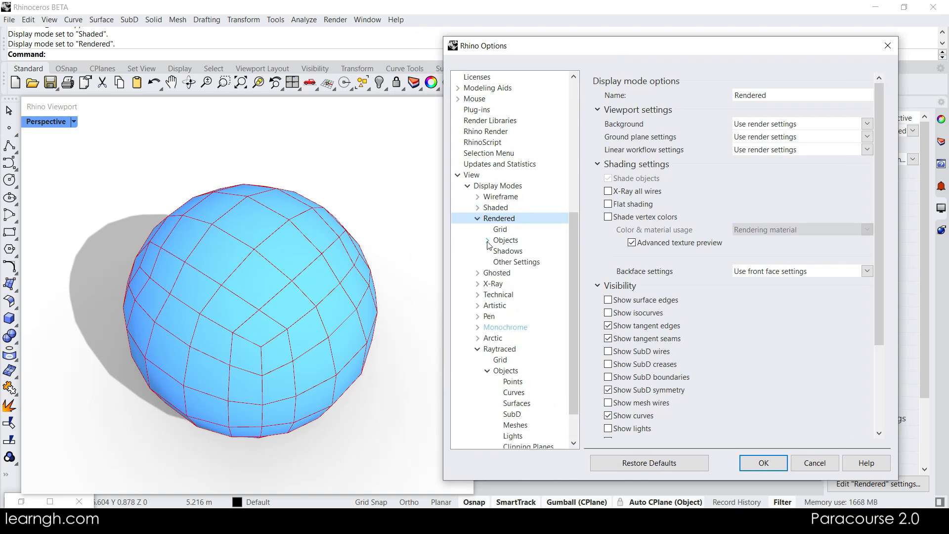
left_click(487, 241)
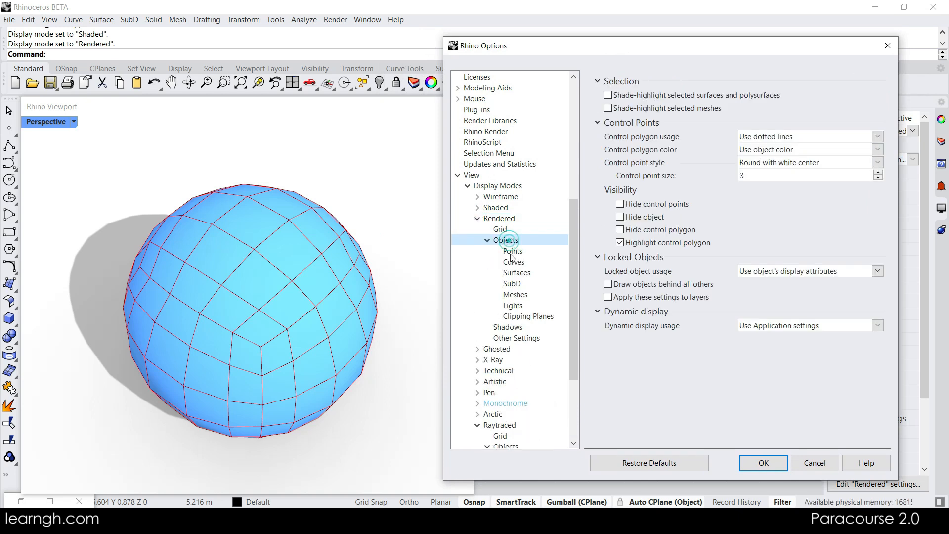
left_click(519, 264)
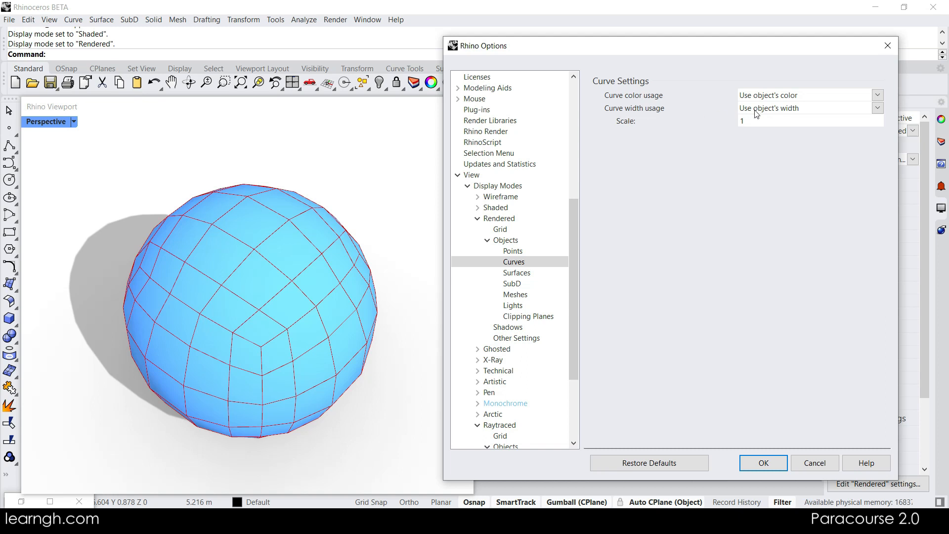
left_click(877, 108)
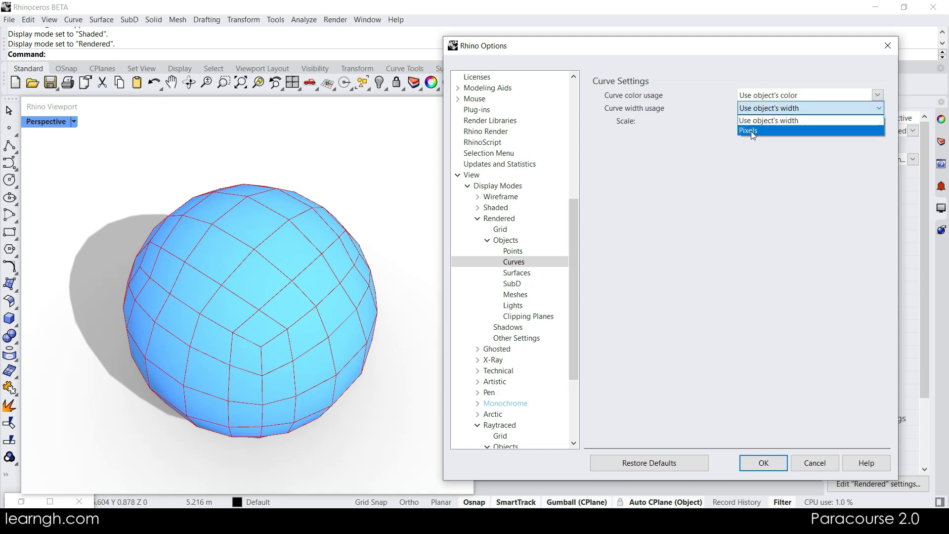
left_click(751, 131)
left_click(877, 118)
left_click(877, 118)
left_click(877, 118)
left_click(878, 118)
left_click(878, 118)
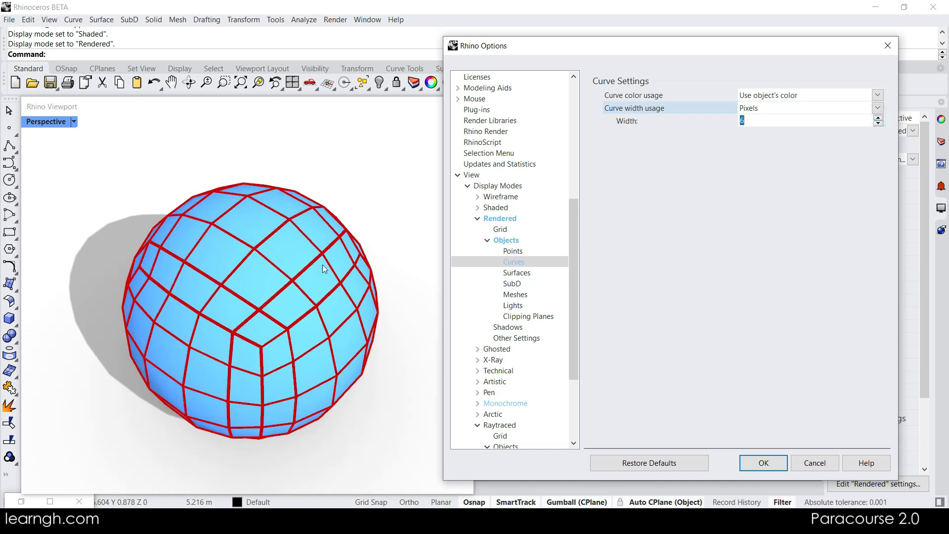
Step: Try a single color for all curves in Rendered mode, cancel the color selection and restore the object's color
left_click(789, 97)
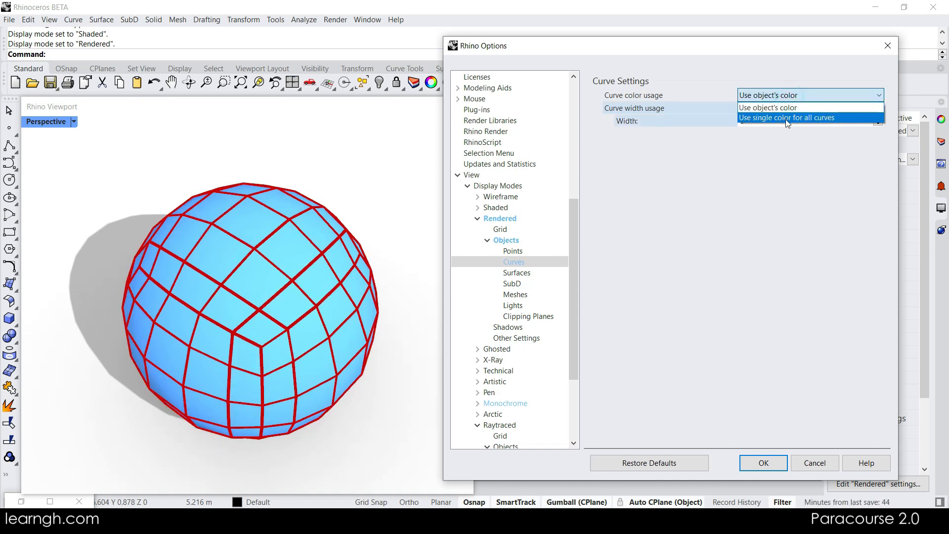
left_click(785, 118)
left_click(778, 110)
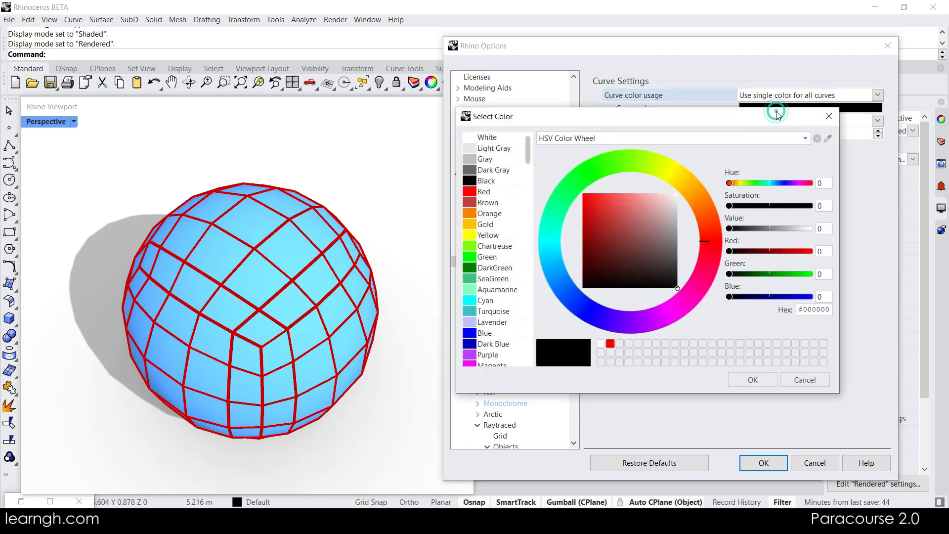
left_click(597, 214)
left_click(576, 176)
left_click(804, 380)
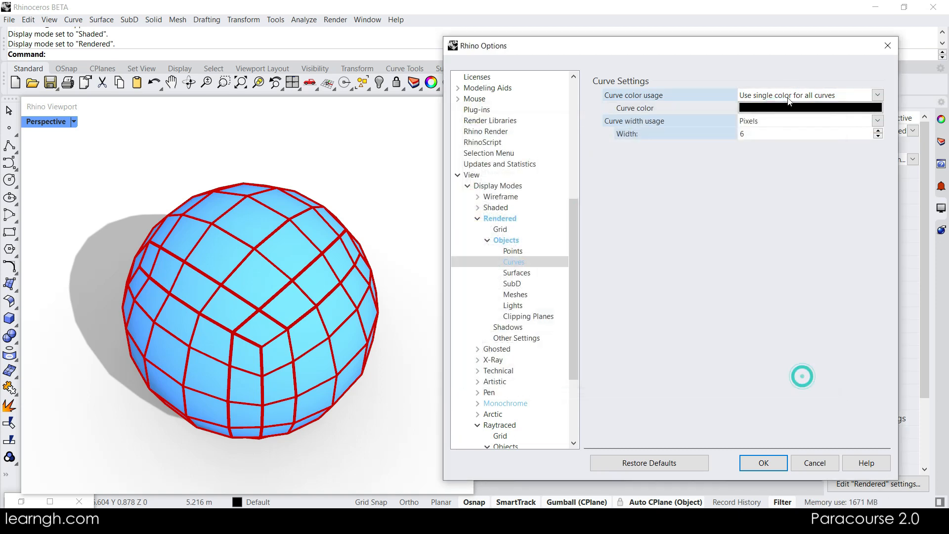
left_click(789, 95)
left_click(779, 109)
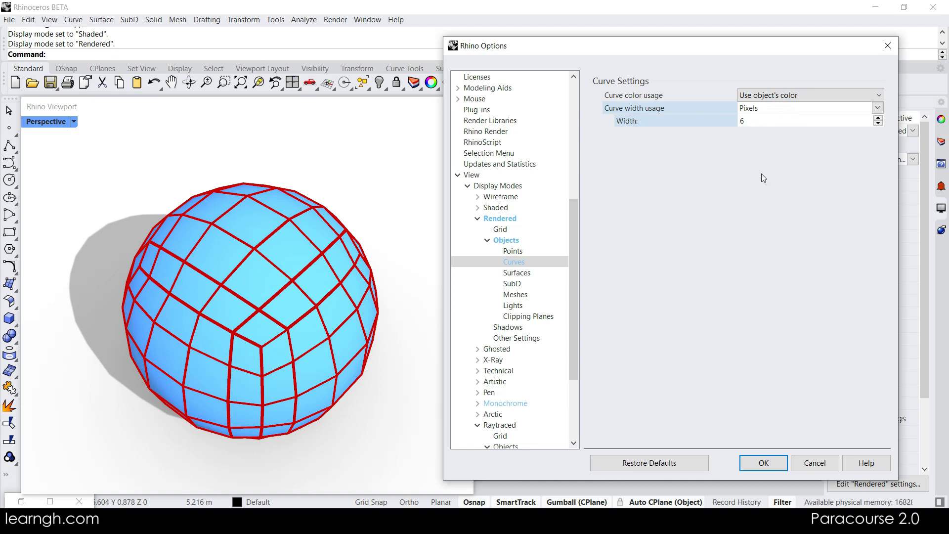
Step: Examine the point, surface, SubD and light settings of the Rendered mode, and cancel the Rhino options
left_click(512, 251)
left_click(512, 263)
left_click(516, 273)
left_click(512, 283)
left_click(514, 304)
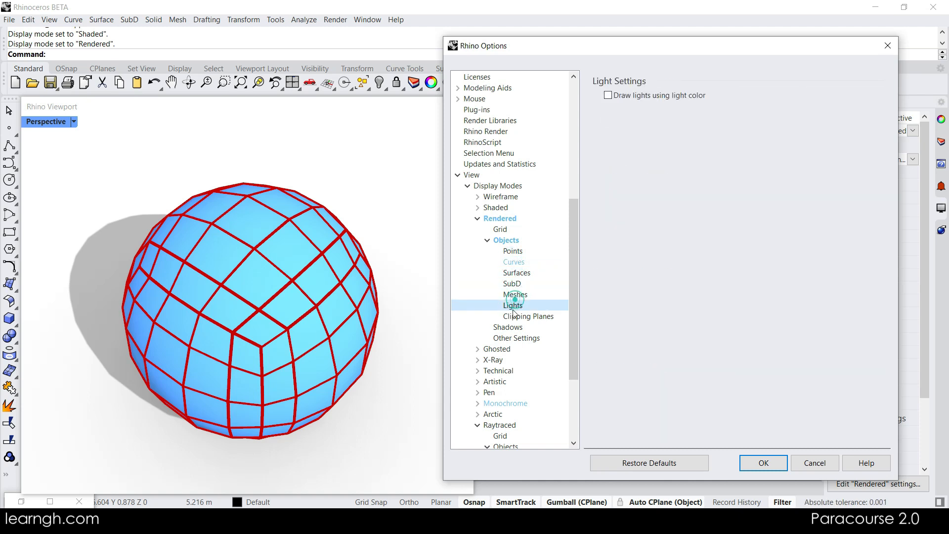
left_click(815, 463)
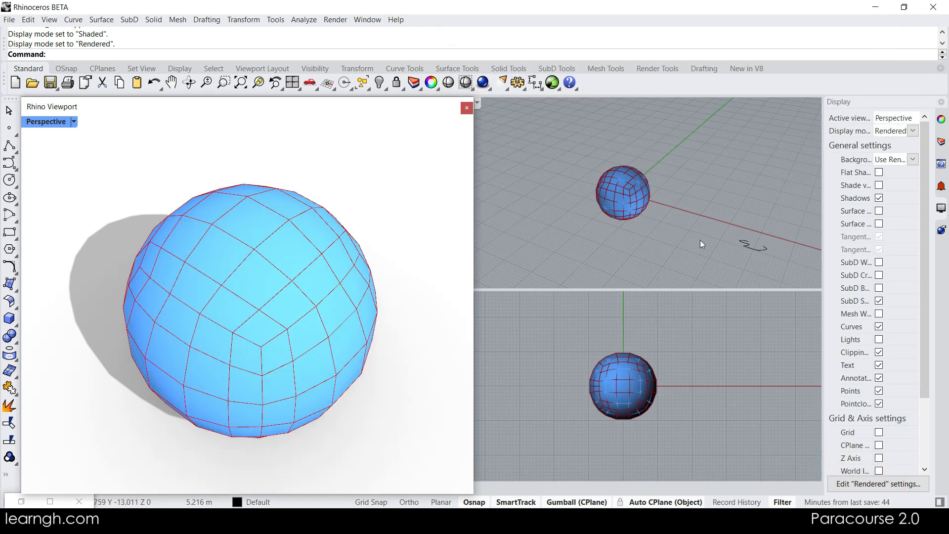
Step: Set the floating Perspective viewport to Shaded display mode and bring the Grasshopper window back
left_click(73, 121)
left_click(98, 145)
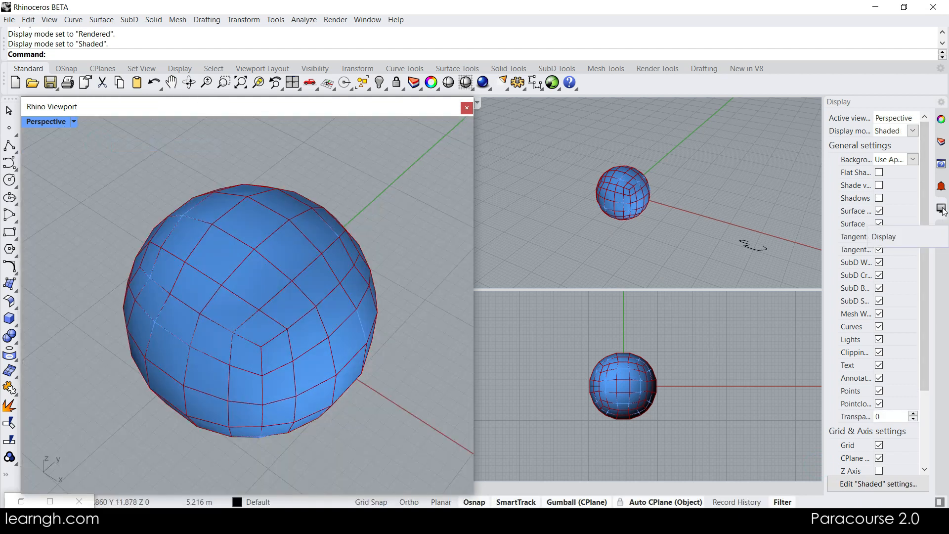
left_click(940, 141)
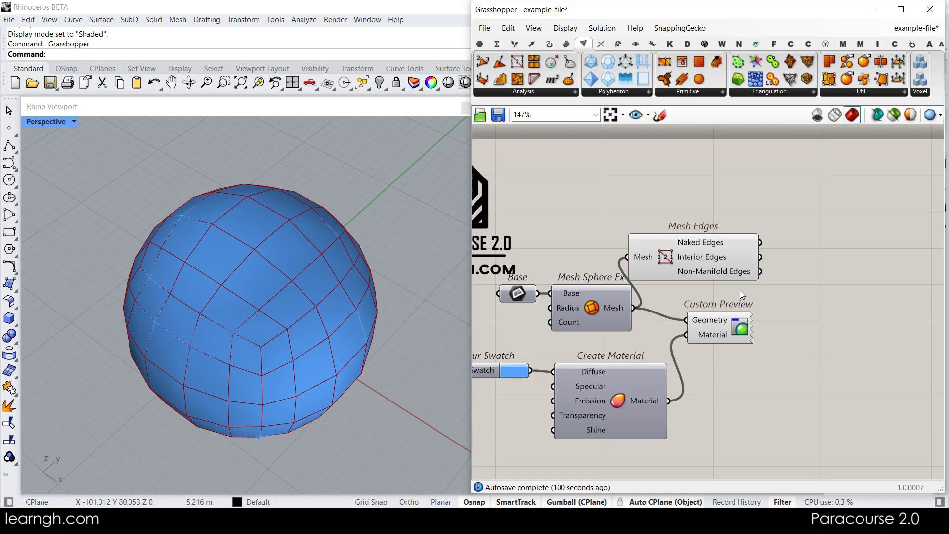
left_click(572, 27)
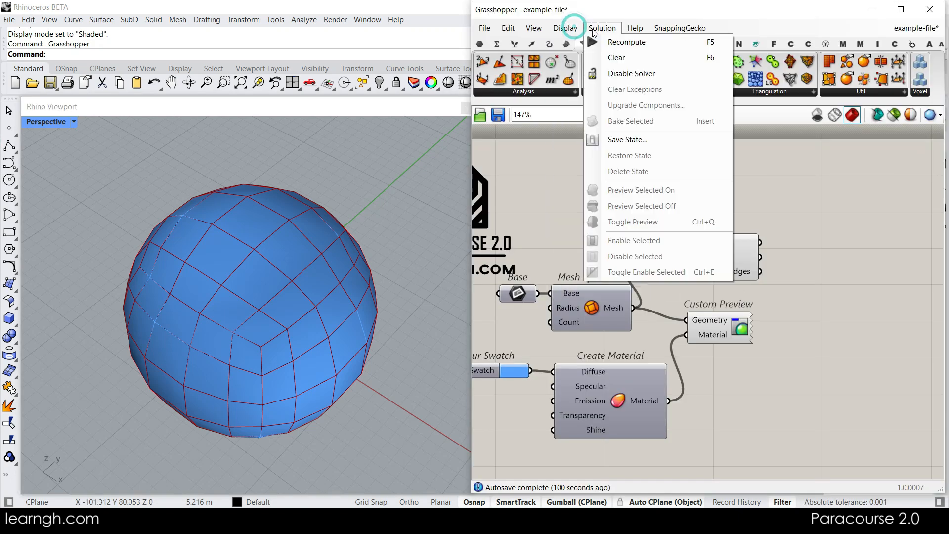
left_click(594, 31)
left_click(533, 27)
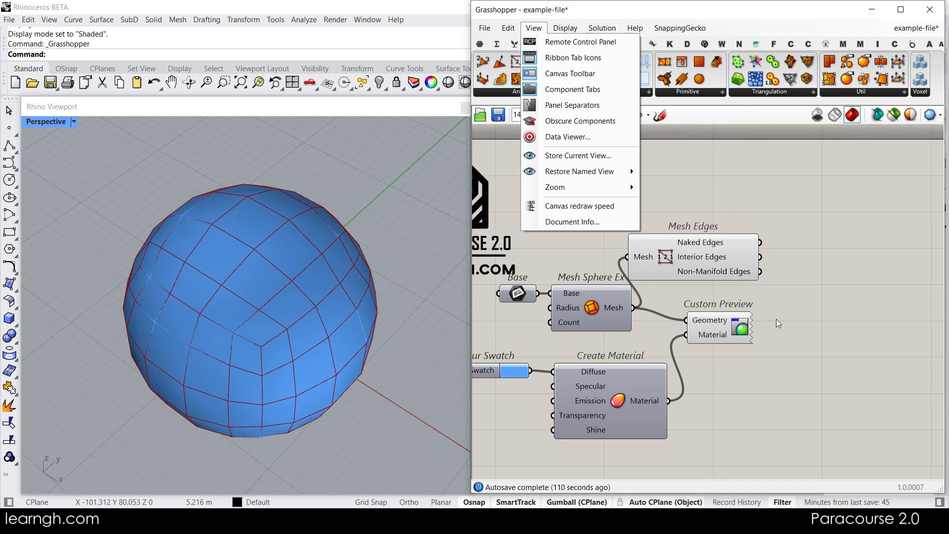
left_click(817, 239)
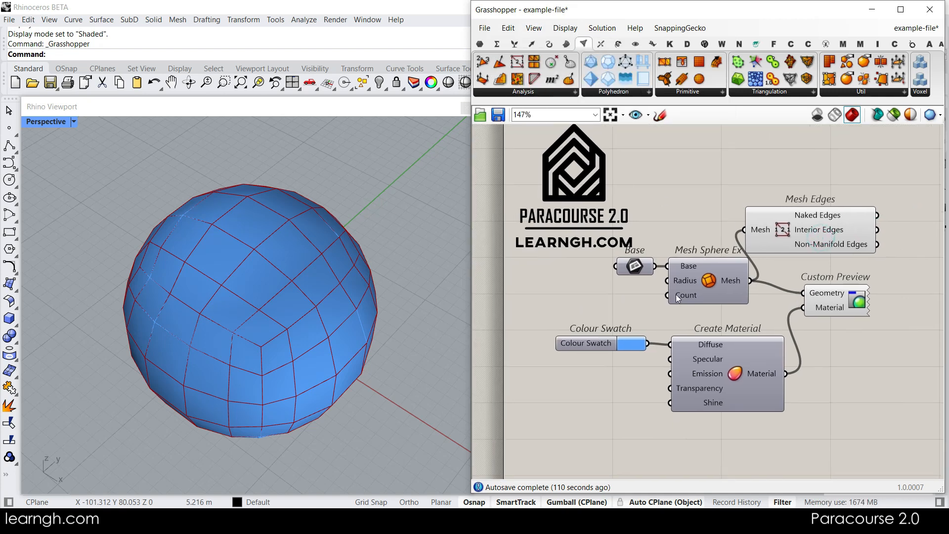
Step: Open the Grasshopper preferences and examine the display, font, interface and palette settings
left_click(484, 29)
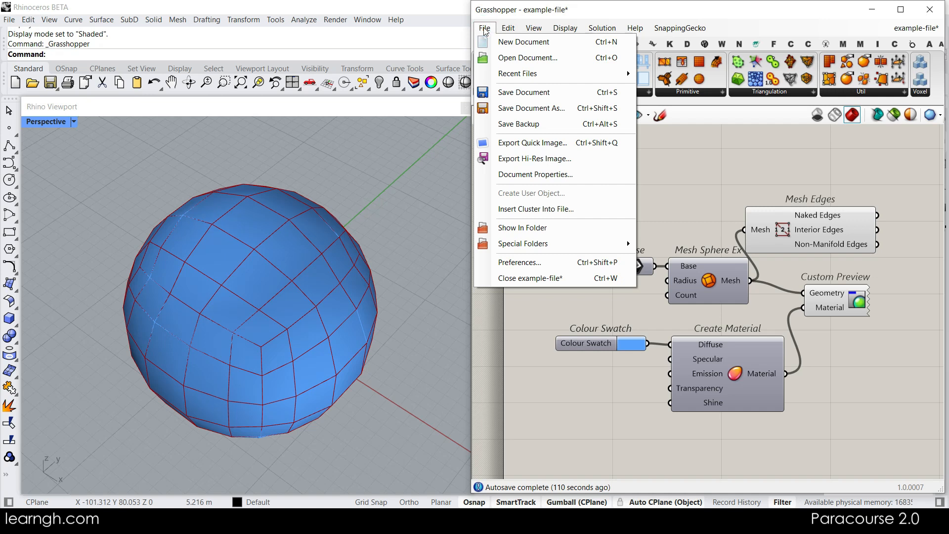
left_click(507, 268)
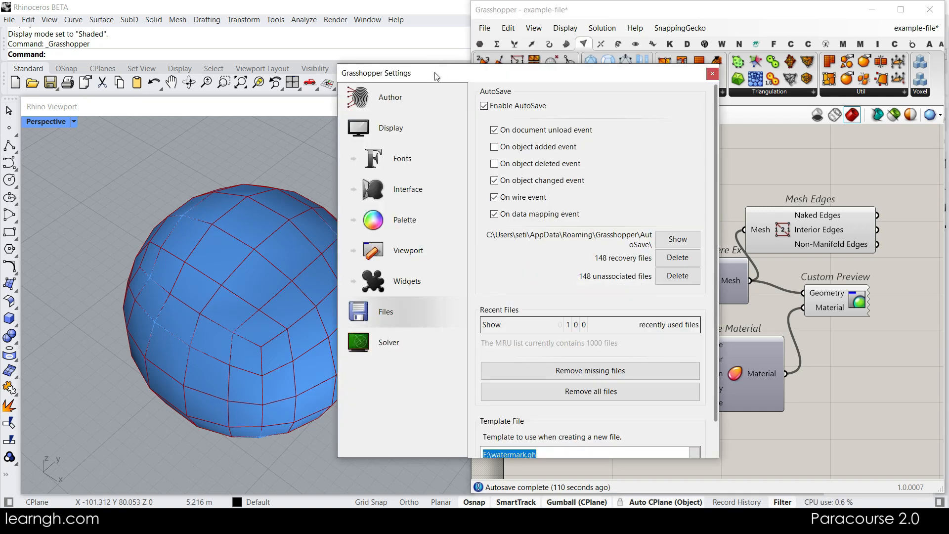
left_click_drag(437, 76, 482, 59)
left_click(435, 80)
left_click(444, 119)
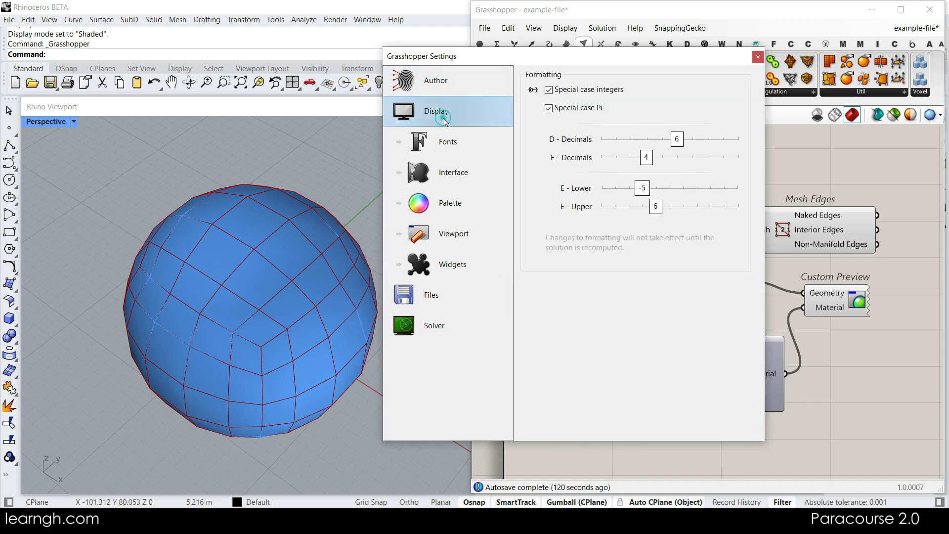
left_click(449, 142)
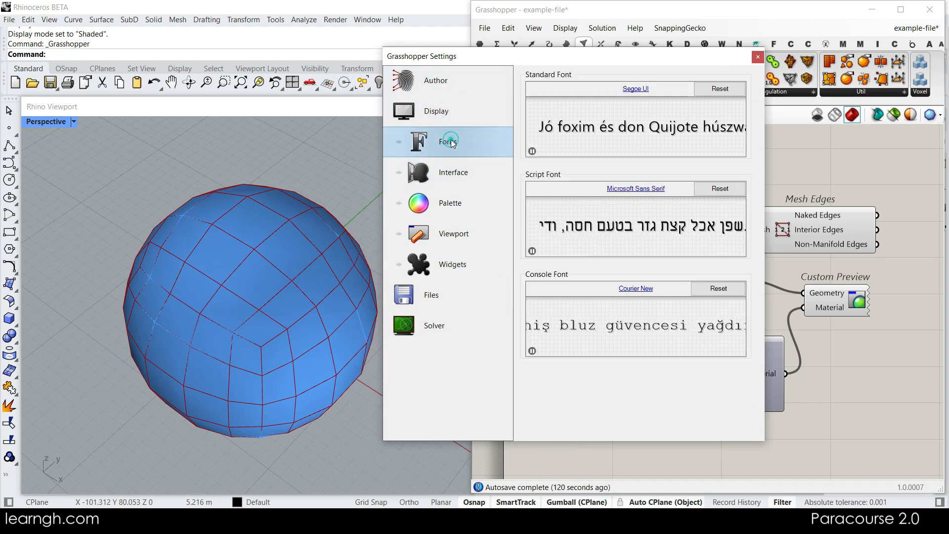
left_click(458, 179)
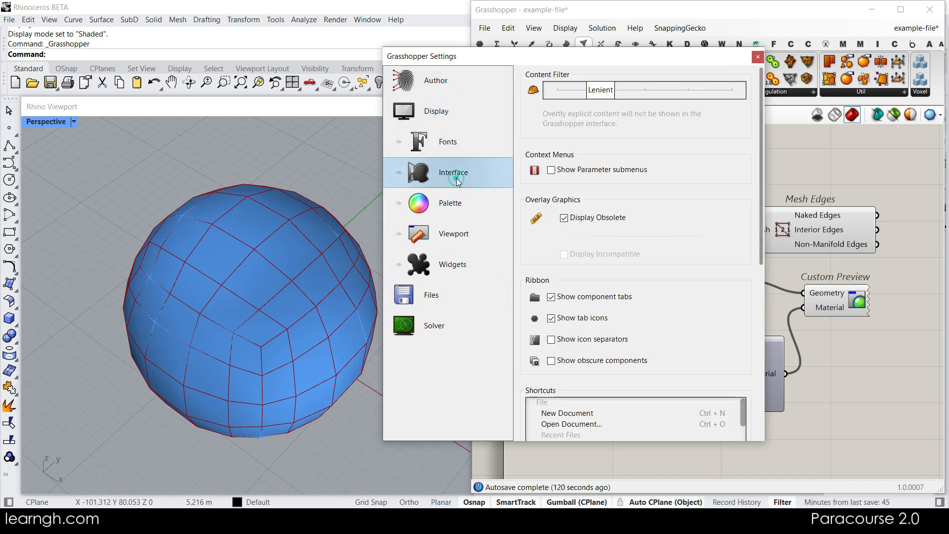
left_click(465, 214)
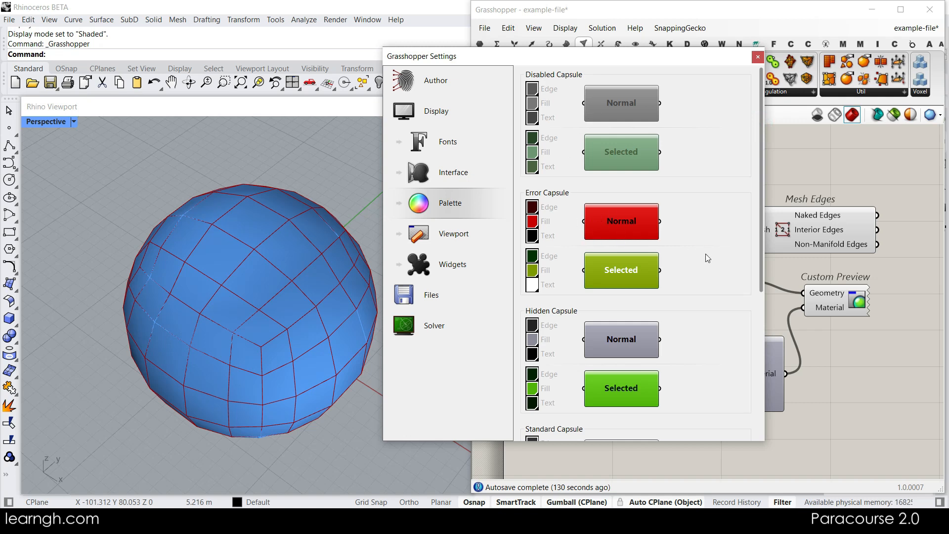
left_click_drag(760, 252, 748, 237)
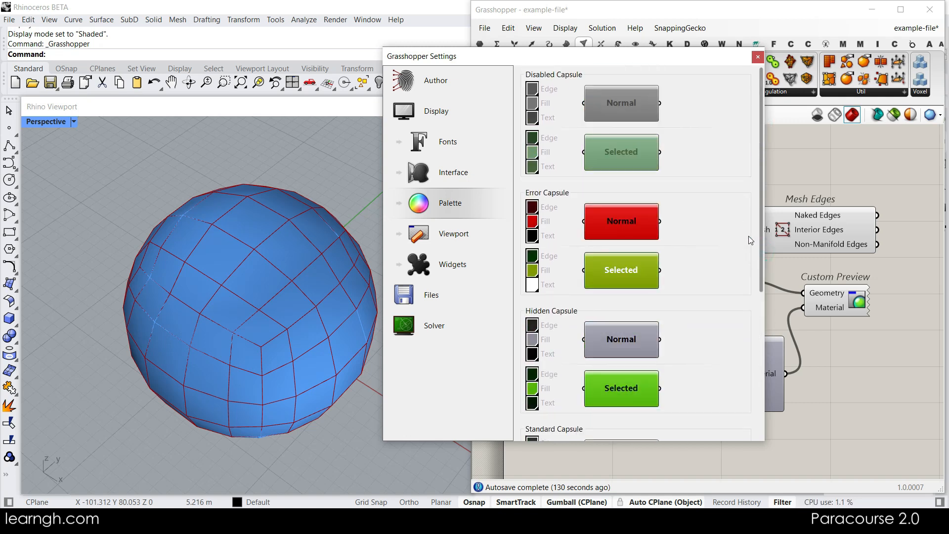
Step: Examine the viewport, widget, file template and solver preferences, and close the Grasshopper settings
left_click(434, 237)
left_click(458, 267)
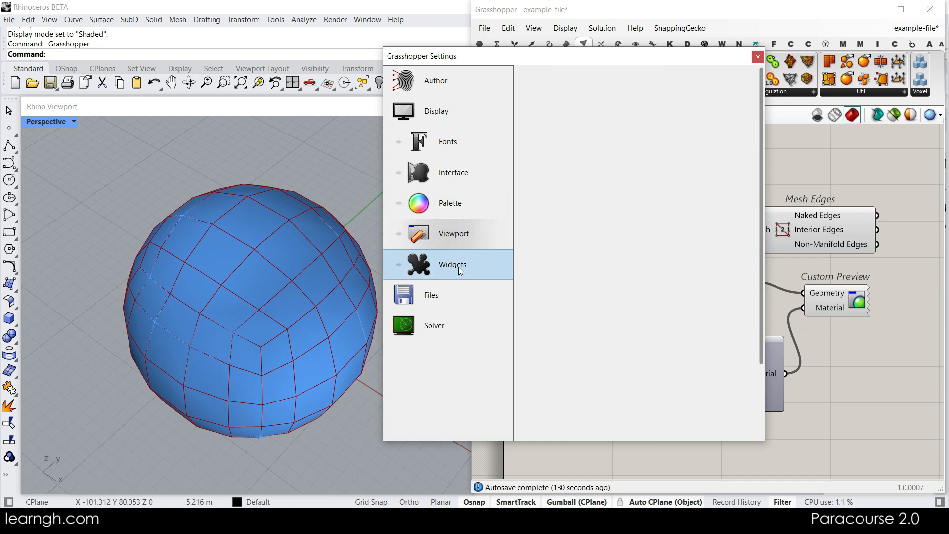
left_click(467, 307)
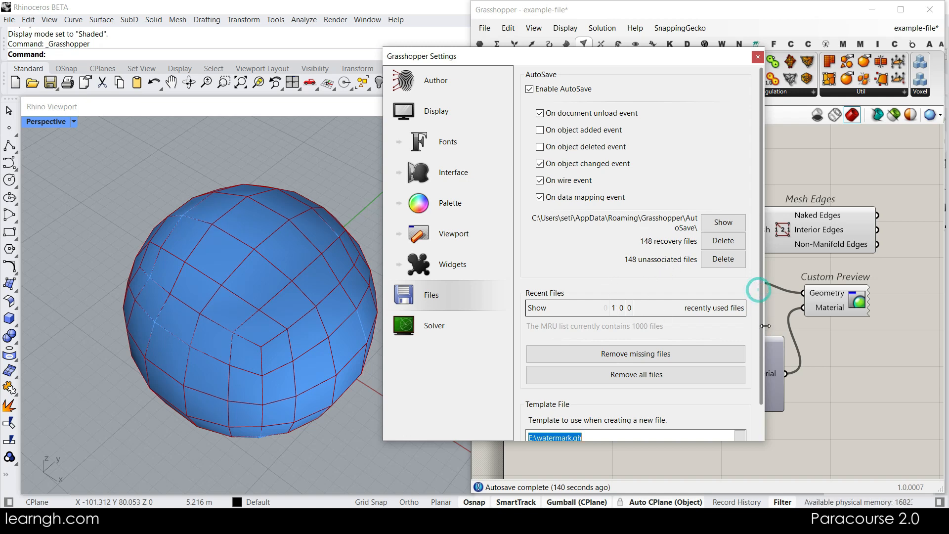
left_click_drag(761, 325, 758, 365)
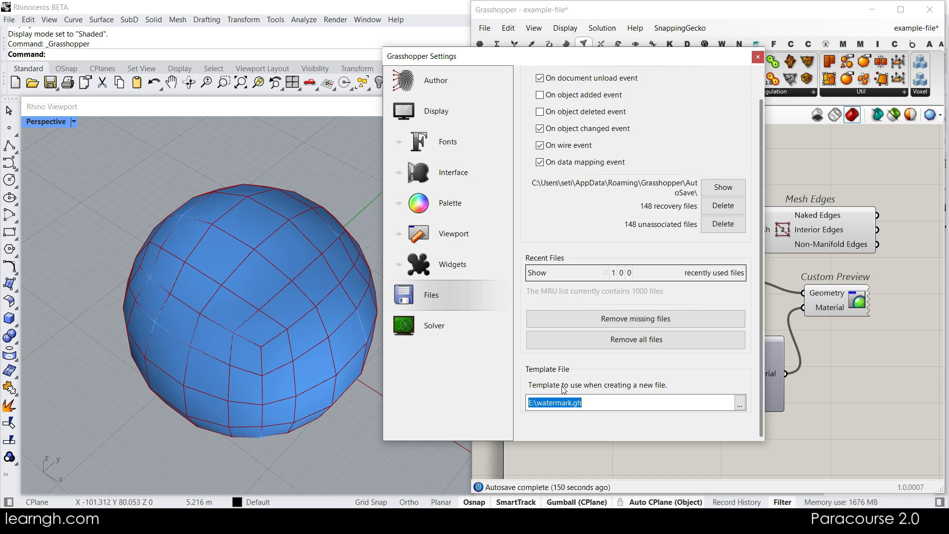
left_click(452, 327)
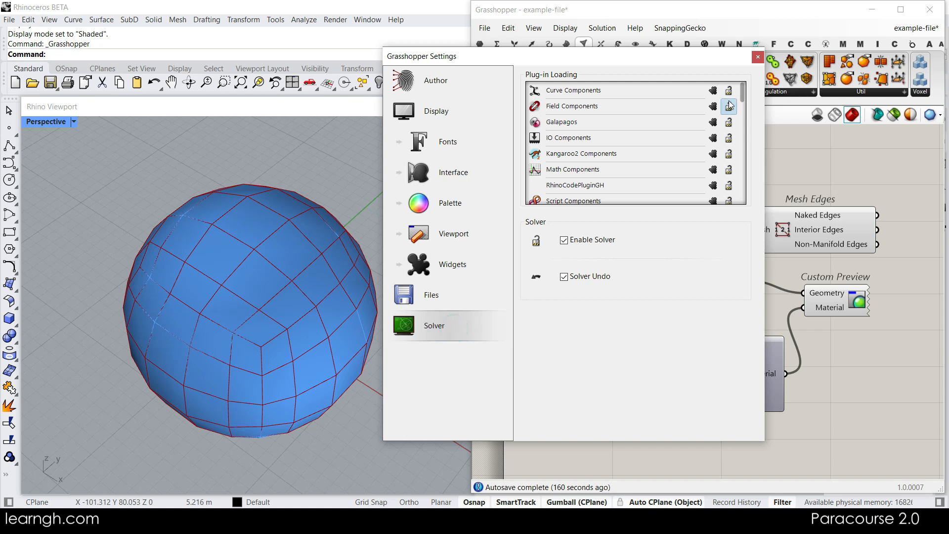
mouse_move(745, 95)
left_mouse_down()
mouse_move(742, 209)
mouse_move(752, 93)
left_mouse_up()
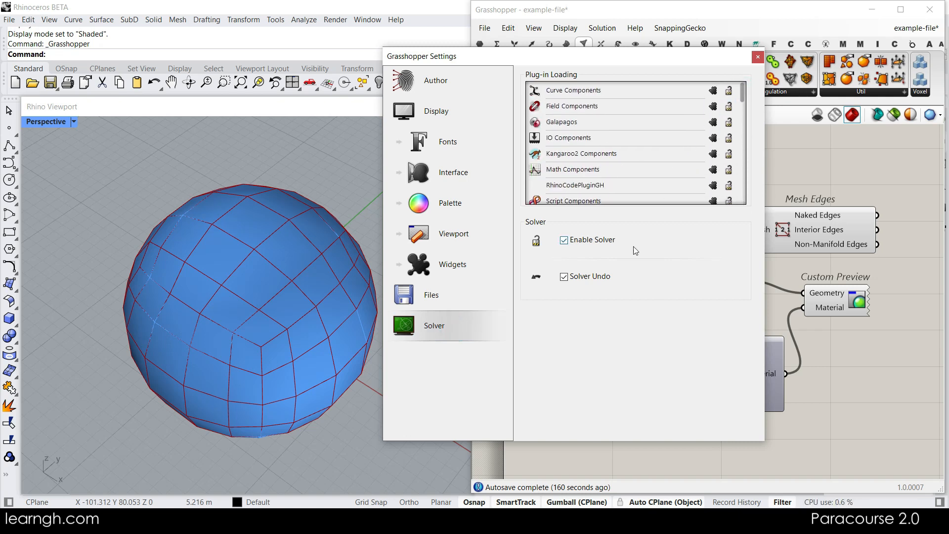
left_click(757, 57)
Step: Start a quick image export of the Grasshopper canvas and add a highlight frame enlarged over the central components
left_click(484, 27)
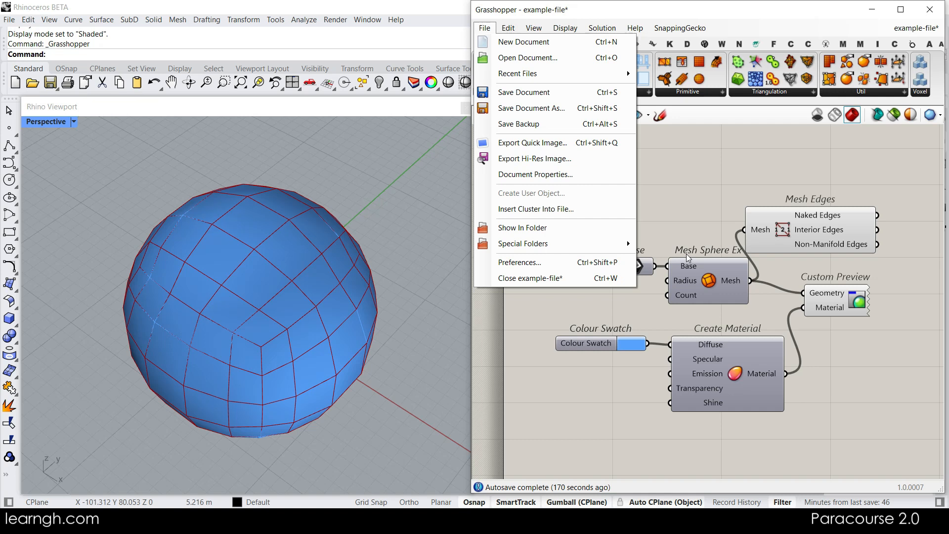
left_click(535, 142)
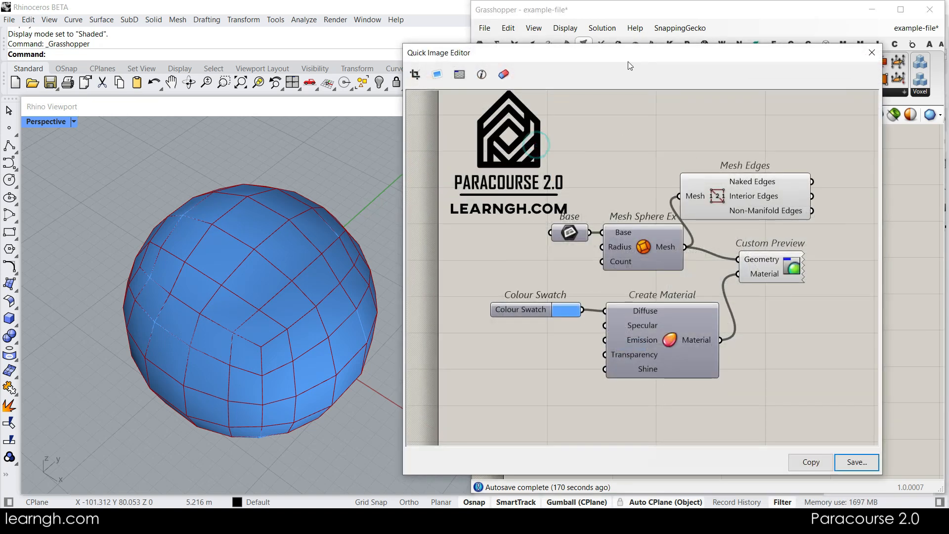
left_click_drag(584, 53, 429, 32)
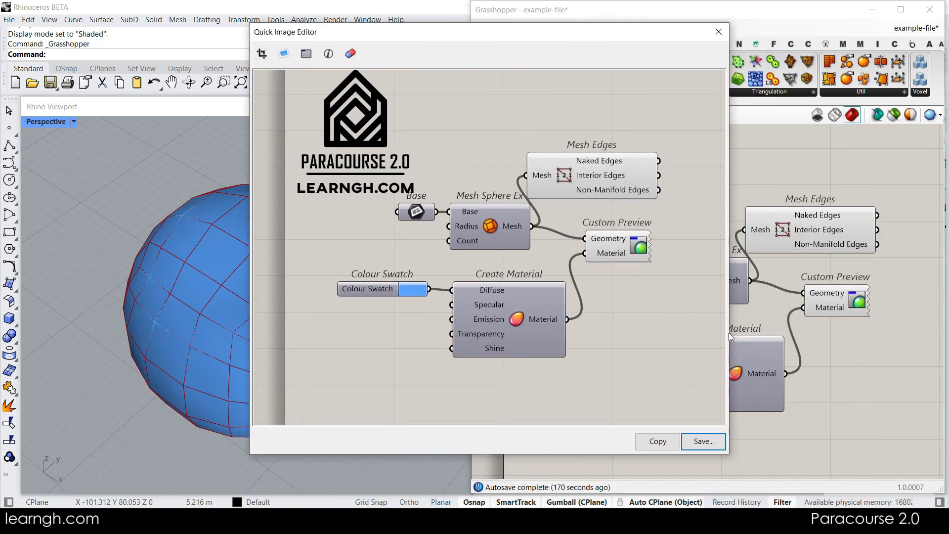
left_click(286, 54)
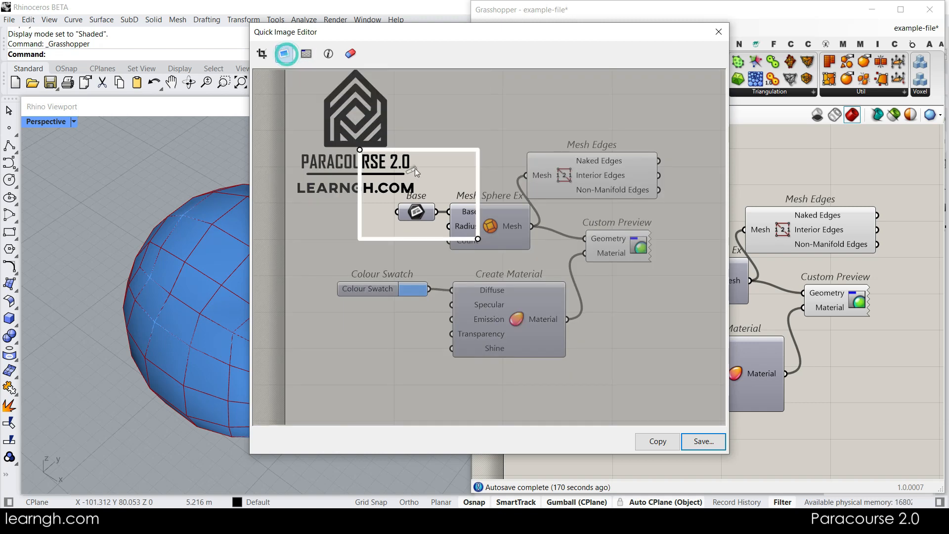
left_click_drag(480, 239, 608, 344)
Step: Add a Rhino viewport inset to the quick image, enlarge it, and resize and rotate the highlight frame
left_click(311, 56)
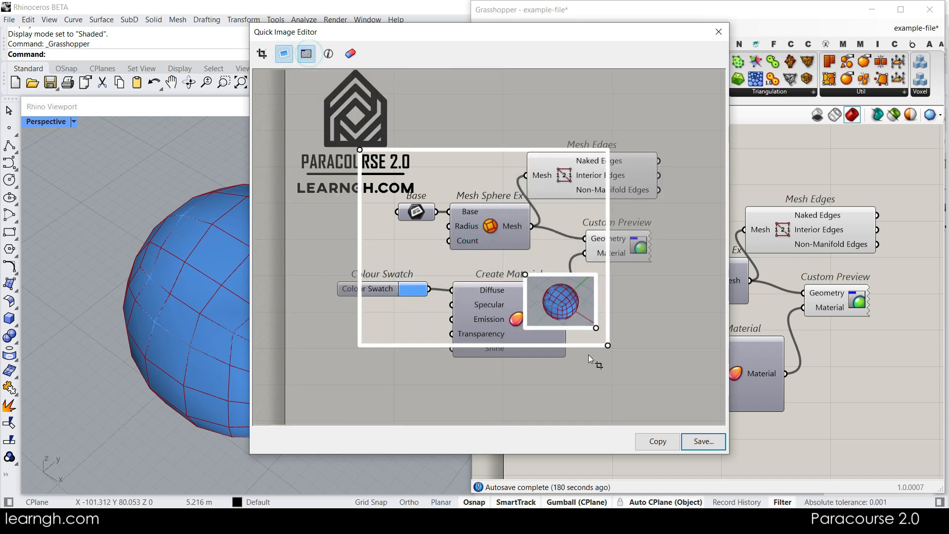
left_click_drag(523, 272, 456, 221)
left_click_drag(509, 149, 420, 86)
left_click_drag(583, 217, 680, 141)
left_click_drag(357, 108, 487, 143)
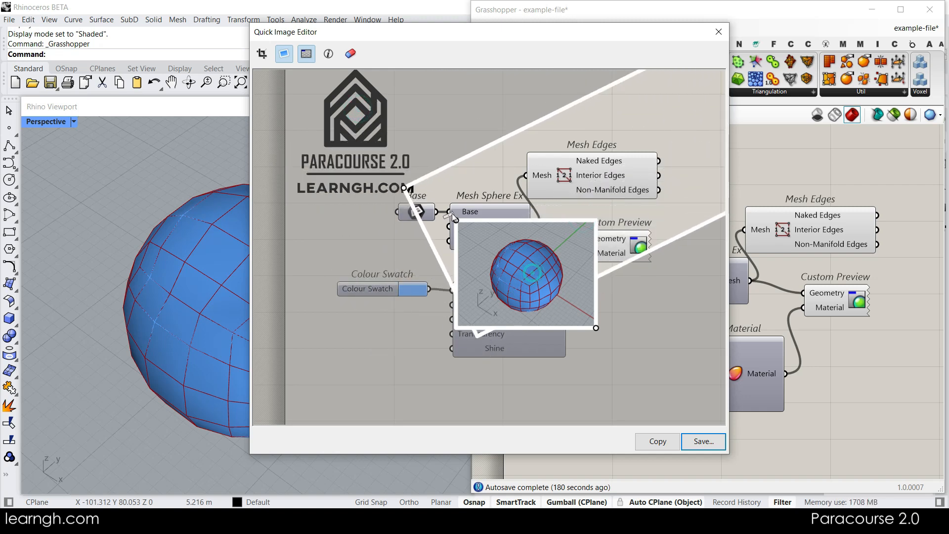
Step: Enlarge the Rhino viewport inset, tilt it slightly and move it over the colour swatch and material components
left_click_drag(457, 221, 366, 156)
left_click_drag(593, 327, 597, 339)
left_click_drag(435, 263, 374, 333)
Step: Try a small crop region near the Custom Preview component, and toggle the version label on and off
left_click_drag(621, 272, 629, 245)
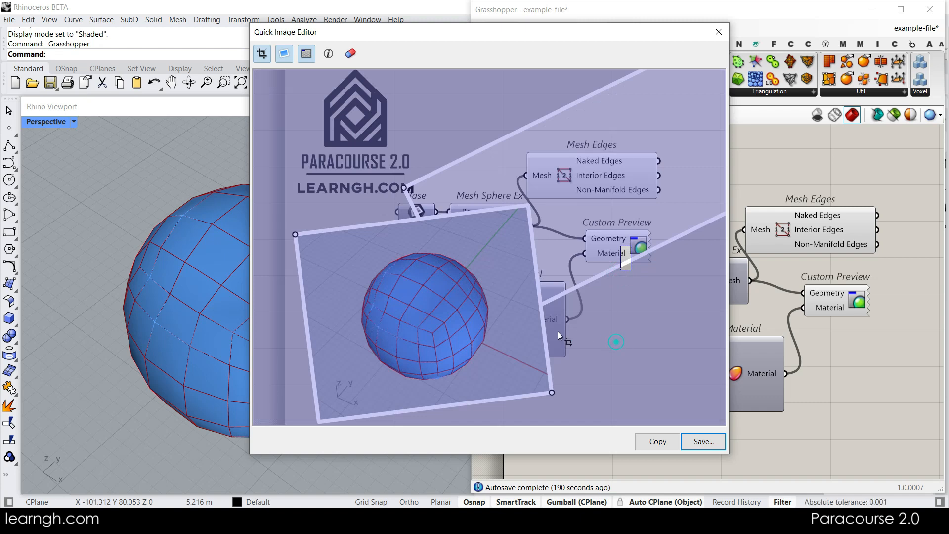
left_click(307, 75)
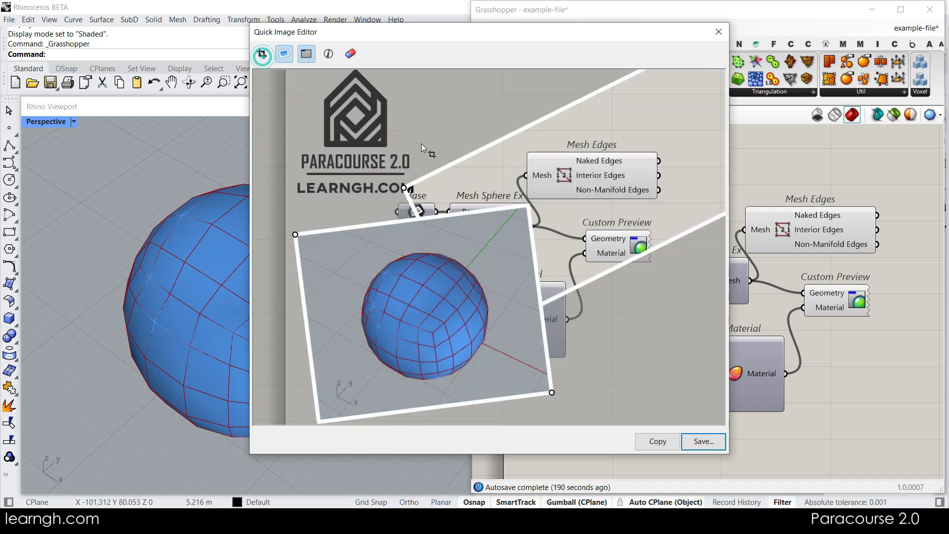
left_click(328, 53)
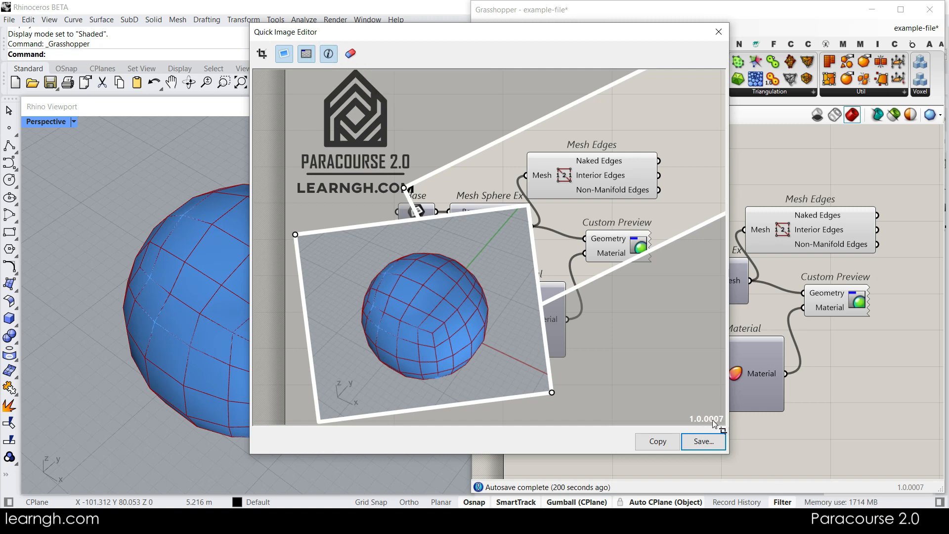
left_click(328, 53)
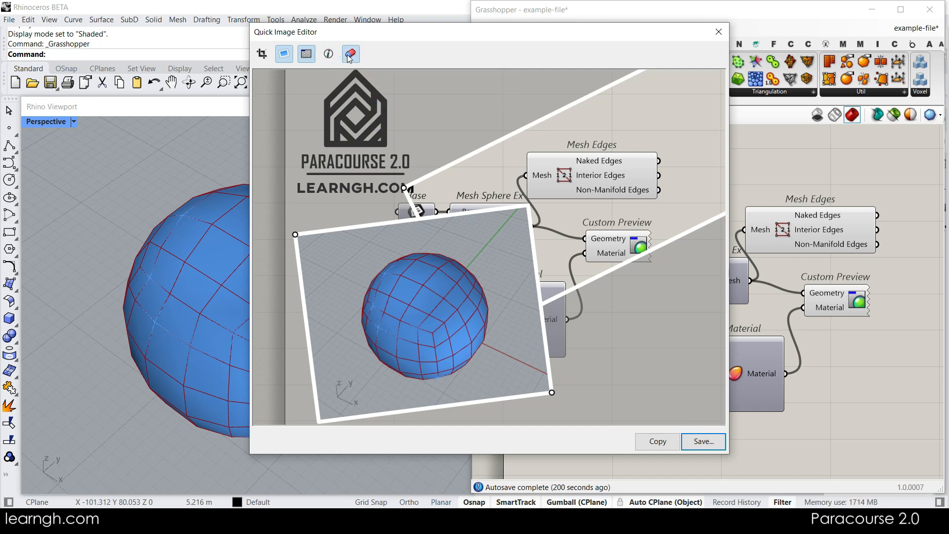
Step: Clear all additions from the quick image, and toggle the highlight frame on and off
left_click(350, 56)
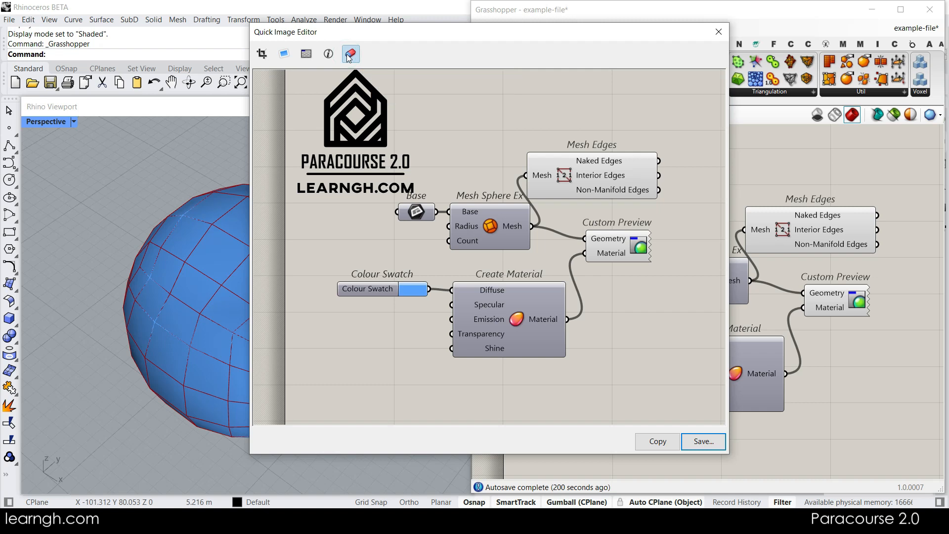
left_click(284, 55)
left_click(283, 55)
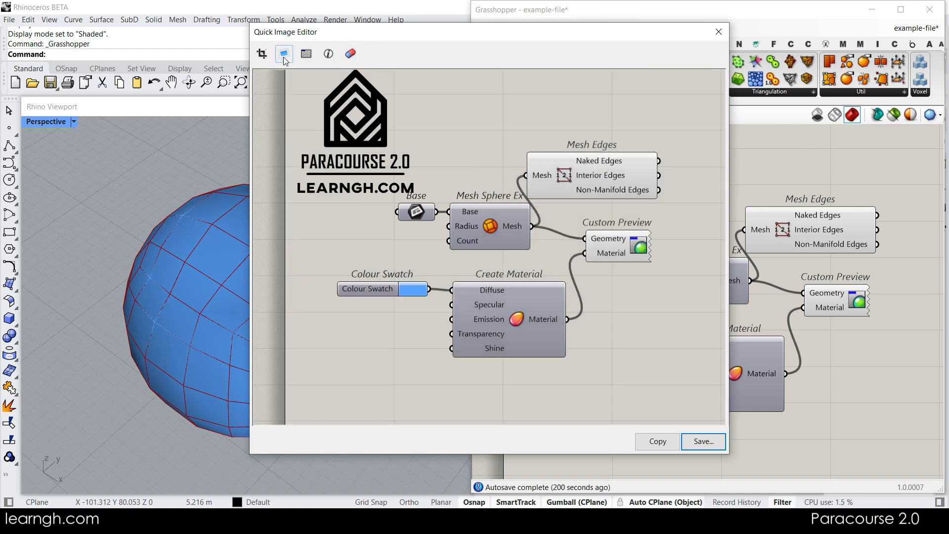
Step: Add a Rhino viewport inset to the quick image, enlarge and rotate it, and close the editor without saving
left_click(306, 55)
left_click_drag(595, 328, 697, 412)
left_click_drag(633, 355, 639, 325)
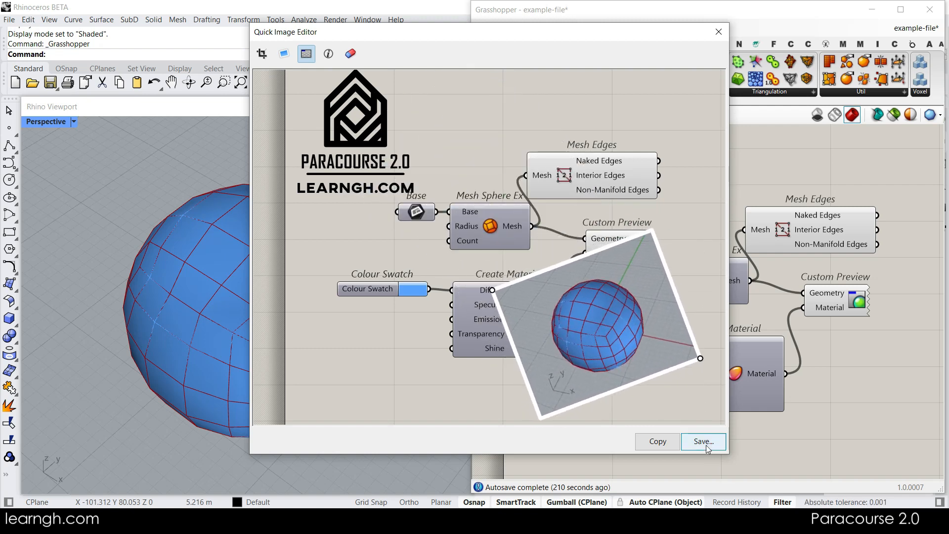
left_click(718, 32)
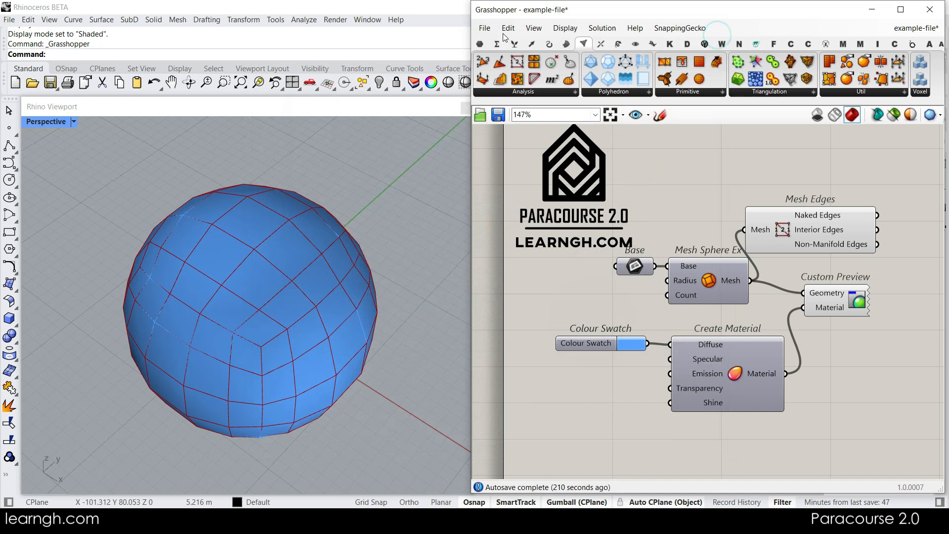
Step: Examine the high-resolution image export options, including file path, zoom and canvas background, and cancel the export
left_click(484, 28)
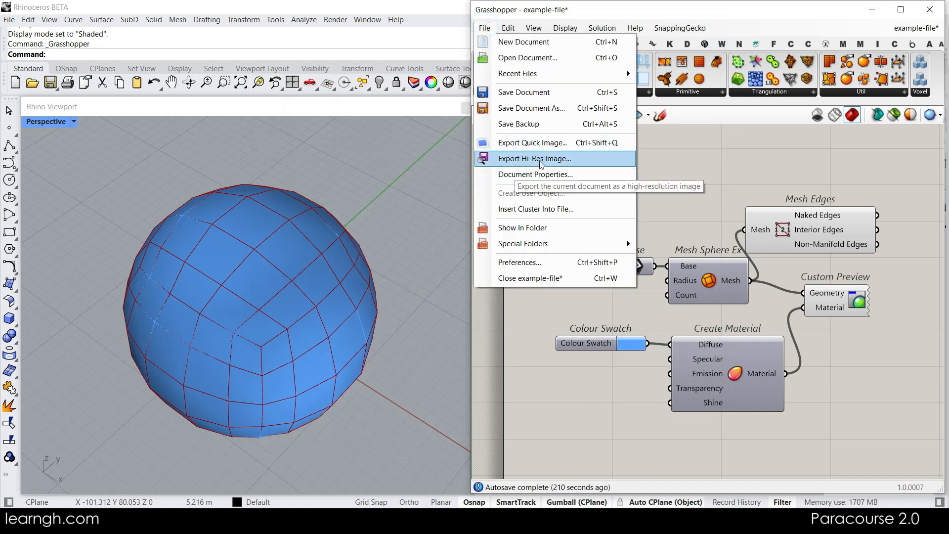
left_click(599, 158)
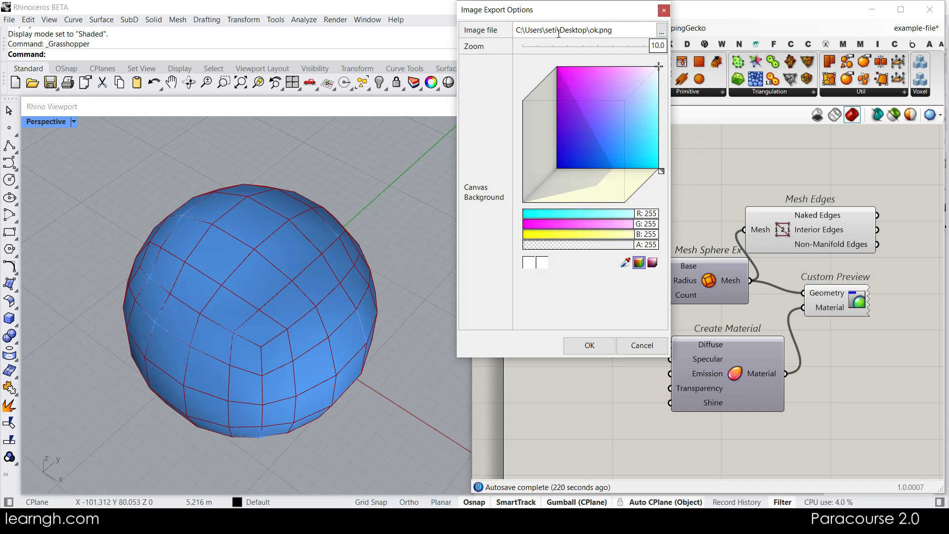
left_click(639, 349)
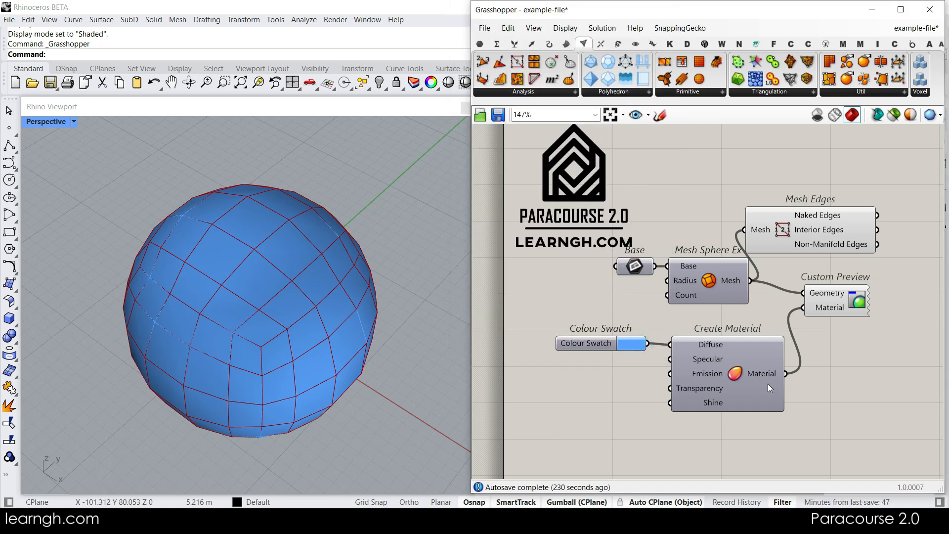
left_click(484, 27)
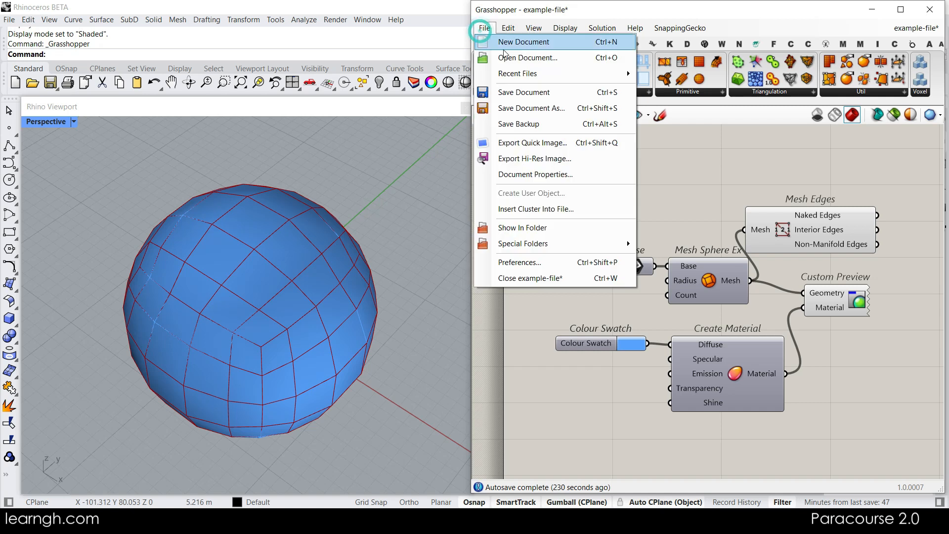
left_click(853, 393)
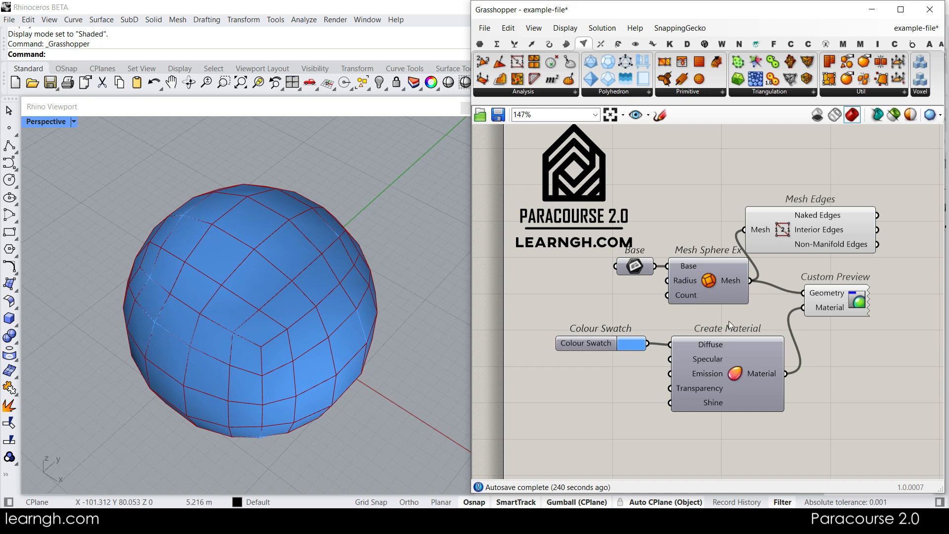
right_click_drag(848, 431, 812, 378)
left_click_drag(812, 379, 605, 165)
right_click_drag(762, 182, 796, 251)
left_click(703, 199)
right_click_drag(667, 184, 701, 240)
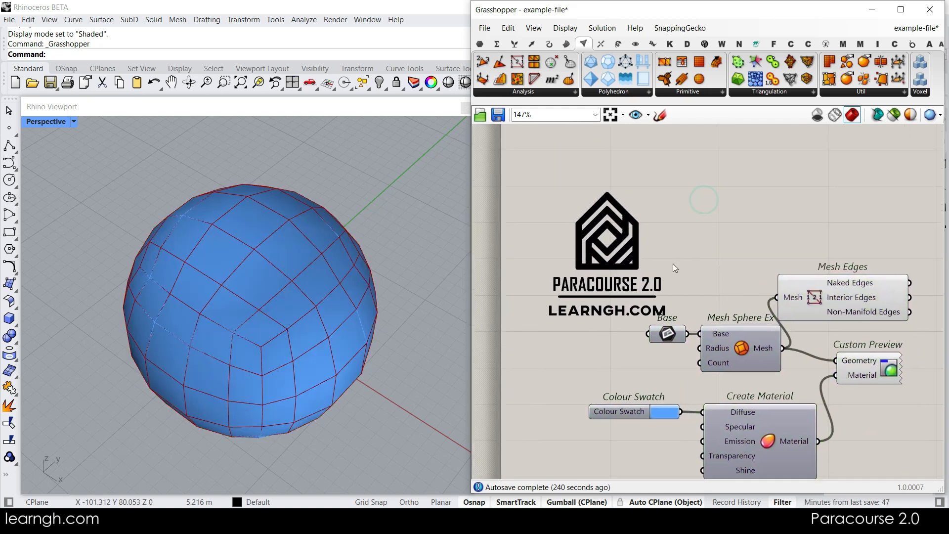